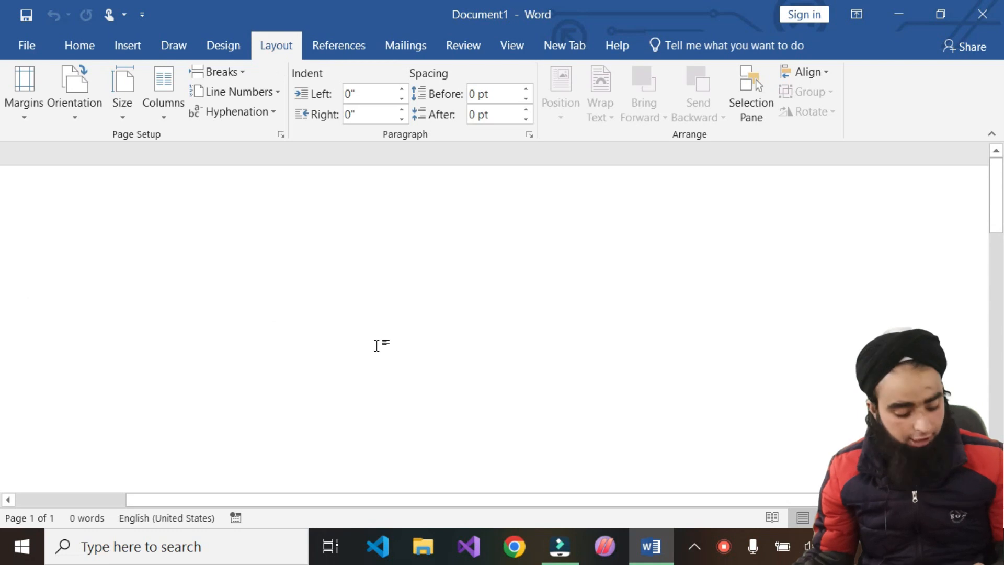
Step: Apply the last custom margin setting to the blank document and generate sample text with =rand(12,12)
{"action": "scroll", "coordinate": [380, 352], "scroll_direction": "down", "scroll_amount": 3}
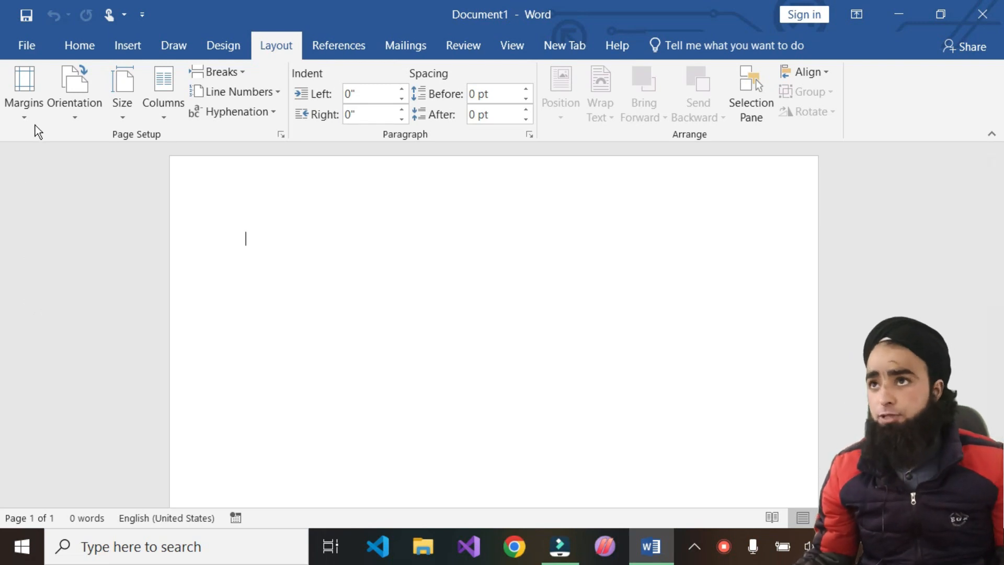
{"action": "left_click", "coordinate": [21, 120]}
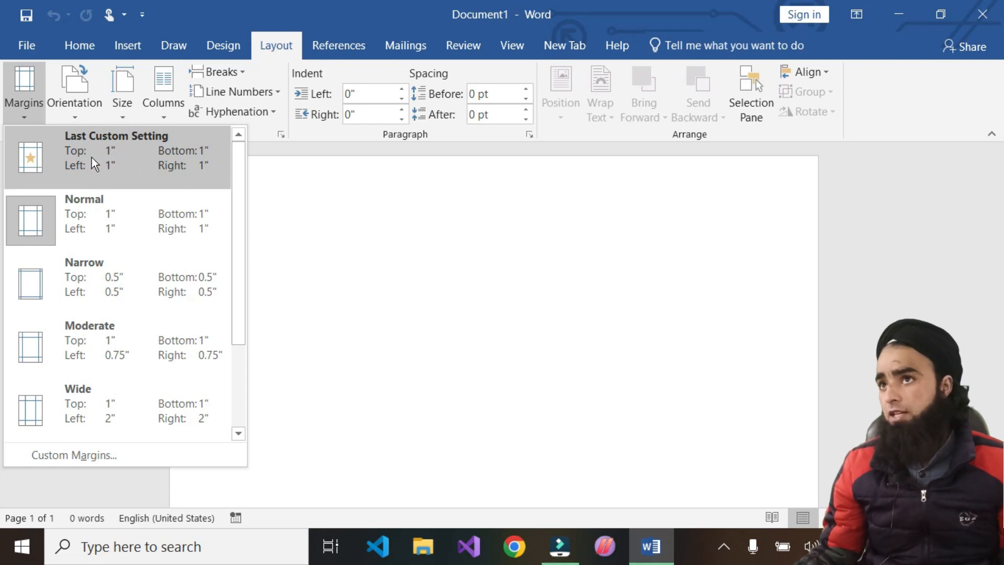
{"action": "left_click", "coordinate": [43, 155]}
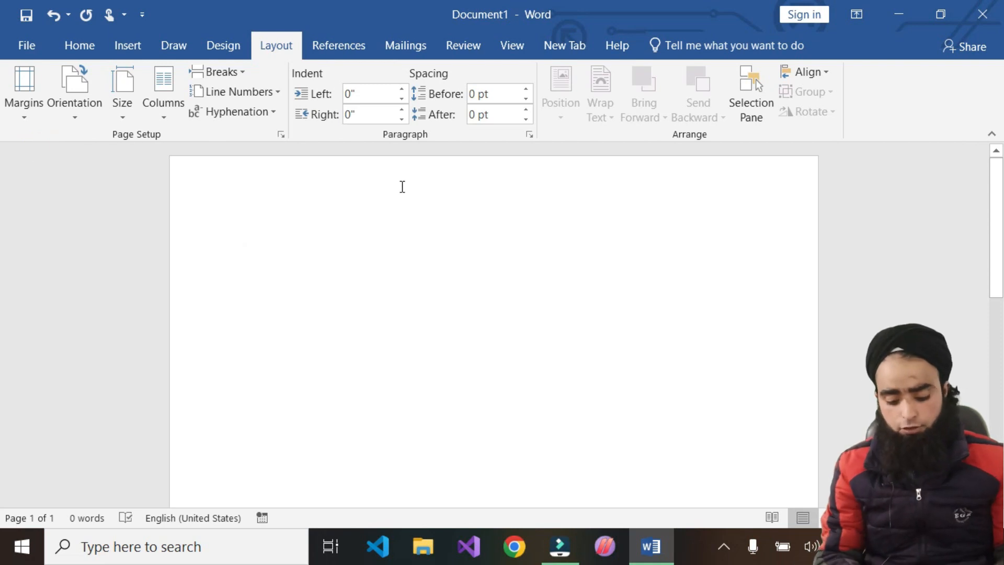
{"action": "type", "text": "=rand(12,12"}
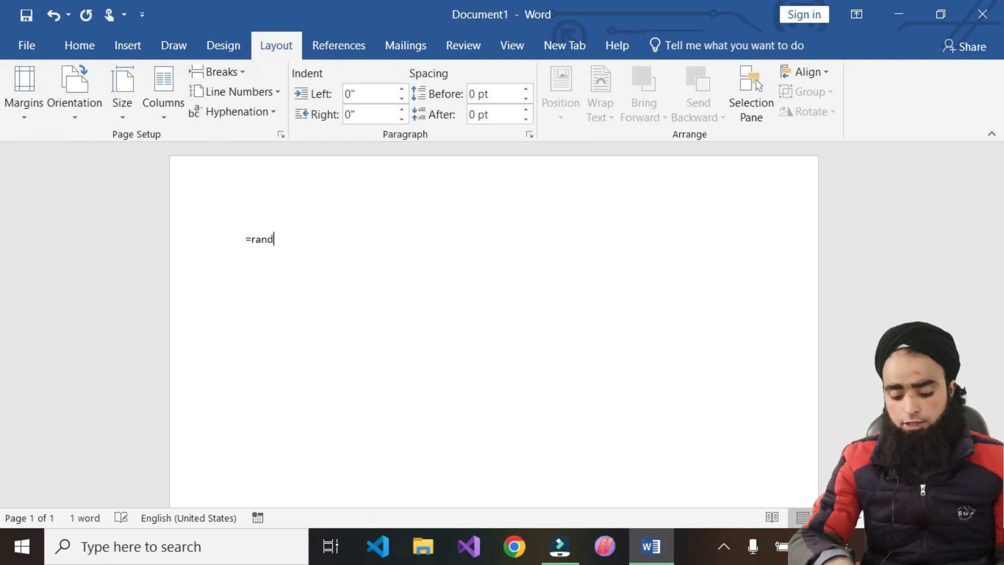
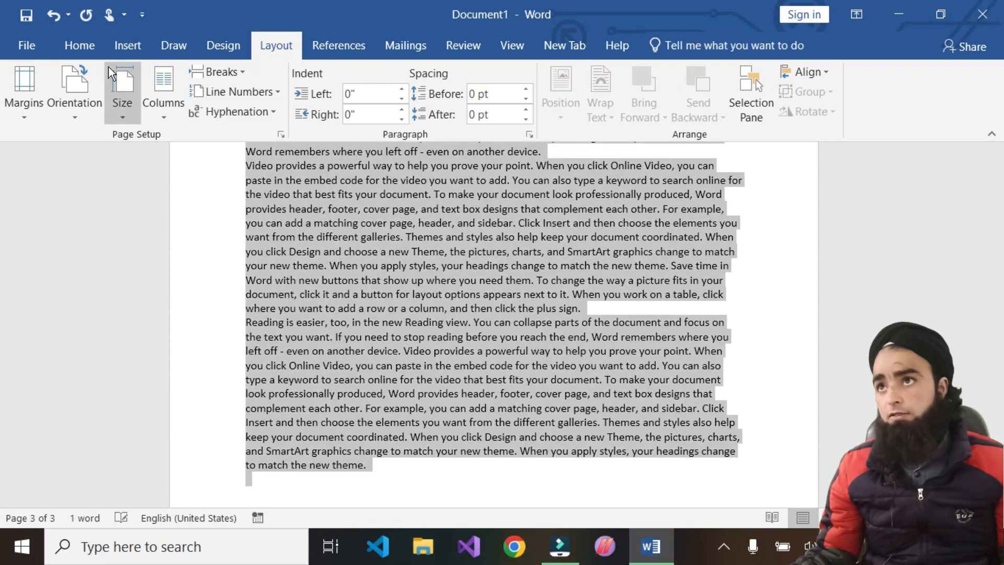
Step: Enlarge the font size of the generated sample text to 20 pt
{"action": "left_click", "coordinate": [79, 46]}
{"action": "left_click", "coordinate": [195, 79]}
{"action": "left_click", "coordinate": [195, 79]}
{"action": "left_click", "coordinate": [195, 79]}
{"action": "left_click", "coordinate": [194, 80]}
{"action": "left_click", "coordinate": [195, 79]}
{"action": "left_click", "coordinate": [475, 335]}
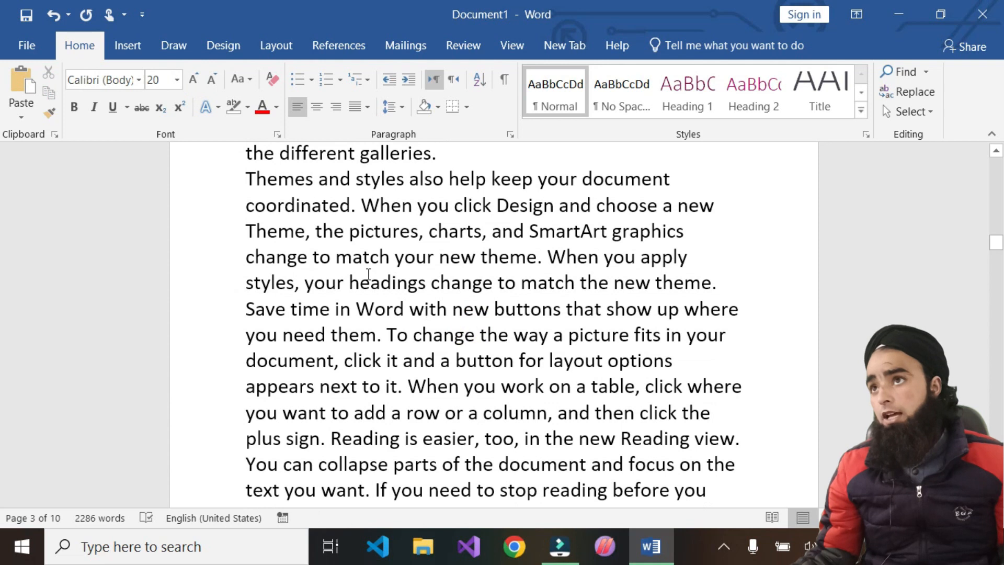
Step: Justify the text of the whole document with the plain Justify option
{"action": "key", "text": "ctrl+a"}
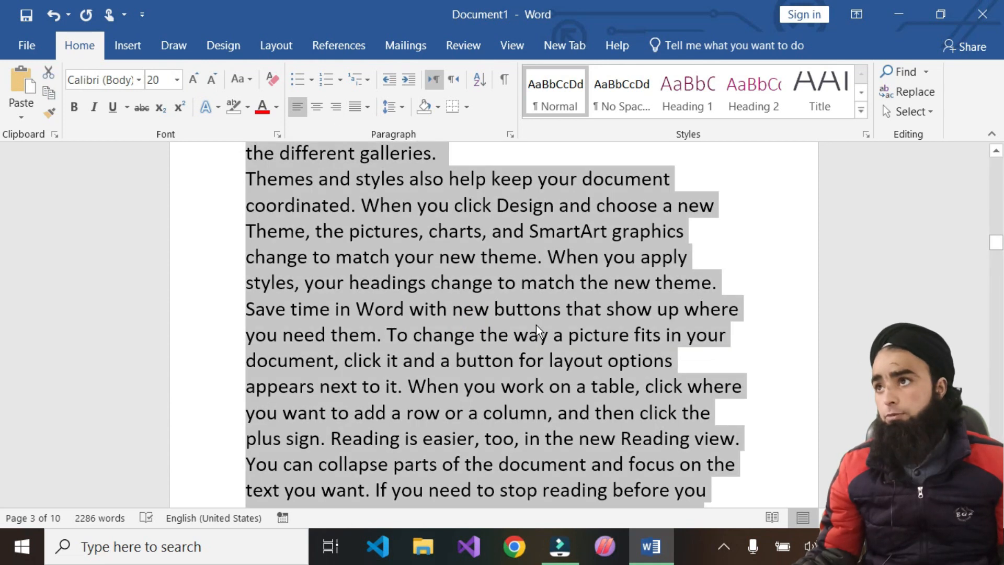
{"action": "left_click", "coordinate": [368, 107]}
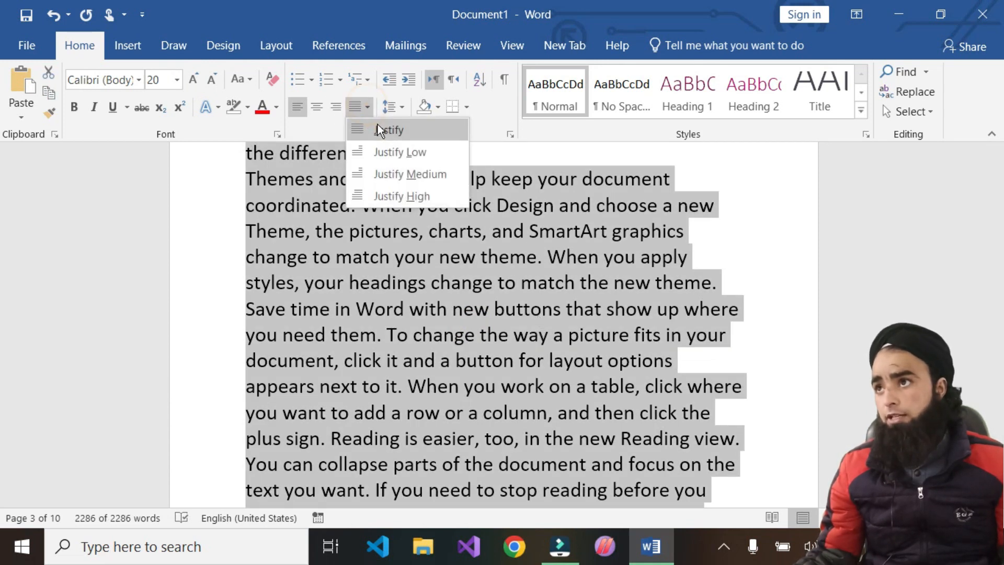
{"action": "left_click", "coordinate": [397, 127]}
{"action": "left_click", "coordinate": [536, 371]}
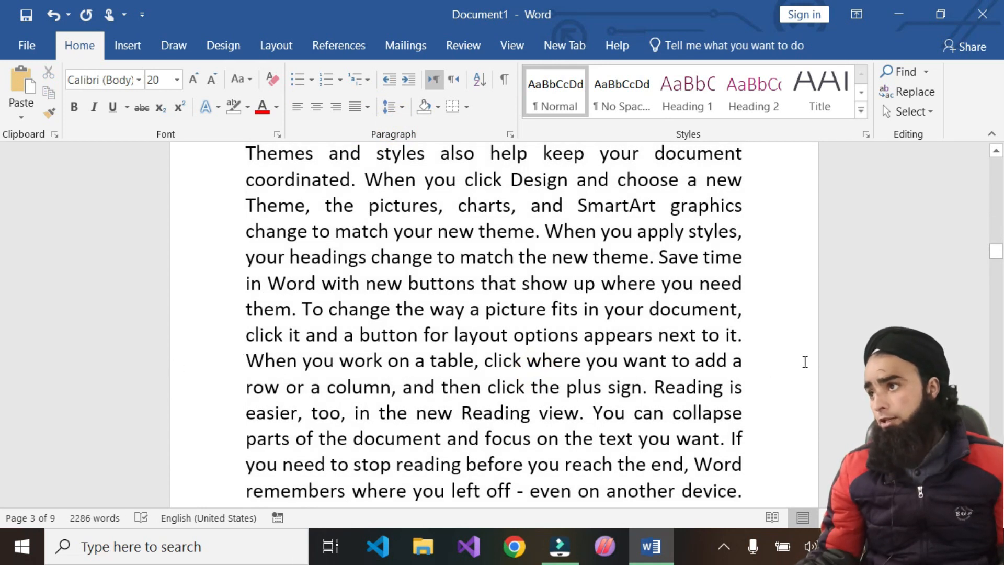
Step: Apply the Narrow margin preset, 0.5 inch on all sides, to the document
{"action": "scroll", "coordinate": [454, 270], "scroll_direction": "up", "scroll_amount": 7}
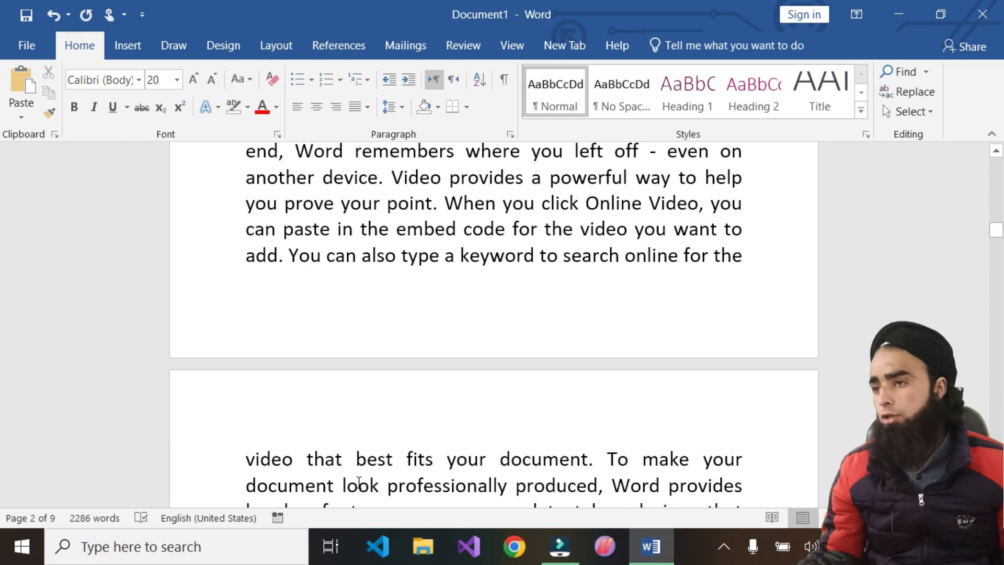
{"action": "scroll", "coordinate": [332, 426], "scroll_direction": "up", "scroll_amount": 6}
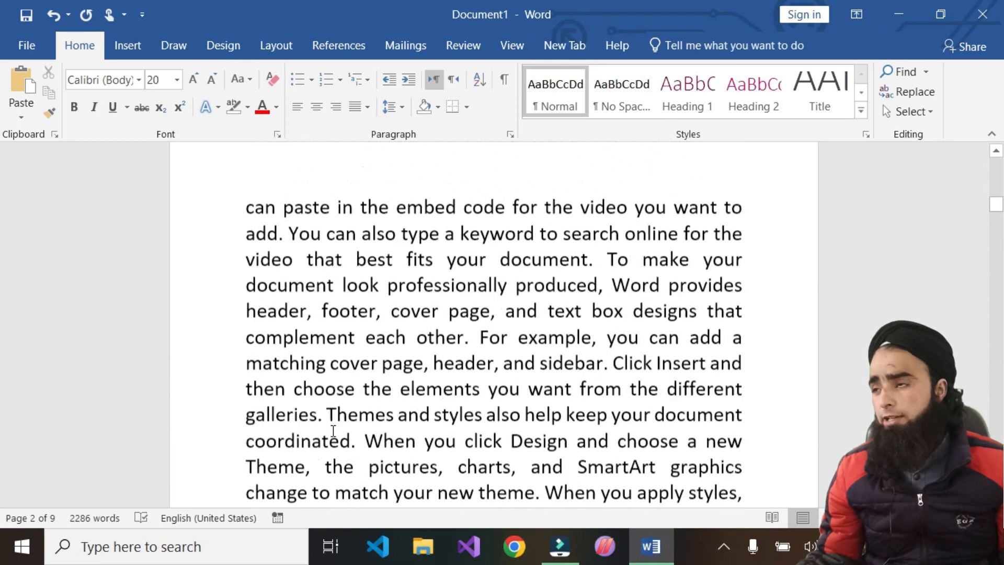
{"action": "scroll", "coordinate": [333, 430], "scroll_direction": "down", "scroll_amount": 6}
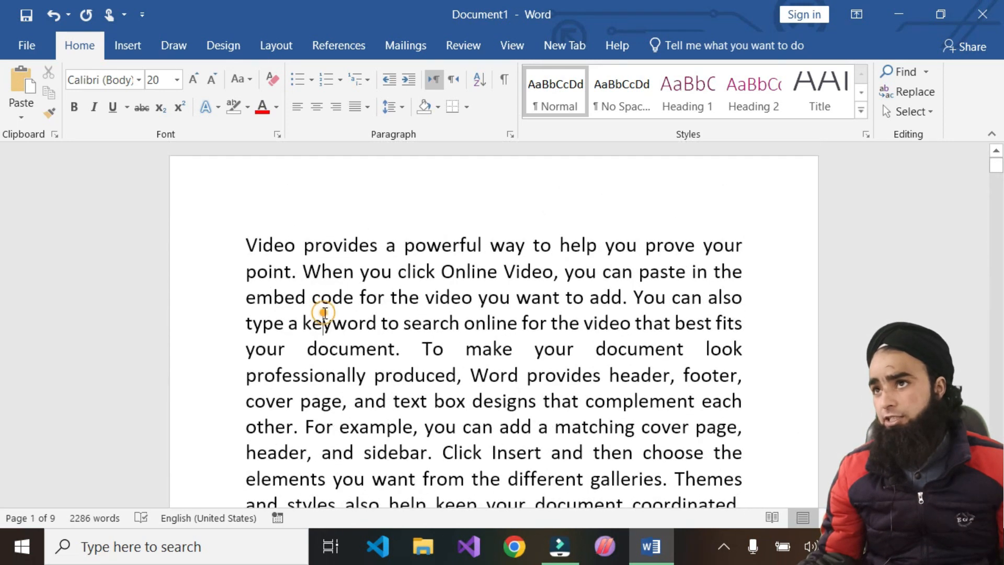
{"action": "left_click", "coordinate": [301, 50]}
{"action": "left_click", "coordinate": [14, 113]}
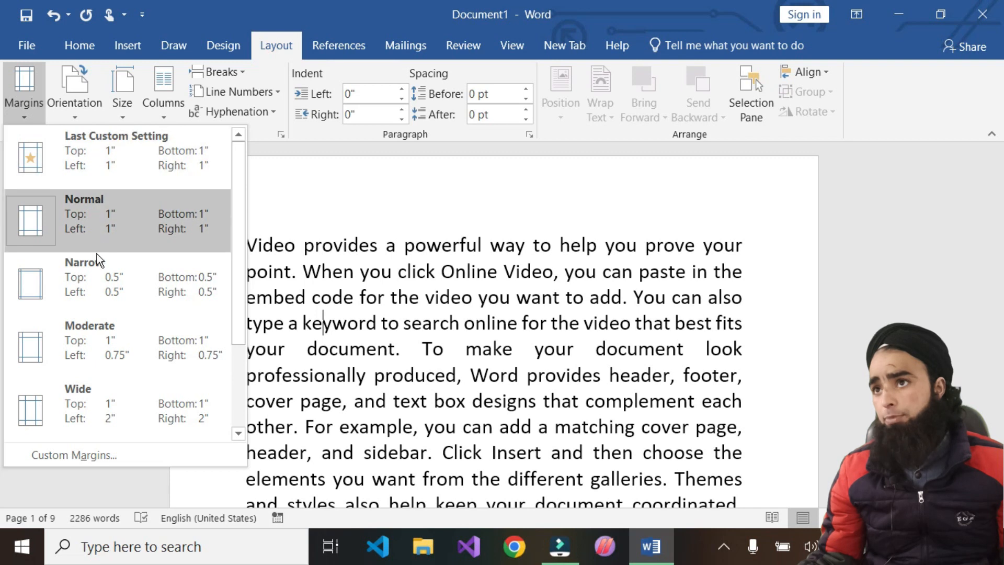
{"action": "left_click", "coordinate": [48, 287]}
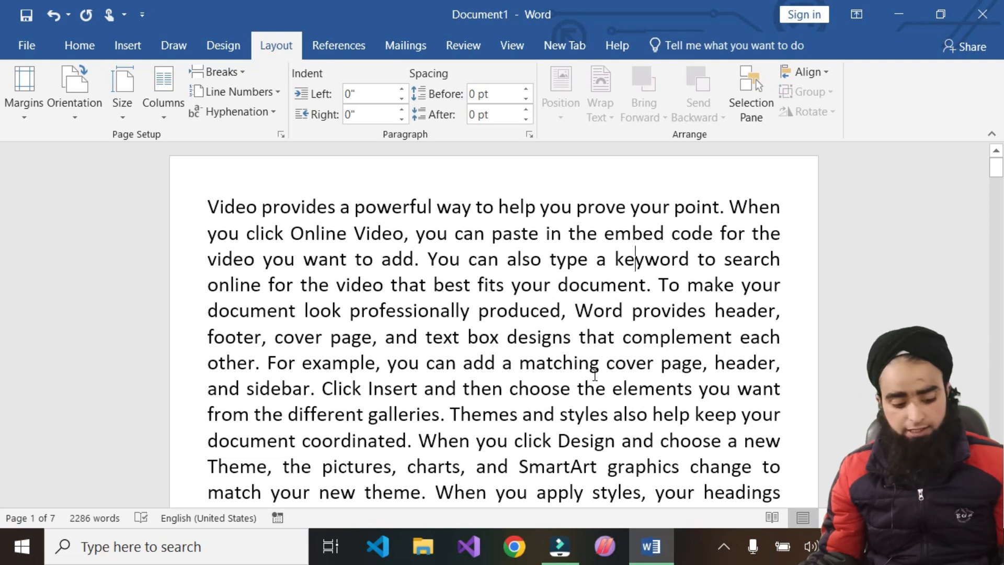
Step: Select all the text and apply the Normal margin preset of 1 inch on all sides
{"action": "key", "text": "ctrl+a"}
{"action": "left_click", "coordinate": [32, 116]}
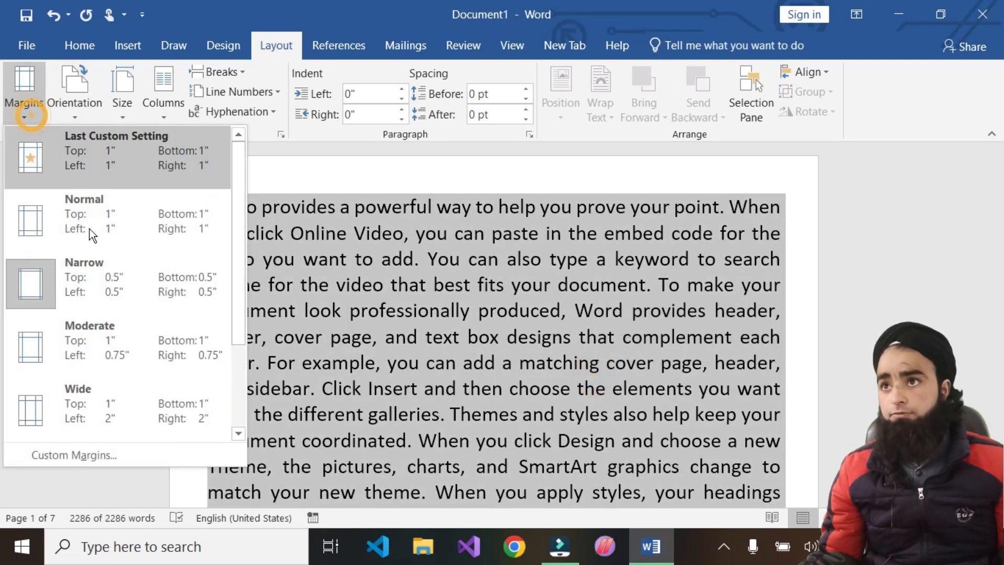
{"action": "left_click", "coordinate": [34, 221]}
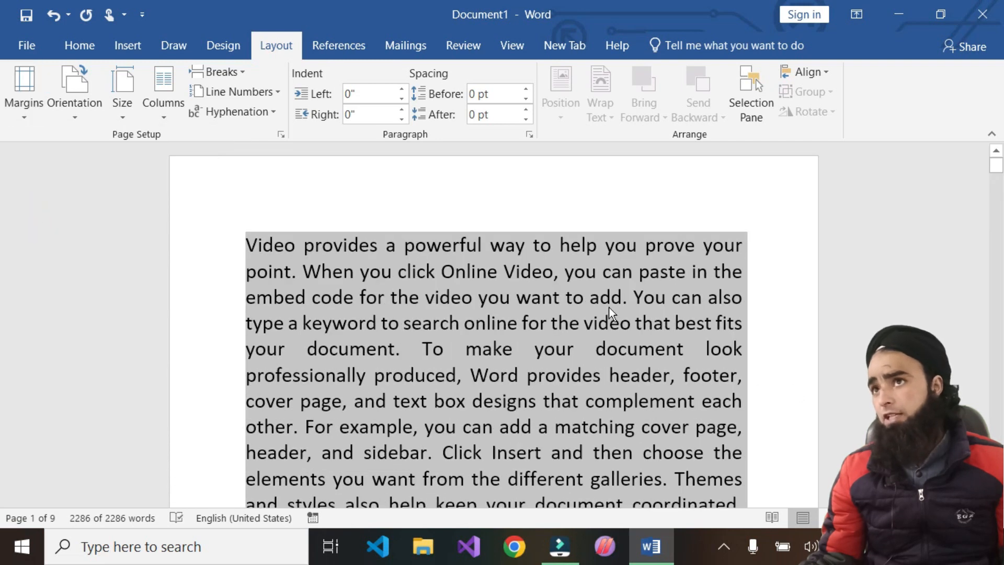
Step: Apply the Moderate margin preset to the selected text, and switch it to Wide with 2 inch side margins
{"action": "left_click", "coordinate": [26, 107]}
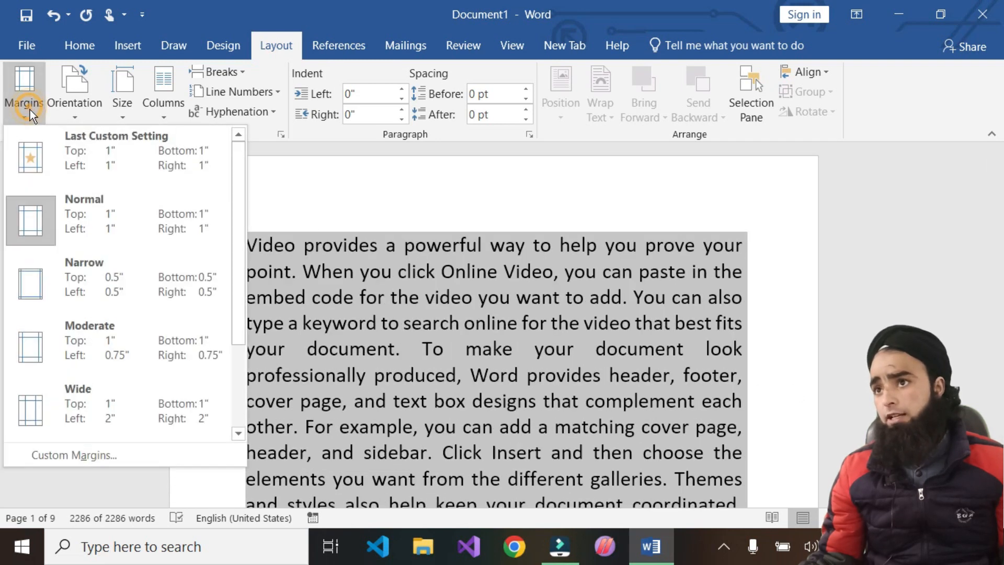
{"action": "left_click", "coordinate": [45, 349]}
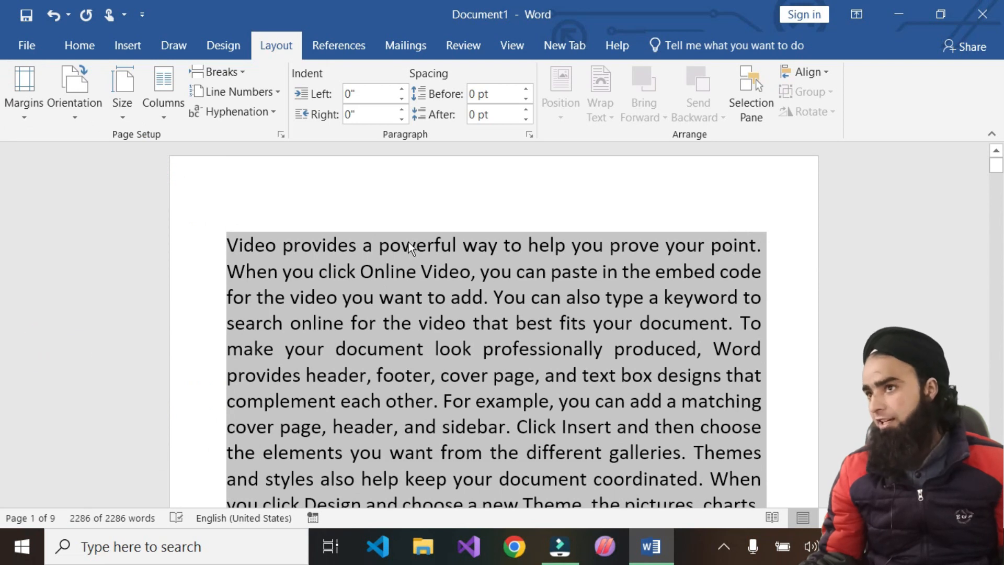
{"action": "left_click", "coordinate": [23, 121]}
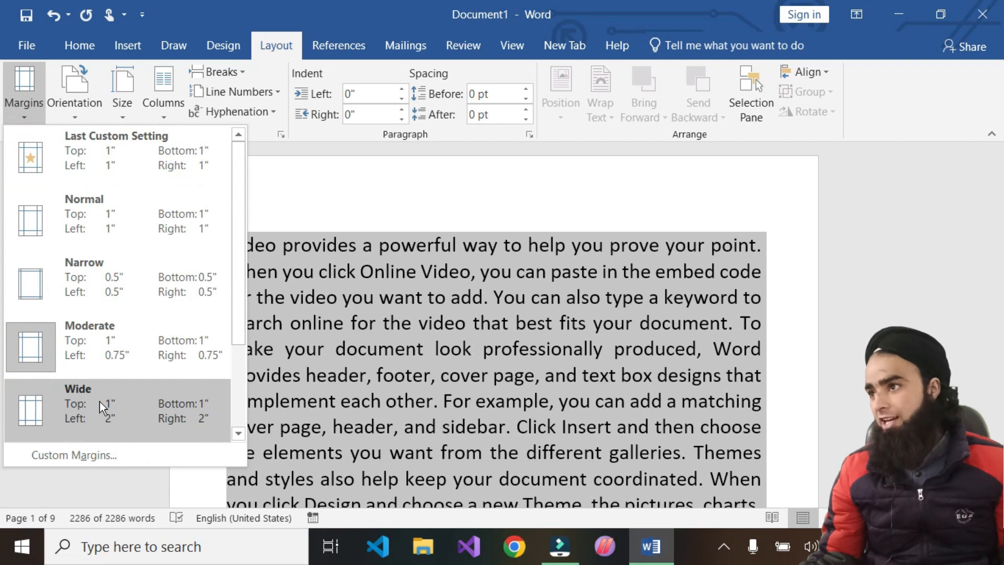
{"action": "left_click", "coordinate": [55, 406]}
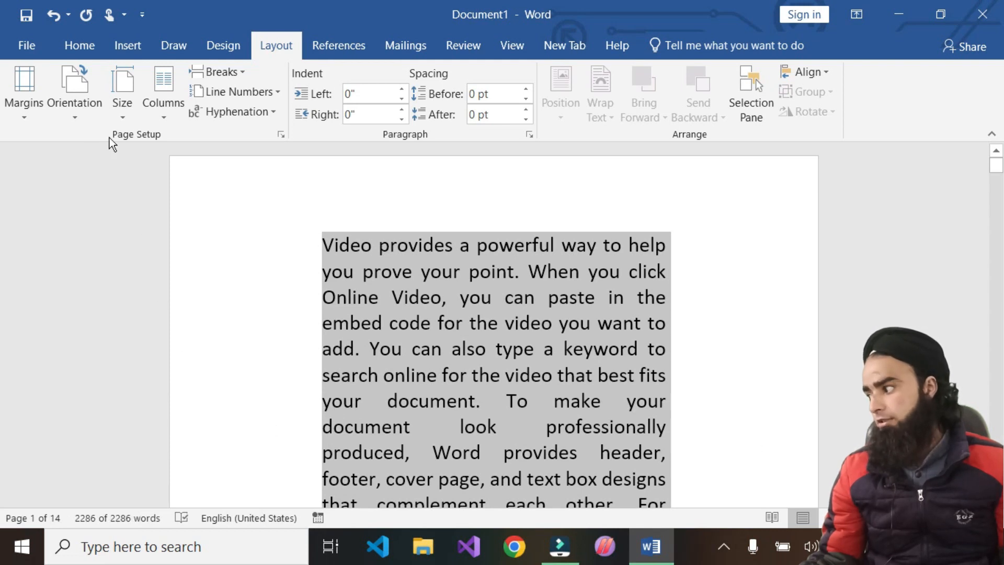
Step: Look through the remaining margin presets and set the document back to Moderate margins
{"action": "left_click", "coordinate": [12, 111]}
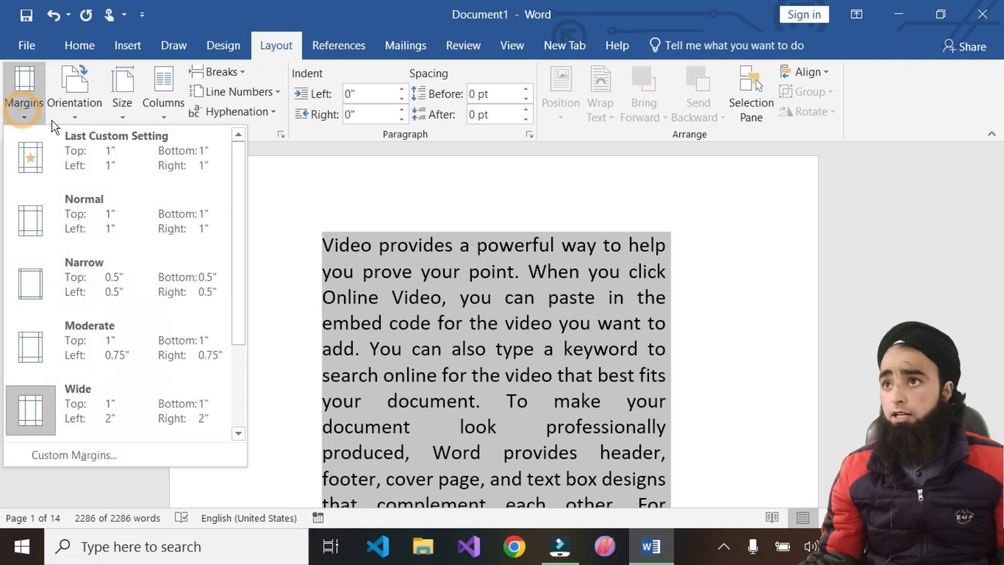
{"action": "scroll", "coordinate": [109, 356], "scroll_direction": "down", "scroll_amount": 2}
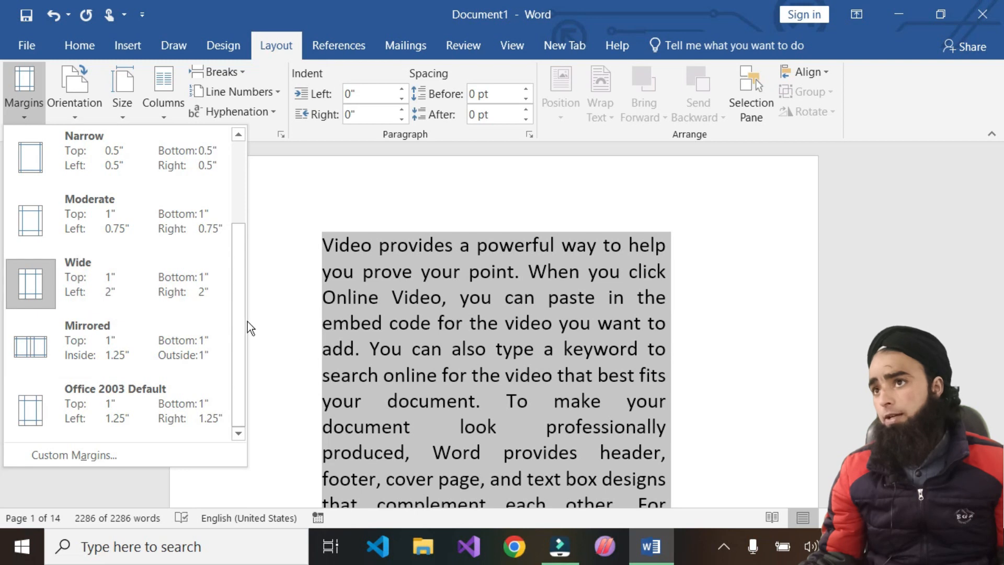
{"action": "left_click", "coordinate": [87, 218]}
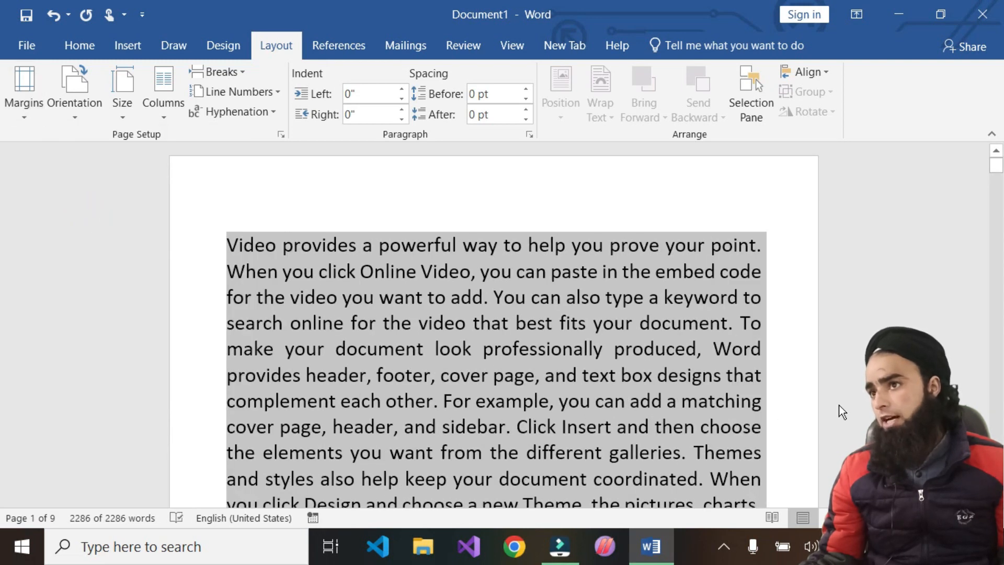
Step: In the custom margins settings, set the top margin to .25 inch and the left margin to 0.5 inch
{"action": "scroll", "coordinate": [542, 304], "scroll_direction": "down", "scroll_amount": 1}
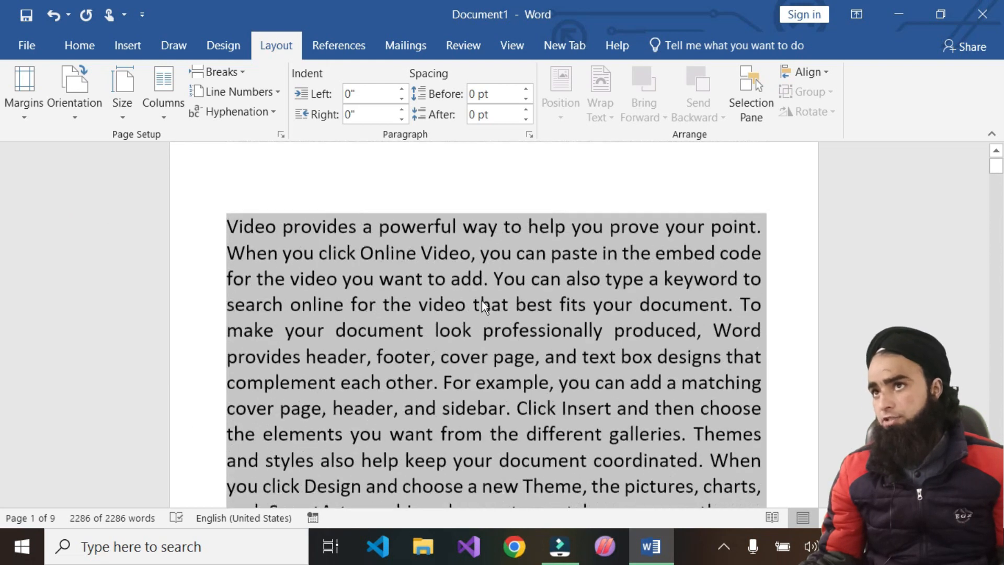
{"action": "scroll", "coordinate": [529, 320], "scroll_direction": "up", "scroll_amount": 1}
{"action": "left_click", "coordinate": [26, 104]}
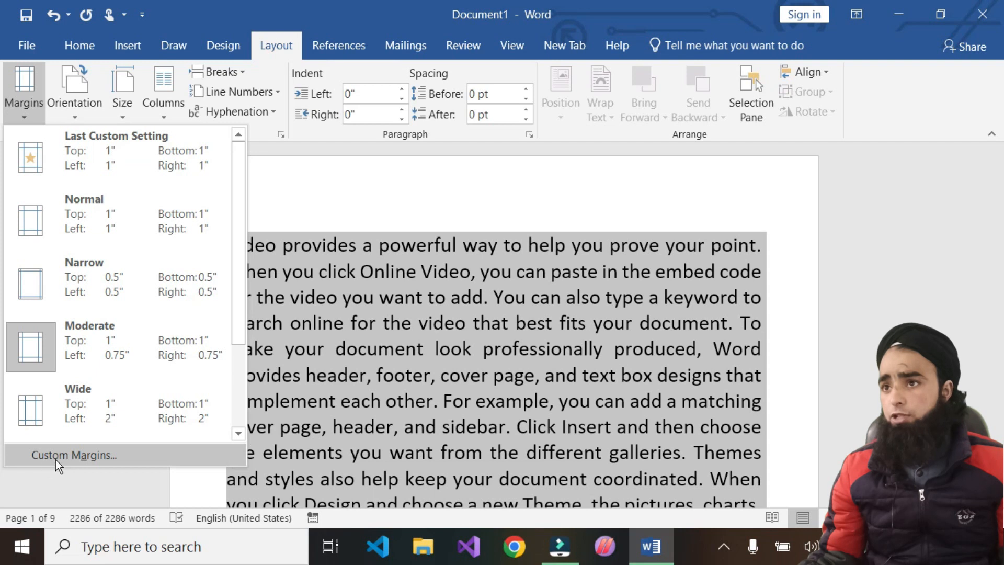
{"action": "left_click", "coordinate": [89, 460]}
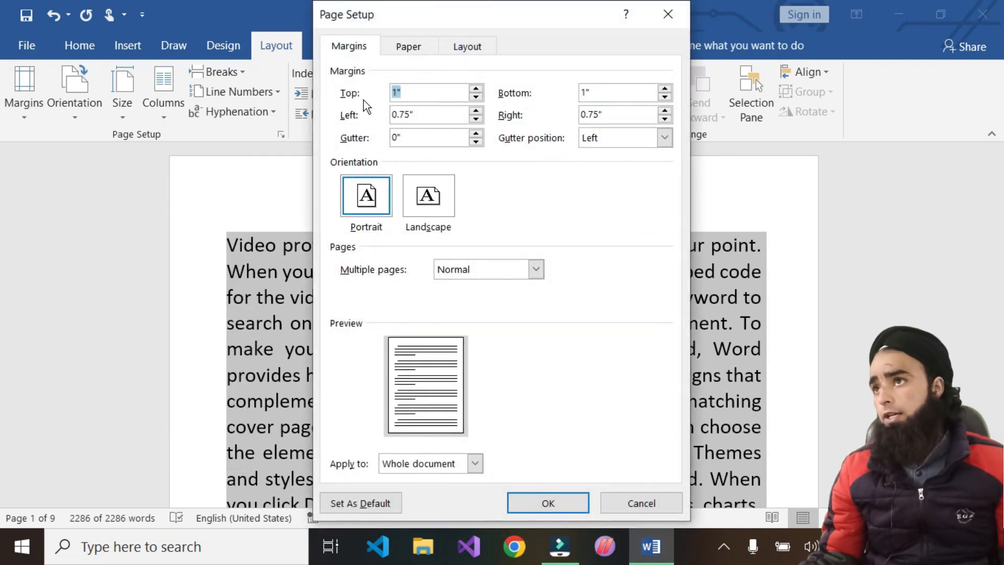
{"action": "left_click", "coordinate": [419, 94]}
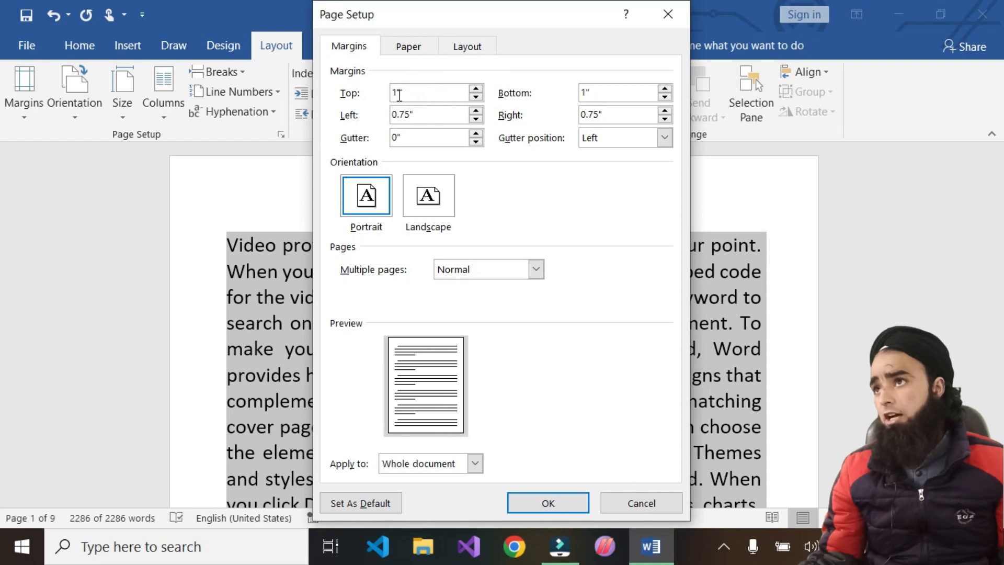
{"action": "left_click", "coordinate": [398, 93]}
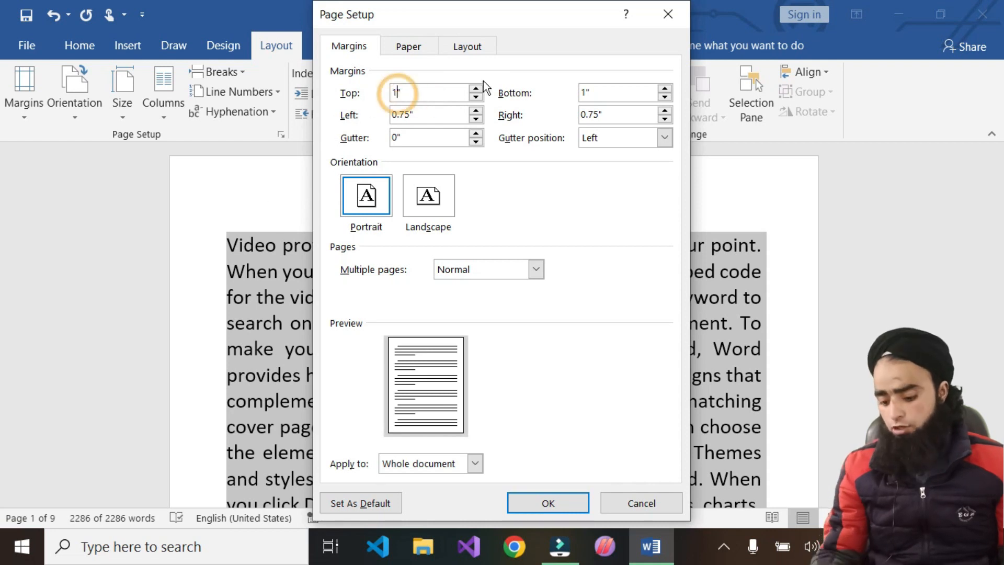
{"action": "key", "text": "BackSpace"}
{"action": "type", "text": ".25"}
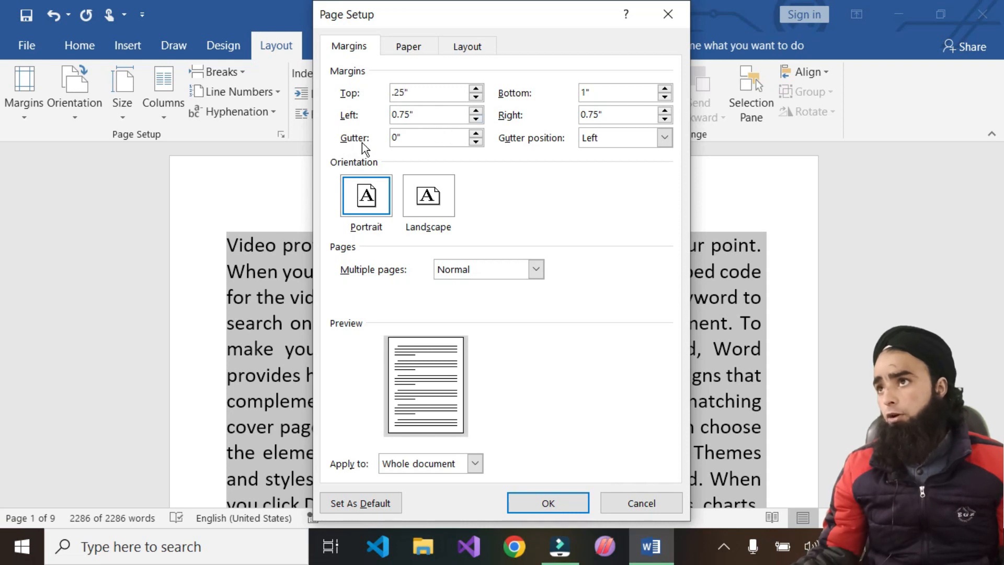
{"action": "left_click", "coordinate": [405, 111]}
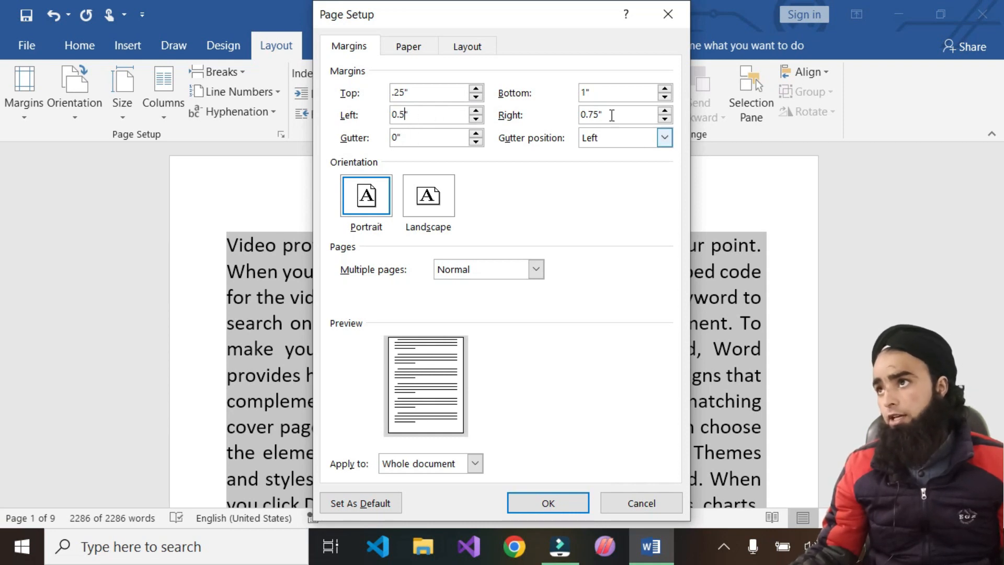
Step: Set the bottom margin to .25 inch and the right margin to 0.5 inch, and apply the custom margins to the whole document
{"action": "left_click", "coordinate": [590, 92]}
{"action": "left_click_drag", "start_coordinate": [589, 91], "coordinate": [555, 93]}
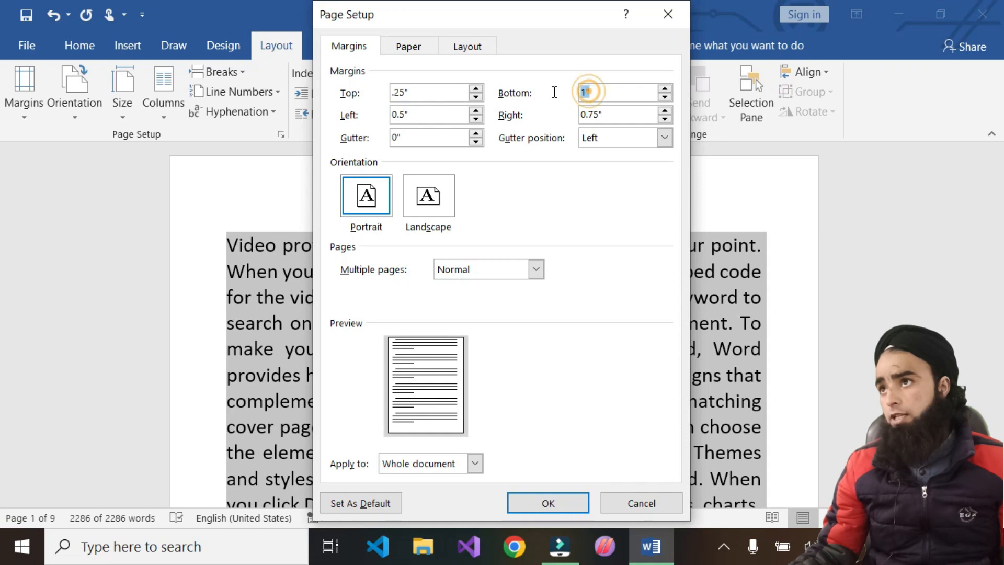
{"action": "type", "text": ".25"}
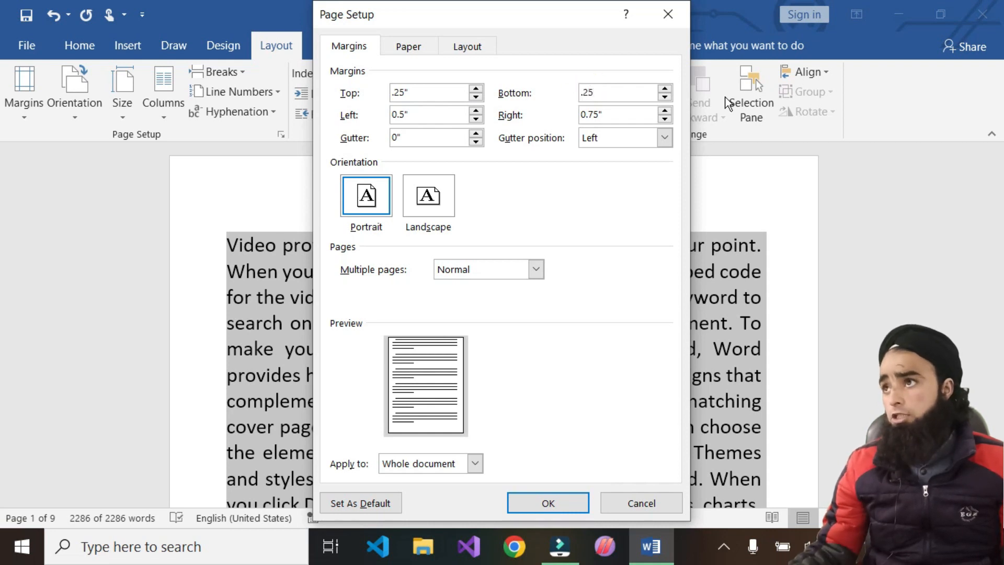
{"action": "left_click_drag", "start_coordinate": [633, 113], "coordinate": [563, 131]}
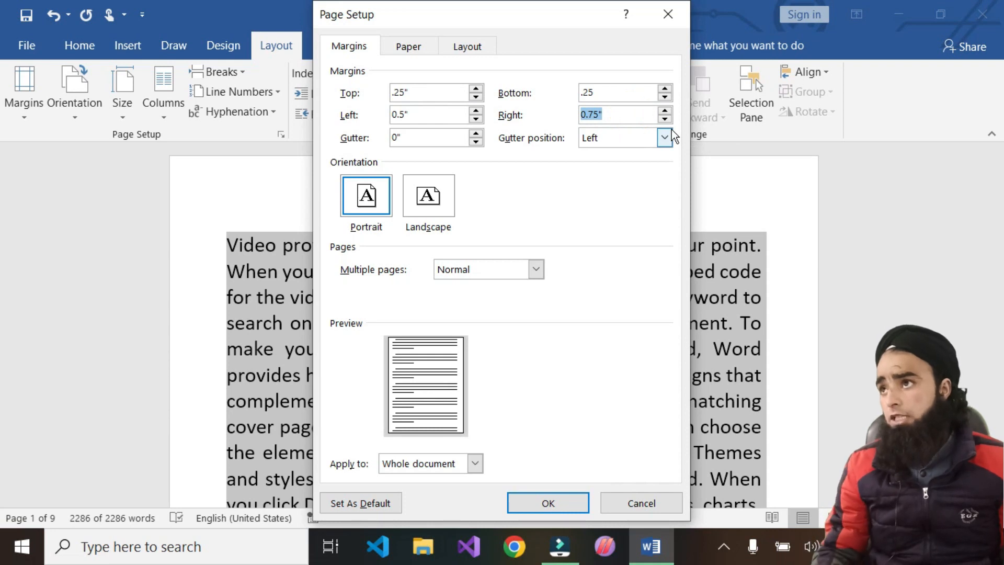
{"action": "type", "text": "0.5"}
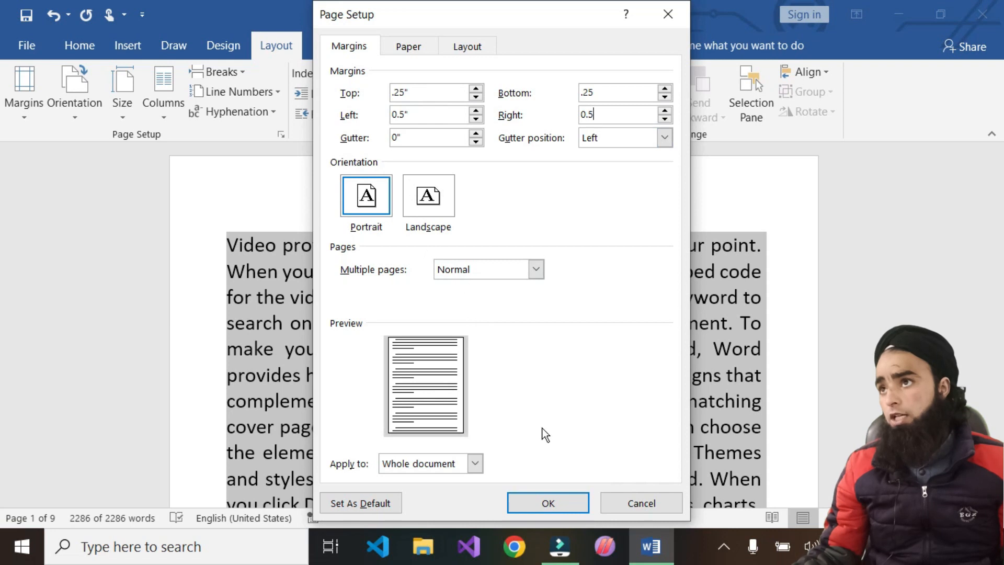
{"action": "left_click", "coordinate": [529, 507]}
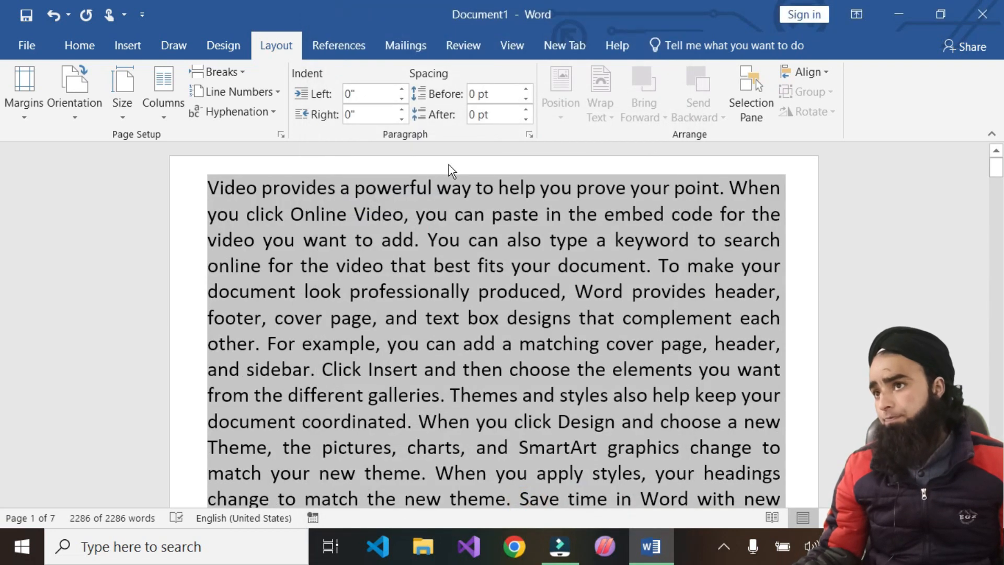
Step: Examine the page edges and page breaks under the new custom margins, and deselect the text
{"action": "scroll", "coordinate": [482, 315], "scroll_direction": "down", "scroll_amount": 10}
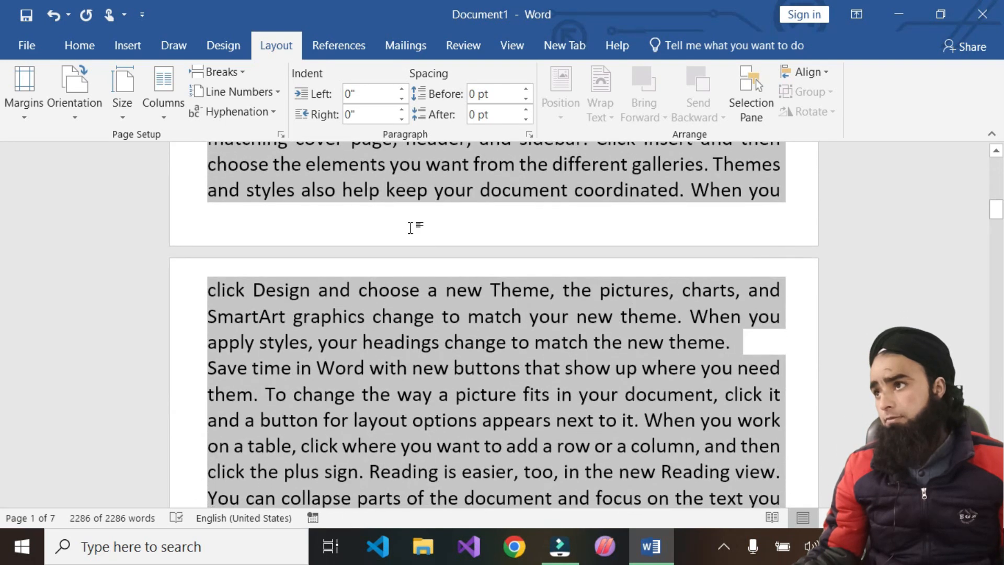
{"action": "scroll", "coordinate": [411, 228], "scroll_direction": "up", "scroll_amount": 5}
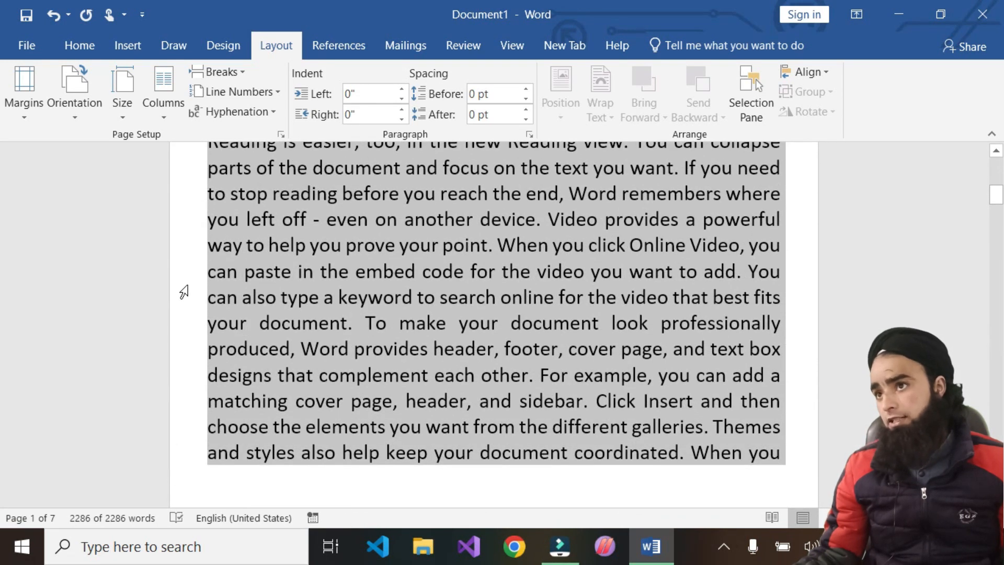
{"action": "scroll", "coordinate": [432, 354], "scroll_direction": "down", "scroll_amount": 3}
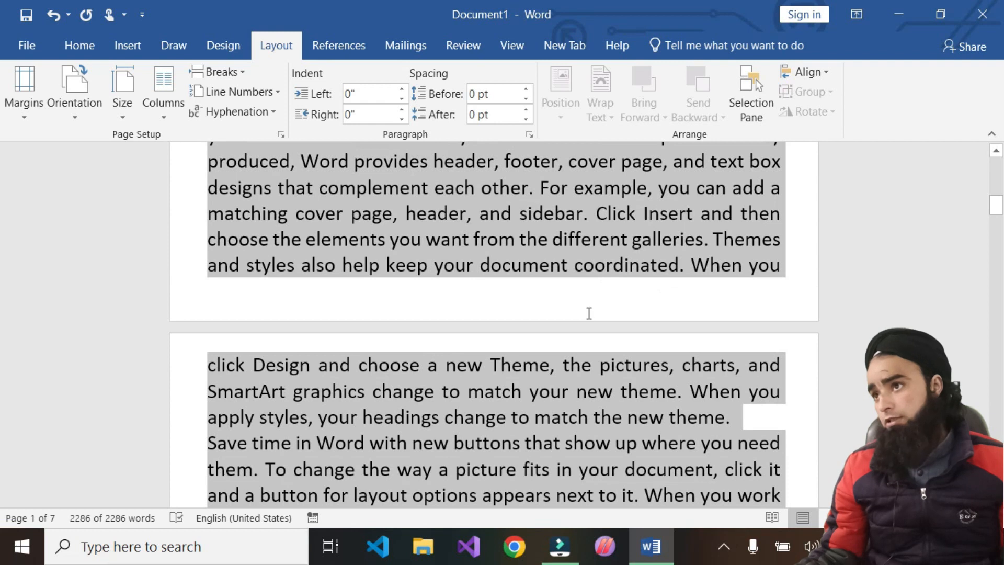
{"action": "left_click", "coordinate": [534, 302]}
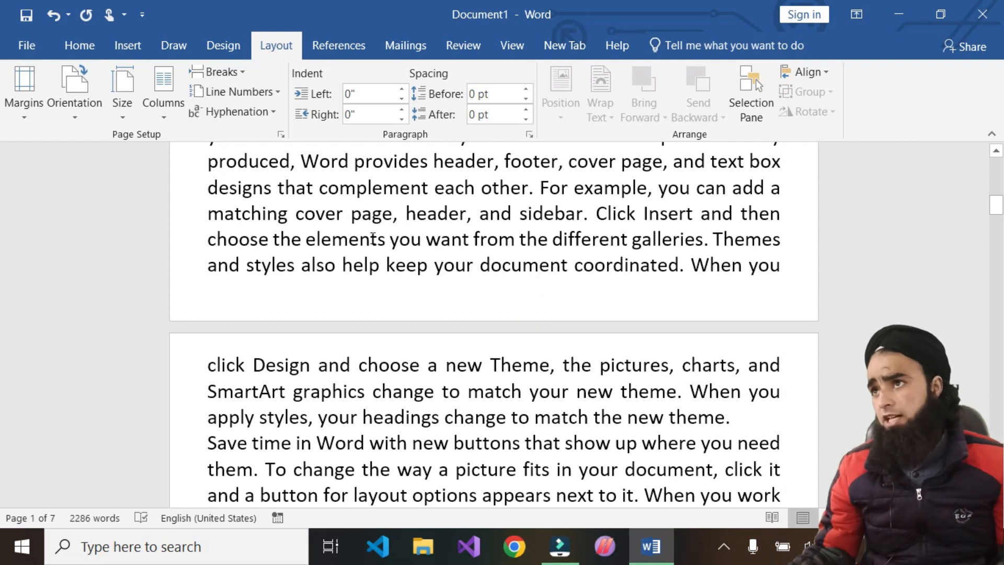
{"action": "scroll", "coordinate": [372, 238], "scroll_direction": "up", "scroll_amount": 8}
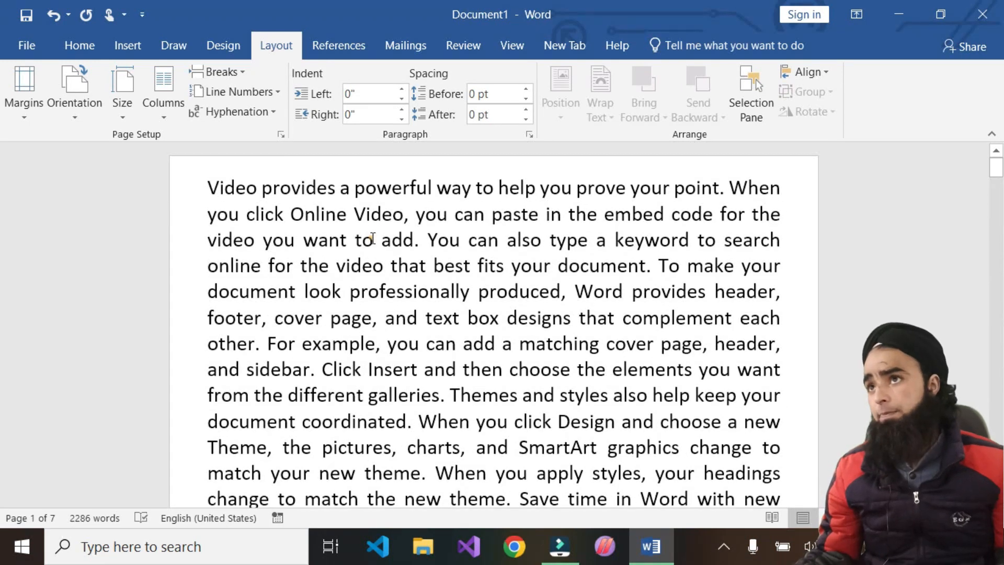
{"action": "left_click", "coordinate": [373, 238]}
Step: In the custom margins settings, set a 0.9 inch gutter on the left side and apply it to the whole document
{"action": "left_click", "coordinate": [25, 104]}
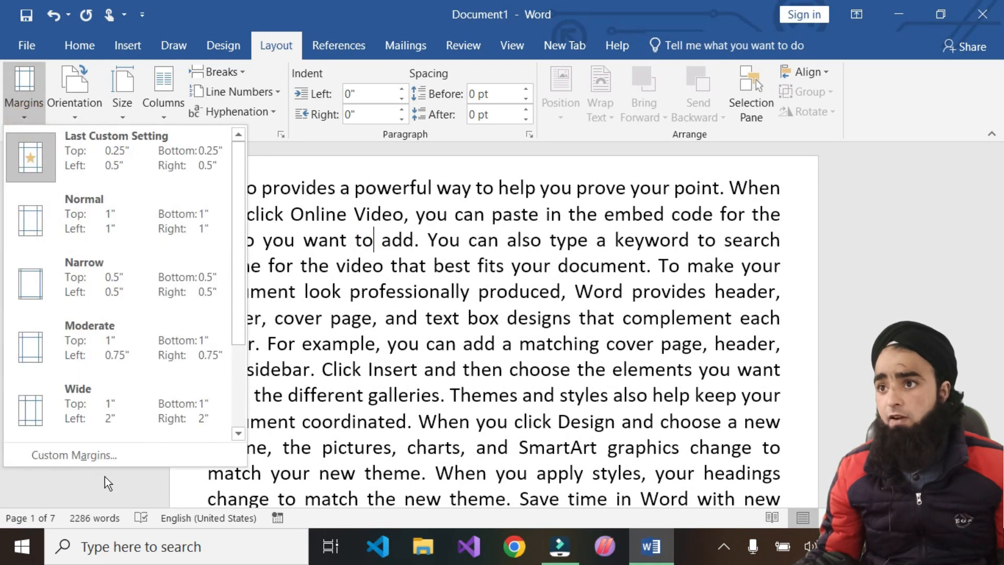
{"action": "left_click", "coordinate": [80, 452]}
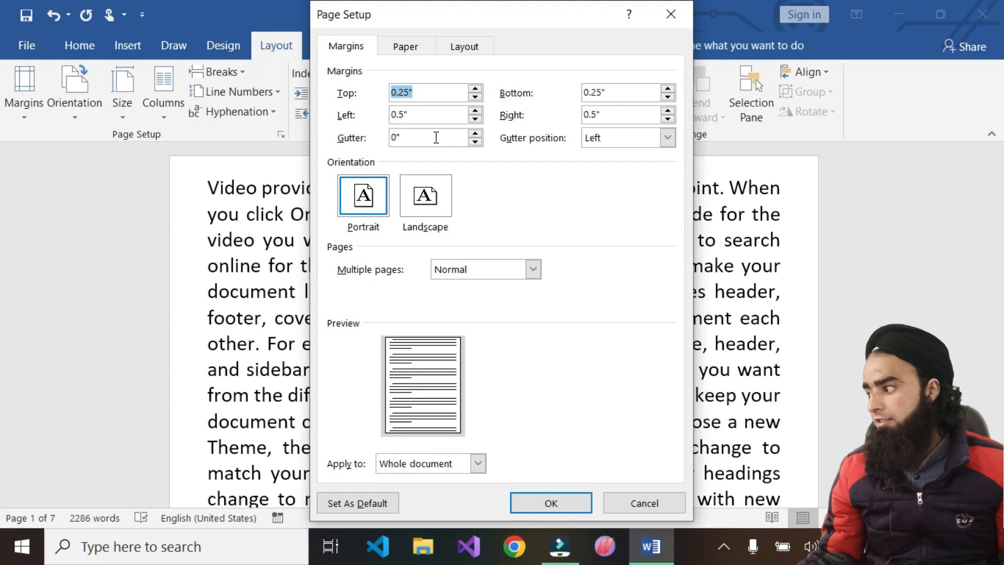
{"action": "left_click", "coordinate": [475, 133]}
{"action": "left_click", "coordinate": [475, 133]}
{"action": "left_click", "coordinate": [476, 133]}
{"action": "left_click", "coordinate": [476, 133]}
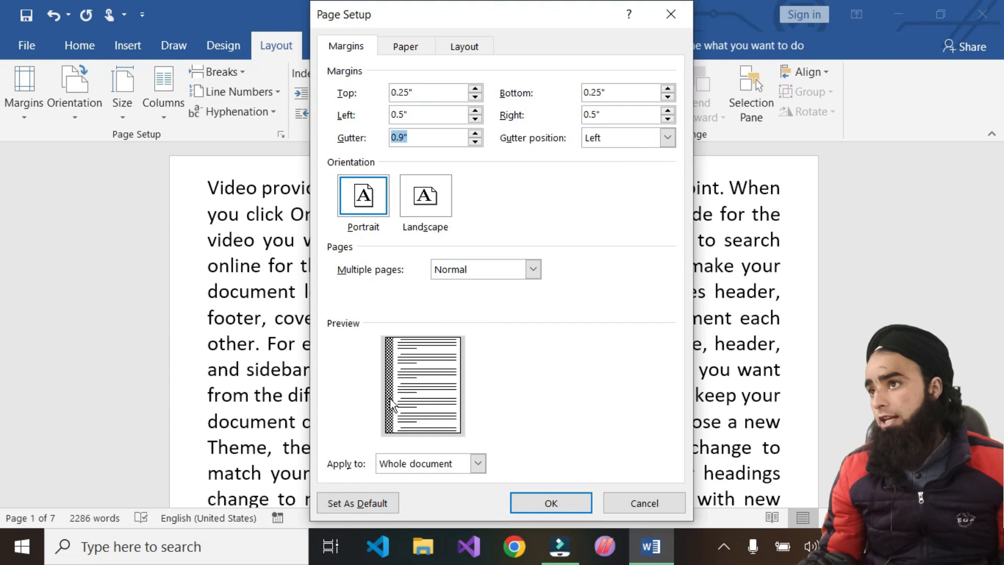
{"action": "left_click", "coordinate": [552, 503]}
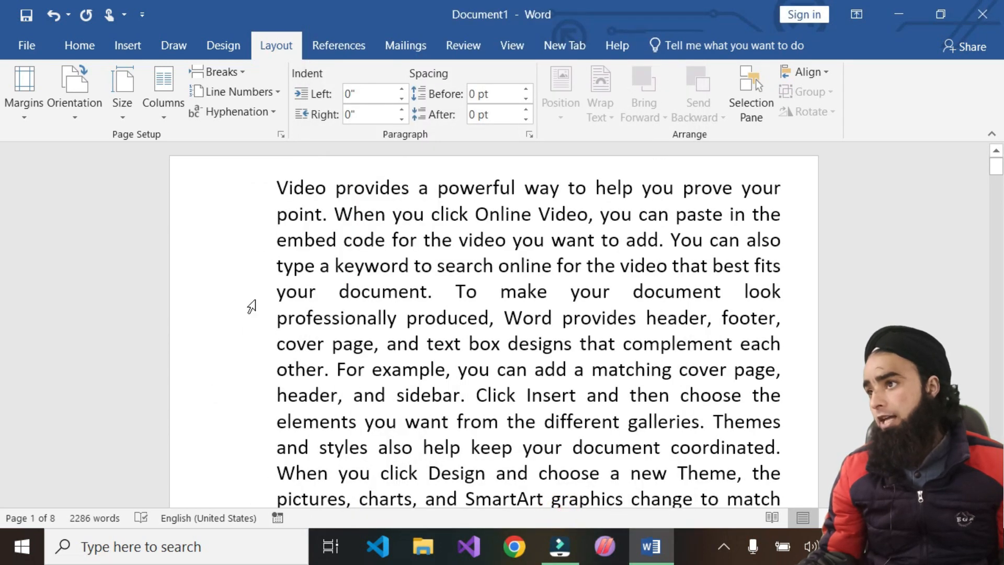
Step: Check the gutter on the pages, and change its position to Right for the whole document
{"action": "scroll", "coordinate": [249, 392], "scroll_direction": "down", "scroll_amount": 10}
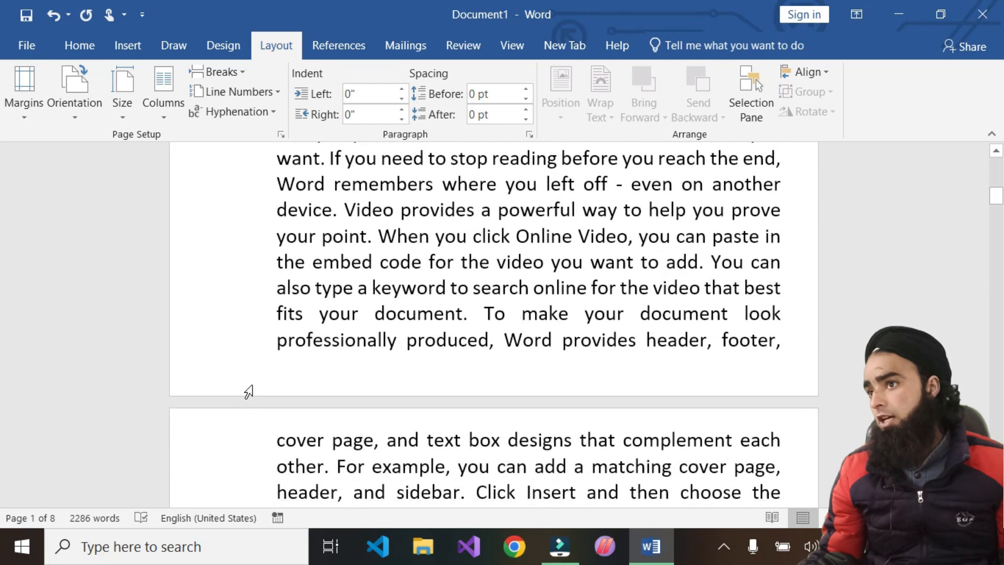
{"action": "scroll", "coordinate": [246, 389], "scroll_direction": "down", "scroll_amount": 5}
{"action": "scroll", "coordinate": [242, 385], "scroll_direction": "up", "scroll_amount": 5}
{"action": "scroll", "coordinate": [243, 386], "scroll_direction": "down", "scroll_amount": 4}
{"action": "scroll", "coordinate": [242, 383], "scroll_direction": "up", "scroll_amount": 3}
{"action": "left_click", "coordinate": [242, 372]}
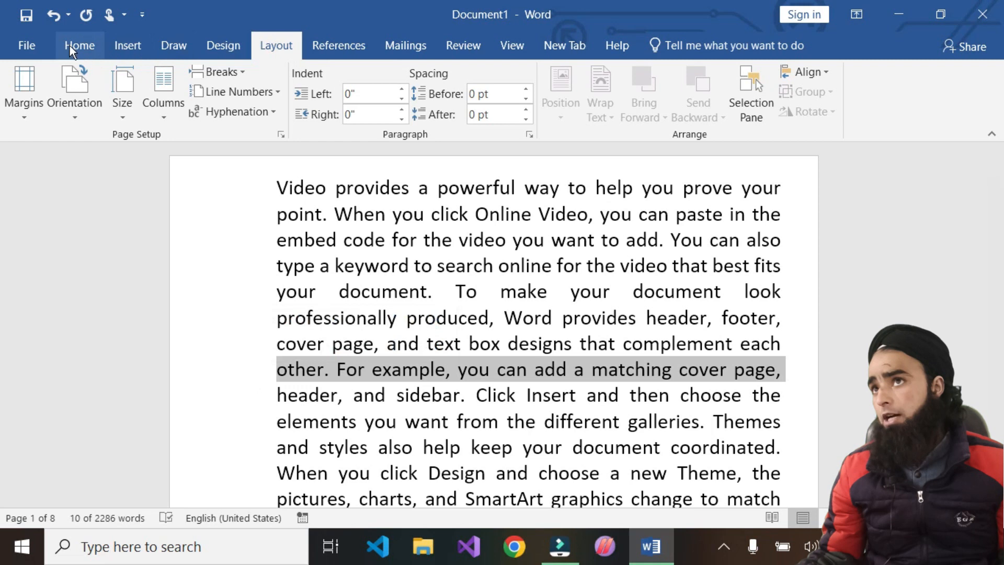
{"action": "left_click", "coordinate": [31, 115]}
{"action": "left_click", "coordinate": [133, 462]}
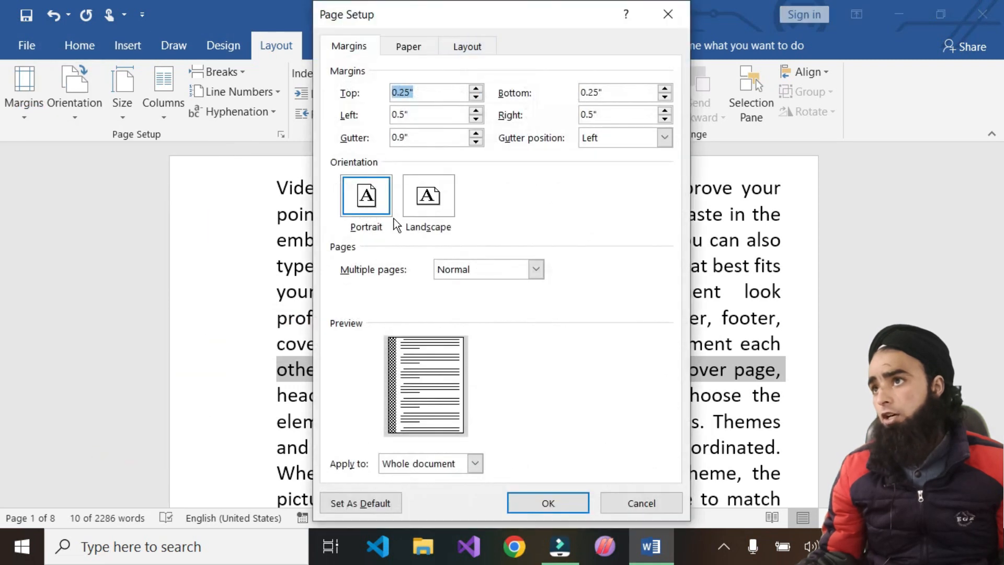
{"action": "left_click", "coordinate": [665, 138]}
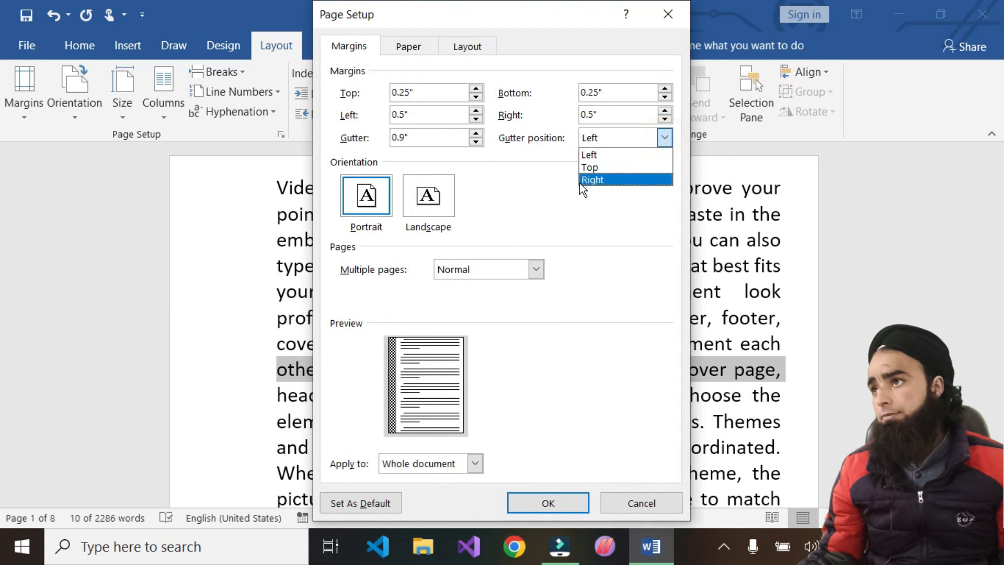
{"action": "left_click", "coordinate": [598, 177]}
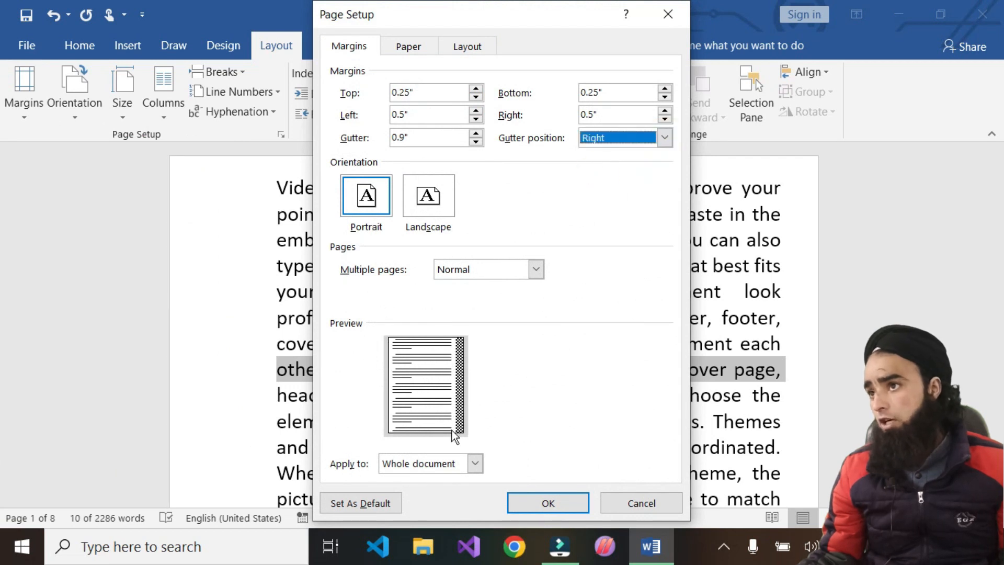
{"action": "left_click", "coordinate": [548, 503]}
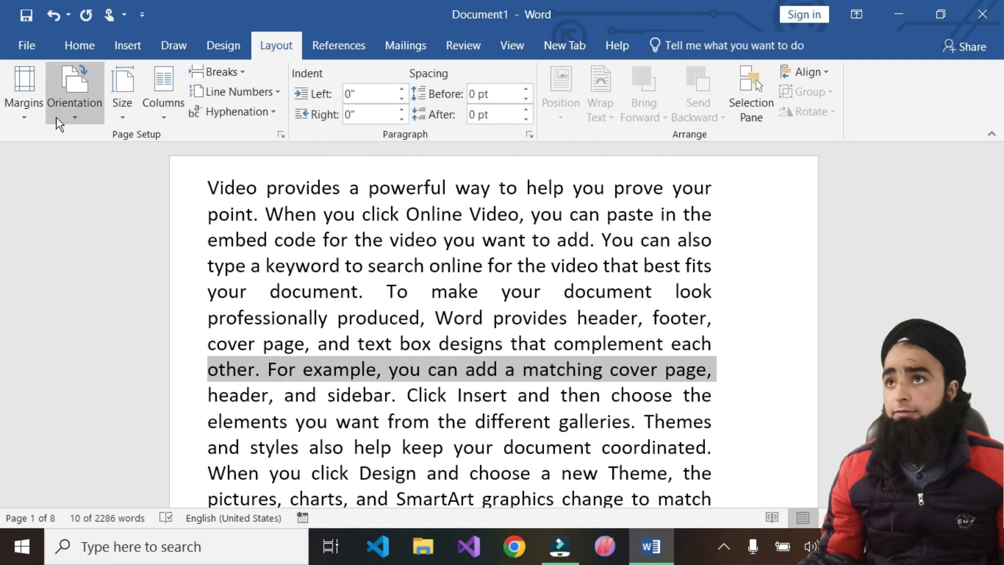
Step: Apply the Normal margin preset, and switch it to Moderate with 0.75 inch side margins
{"action": "left_click", "coordinate": [24, 105]}
{"action": "left_click", "coordinate": [73, 453]}
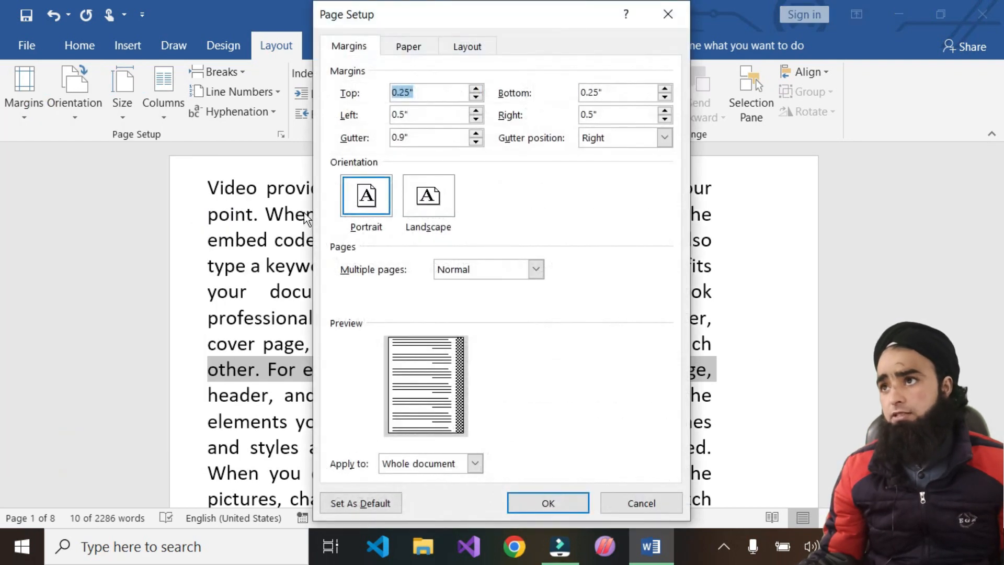
{"action": "left_click", "coordinate": [49, 222]}
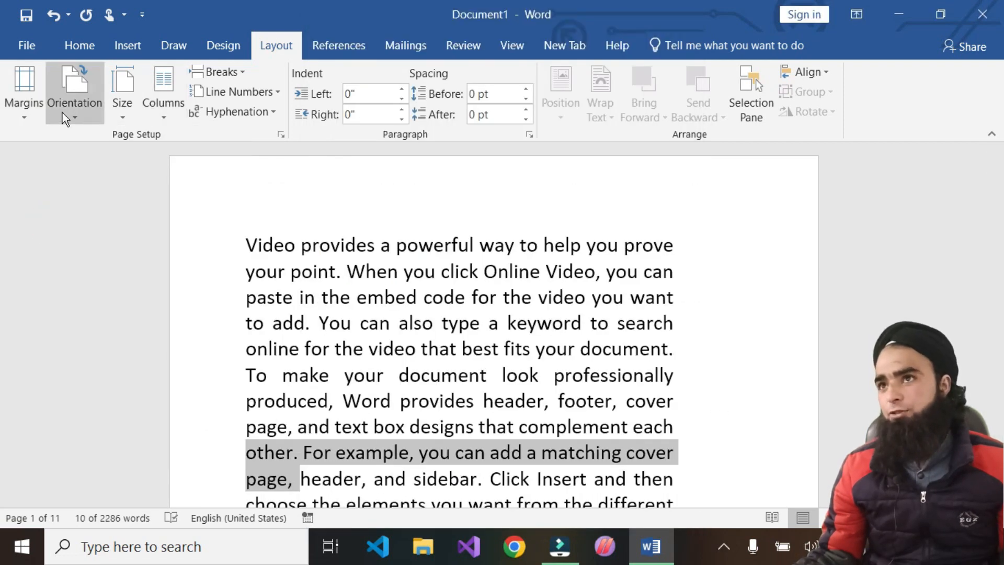
{"action": "left_click", "coordinate": [21, 112]}
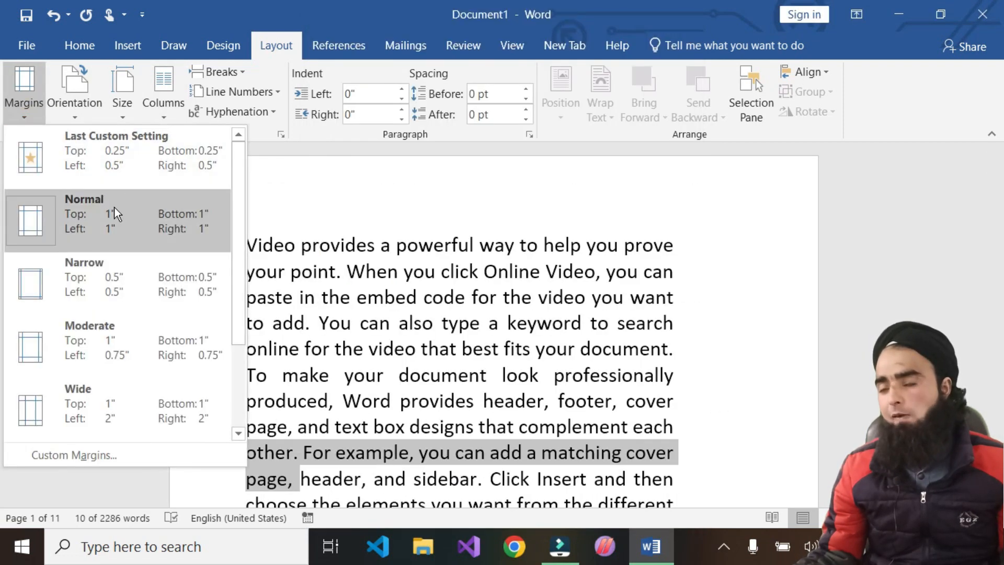
{"action": "left_click", "coordinate": [102, 353]}
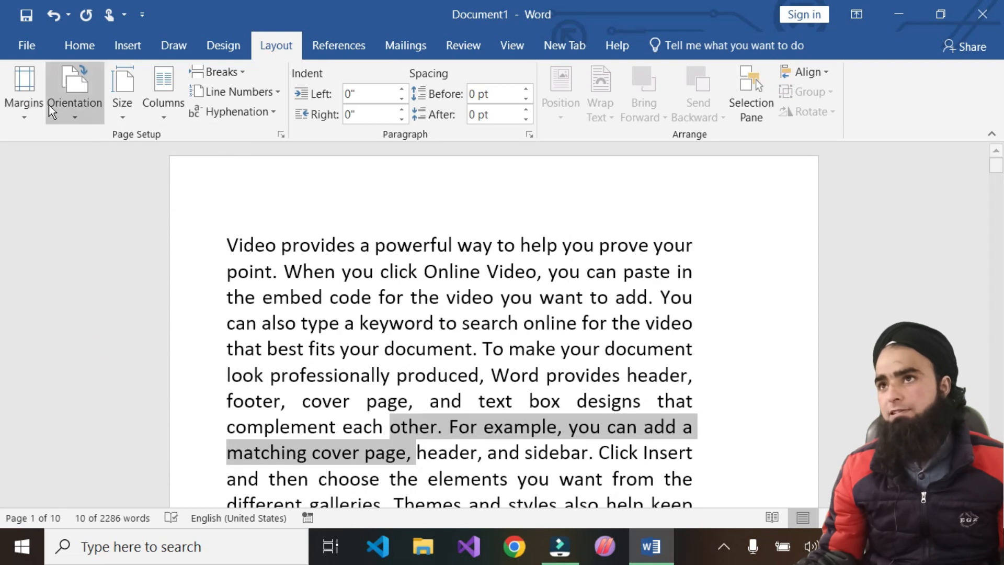
Step: Set the document back to the Normal preset with 1 inch margins and clear the line selection
{"action": "left_click", "coordinate": [29, 121]}
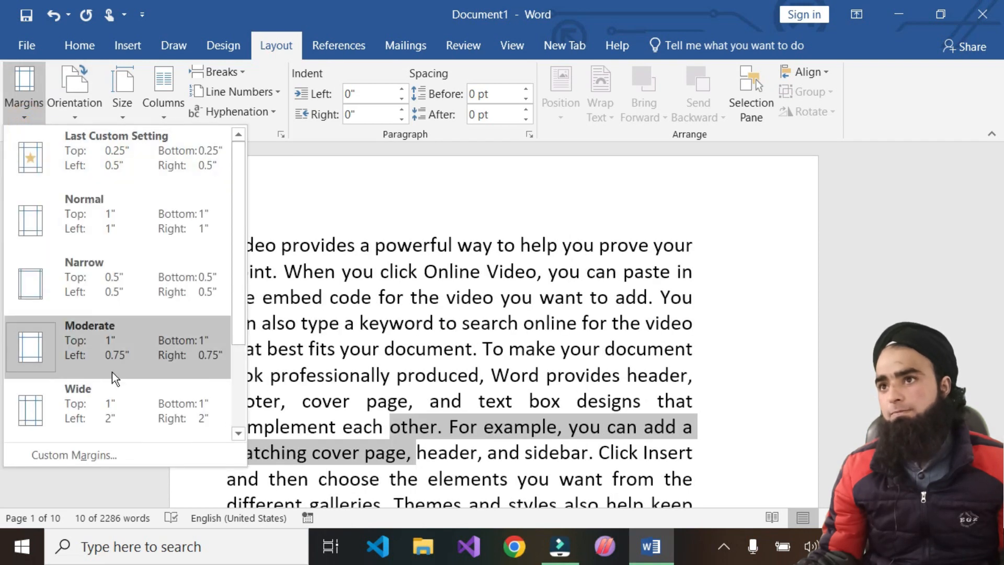
{"action": "left_click", "coordinate": [79, 198]}
{"action": "scroll", "coordinate": [713, 395], "scroll_direction": "down", "scroll_amount": 3}
{"action": "scroll", "coordinate": [717, 388], "scroll_direction": "up", "scroll_amount": 1}
{"action": "left_click", "coordinate": [716, 387]}
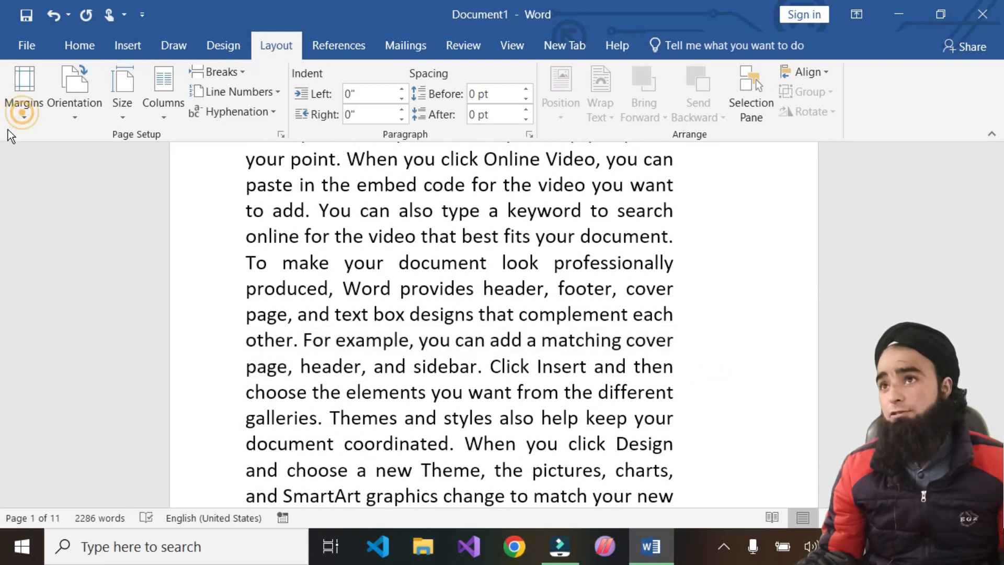
Step: In the custom margins settings, set the gutter position to Left, reduce the gutter to zero, and apply to the whole document
{"action": "left_click", "coordinate": [21, 118]}
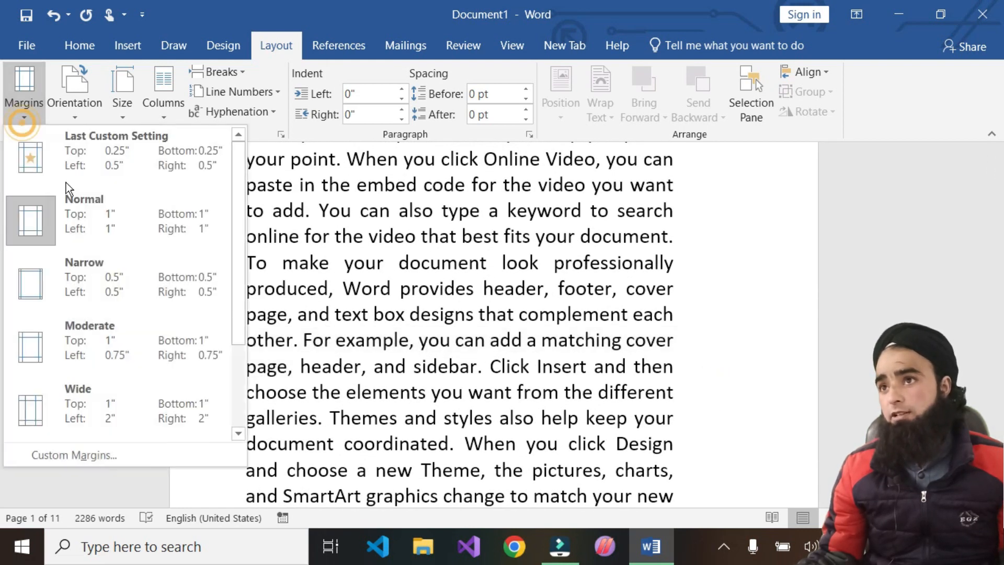
{"action": "left_click", "coordinate": [66, 460]}
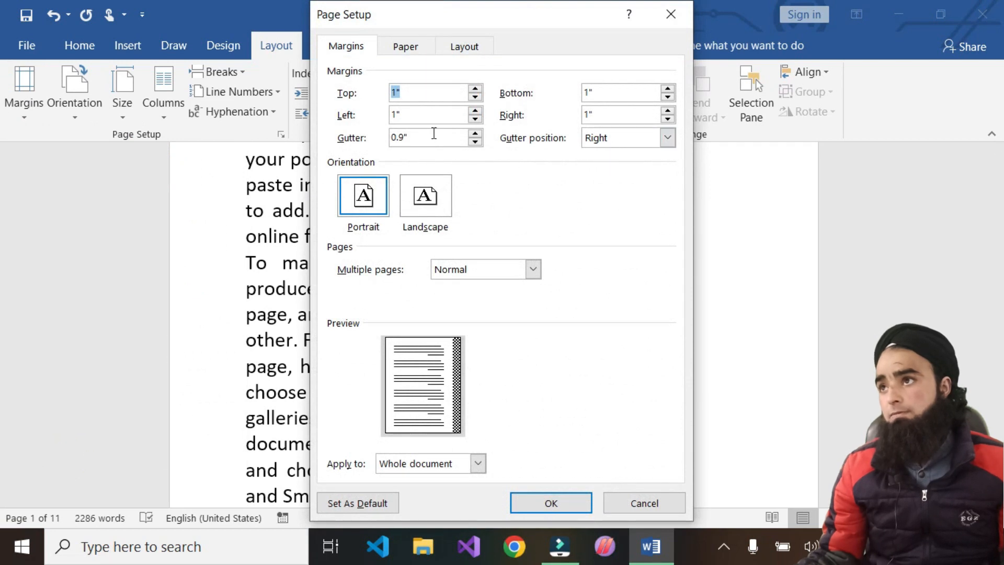
{"action": "left_click", "coordinate": [669, 138]}
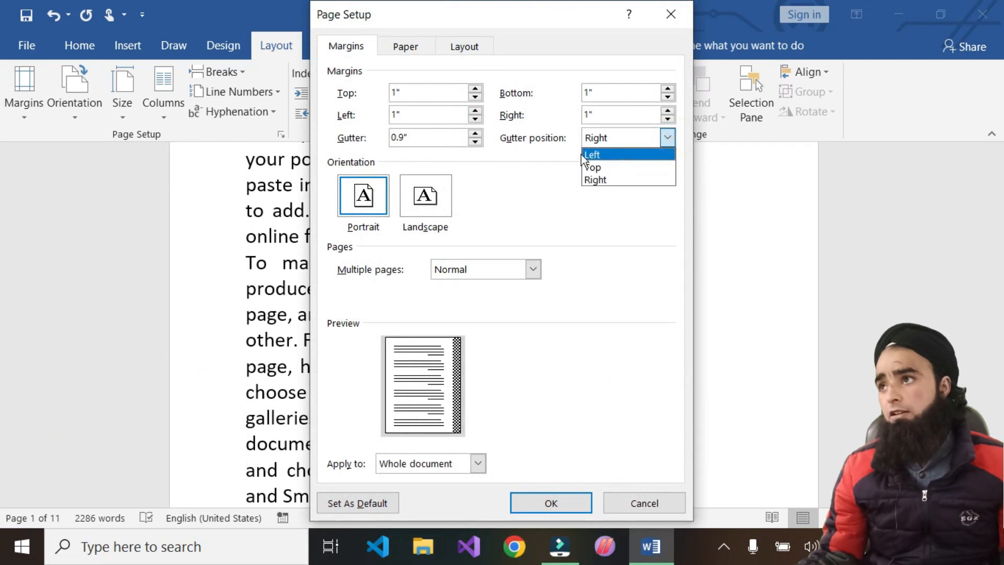
{"action": "left_click", "coordinate": [597, 154]}
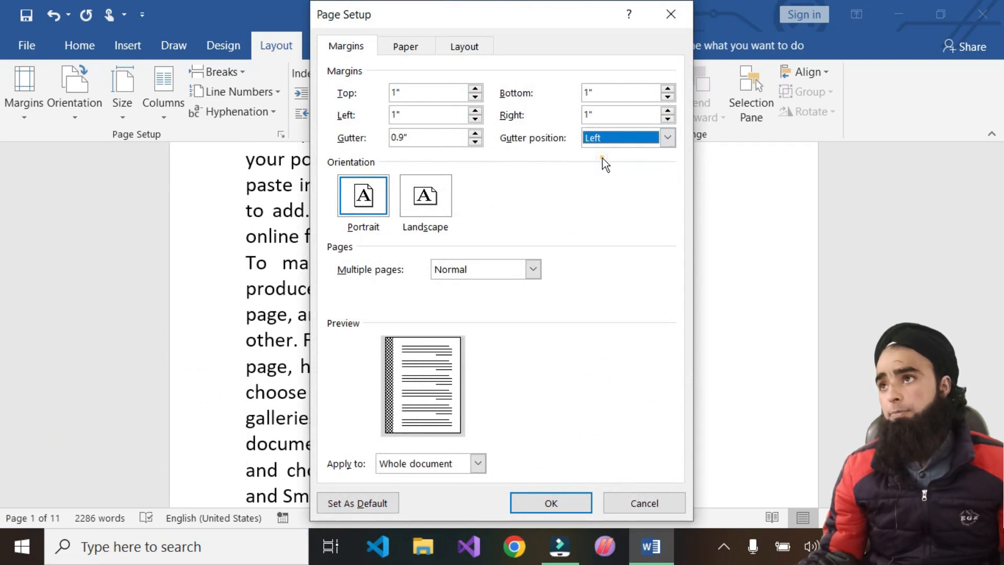
{"action": "left_click", "coordinate": [474, 141]}
{"action": "left_click", "coordinate": [475, 141]}
{"action": "left_click", "coordinate": [474, 142]}
{"action": "left_click", "coordinate": [529, 499]}
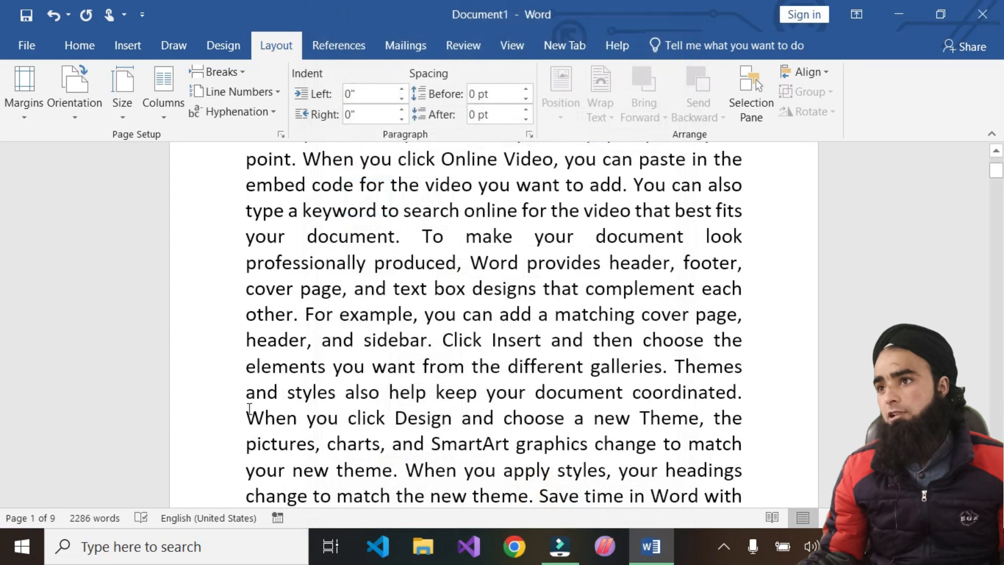
Step: Change the page orientation to landscape, look over the pages, and return the document to portrait
{"action": "left_click", "coordinate": [68, 123]}
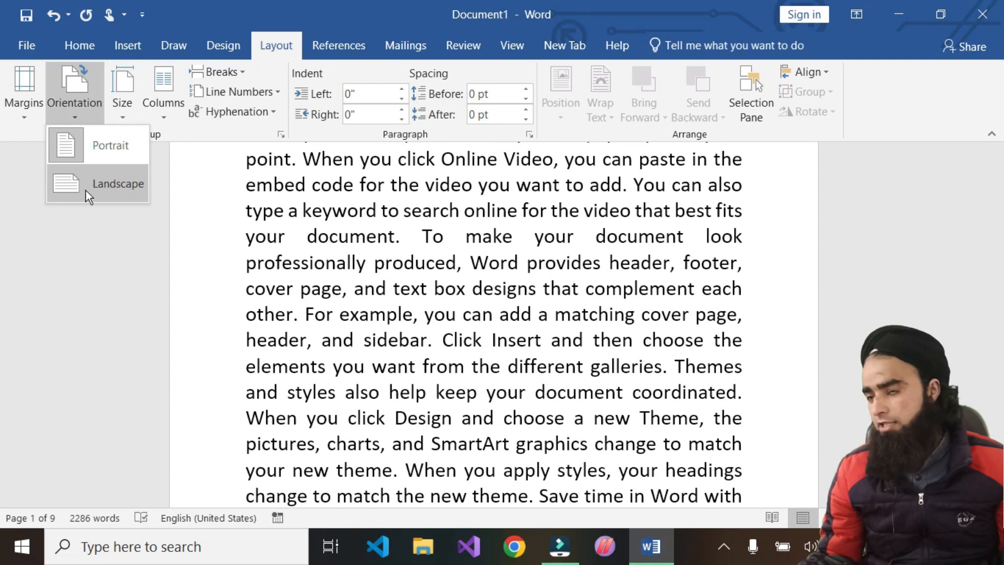
{"action": "left_click", "coordinate": [103, 184]}
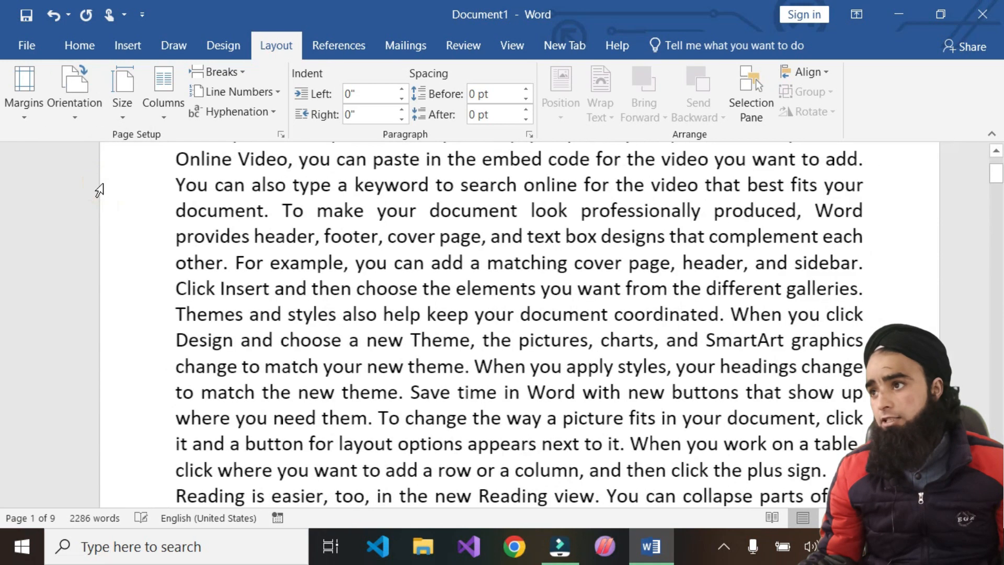
{"action": "scroll", "coordinate": [547, 364], "scroll_direction": "down", "scroll_amount": 10}
{"action": "scroll", "coordinate": [535, 352], "scroll_direction": "up", "scroll_amount": 4}
{"action": "scroll", "coordinate": [634, 352], "scroll_direction": "up", "scroll_amount": 2}
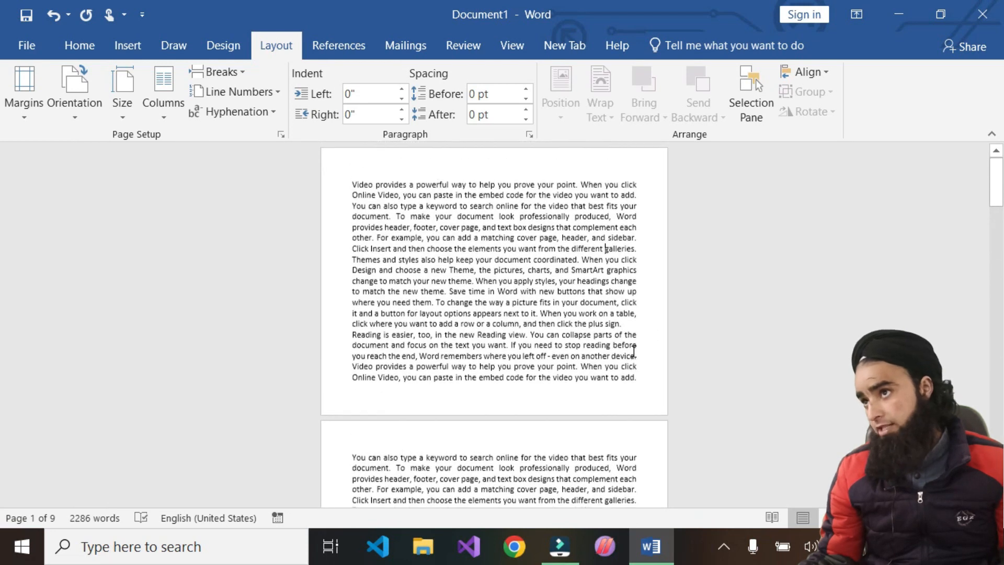
{"action": "left_click", "coordinate": [92, 117]}
{"action": "left_click", "coordinate": [85, 144]}
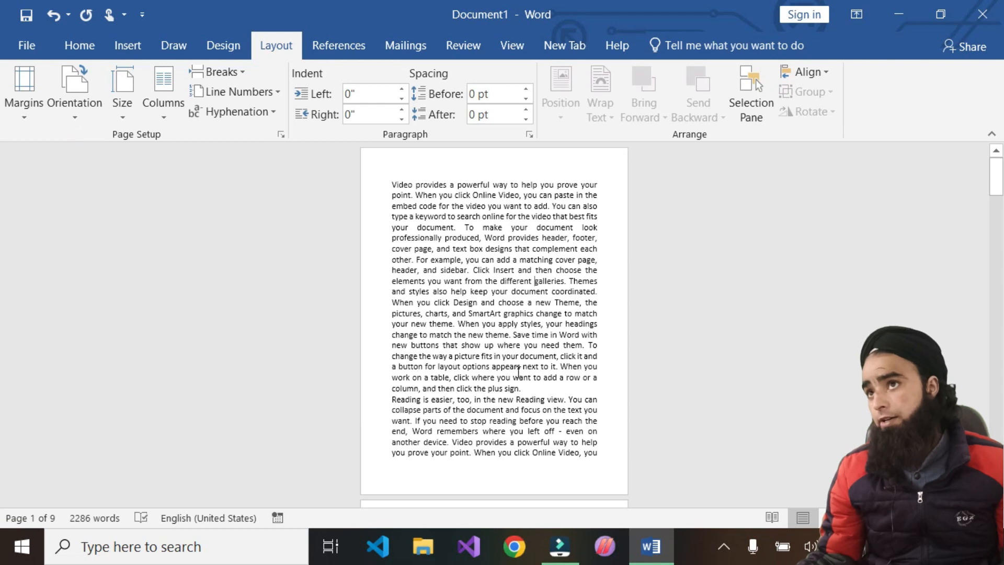
Step: Try landscape orientation once more, check the following pages, and restore portrait
{"action": "left_click", "coordinate": [85, 112]}
{"action": "left_click", "coordinate": [102, 180]}
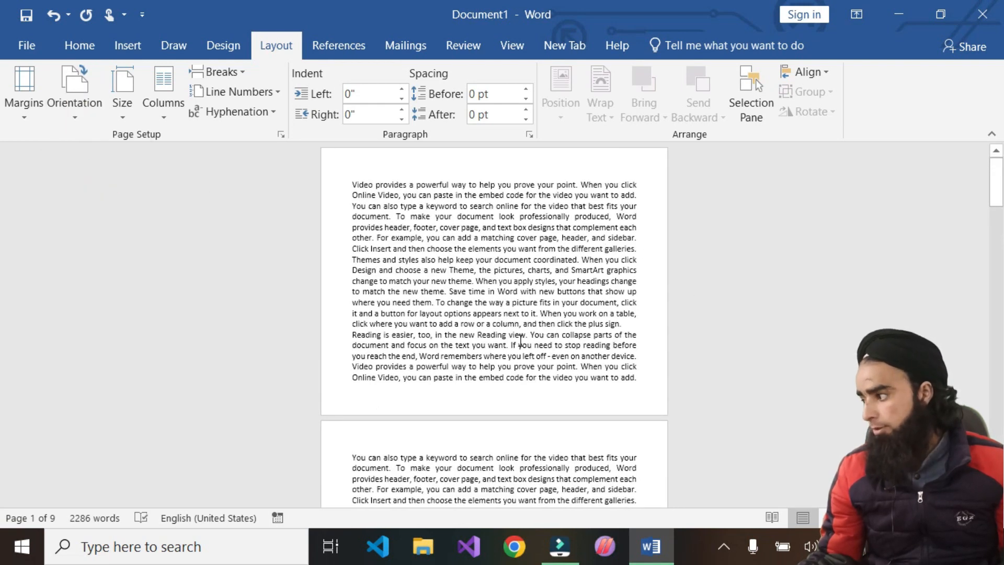
{"action": "scroll", "coordinate": [520, 340], "scroll_direction": "down", "scroll_amount": 6}
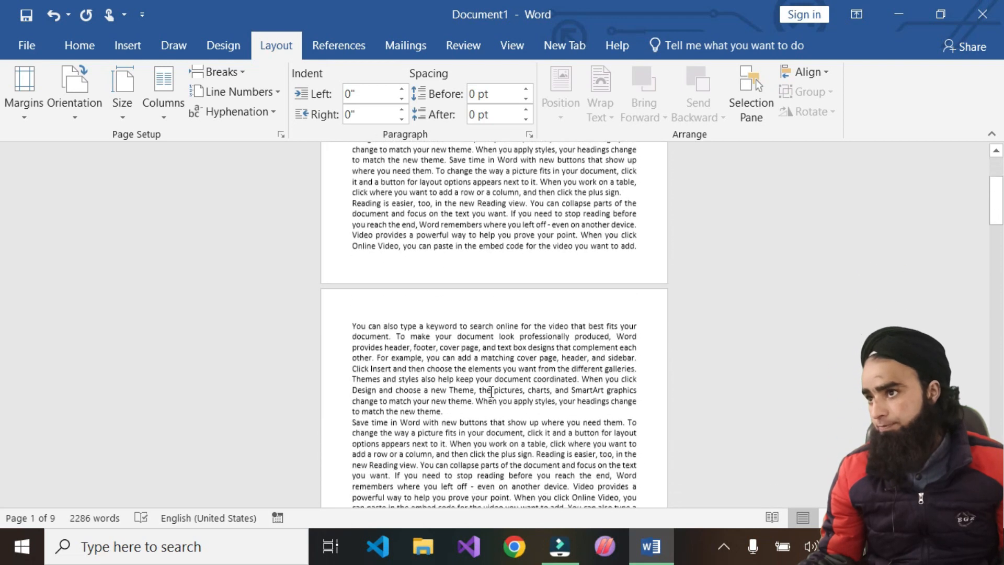
{"action": "scroll", "coordinate": [494, 365], "scroll_direction": "down", "scroll_amount": 9}
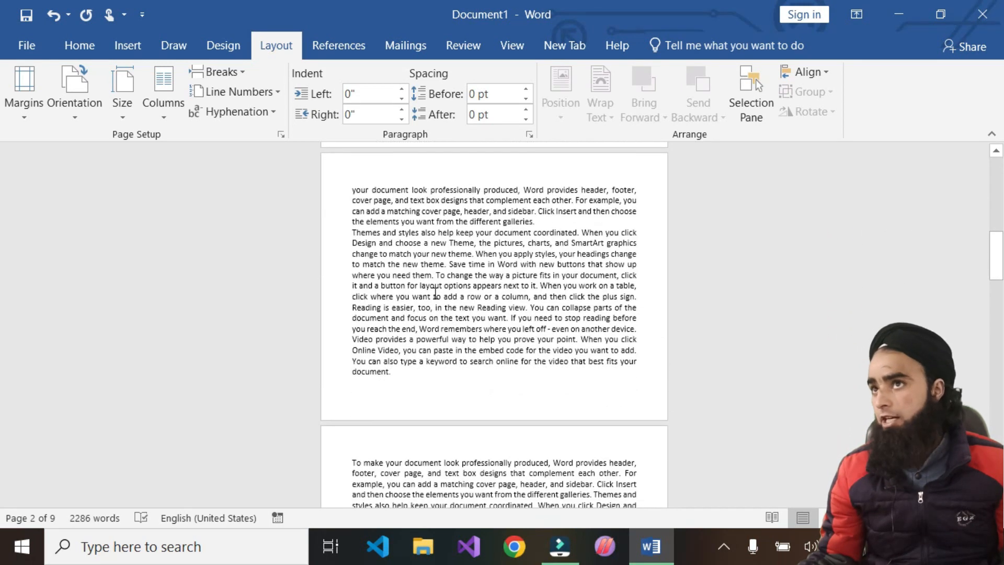
{"action": "left_click", "coordinate": [93, 114]}
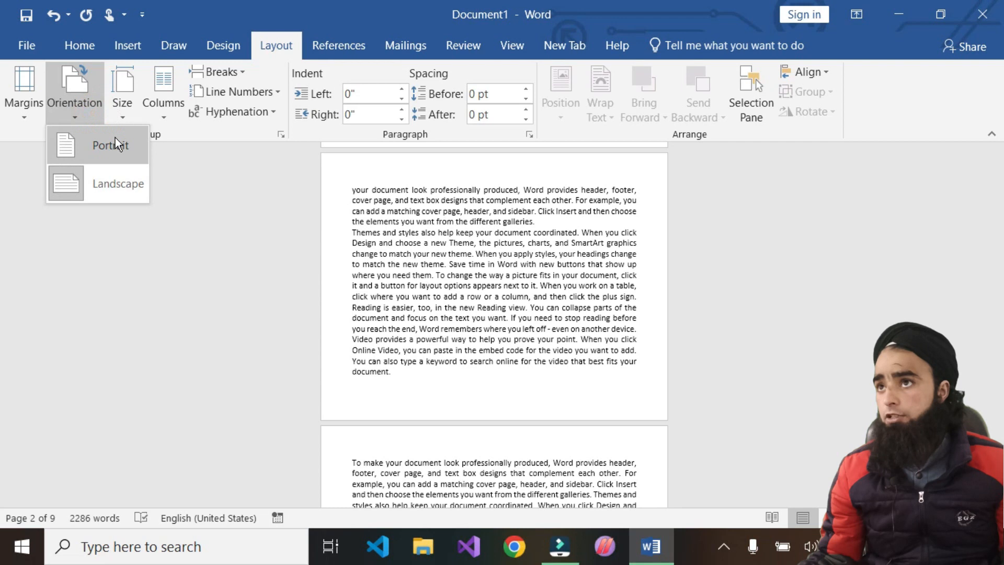
{"action": "left_click", "coordinate": [115, 137]}
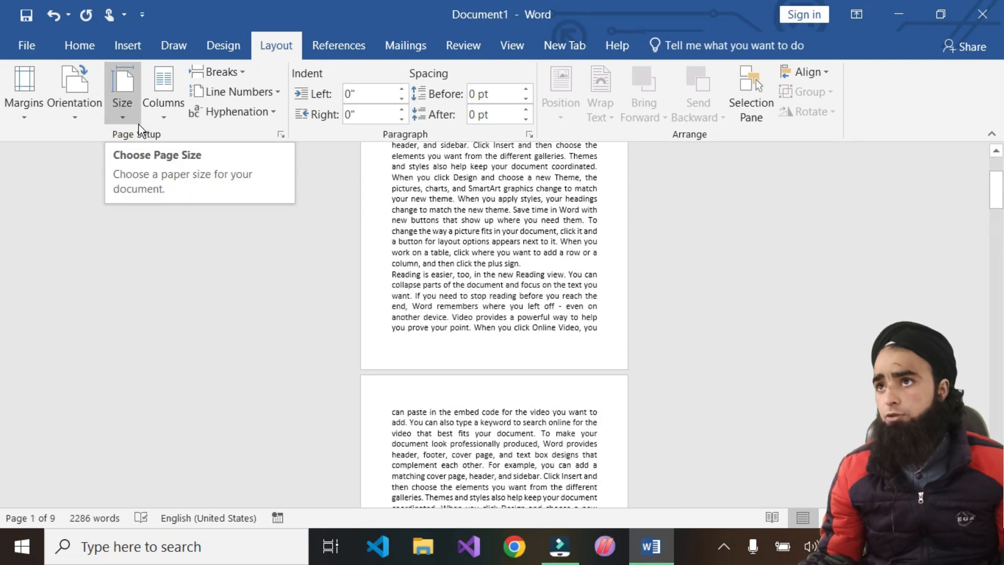
Step: Change the page size to Tabloid, 11 x 17 inches, clear the line selection, and look over how the text fits the pages
{"action": "left_click", "coordinate": [121, 109]}
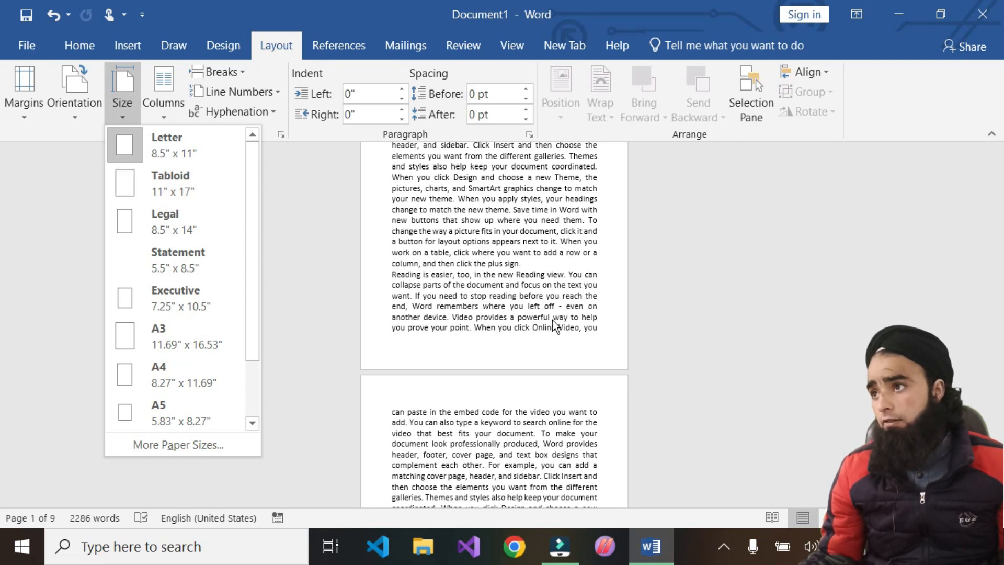
{"action": "left_click", "coordinate": [190, 187]}
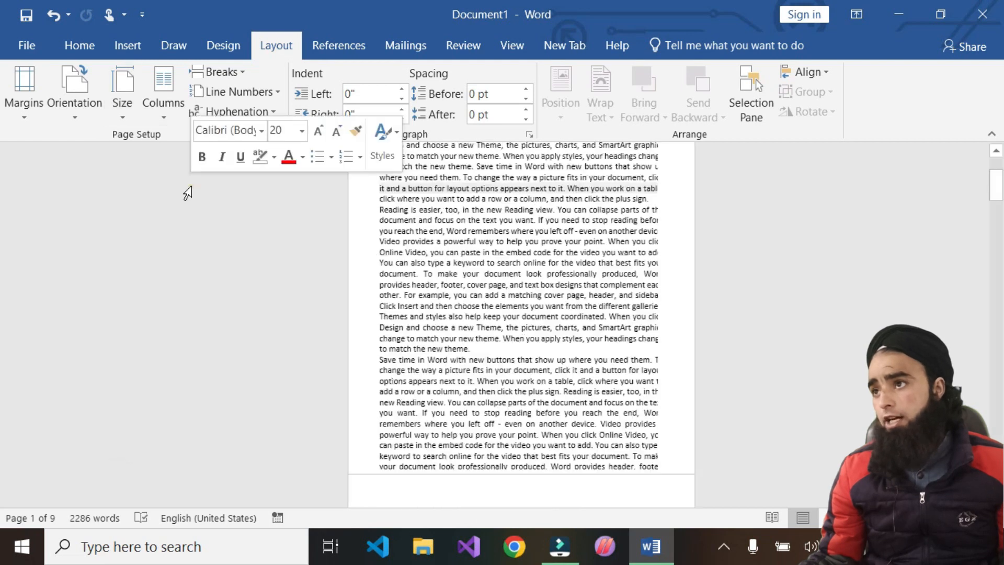
{"action": "scroll", "coordinate": [501, 332], "scroll_direction": "up", "scroll_amount": 4}
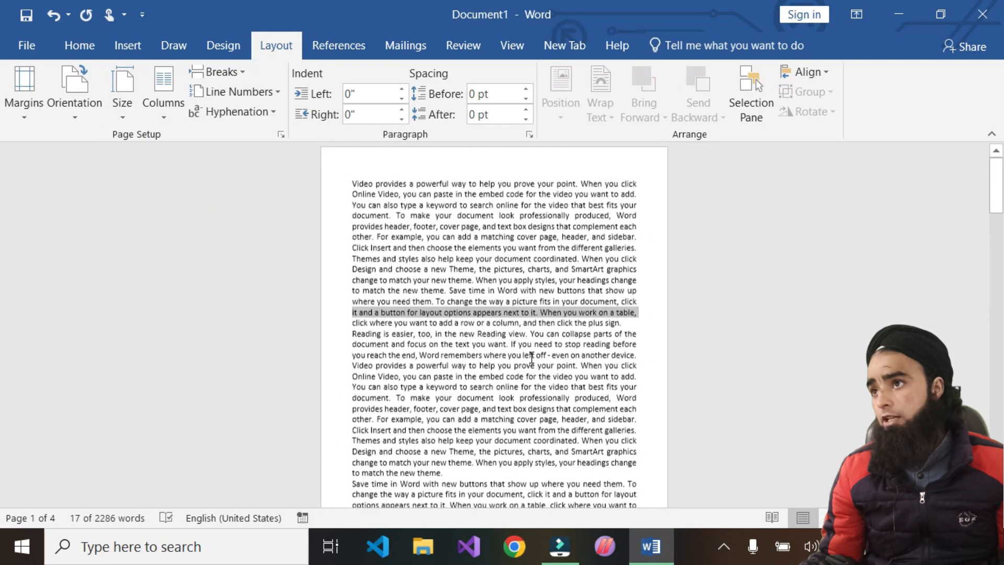
{"action": "left_click", "coordinate": [501, 332]}
{"action": "scroll", "coordinate": [419, 252], "scroll_direction": "down", "scroll_amount": 5}
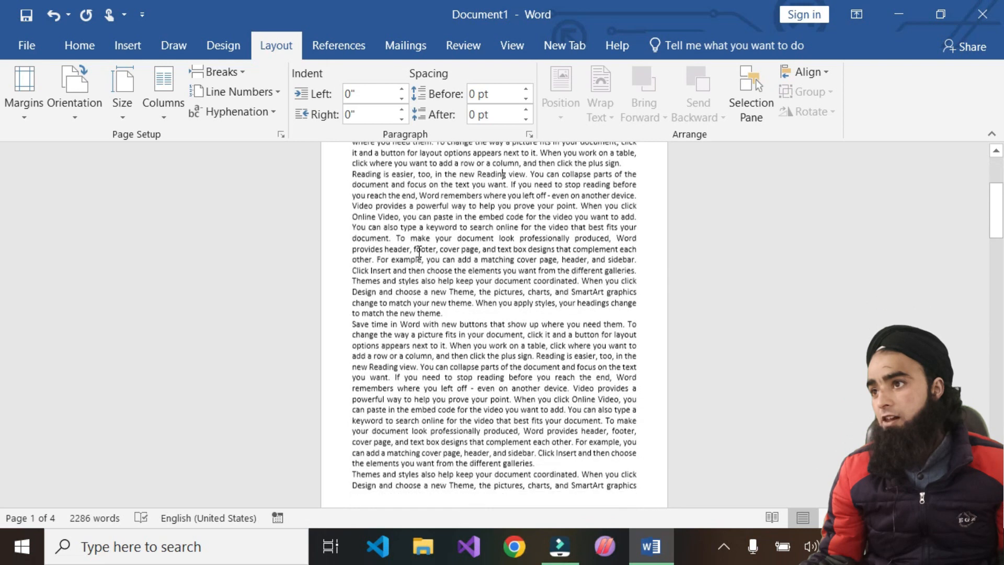
{"action": "scroll", "coordinate": [419, 251], "scroll_direction": "up", "scroll_amount": 4}
{"action": "scroll", "coordinate": [420, 256], "scroll_direction": "down", "scroll_amount": 3}
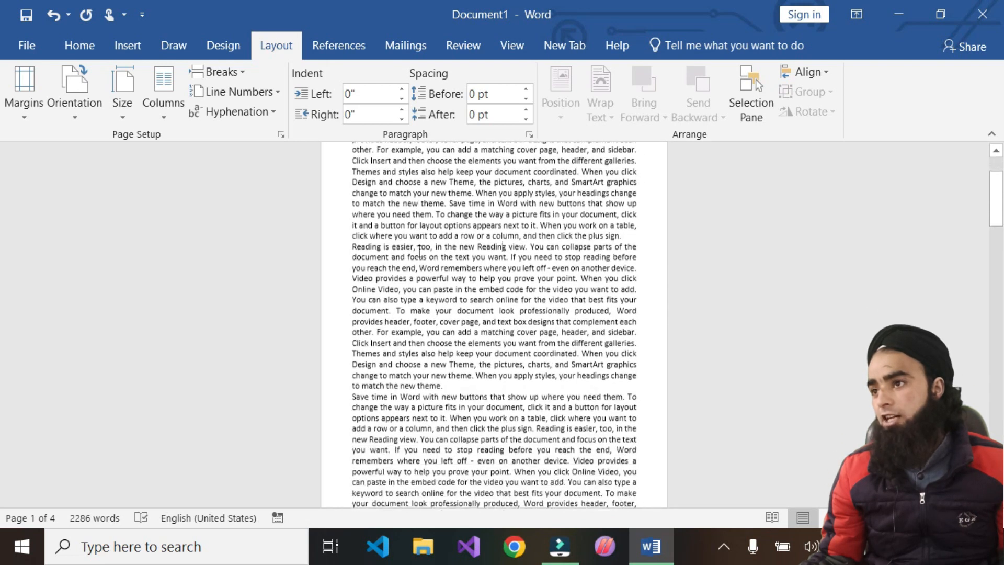
{"action": "scroll", "coordinate": [420, 266], "scroll_direction": "down", "scroll_amount": 3}
{"action": "scroll", "coordinate": [421, 265], "scroll_direction": "up", "scroll_amount": 1}
{"action": "double_click", "coordinate": [430, 264]}
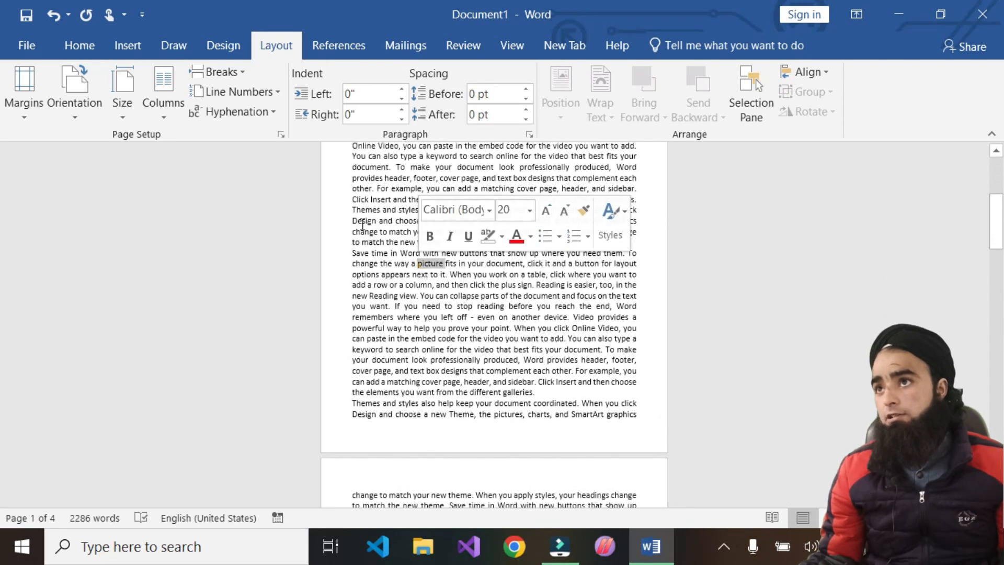
Step: Change the page size to Legal, 8.5 x 14 inches, and return to the start of the document
{"action": "left_click", "coordinate": [123, 115]}
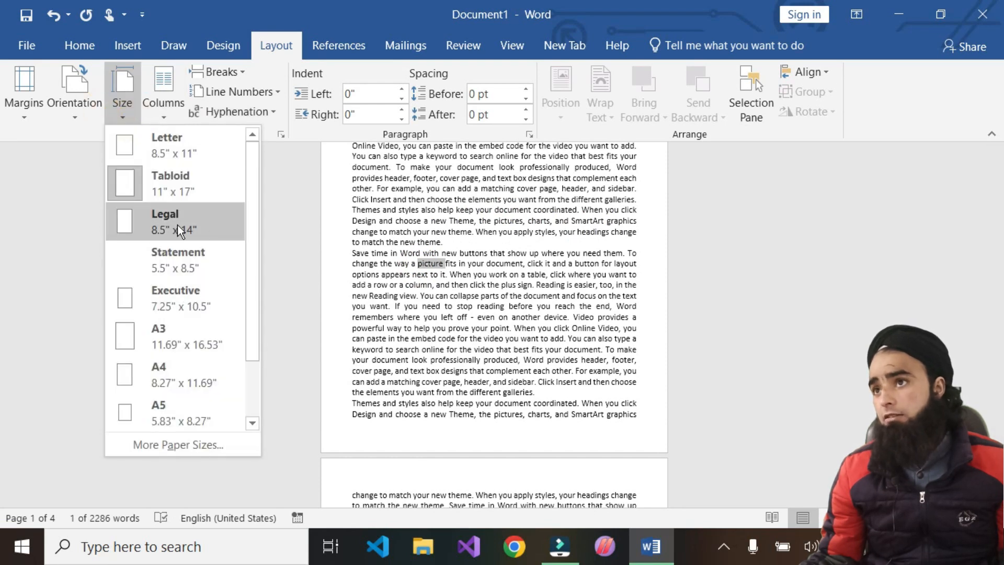
{"action": "left_click", "coordinate": [177, 225]}
{"action": "scroll", "coordinate": [492, 325], "scroll_direction": "up", "scroll_amount": 4}
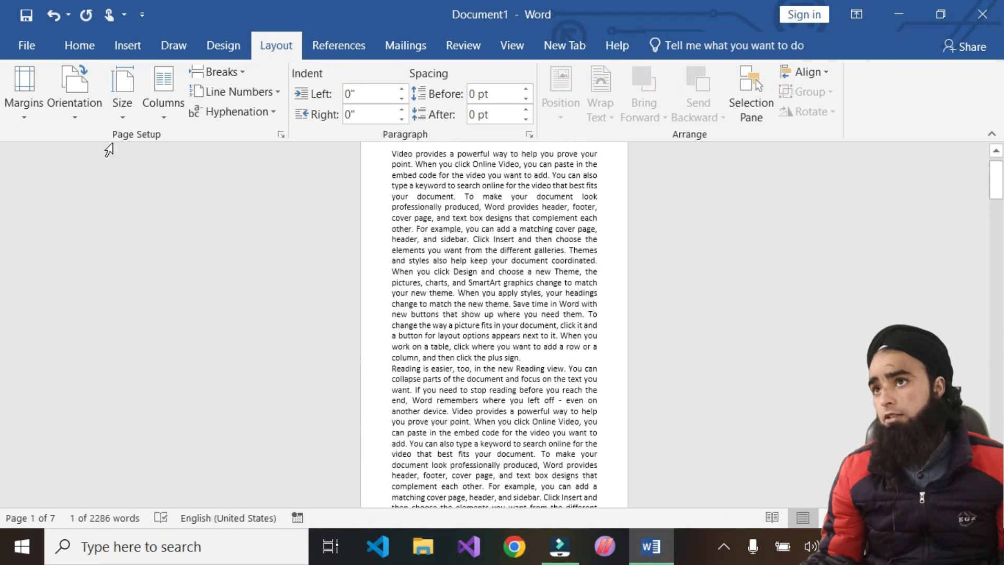
Step: Check the length of the Legal pages, and change the page size to Statement, 5.5 x 8.5 inches
{"action": "left_click", "coordinate": [115, 109]}
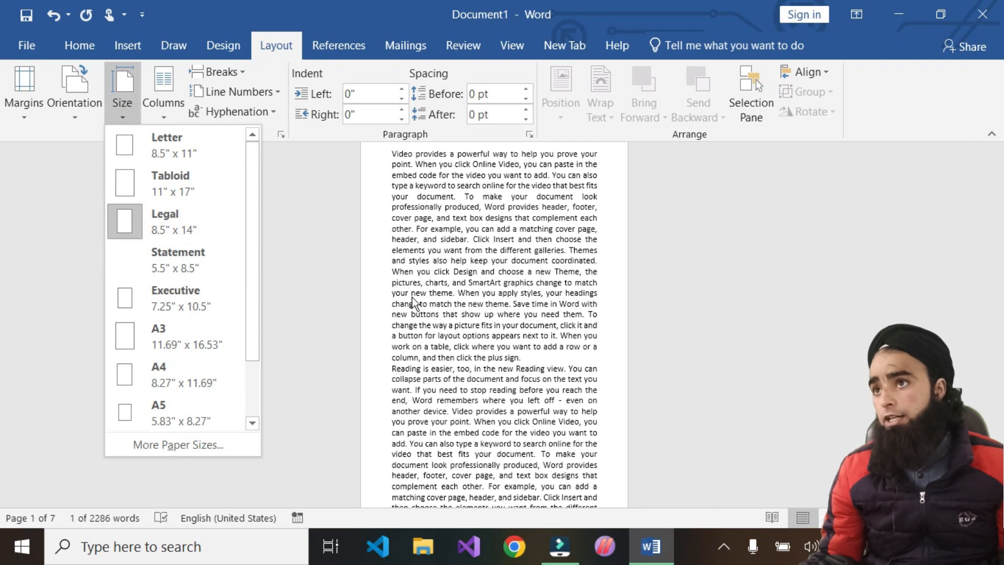
{"action": "scroll", "coordinate": [441, 323], "scroll_direction": "down", "scroll_amount": 3}
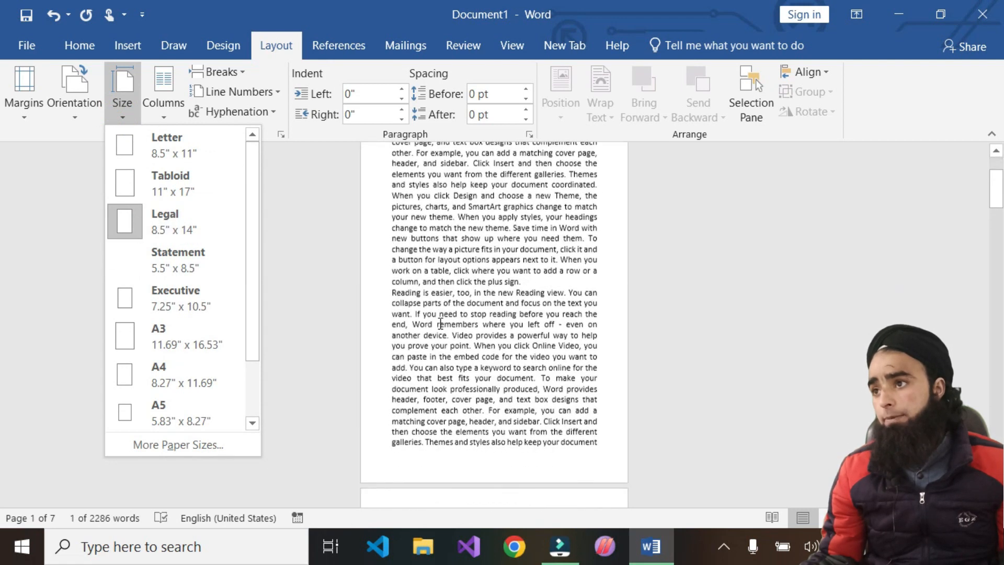
{"action": "scroll", "coordinate": [440, 322], "scroll_direction": "up", "scroll_amount": 2}
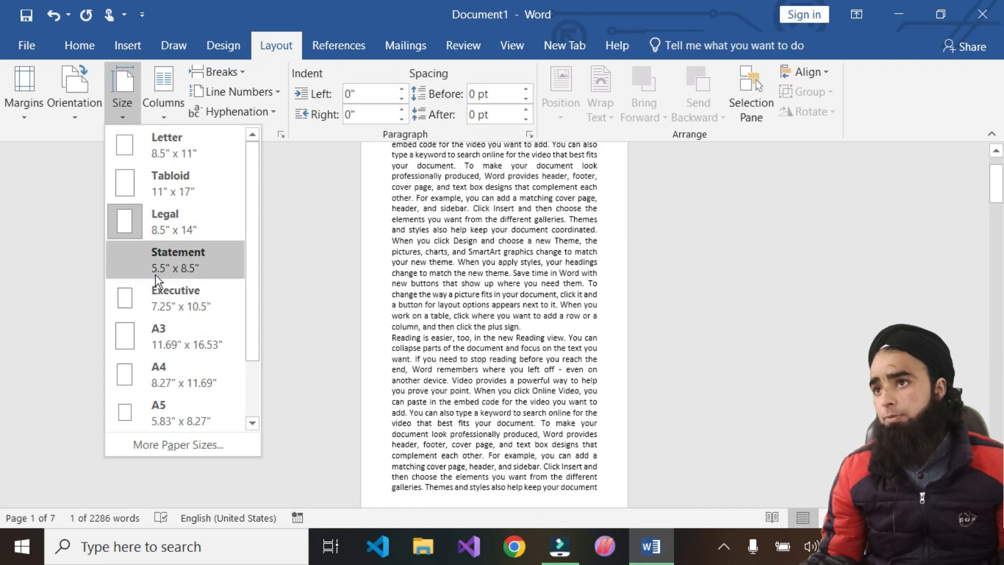
{"action": "left_click", "coordinate": [191, 272]}
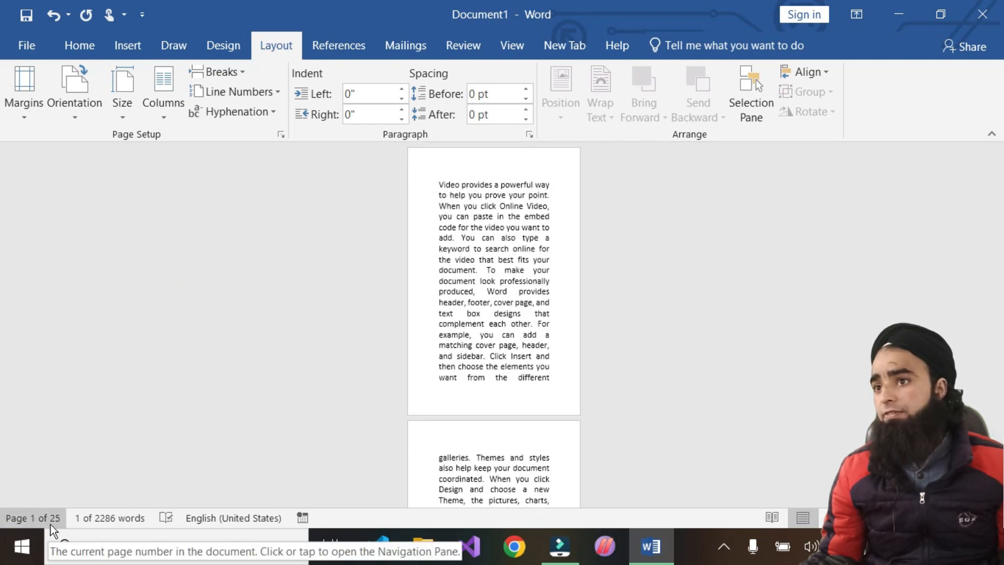
{"action": "double_click", "coordinate": [530, 334]}
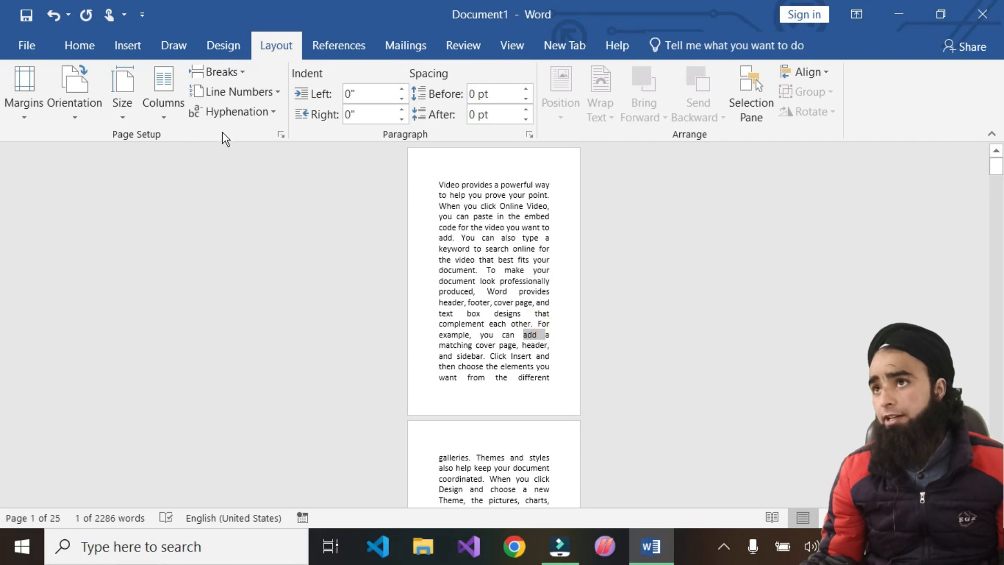
Step: Set the page size to Legal once more, followed by A3, 11.69 x 16.53 inches
{"action": "left_click", "coordinate": [134, 103]}
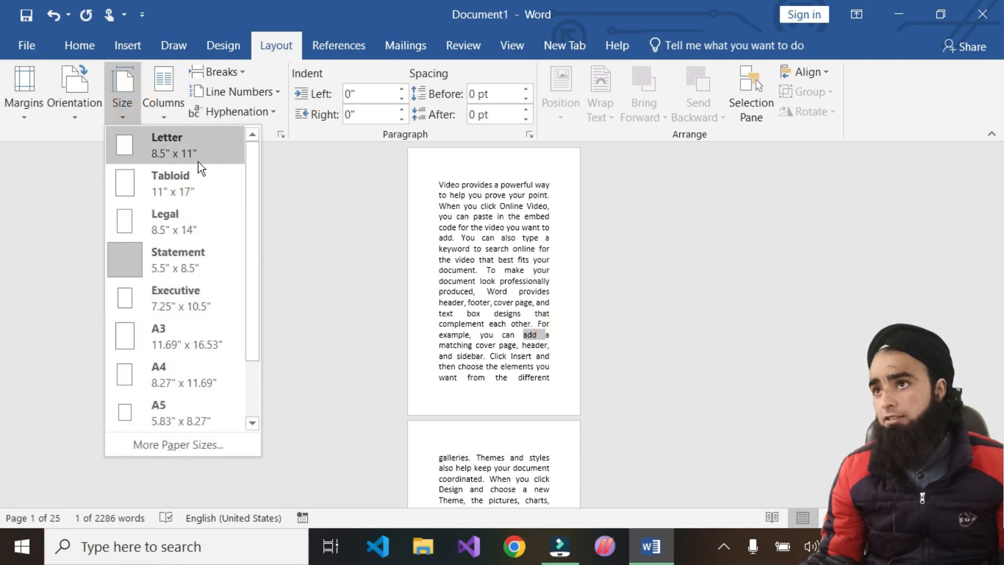
{"action": "left_click", "coordinate": [183, 218]}
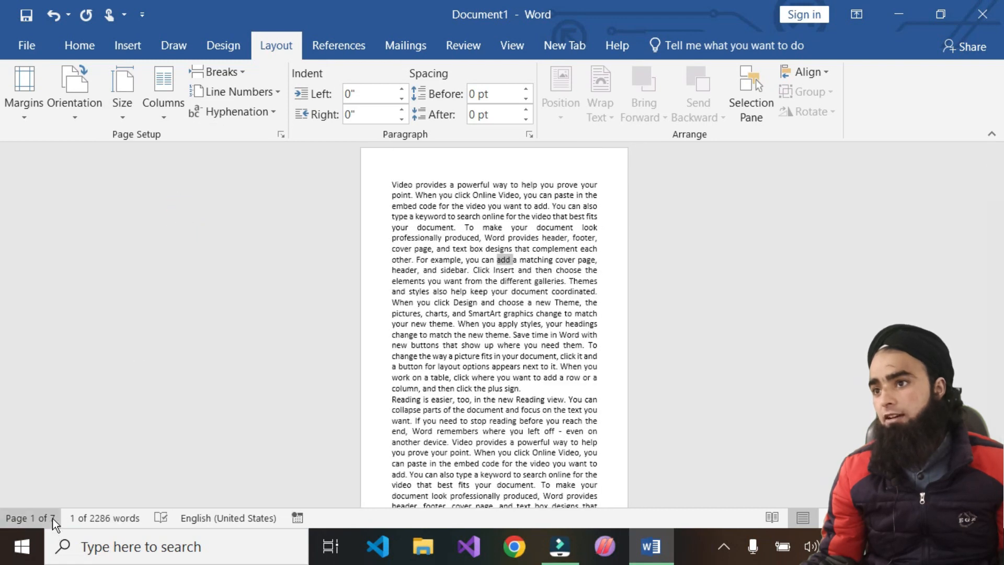
{"action": "left_click", "coordinate": [121, 110]}
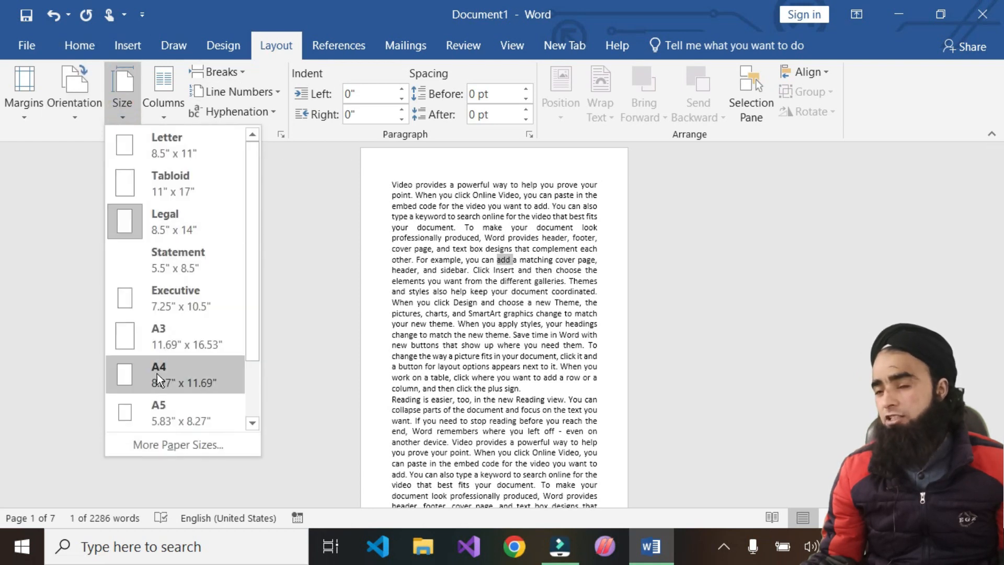
{"action": "left_click", "coordinate": [149, 341]}
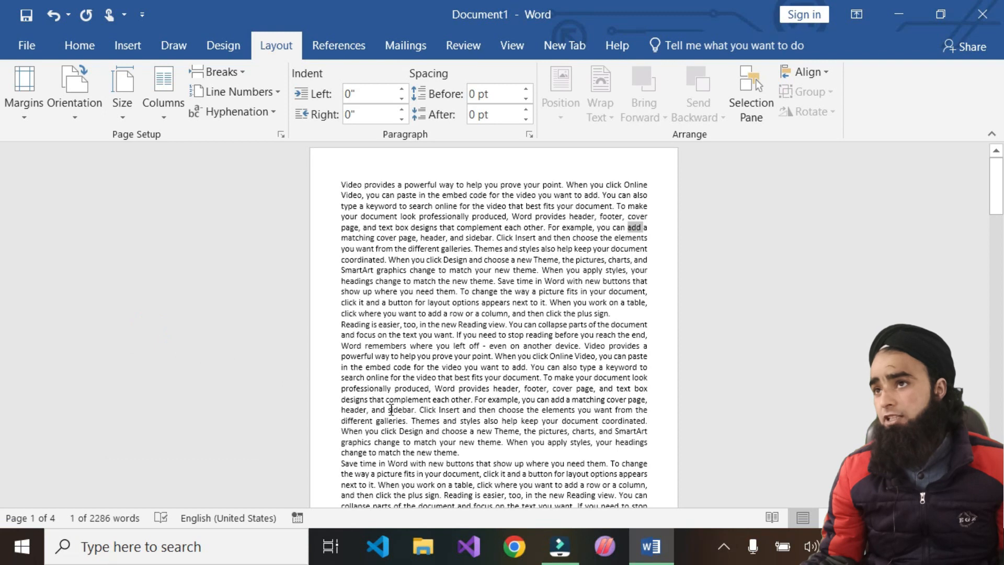
Step: Set the page size to A4, 8.27 x 11.69 inches, and review the paper size choices again
{"action": "left_click", "coordinate": [113, 116]}
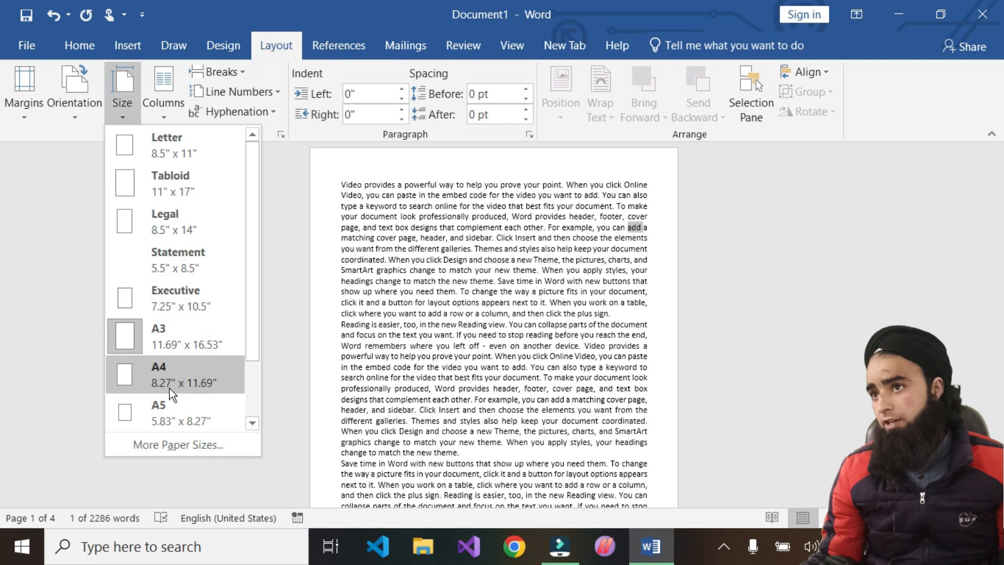
{"action": "left_click", "coordinate": [180, 380]}
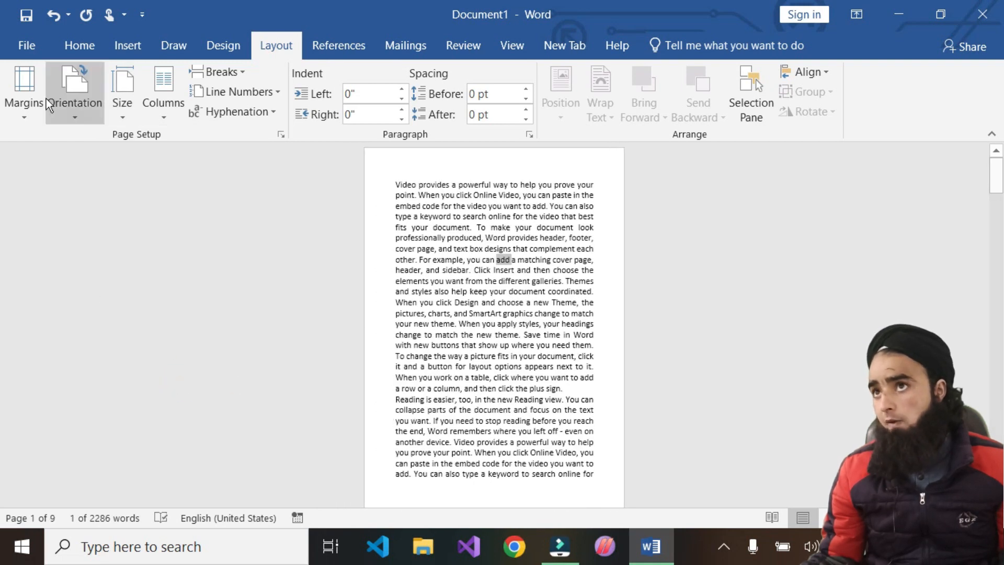
{"action": "left_click", "coordinate": [133, 117]}
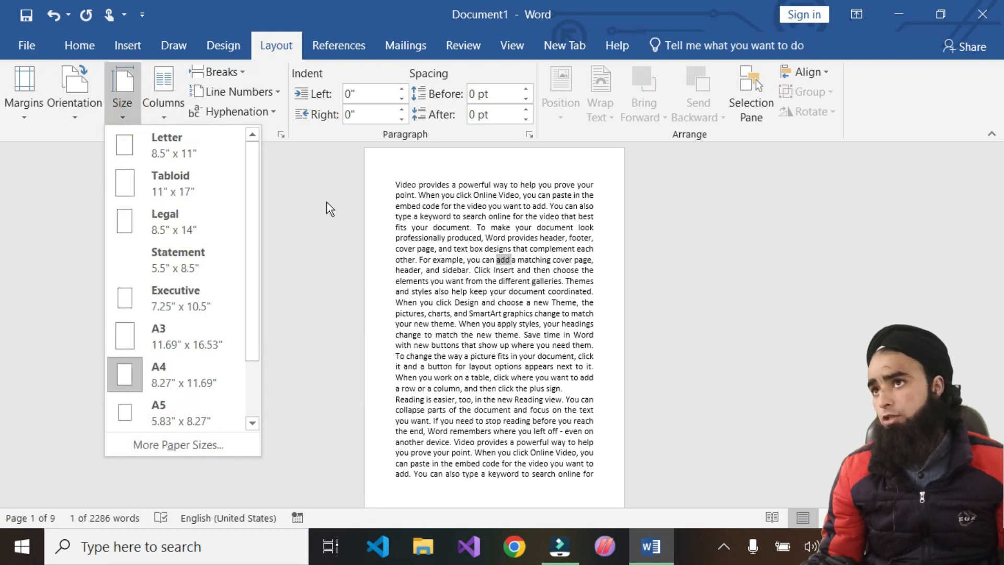
Step: Apply a two-column layout to the selected word "add" in the first paragraph and clear the selection
{"action": "left_click", "coordinate": [170, 113]}
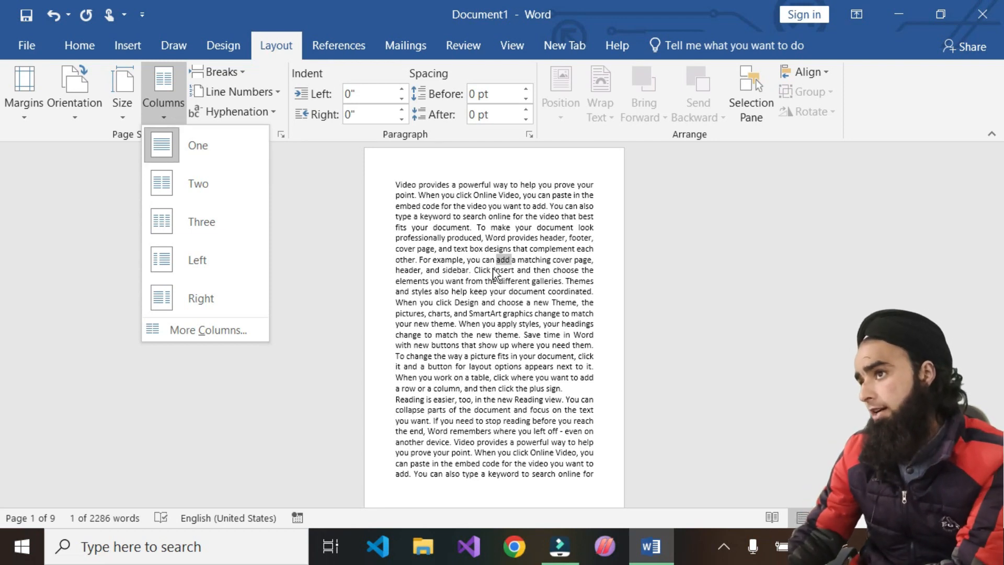
{"action": "left_click", "coordinate": [177, 183]}
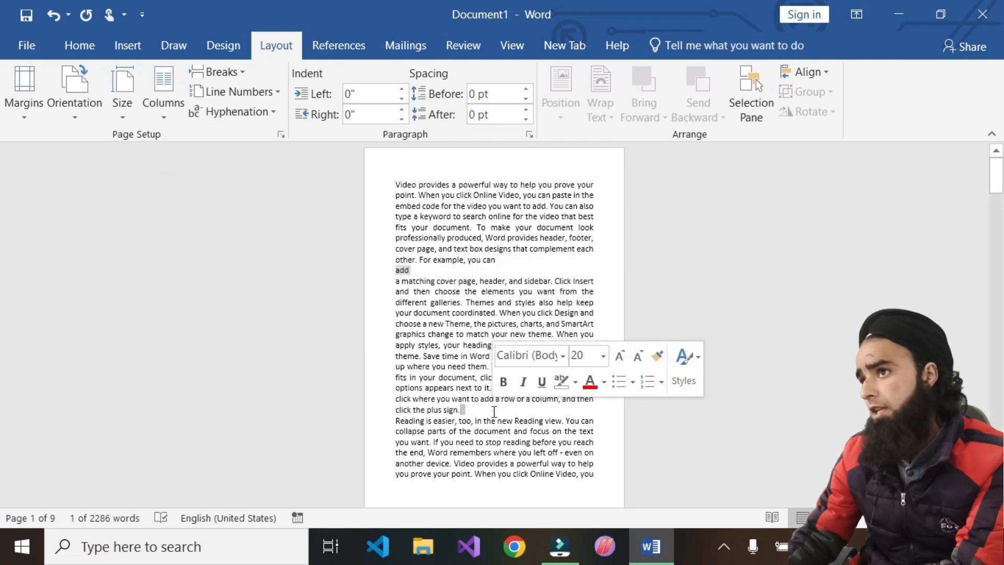
{"action": "left_click", "coordinate": [495, 411]}
{"action": "left_click", "coordinate": [470, 399]}
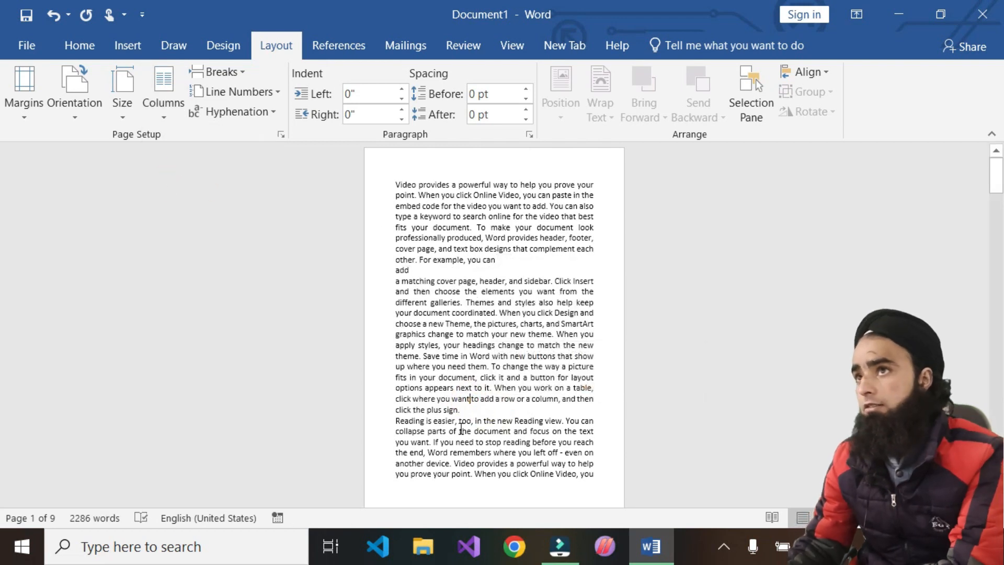
Step: Arrange the text of the whole document in two columns and deselect it
{"action": "key", "text": "ctrl+a"}
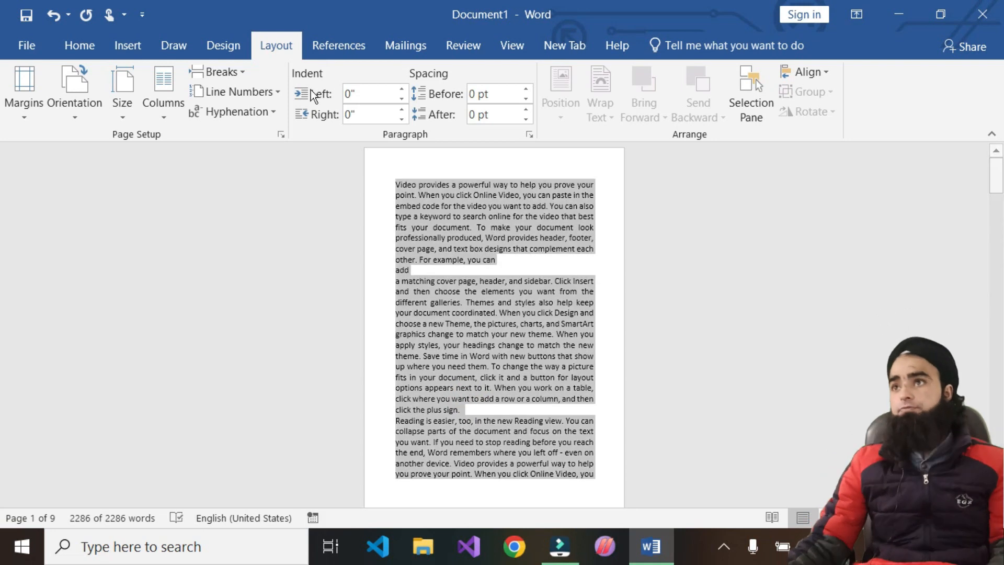
{"action": "left_click", "coordinate": [171, 112]}
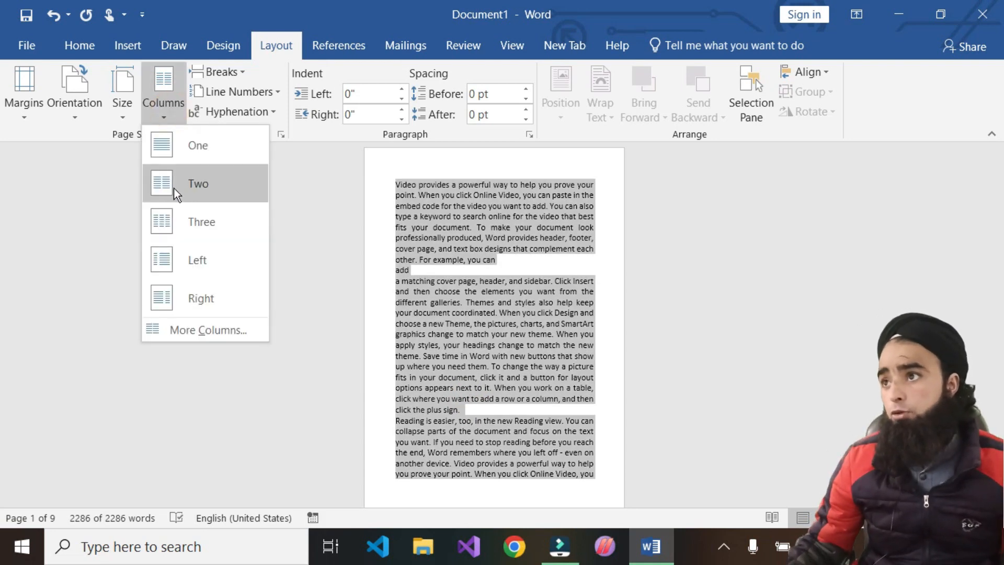
{"action": "left_click", "coordinate": [174, 187]}
{"action": "left_click", "coordinate": [440, 300]}
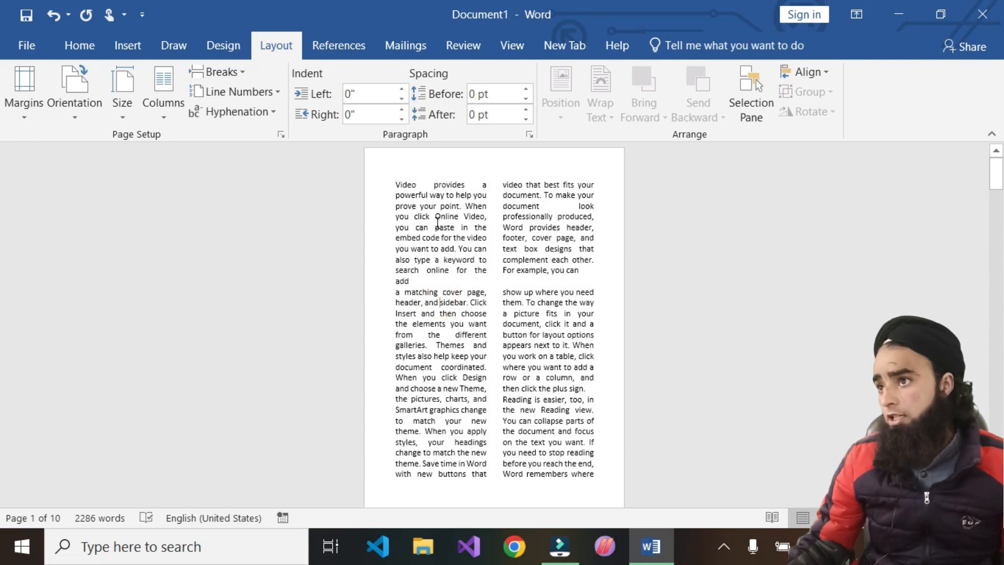
Step: Apply the Left column layout to the document's opening section
{"action": "scroll", "coordinate": [536, 401], "scroll_direction": "up", "scroll_amount": 10}
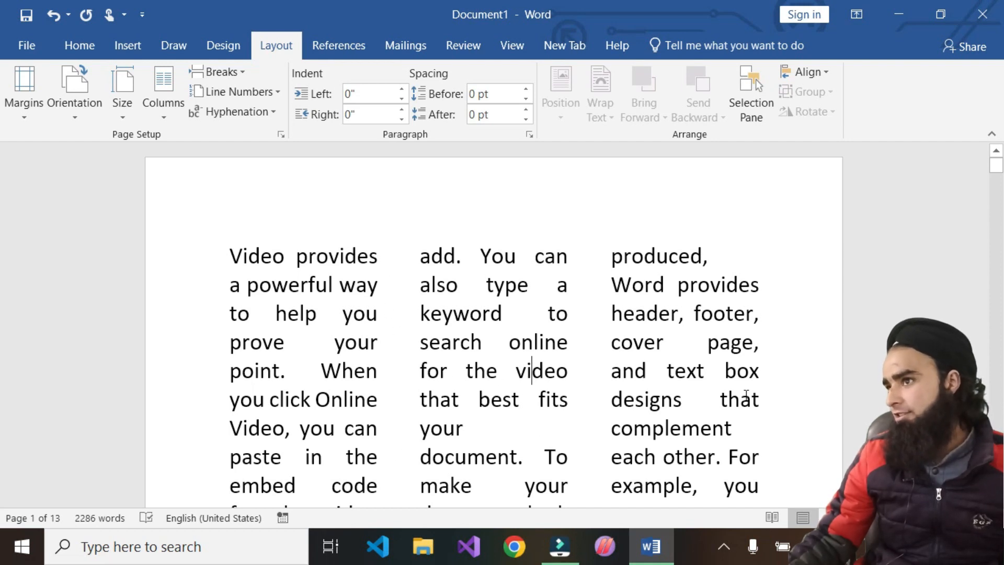
{"action": "left_click", "coordinate": [174, 116]}
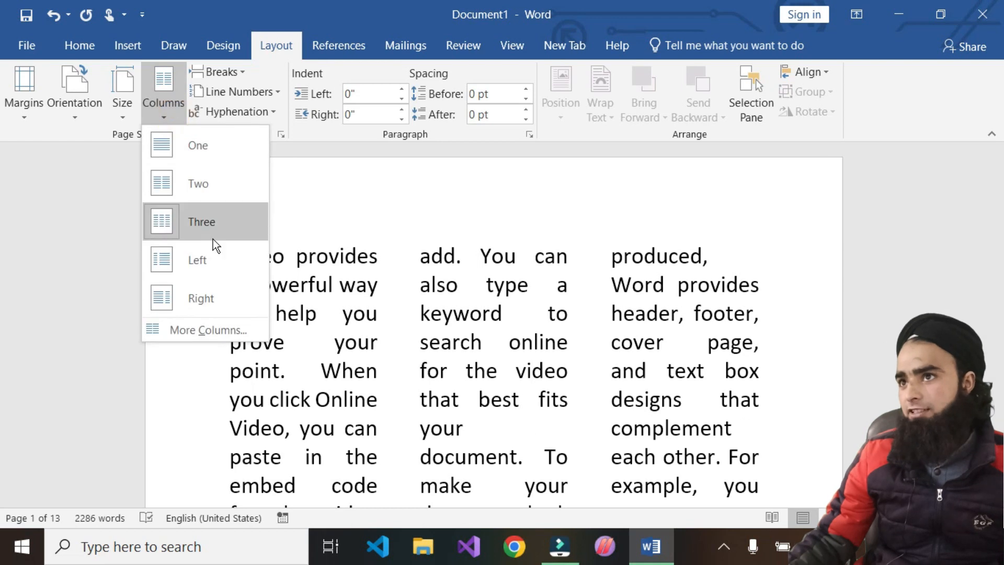
{"action": "left_click", "coordinate": [180, 265]}
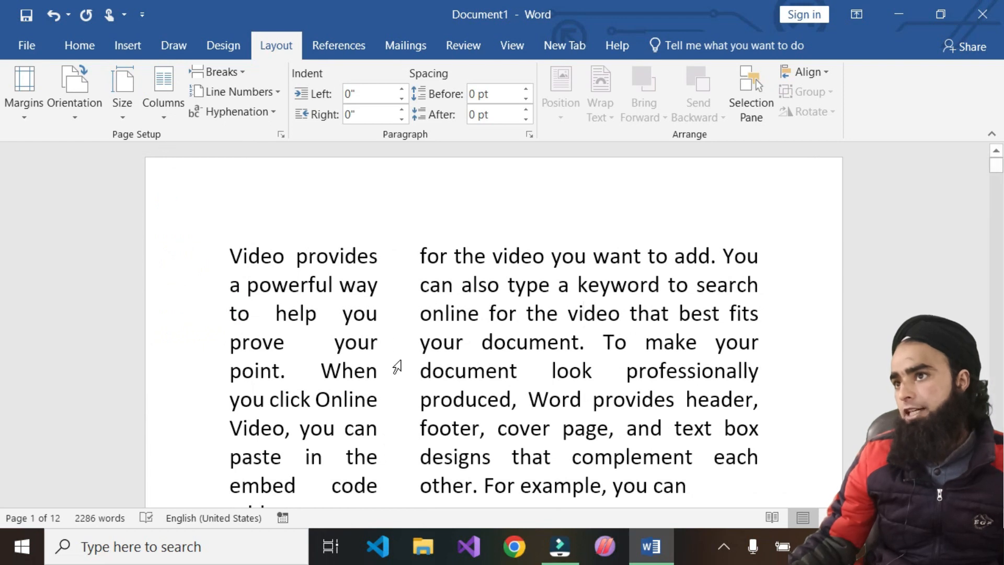
Step: Reduce the font size of the whole document to 12 and check the column layout through the pages
{"action": "key", "text": "ctrl+a"}
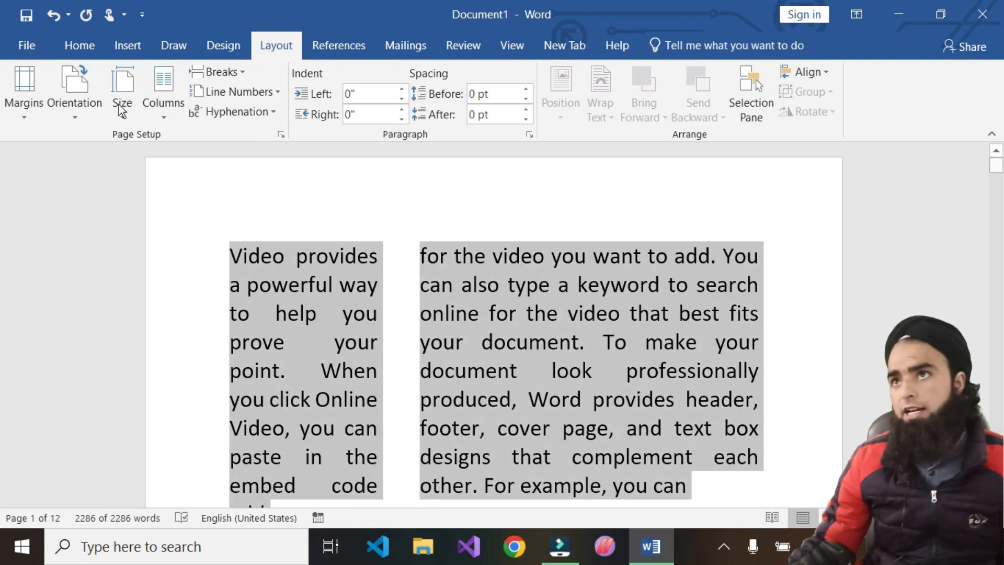
{"action": "left_click", "coordinate": [73, 47]}
{"action": "left_click", "coordinate": [212, 79]}
{"action": "left_click", "coordinate": [212, 80]}
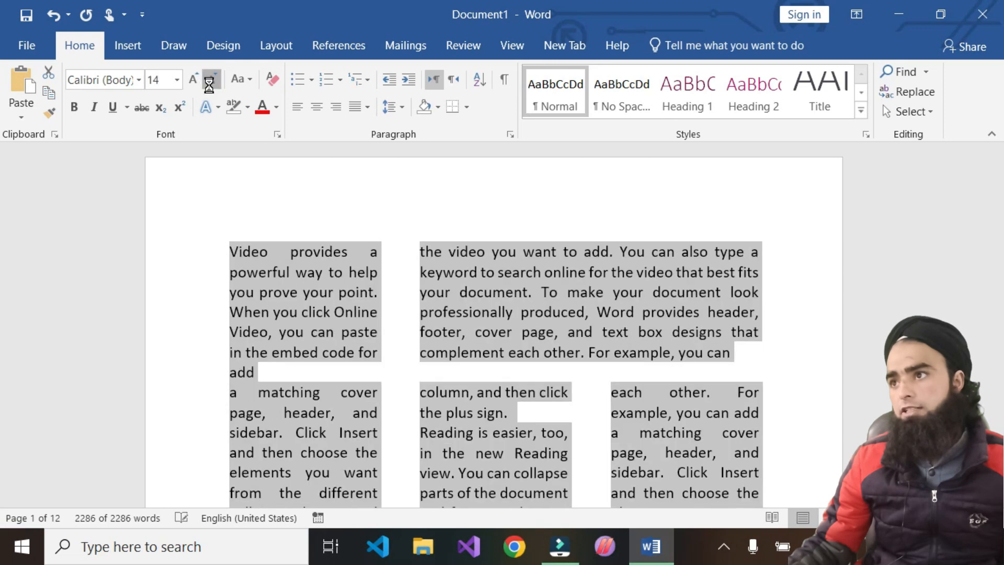
{"action": "left_click", "coordinate": [211, 80]}
{"action": "left_click", "coordinate": [211, 80]}
{"action": "left_click", "coordinate": [480, 392]}
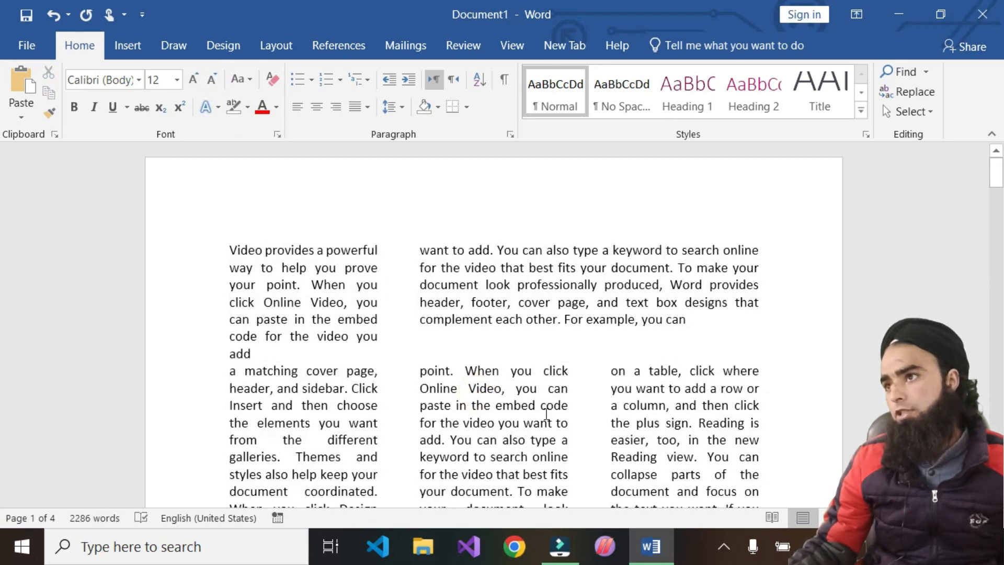
{"action": "scroll", "coordinate": [515, 369], "scroll_direction": "down", "scroll_amount": 10}
{"action": "scroll", "coordinate": [515, 370], "scroll_direction": "down", "scroll_amount": 3}
{"action": "scroll", "coordinate": [513, 369], "scroll_direction": "up", "scroll_amount": 10}
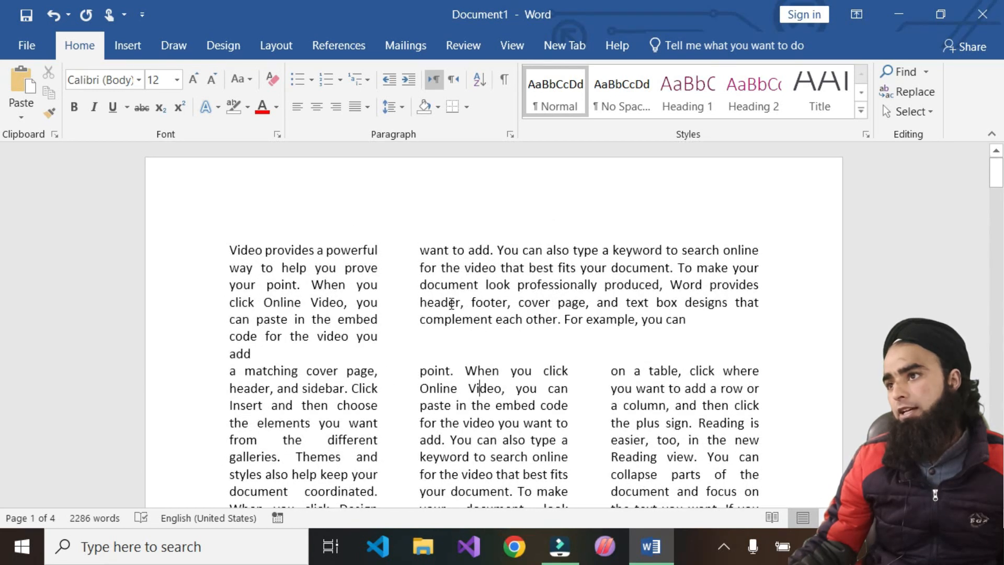
{"action": "scroll", "coordinate": [575, 399], "scroll_direction": "down", "scroll_amount": 8}
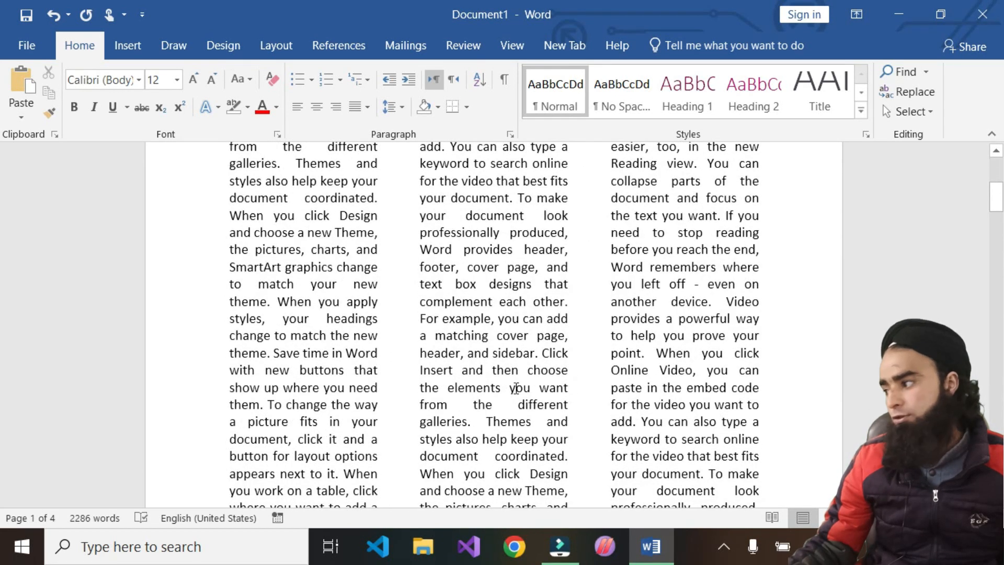
Step: Arrange the text of the entire document in two columns and check how it flows down the first page
{"action": "key", "text": "ctrl+a"}
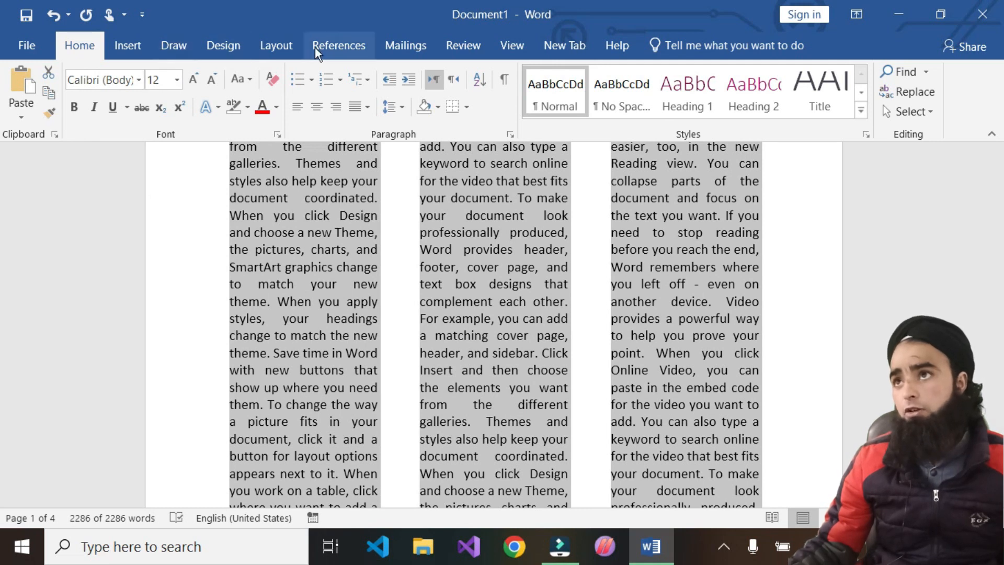
{"action": "left_click", "coordinate": [276, 46]}
{"action": "left_click", "coordinate": [163, 103]}
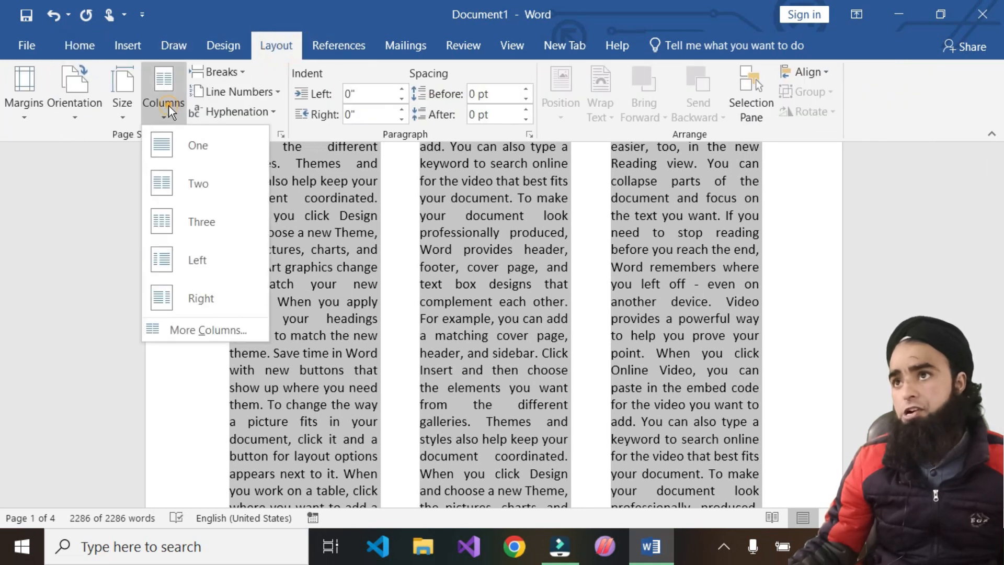
{"action": "left_click", "coordinate": [178, 191]}
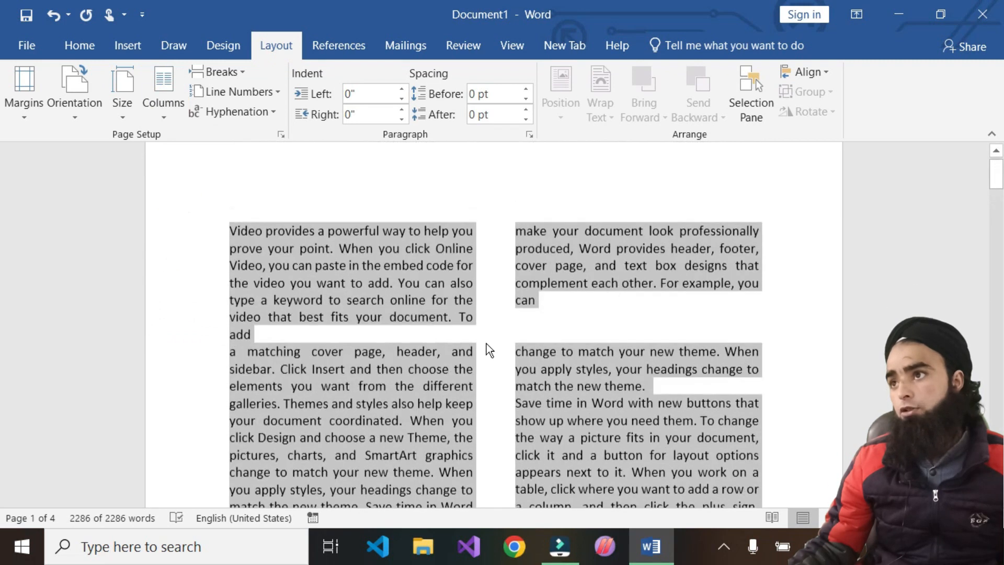
{"action": "scroll", "coordinate": [487, 344], "scroll_direction": "down", "scroll_amount": 10}
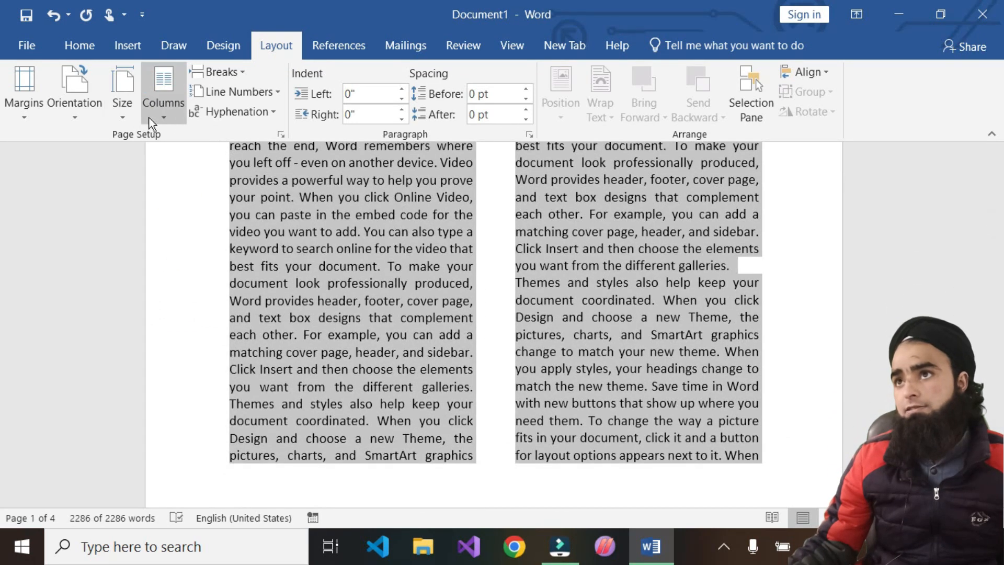
Step: Apply the Left column layout to the entire selected document and check the text across the page boundary
{"action": "left_click", "coordinate": [149, 118]}
{"action": "left_click", "coordinate": [194, 259]}
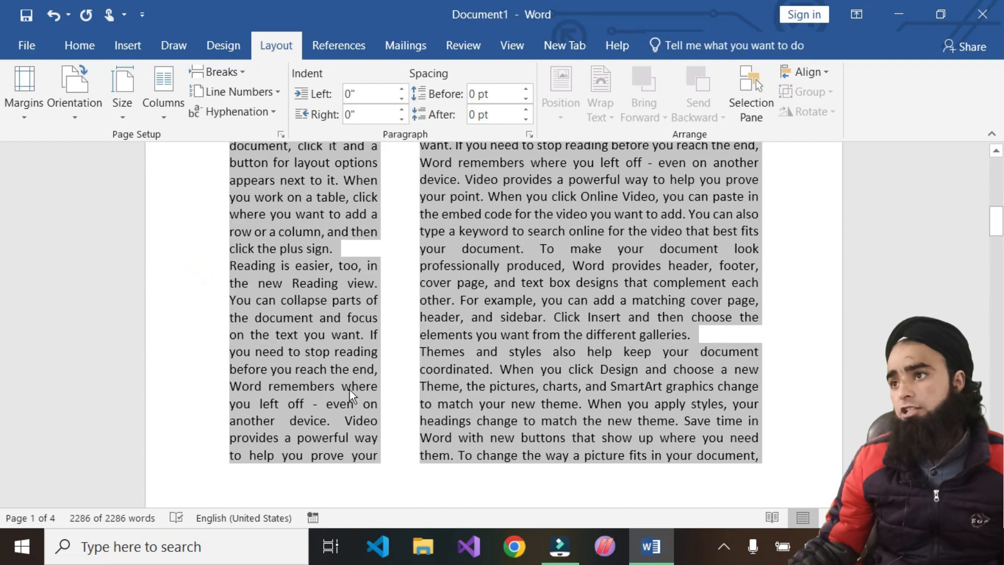
{"action": "scroll", "coordinate": [716, 361], "scroll_direction": "up", "scroll_amount": 3}
{"action": "scroll", "coordinate": [635, 251], "scroll_direction": "down", "scroll_amount": 6}
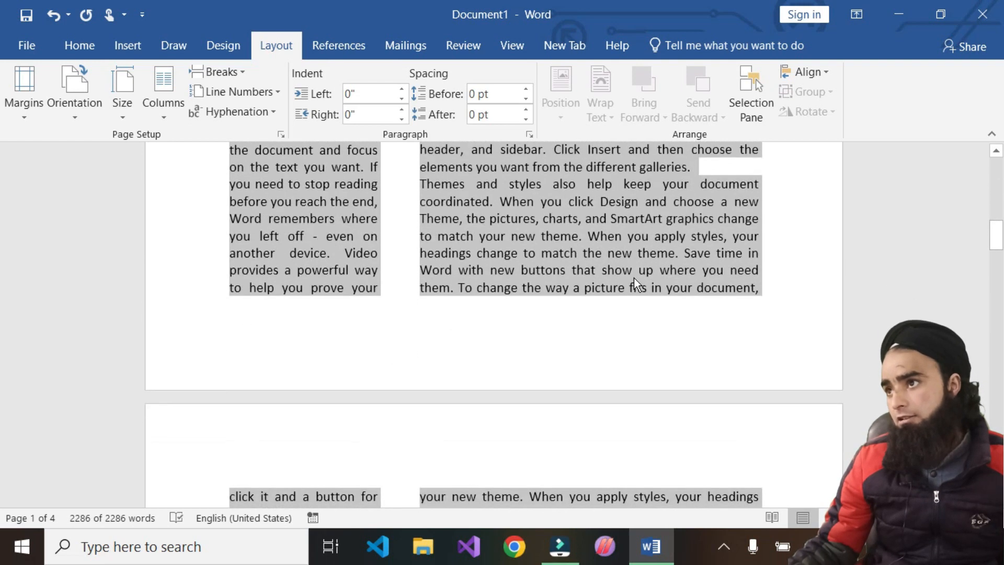
Step: Apply the Right column layout to the entire selected document
{"action": "left_click", "coordinate": [161, 115]}
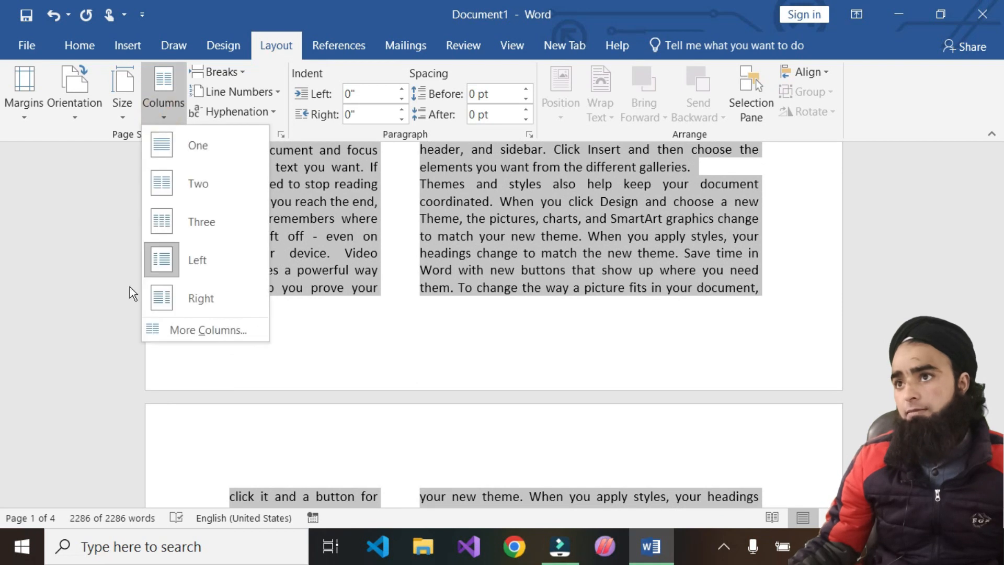
{"action": "left_click", "coordinate": [190, 301]}
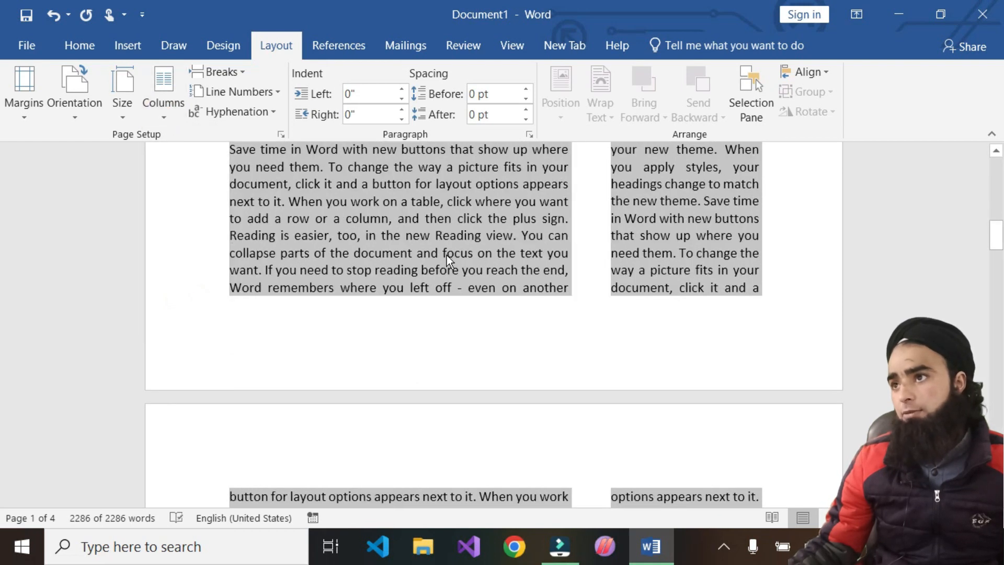
{"action": "scroll", "coordinate": [444, 256], "scroll_direction": "up", "scroll_amount": 5}
Step: Set the number of columns to 5 for the selected sections through the Columns settings, and deselect the text
{"action": "left_click", "coordinate": [166, 113]}
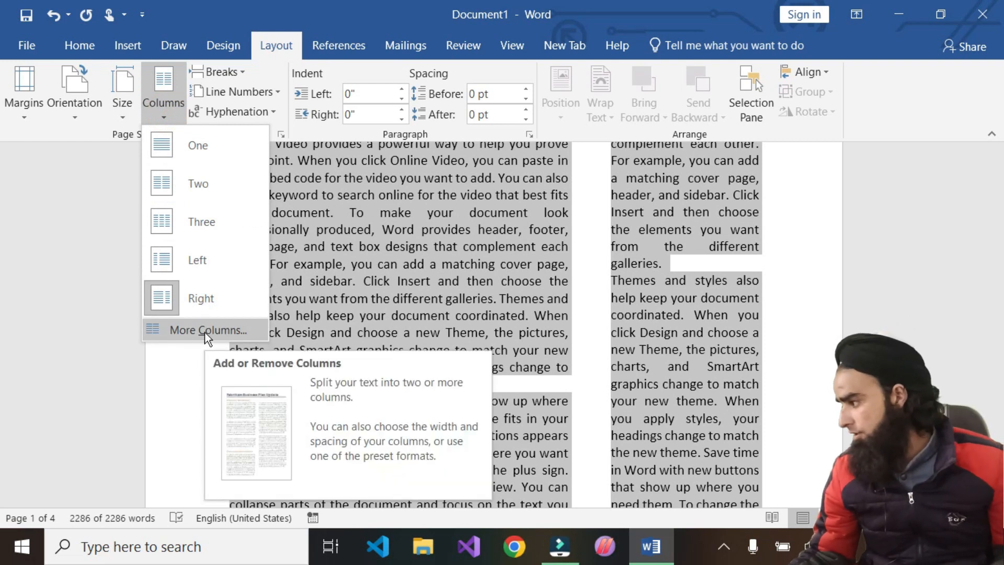
{"action": "left_click", "coordinate": [205, 330]}
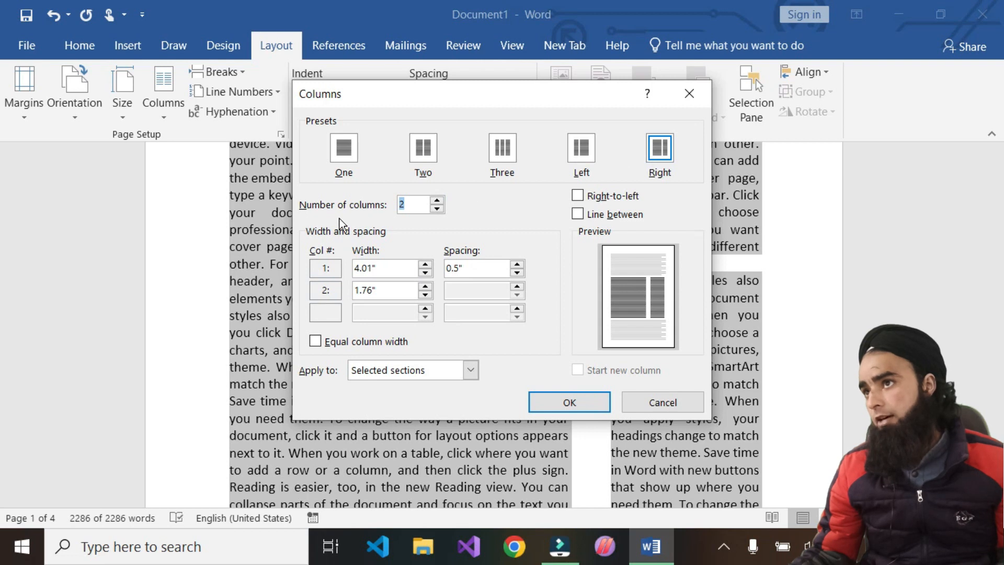
{"action": "left_click", "coordinate": [437, 200]}
{"action": "left_click", "coordinate": [437, 200]}
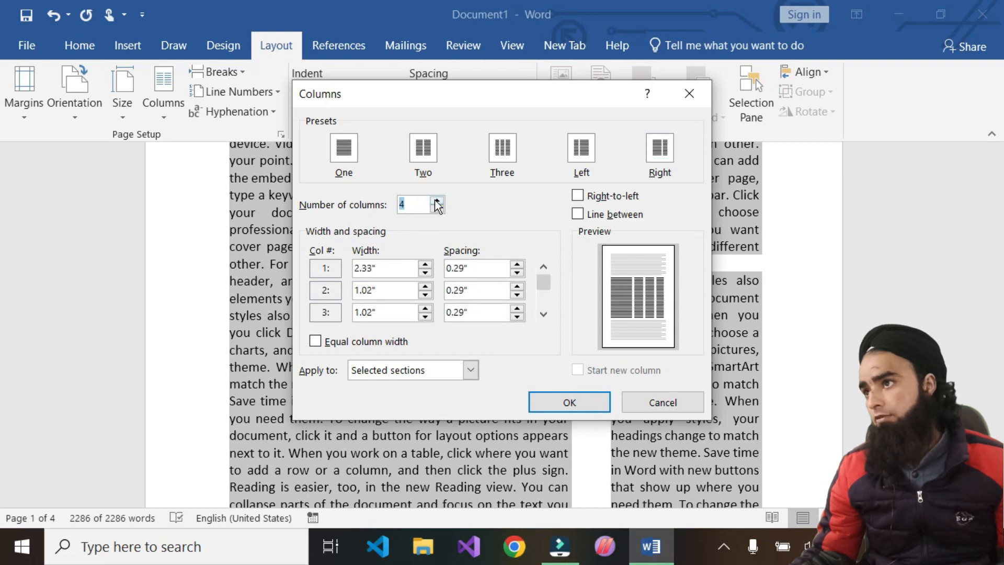
{"action": "left_click", "coordinate": [436, 200]}
{"action": "left_click", "coordinate": [557, 405]}
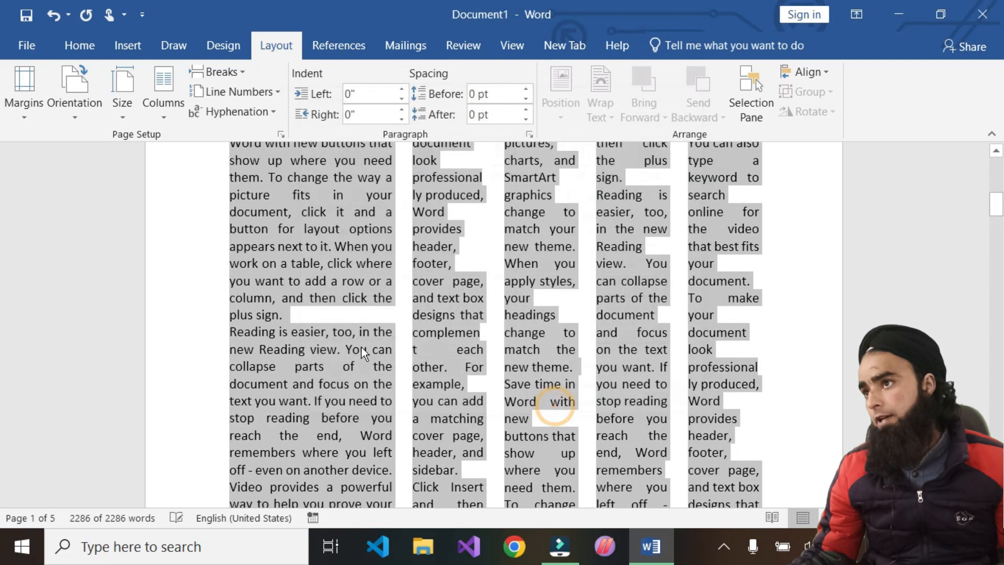
{"action": "left_click", "coordinate": [302, 401]}
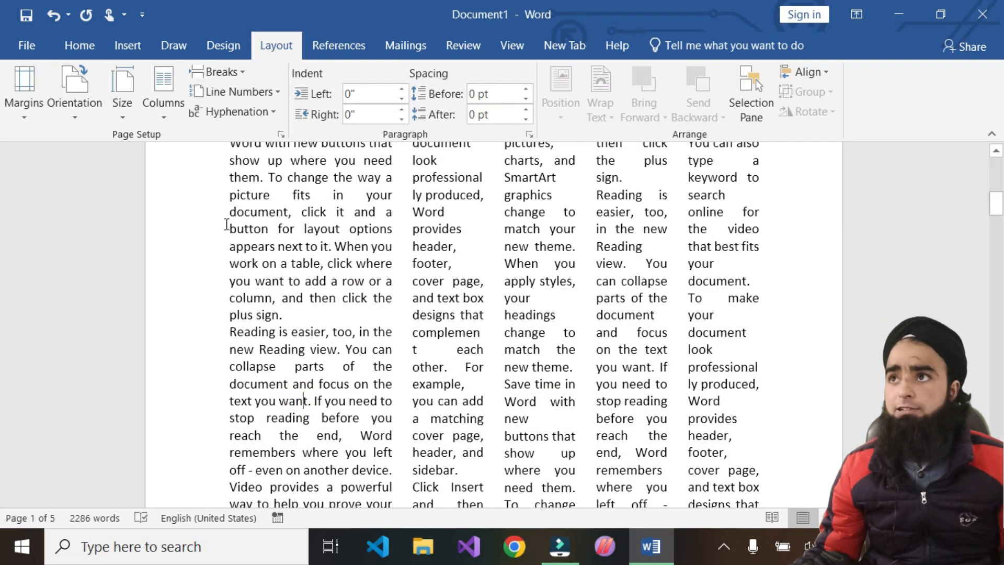
Step: Apply the one-column layout only to the section that begins with "a matching cover page" and compare it with the opening section
{"action": "left_click", "coordinate": [171, 109]}
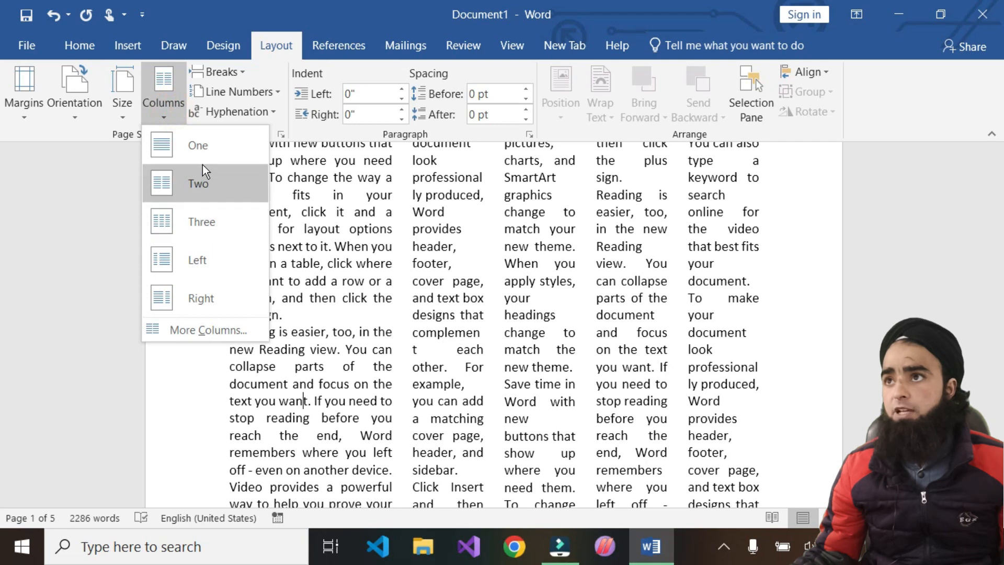
{"action": "left_click", "coordinate": [194, 146]}
{"action": "scroll", "coordinate": [138, 174], "scroll_direction": "down", "scroll_amount": 10}
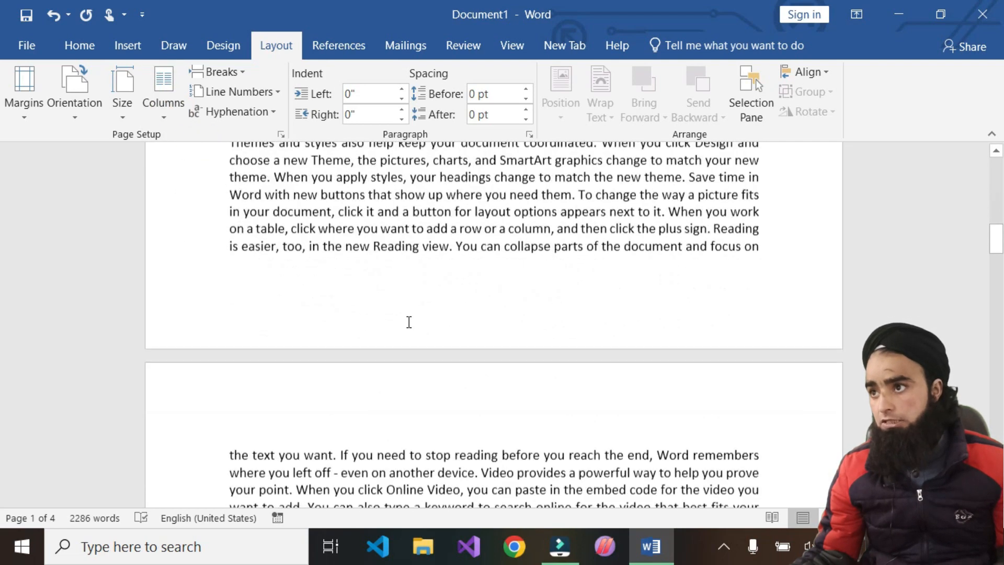
{"action": "scroll", "coordinate": [179, 226], "scroll_direction": "up", "scroll_amount": 5}
{"action": "scroll", "coordinate": [178, 225], "scroll_direction": "up", "scroll_amount": 4}
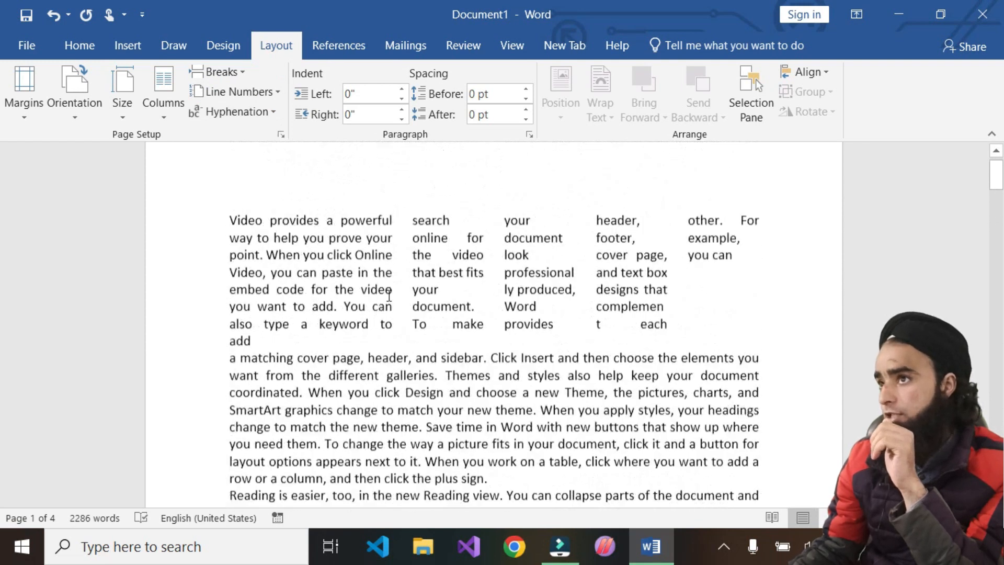
{"action": "scroll", "coordinate": [389, 295], "scroll_direction": "up", "scroll_amount": 1}
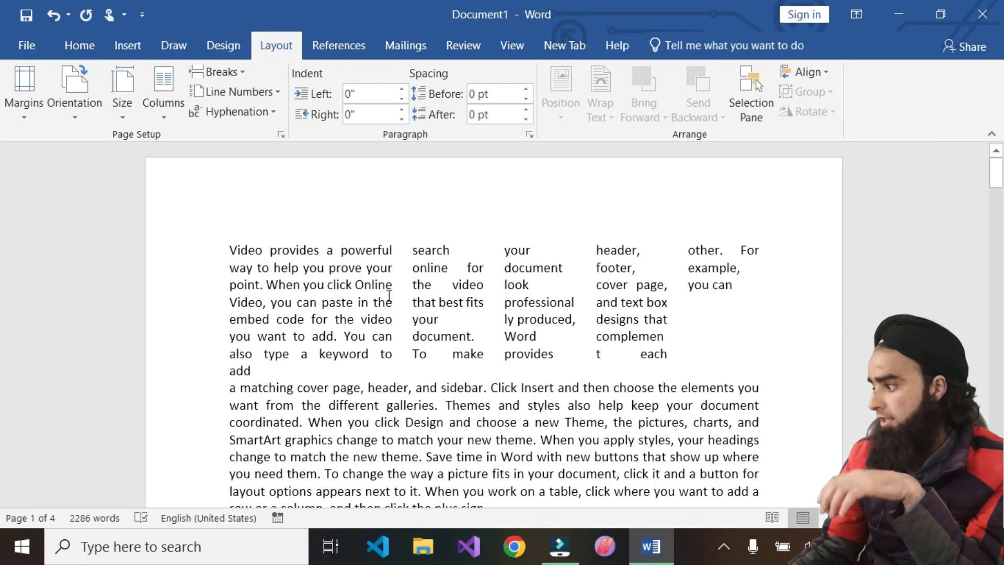
{"action": "left_click", "coordinate": [409, 367]}
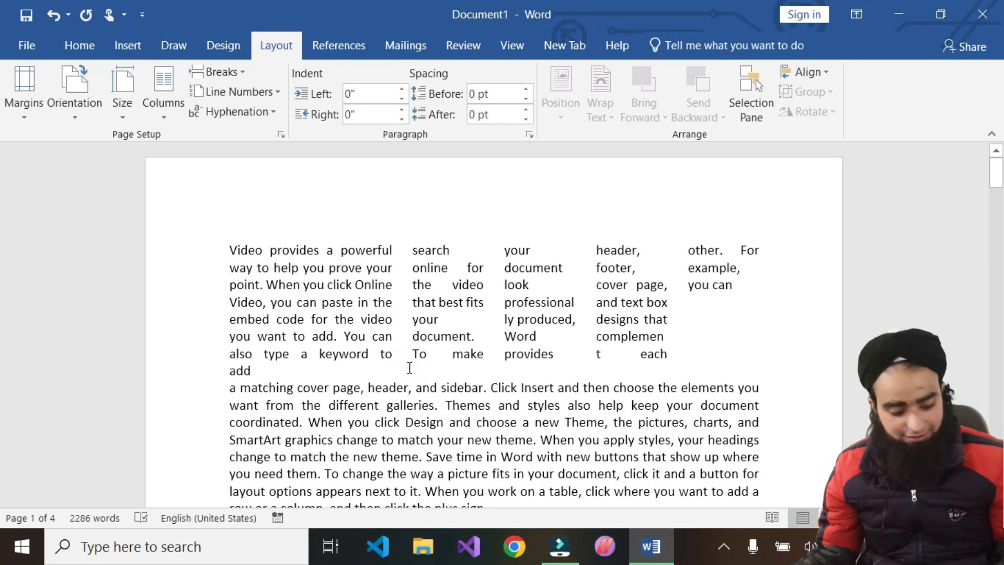
Step: Return the text of the whole document to a single column and clear the selection
{"action": "key", "text": "ctrl+a"}
{"action": "left_click", "coordinate": [164, 96]}
{"action": "left_click", "coordinate": [187, 145]}
{"action": "left_click", "coordinate": [420, 379]}
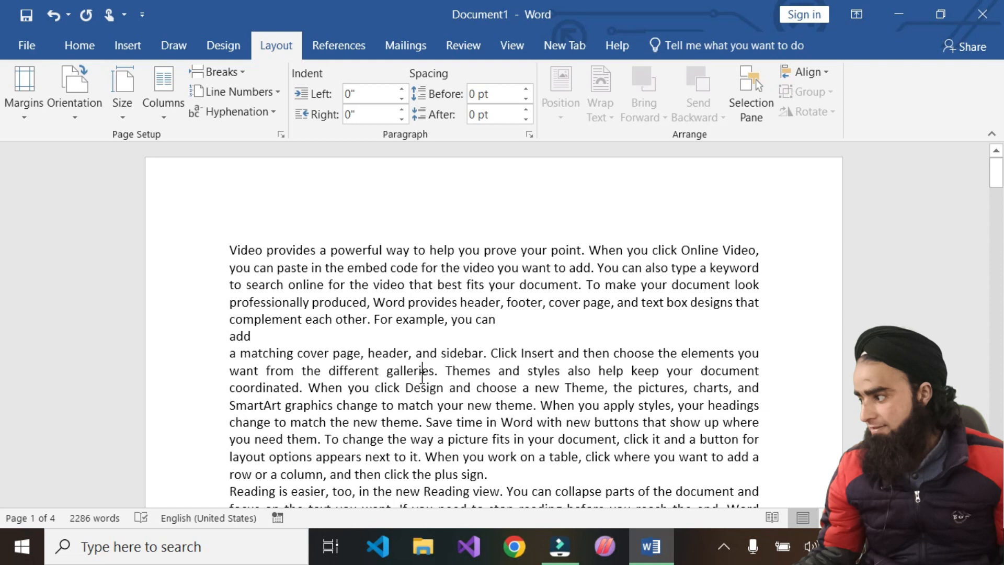
{"action": "double_click", "coordinate": [411, 356]}
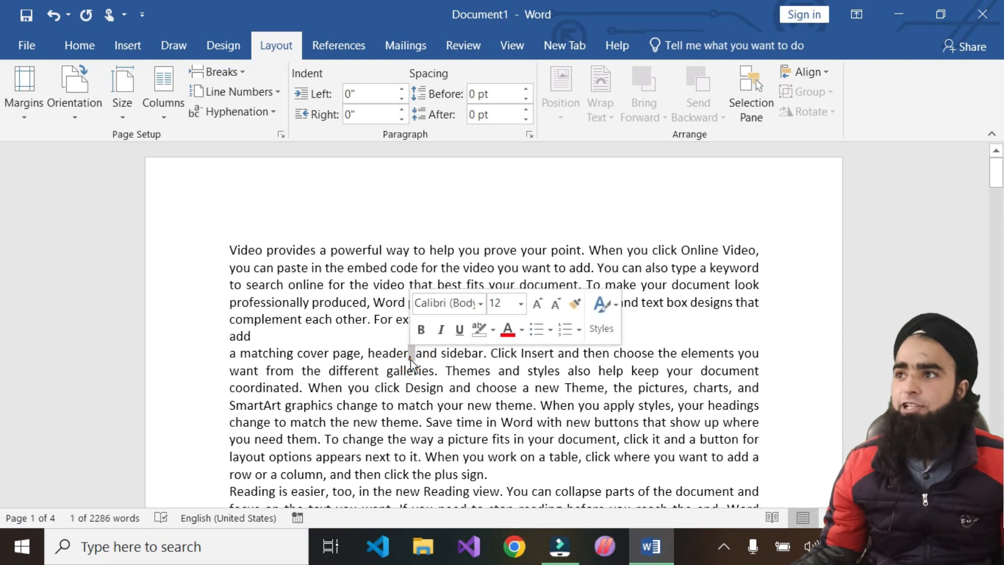
{"action": "left_click", "coordinate": [384, 286]}
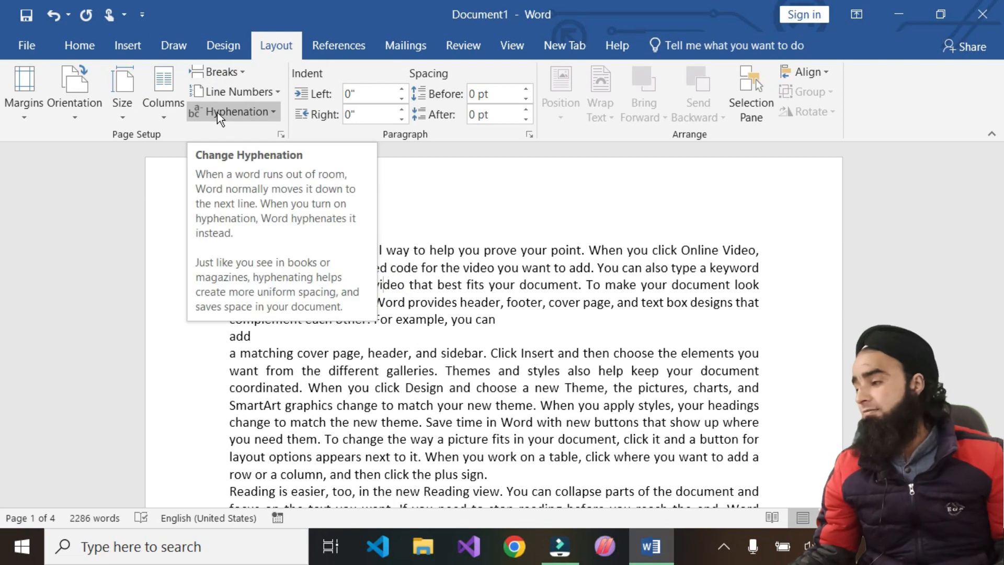
Step: Arrange the whole document in two columns, deselect the text and check the layout of the first page
{"action": "key", "text": "ctrl+a"}
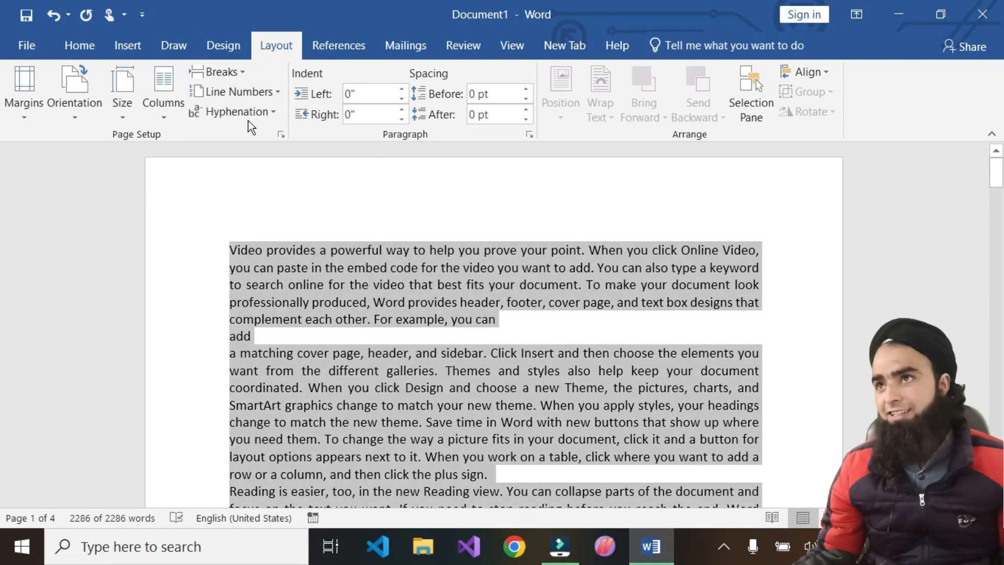
{"action": "left_click", "coordinate": [163, 99]}
{"action": "left_click", "coordinate": [202, 181]}
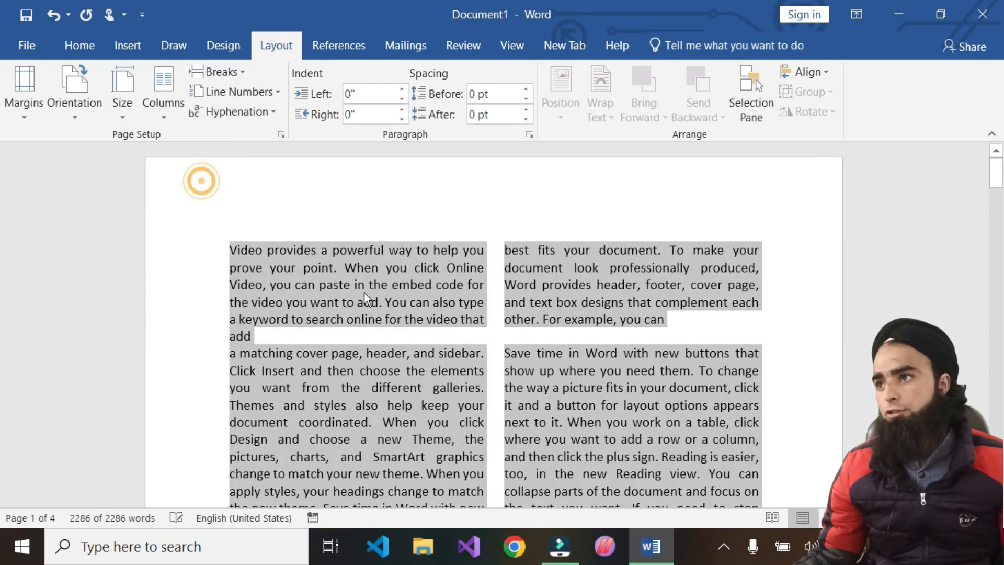
{"action": "left_click", "coordinate": [364, 293]}
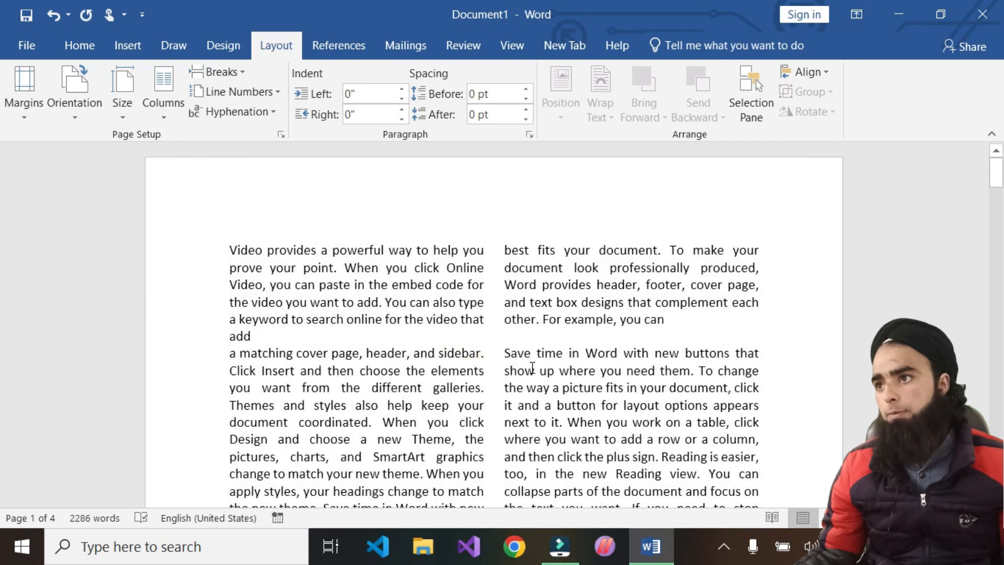
{"action": "scroll", "coordinate": [386, 405], "scroll_direction": "down", "scroll_amount": 7}
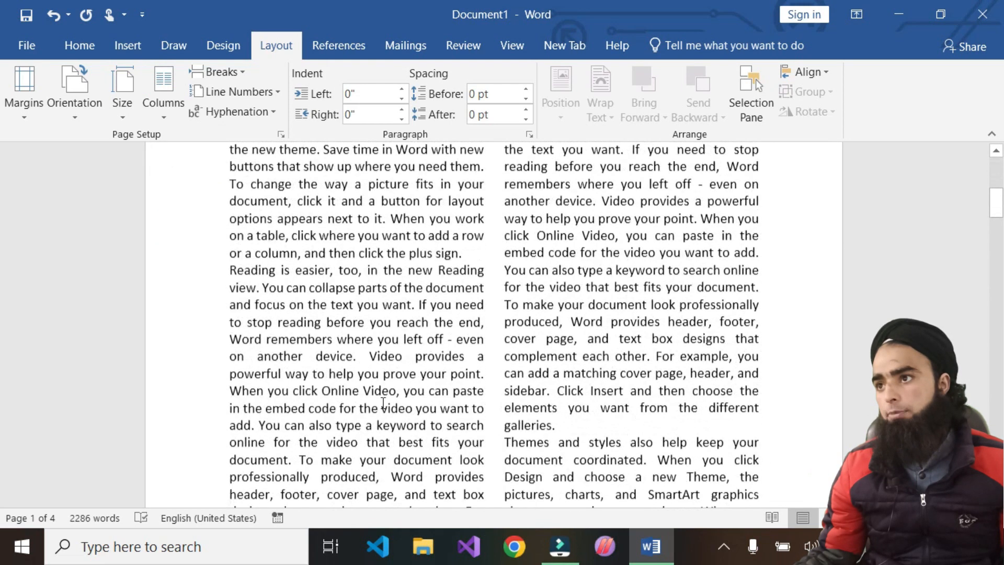
Step: Insert a column break before "video you want to add" in the first page's left column and check the text flow across both columns
{"action": "left_click", "coordinate": [382, 390]}
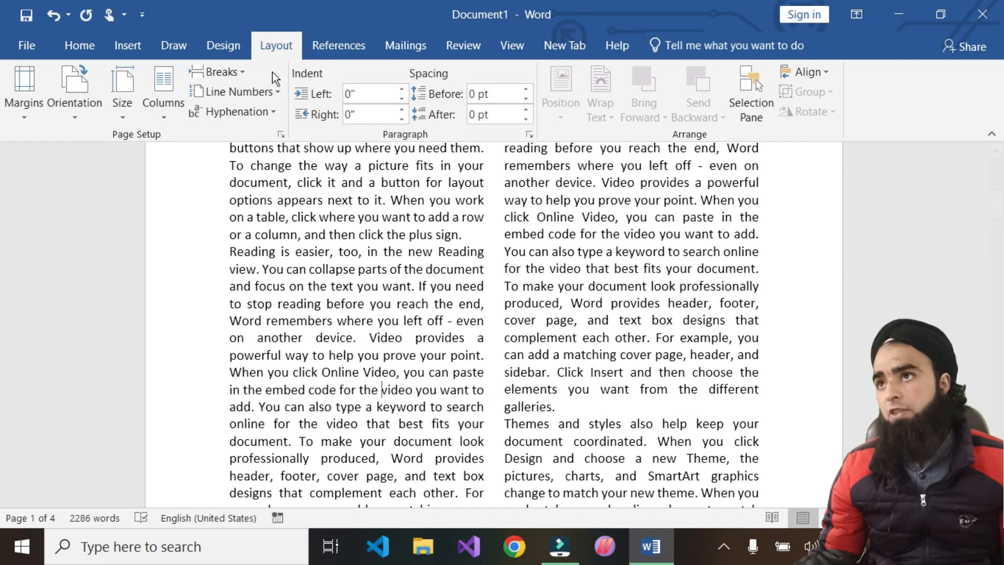
{"action": "left_click", "coordinate": [219, 72]}
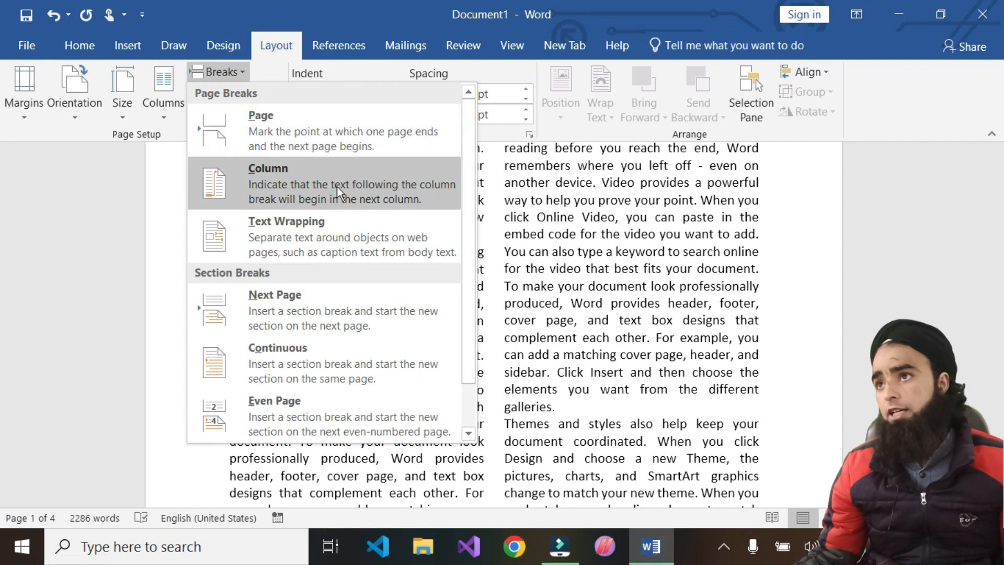
{"action": "left_click", "coordinate": [275, 177]}
{"action": "scroll", "coordinate": [356, 281], "scroll_direction": "up", "scroll_amount": 4}
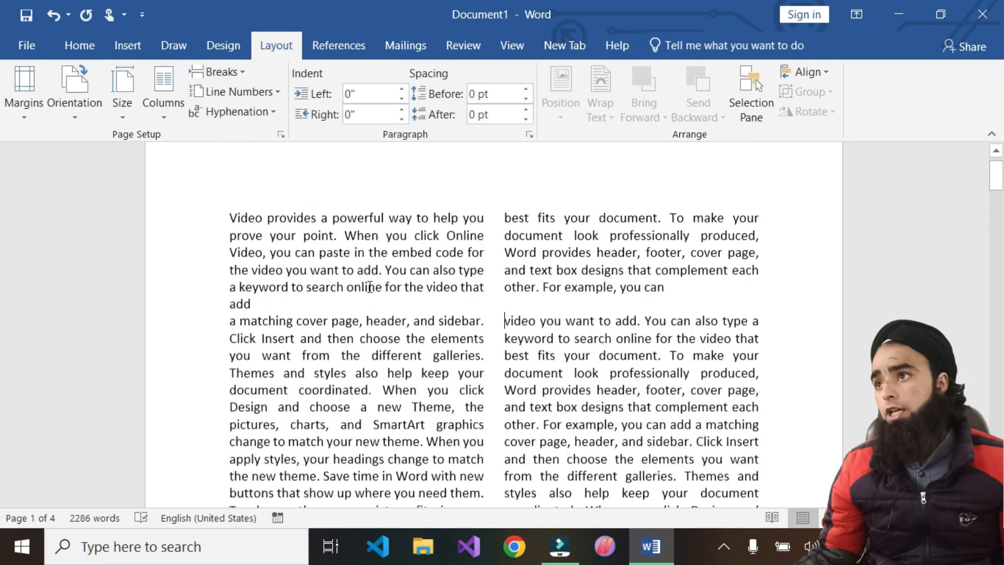
{"action": "scroll", "coordinate": [532, 272], "scroll_direction": "down", "scroll_amount": 7}
{"action": "scroll", "coordinate": [528, 297], "scroll_direction": "down", "scroll_amount": 3}
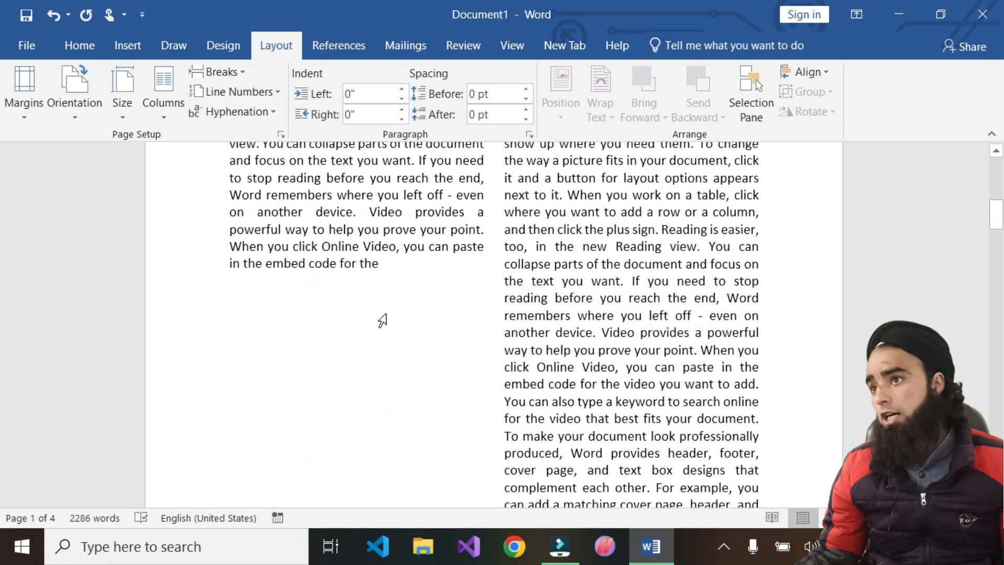
{"action": "scroll", "coordinate": [523, 345], "scroll_direction": "up", "scroll_amount": 1}
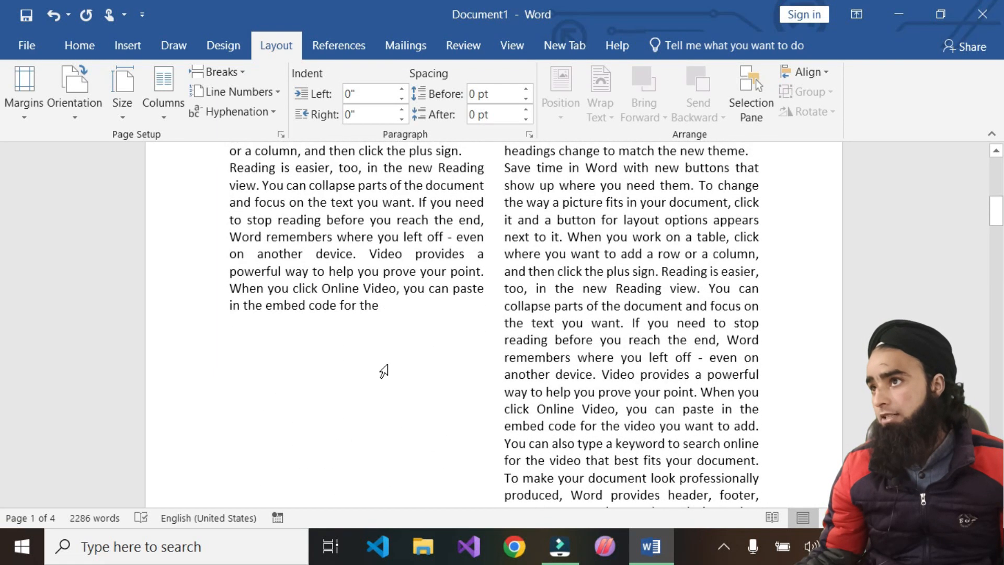
{"action": "scroll", "coordinate": [557, 214], "scroll_direction": "up", "scroll_amount": 6}
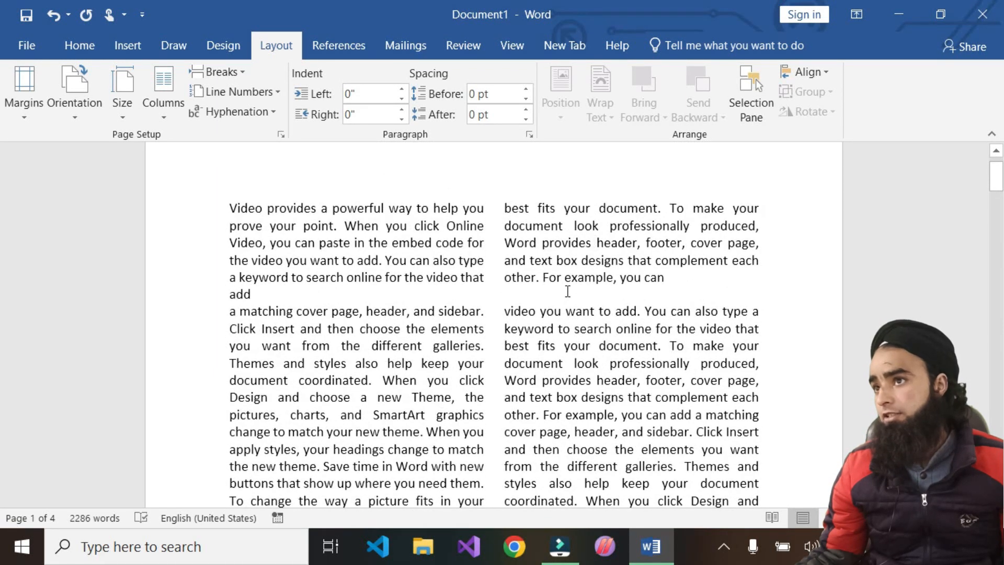
{"action": "scroll", "coordinate": [560, 282], "scroll_direction": "down", "scroll_amount": 10}
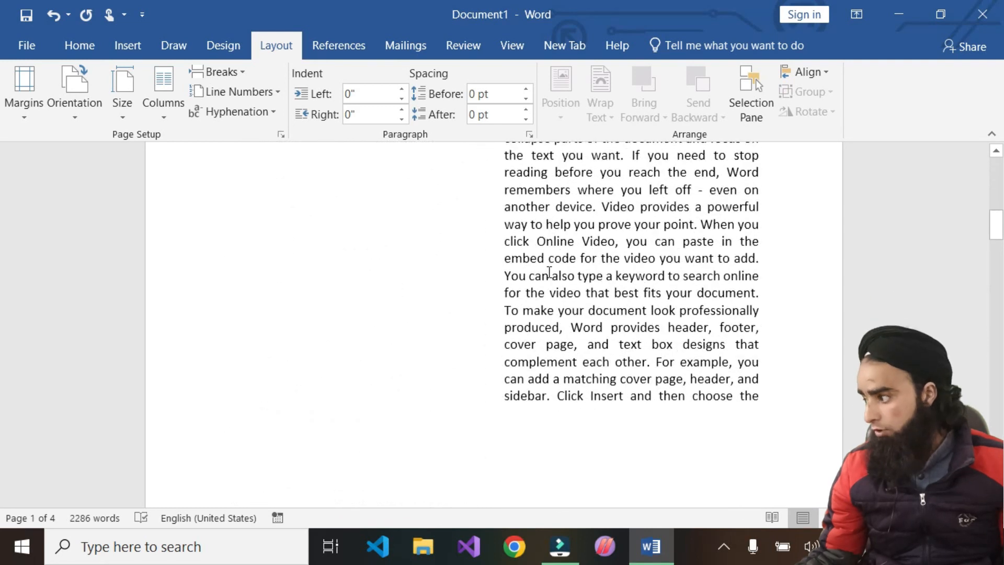
{"action": "scroll", "coordinate": [374, 309], "scroll_direction": "down", "scroll_amount": 5}
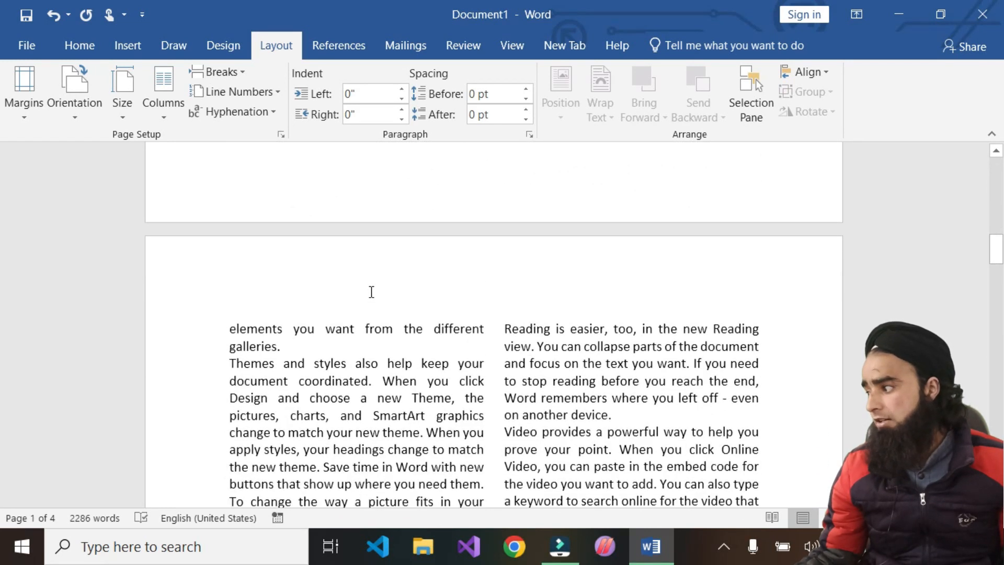
{"action": "scroll", "coordinate": [366, 293], "scroll_direction": "up", "scroll_amount": 5}
{"action": "key", "text": "ctrl+a"}
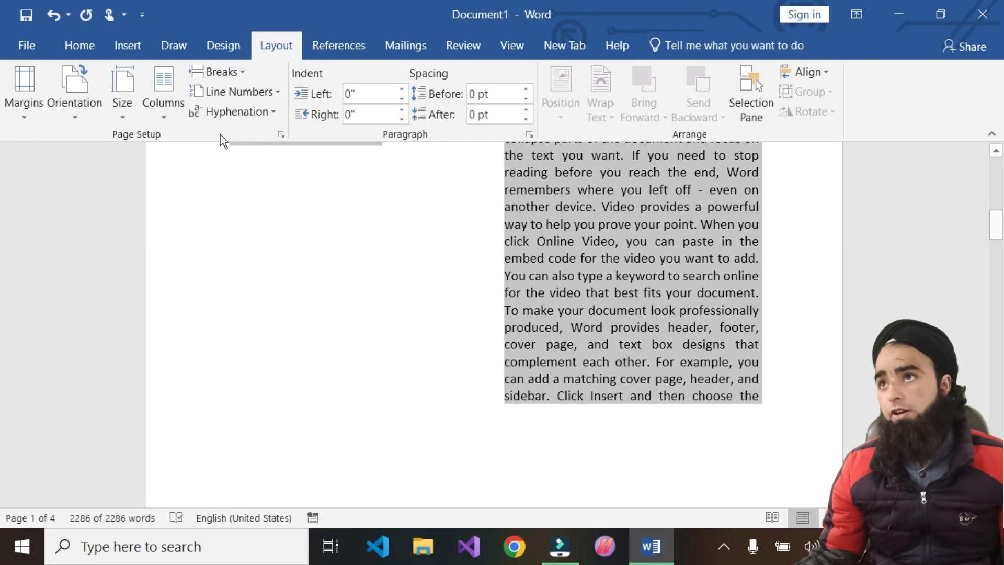
{"action": "left_click", "coordinate": [233, 67]}
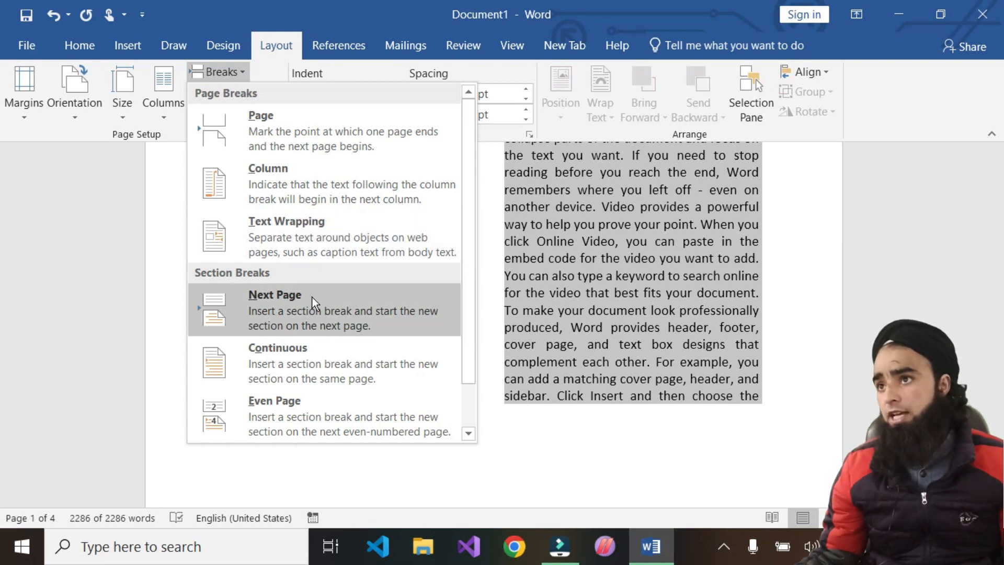
{"action": "left_click", "coordinate": [517, 332]}
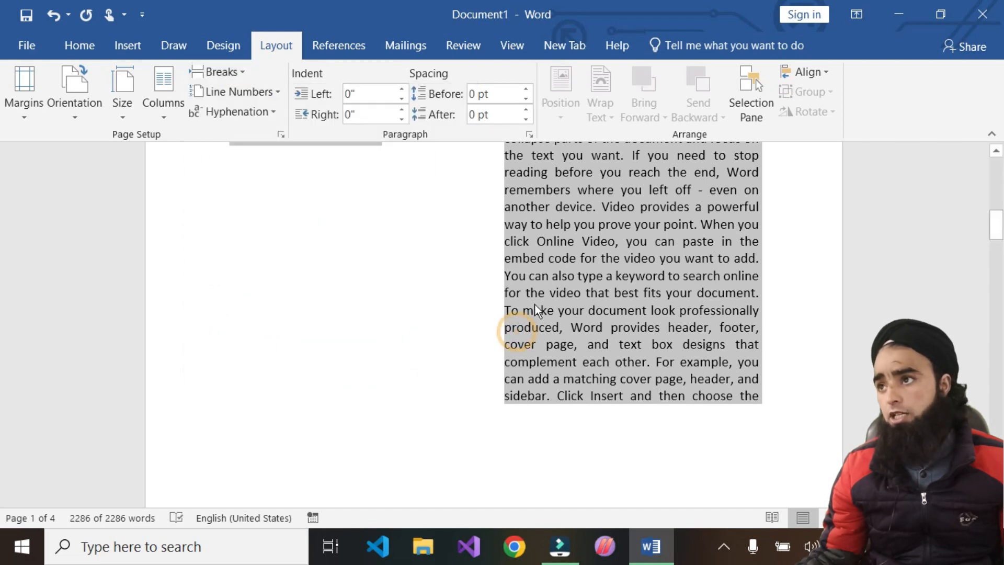
Step: Insert a Next Page section break before "video that best fits your document" in the first page's right column and check the page end
{"action": "left_click", "coordinate": [539, 293]}
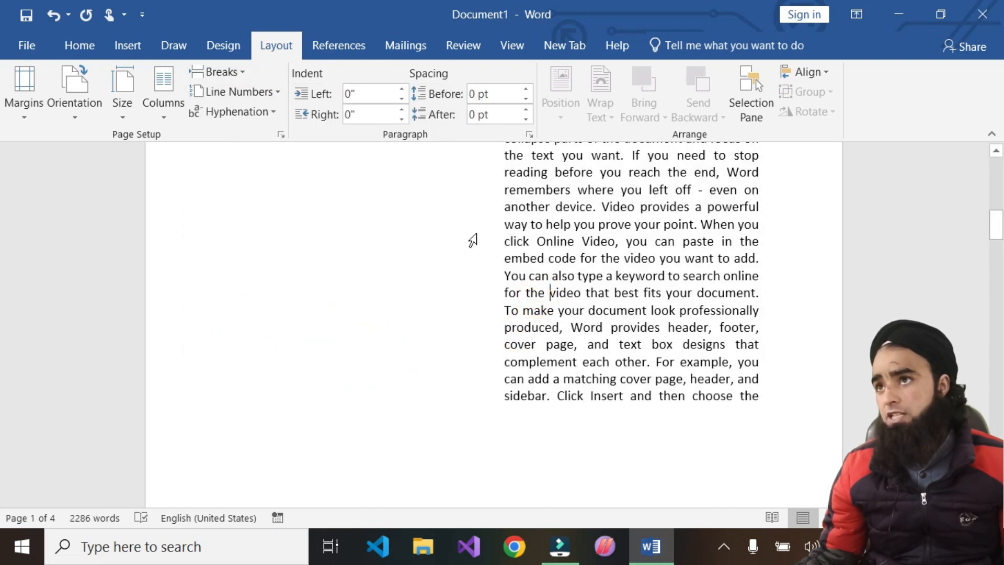
{"action": "left_click", "coordinate": [217, 72]}
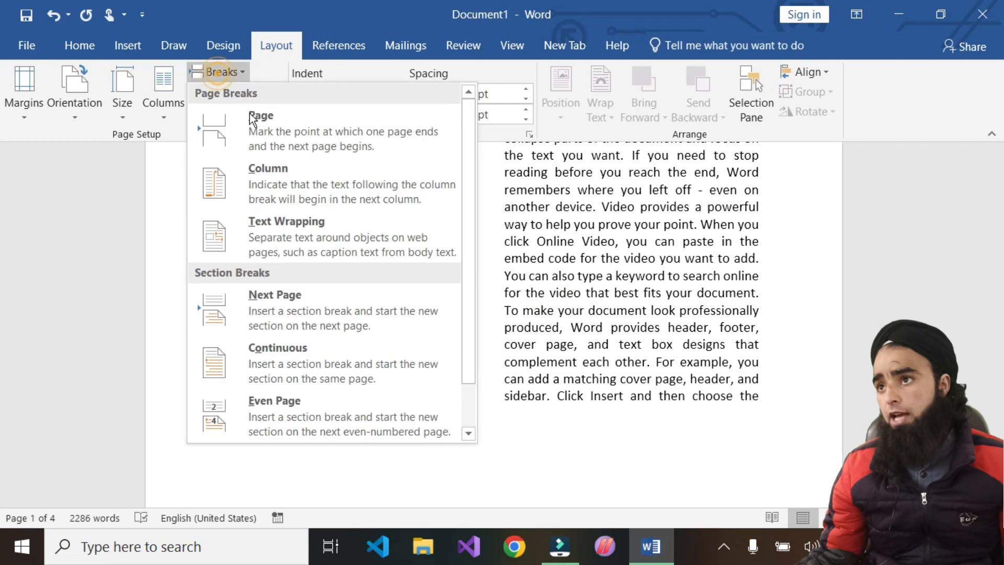
{"action": "left_click", "coordinate": [319, 318]}
{"action": "scroll", "coordinate": [609, 453], "scroll_direction": "up", "scroll_amount": 5}
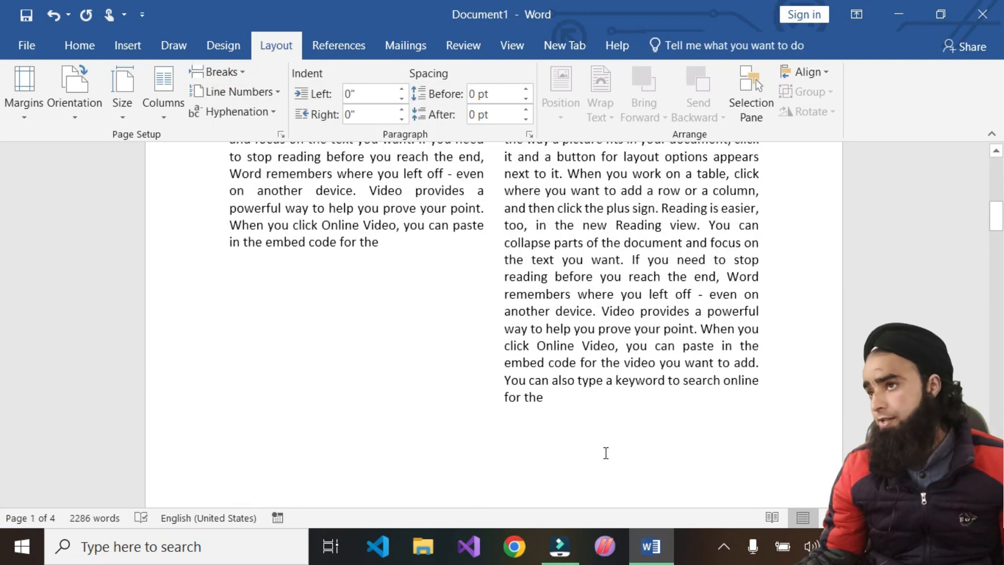
Step: Try to insert a Continuous section break after "for the" at the end of the first page's right column
{"action": "left_click", "coordinate": [219, 72]}
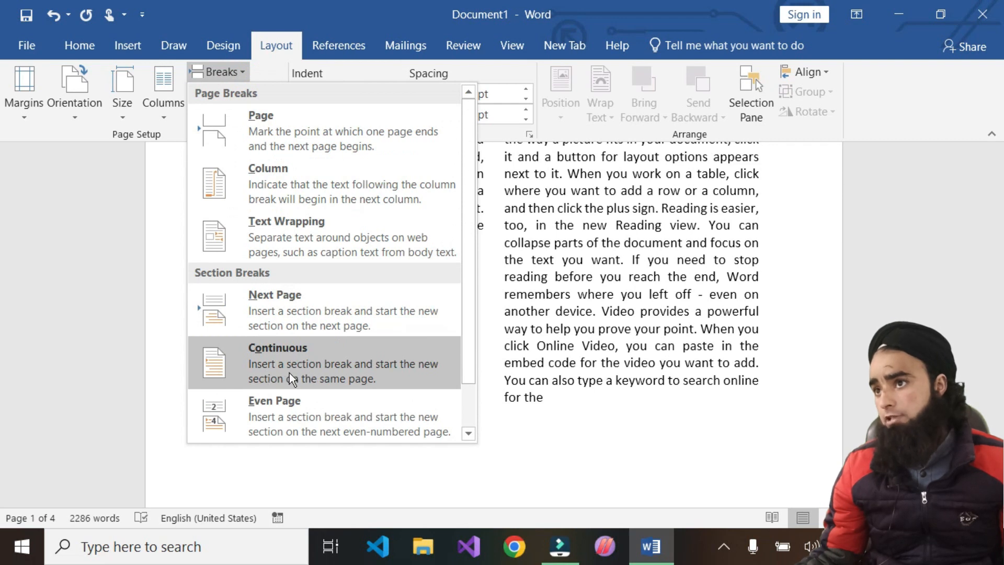
{"action": "left_click", "coordinate": [302, 370]}
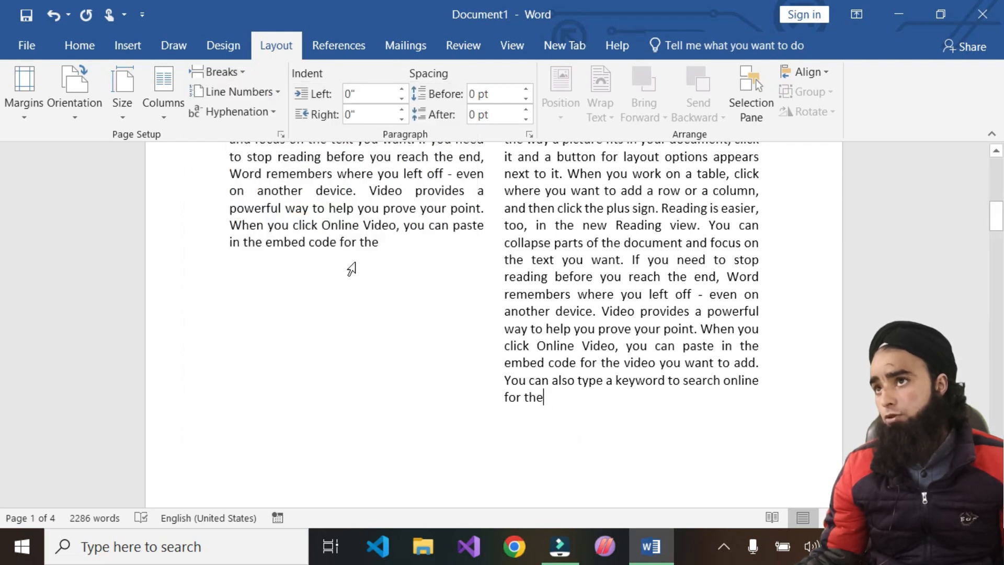
{"action": "left_click", "coordinate": [231, 75]}
{"action": "left_click", "coordinate": [271, 371]}
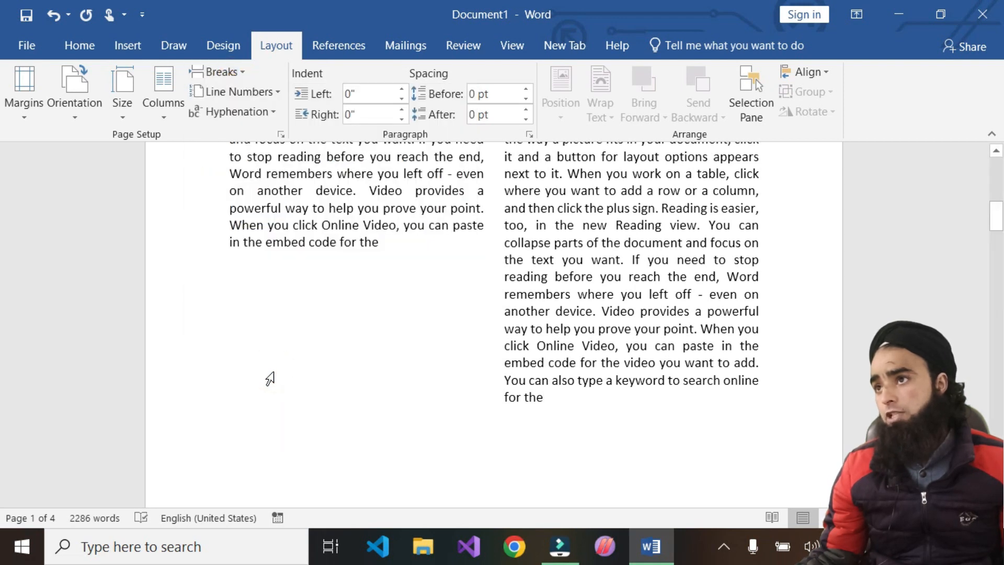
{"action": "scroll", "coordinate": [461, 378], "scroll_direction": "down", "scroll_amount": 4}
{"action": "left_click", "coordinate": [514, 235]}
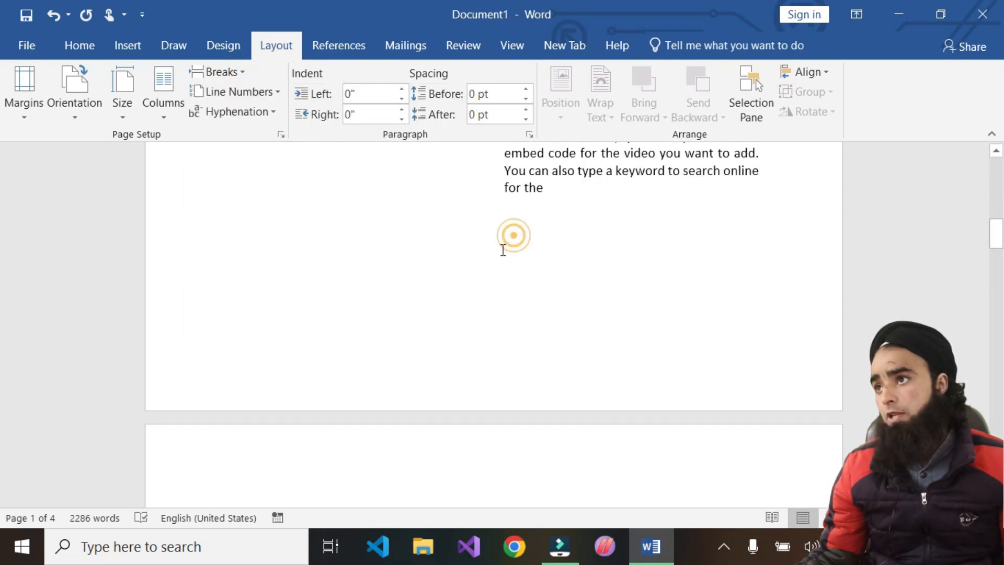
Step: Insert a Continuous section break at the second page's opening passage, beginning "video that best fits your document", and check the surrounding pages
{"action": "left_click_drag", "start_coordinate": [223, 180], "coordinate": [434, 302]}
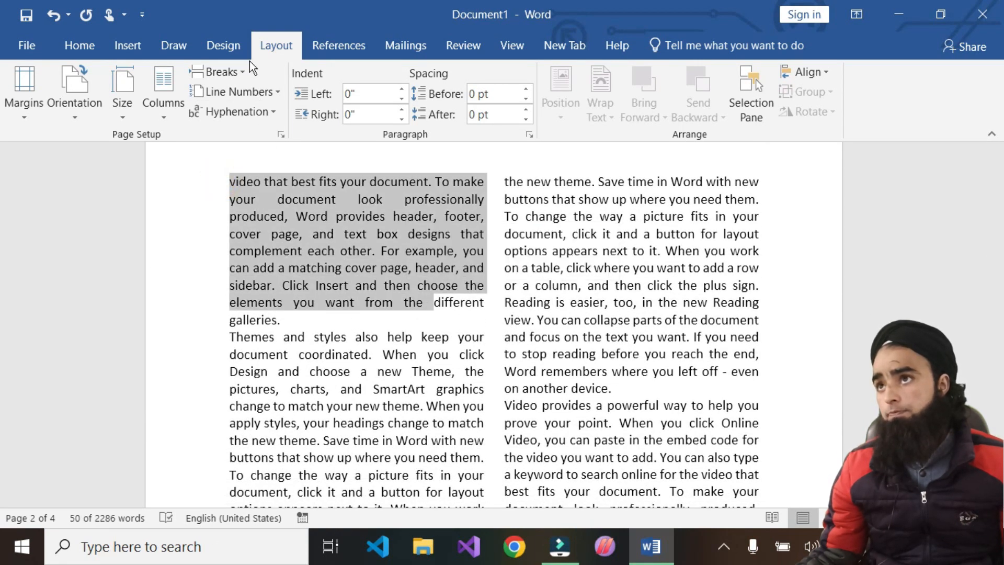
{"action": "left_click", "coordinate": [240, 68]}
{"action": "left_click", "coordinate": [316, 365]}
{"action": "scroll", "coordinate": [417, 292], "scroll_direction": "up", "scroll_amount": 3}
{"action": "scroll", "coordinate": [509, 372], "scroll_direction": "up", "scroll_amount": 8}
{"action": "scroll", "coordinate": [525, 298], "scroll_direction": "down", "scroll_amount": 10}
{"action": "scroll", "coordinate": [354, 300], "scroll_direction": "up", "scroll_amount": 10}
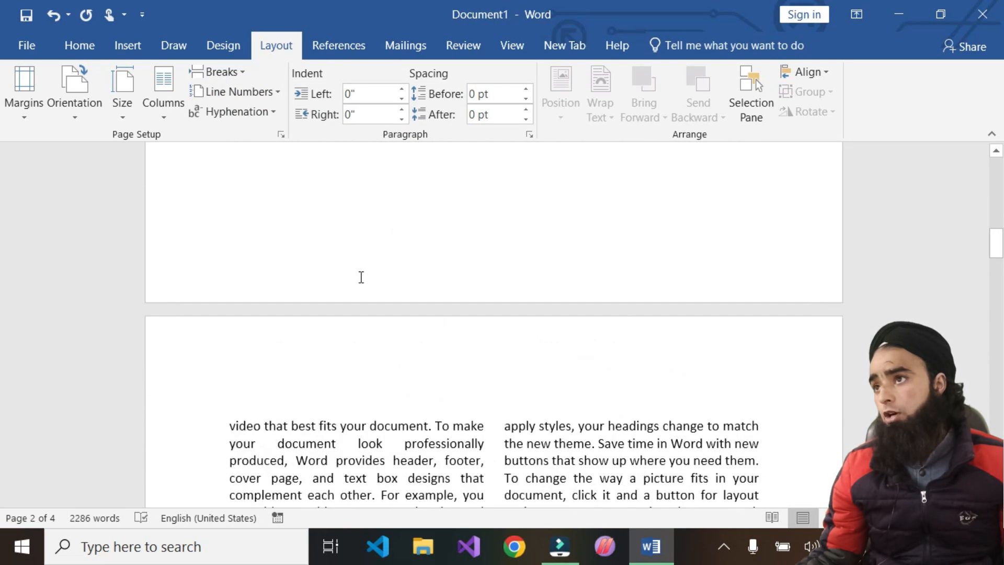
{"action": "left_click", "coordinate": [487, 432]}
{"action": "scroll", "coordinate": [445, 366], "scroll_direction": "up", "scroll_amount": 5}
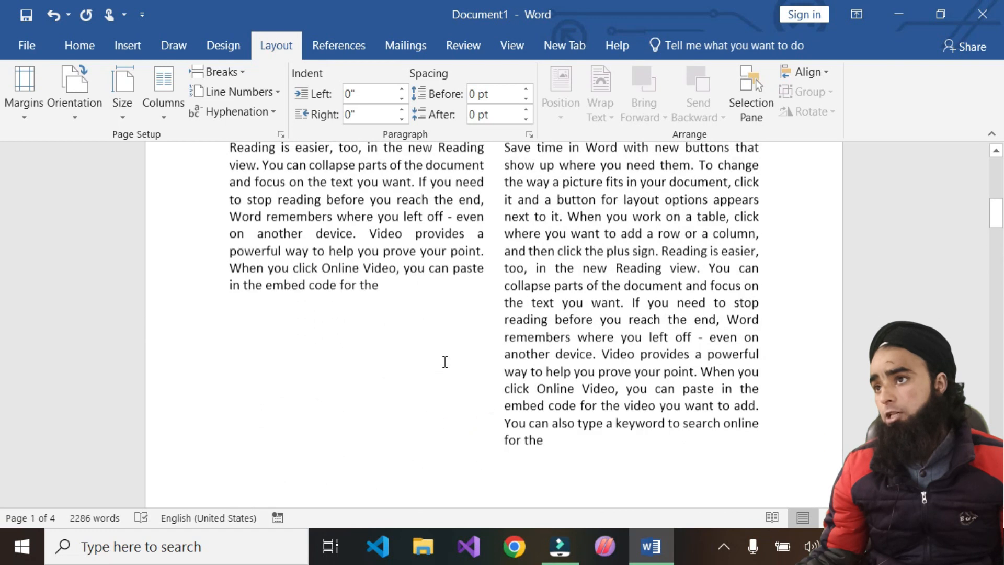
Step: Select the first page's right-column text from "video you want to add" to "for the" and insert a Continuous section break there
{"action": "left_click", "coordinate": [325, 413]}
{"action": "left_click", "coordinate": [278, 432]}
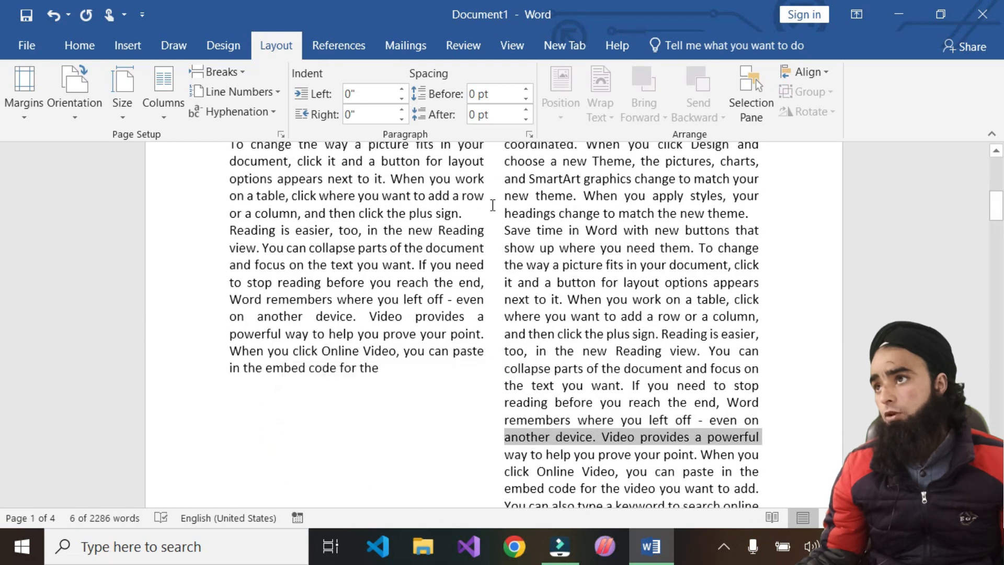
{"action": "scroll", "coordinate": [511, 194], "scroll_direction": "up", "scroll_amount": 6}
{"action": "left_click_drag", "start_coordinate": [506, 206], "coordinate": [652, 239]}
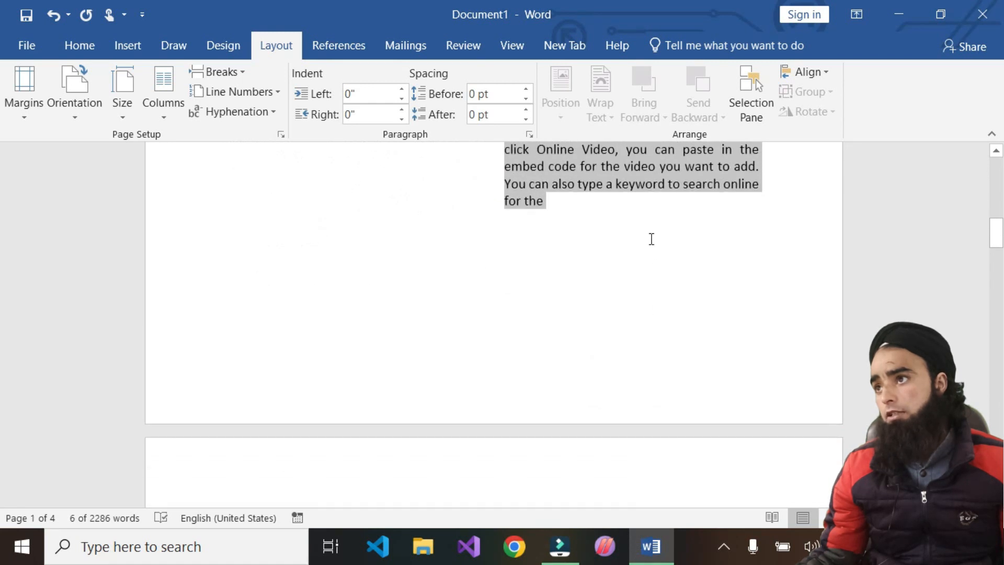
{"action": "left_click", "coordinate": [225, 72]}
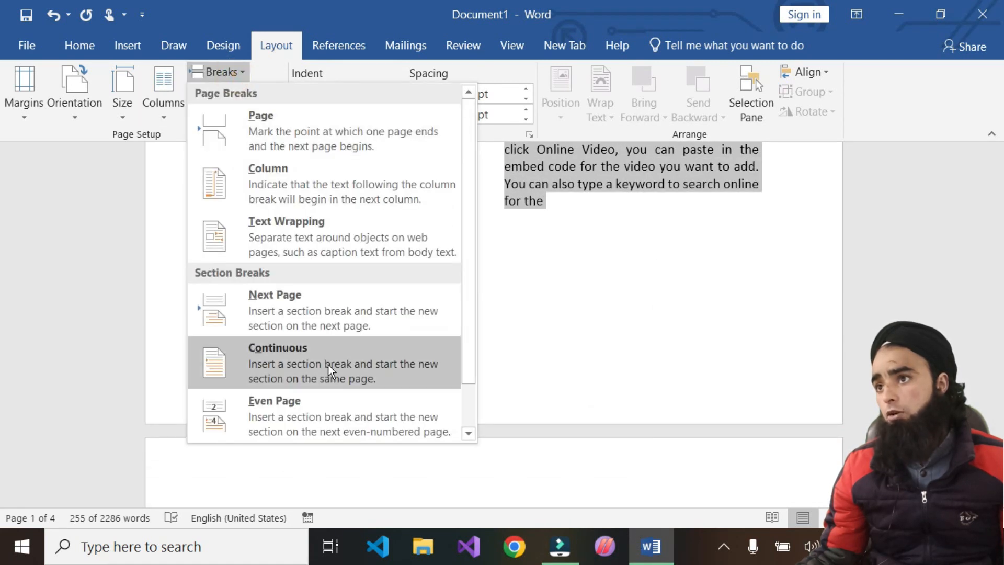
{"action": "left_click", "coordinate": [259, 350]}
Step: Examine how the text on the first page flows across both columns above and below the Continuous section break
{"action": "scroll", "coordinate": [328, 461], "scroll_direction": "up", "scroll_amount": 7}
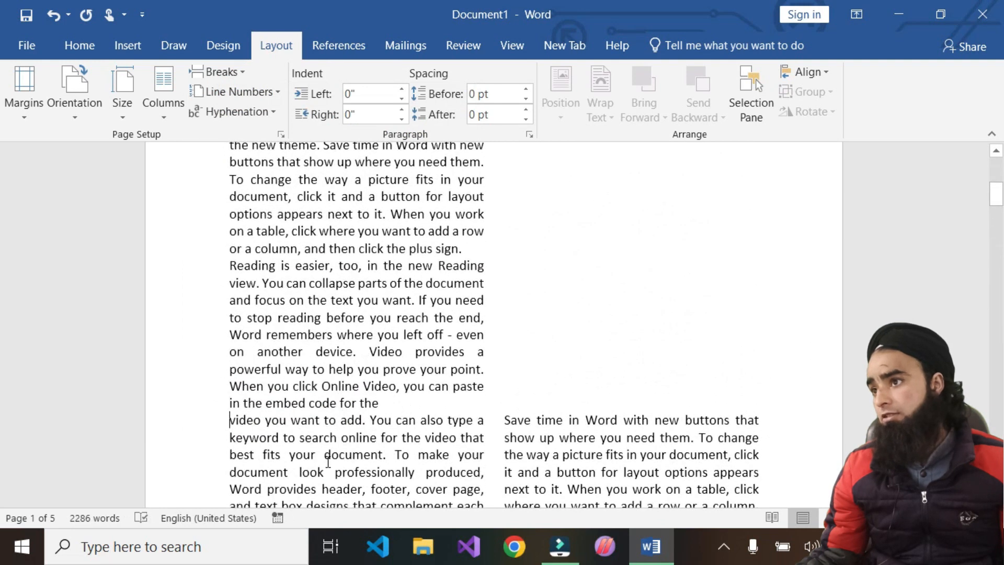
{"action": "scroll", "coordinate": [575, 278], "scroll_direction": "up", "scroll_amount": 5}
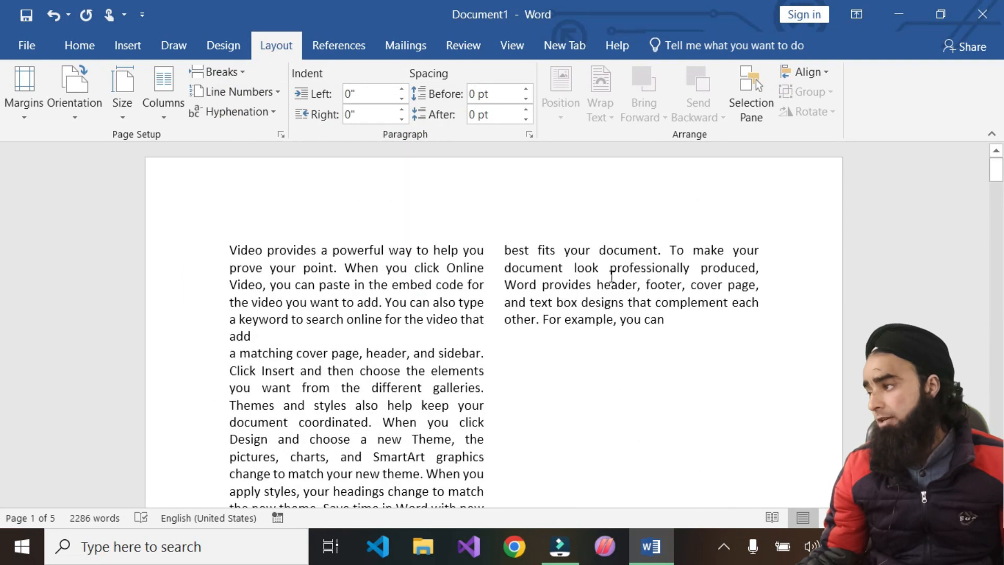
{"action": "scroll", "coordinate": [598, 267], "scroll_direction": "up", "scroll_amount": 1}
{"action": "scroll", "coordinate": [310, 361], "scroll_direction": "down", "scroll_amount": 10}
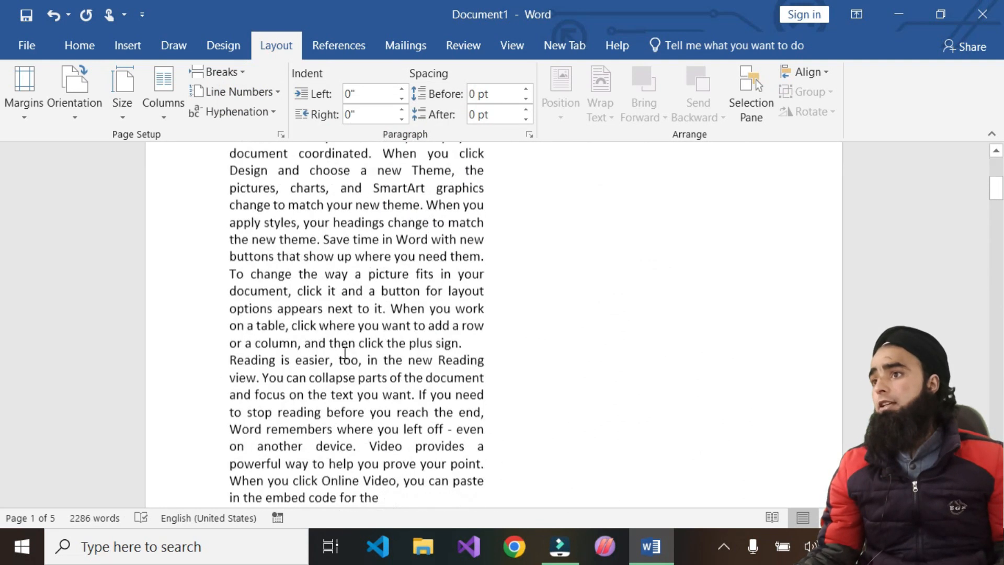
{"action": "scroll", "coordinate": [337, 337], "scroll_direction": "up", "scroll_amount": 9}
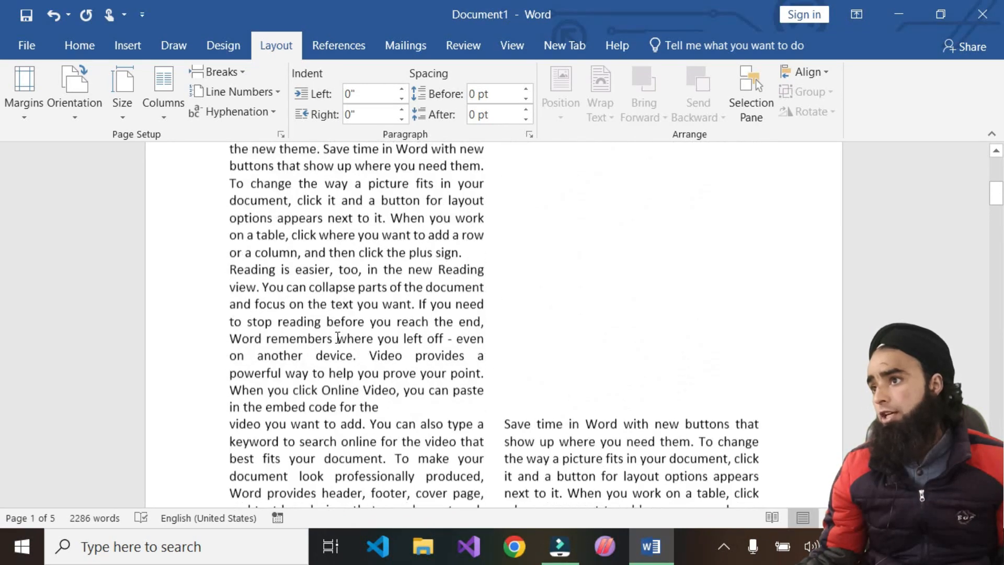
{"action": "scroll", "coordinate": [531, 467], "scroll_direction": "down", "scroll_amount": 5}
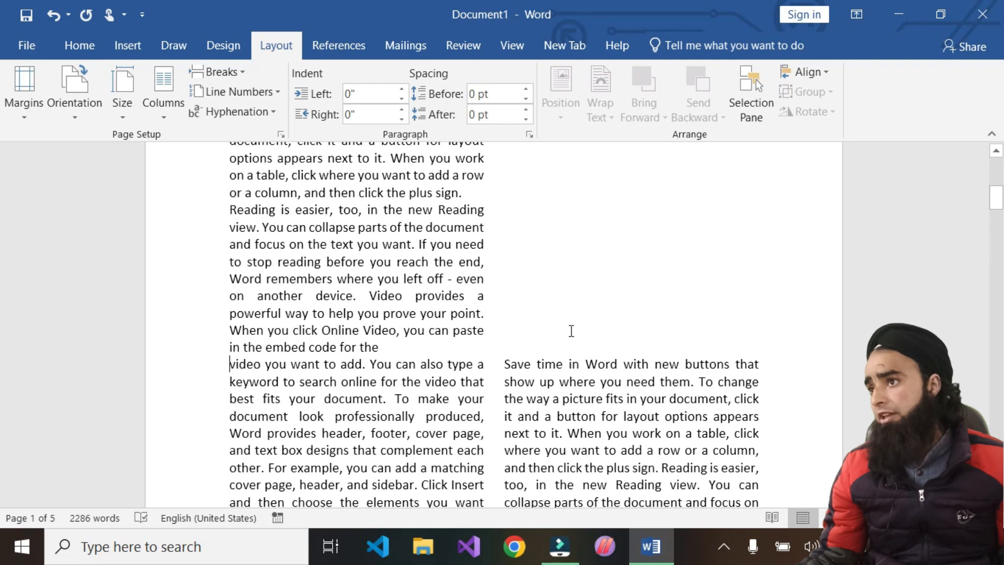
{"action": "scroll", "coordinate": [571, 330], "scroll_direction": "down", "scroll_amount": 4}
{"action": "scroll", "coordinate": [560, 307], "scroll_direction": "up", "scroll_amount": 8}
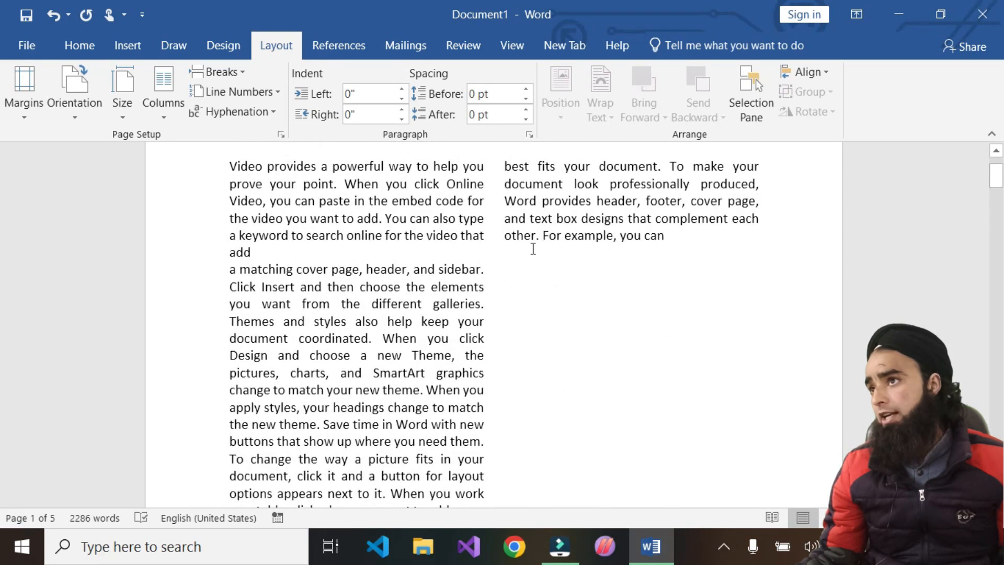
Step: Insert an Even Page section break after "on another device." in the third page's right column and compare the page numbers around it
{"action": "left_click", "coordinate": [216, 71]}
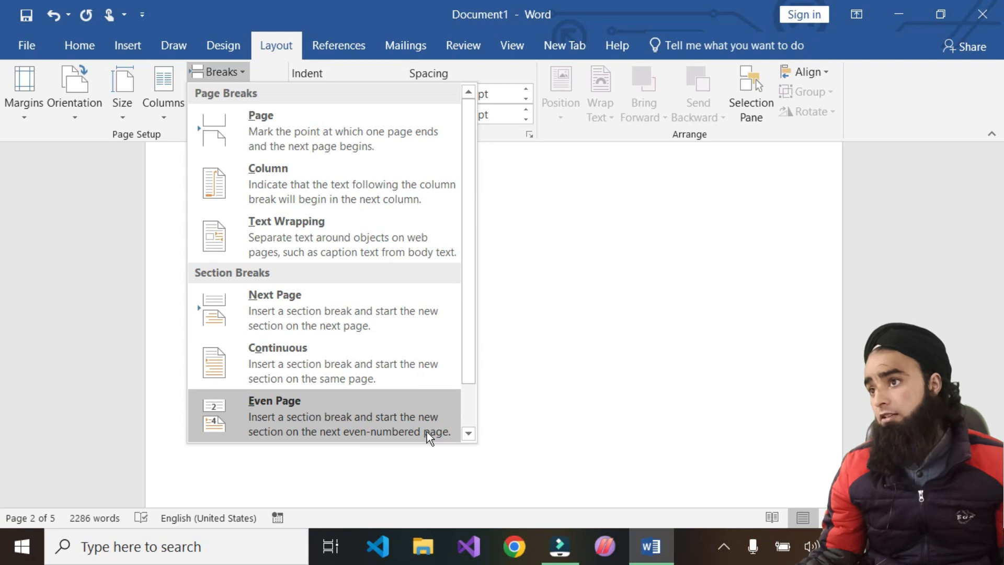
{"action": "left_click", "coordinate": [500, 420]}
{"action": "scroll", "coordinate": [370, 401], "scroll_direction": "up", "scroll_amount": 10}
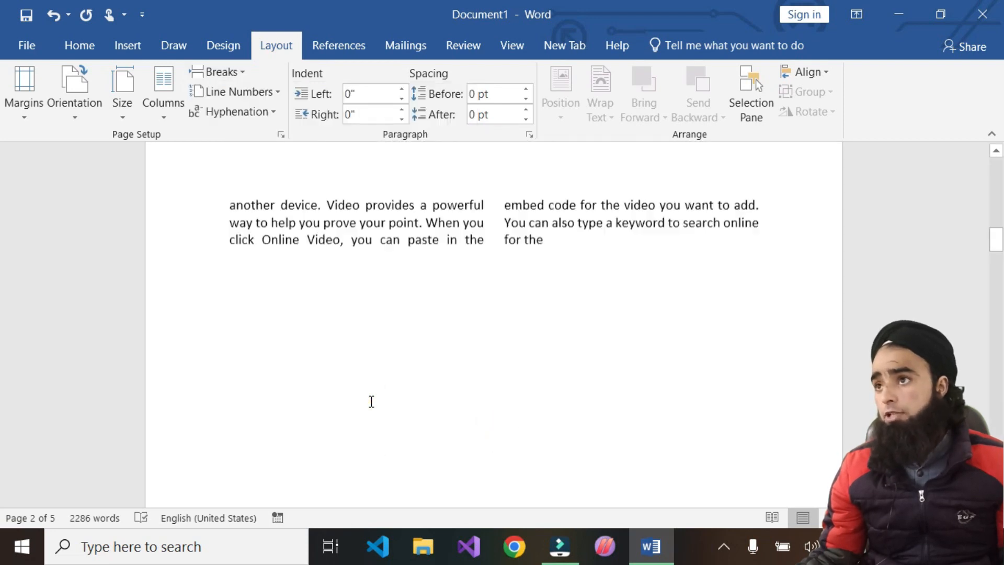
{"action": "scroll", "coordinate": [368, 414], "scroll_direction": "down", "scroll_amount": 10}
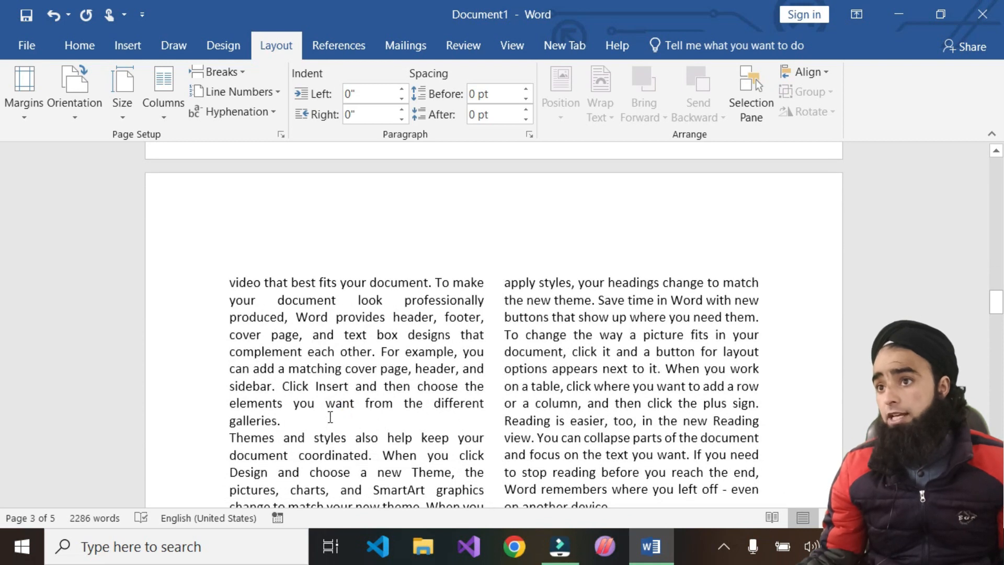
{"action": "scroll", "coordinate": [369, 423], "scroll_direction": "down", "scroll_amount": 5}
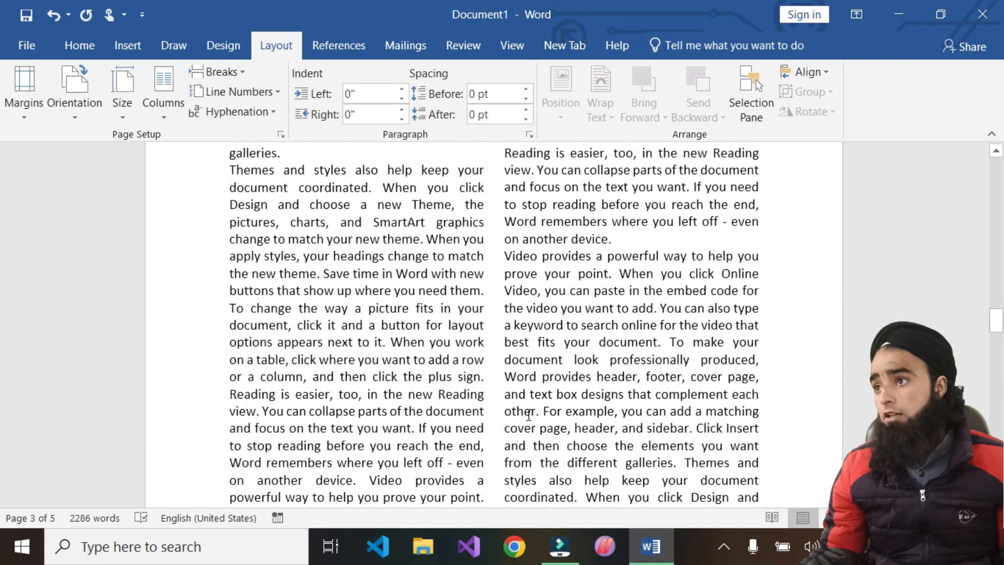
{"action": "left_click", "coordinate": [638, 215]}
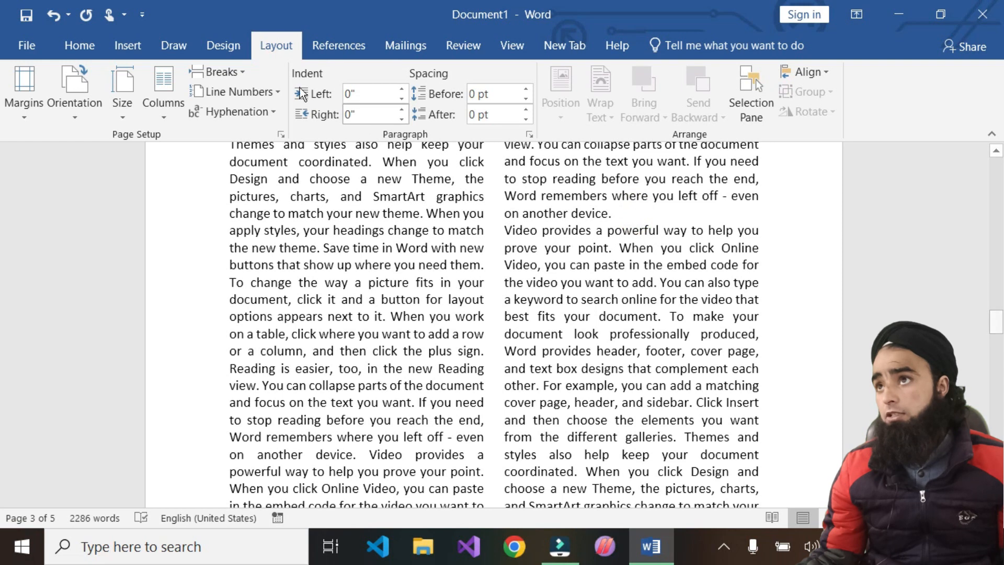
{"action": "left_click", "coordinate": [233, 73]}
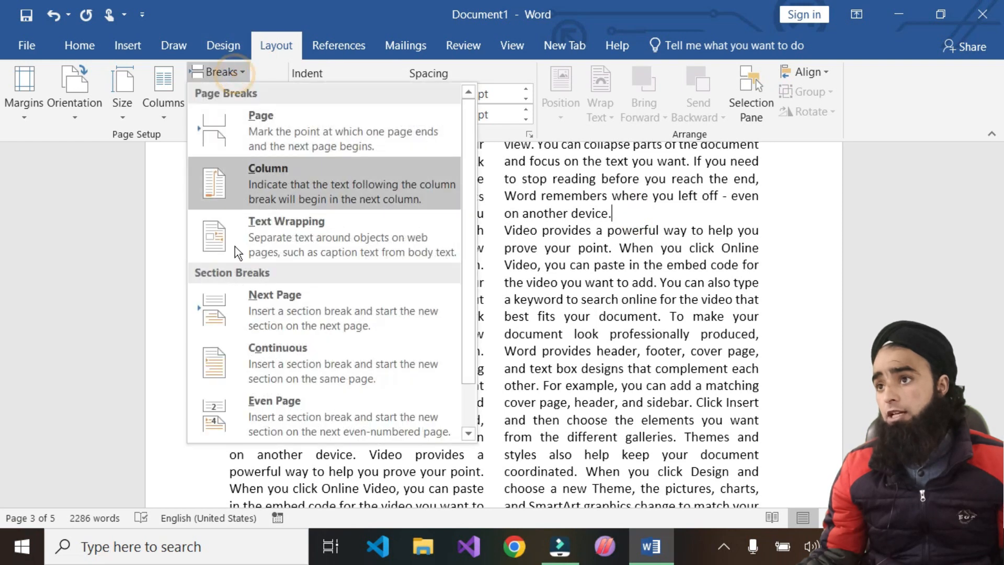
{"action": "left_click", "coordinate": [264, 412]}
{"action": "scroll", "coordinate": [524, 291], "scroll_direction": "up", "scroll_amount": 10}
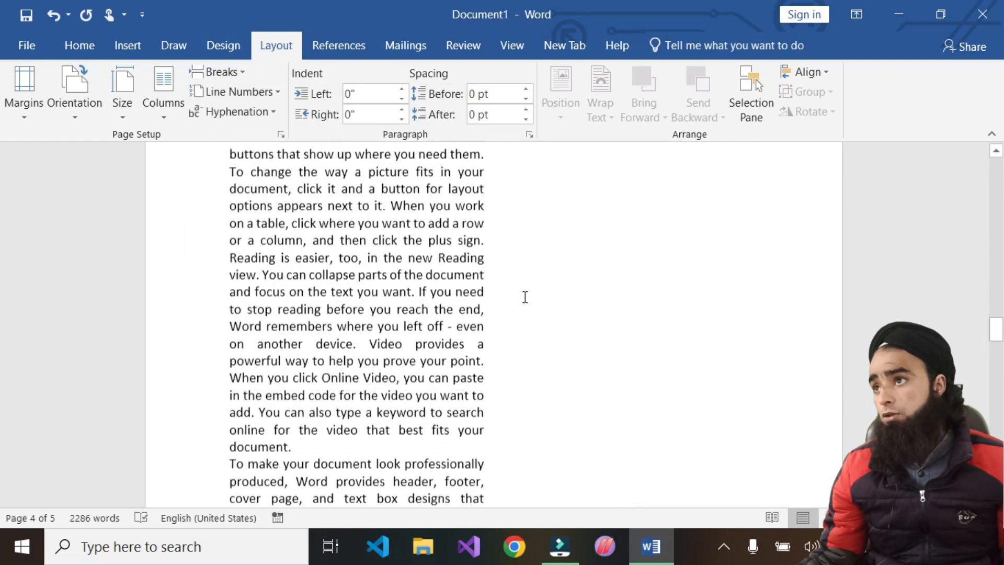
{"action": "scroll", "coordinate": [524, 292], "scroll_direction": "down", "scroll_amount": 7}
{"action": "scroll", "coordinate": [260, 471], "scroll_direction": "down", "scroll_amount": 4}
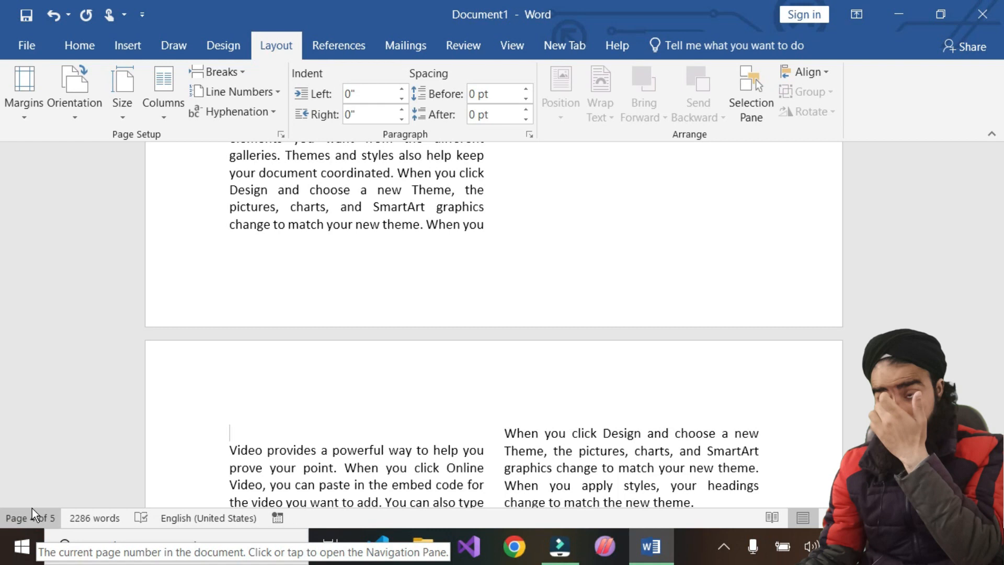
{"action": "key", "text": "Left"}
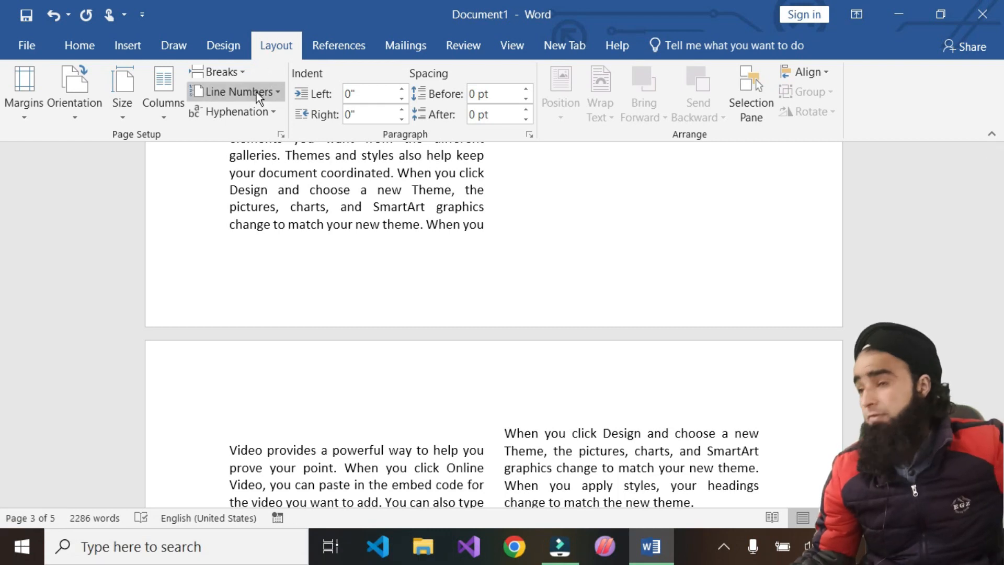
Step: Look over the line numbering choices without applying any, and set the text of the whole document to one column
{"action": "left_click", "coordinate": [224, 91]}
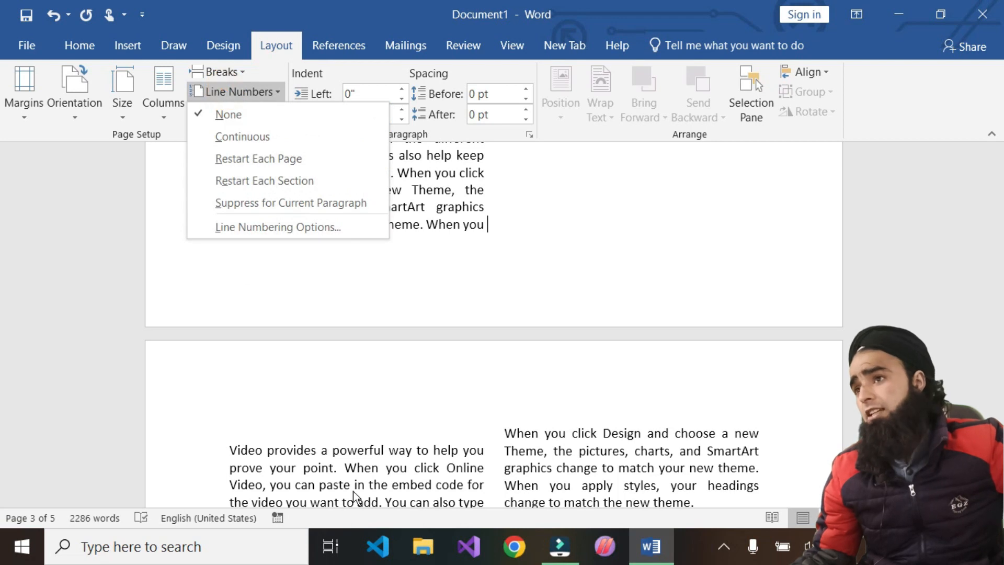
{"action": "left_click", "coordinate": [312, 393]}
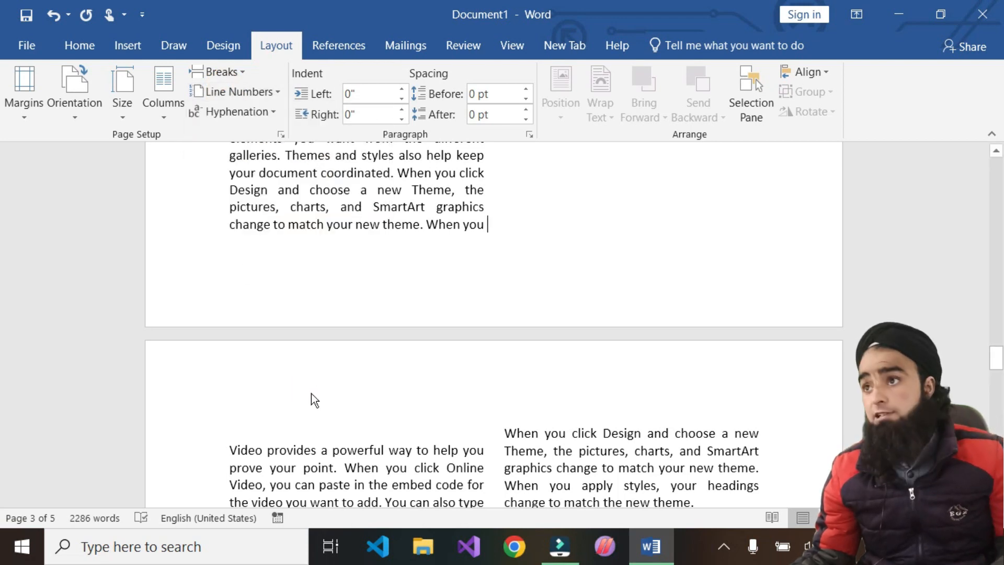
{"action": "key", "text": "ctrl+a"}
{"action": "left_click", "coordinate": [173, 114]}
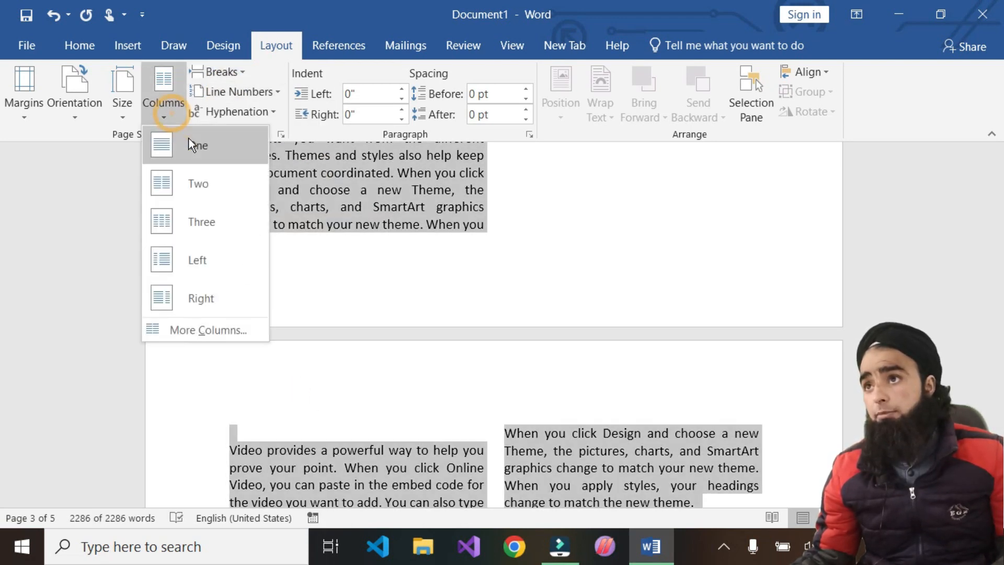
{"action": "left_click", "coordinate": [190, 140]}
{"action": "scroll", "coordinate": [333, 317], "scroll_direction": "up", "scroll_amount": 2}
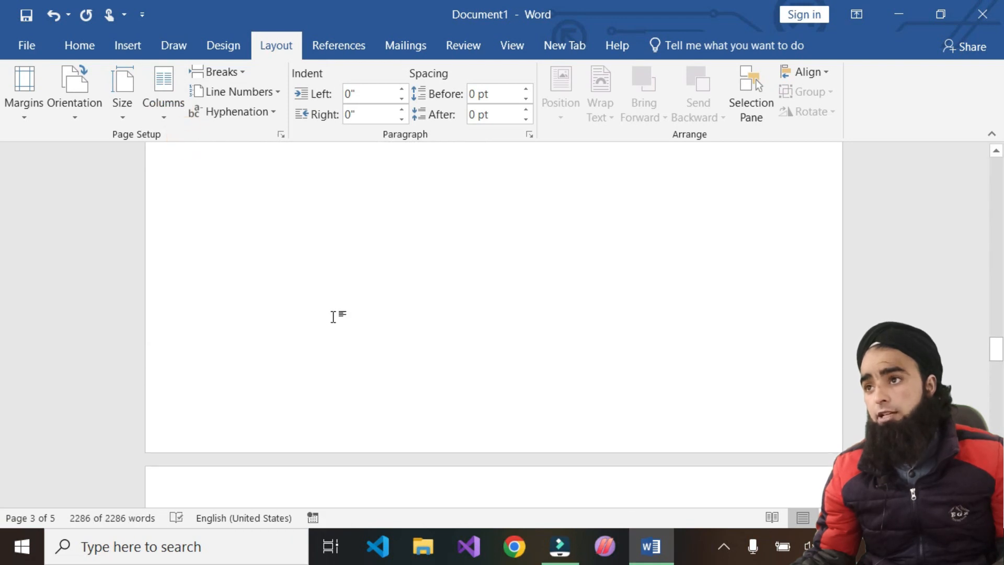
Step: Select page three's first paragraph, apply Continuous line numbering, and check how far the numbers run across the following pages
{"action": "left_click", "coordinate": [328, 299]}
{"action": "scroll", "coordinate": [328, 299], "scroll_direction": "up", "scroll_amount": 1}
{"action": "scroll", "coordinate": [327, 299], "scroll_direction": "up", "scroll_amount": 6}
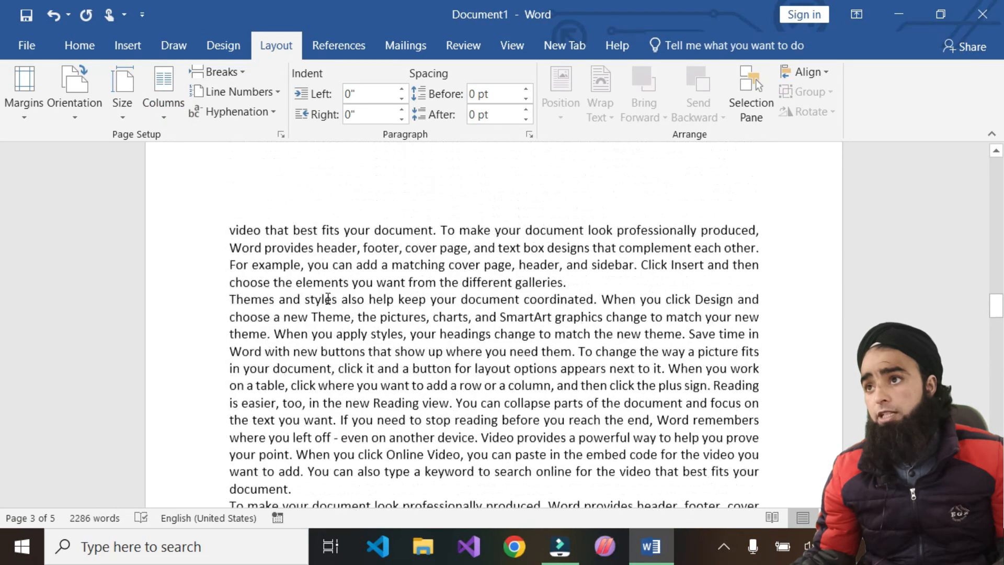
{"action": "key", "text": "ctrl+a"}
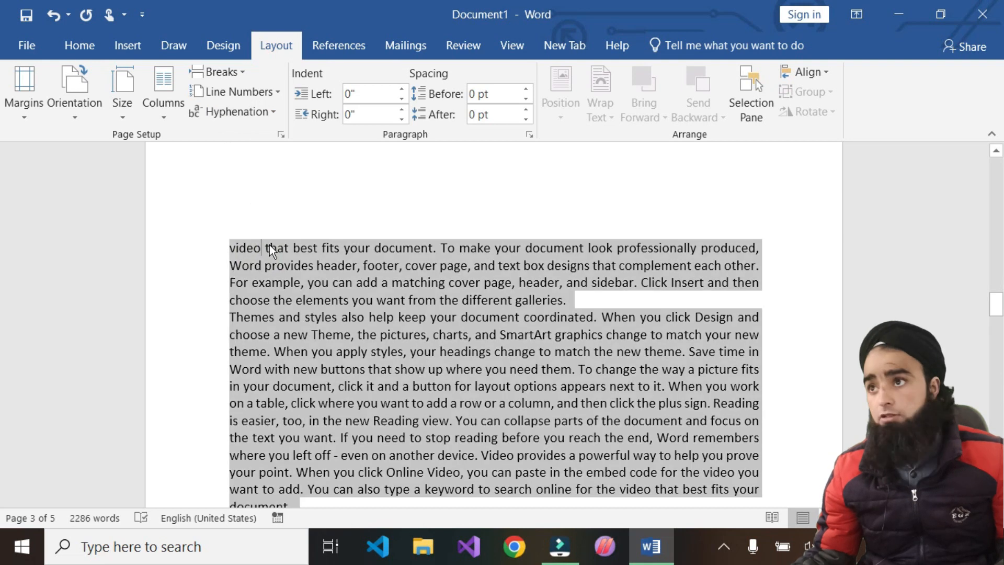
{"action": "left_click_drag", "start_coordinate": [224, 241], "coordinate": [631, 296]}
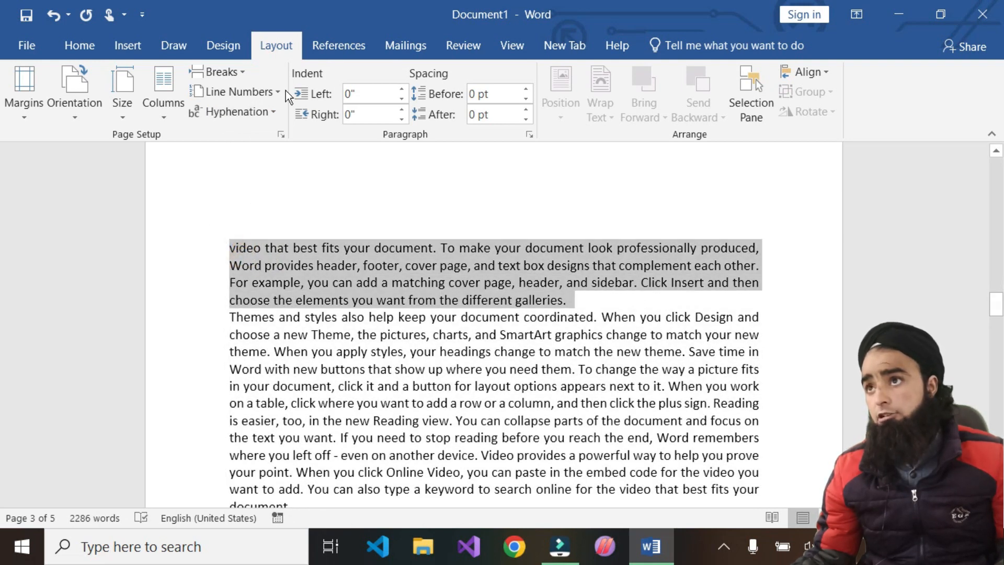
{"action": "left_click", "coordinate": [229, 90]}
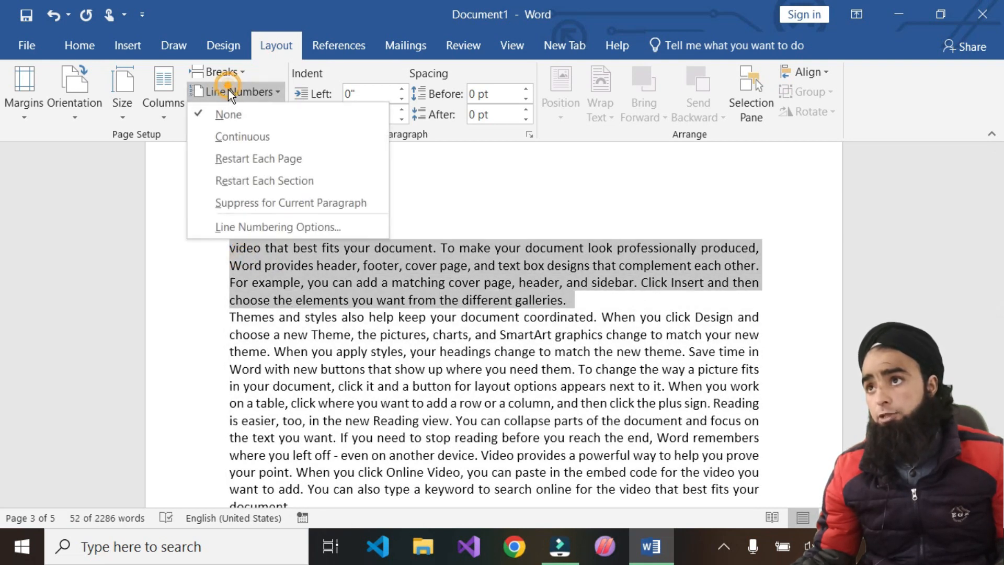
{"action": "left_click", "coordinate": [251, 137]}
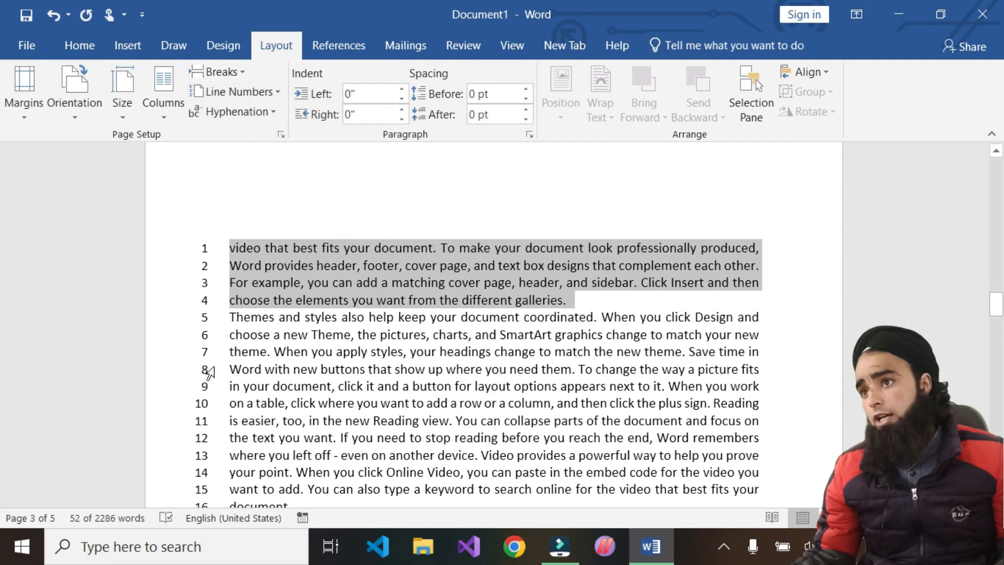
{"action": "scroll", "coordinate": [208, 372], "scroll_direction": "down", "scroll_amount": 15}
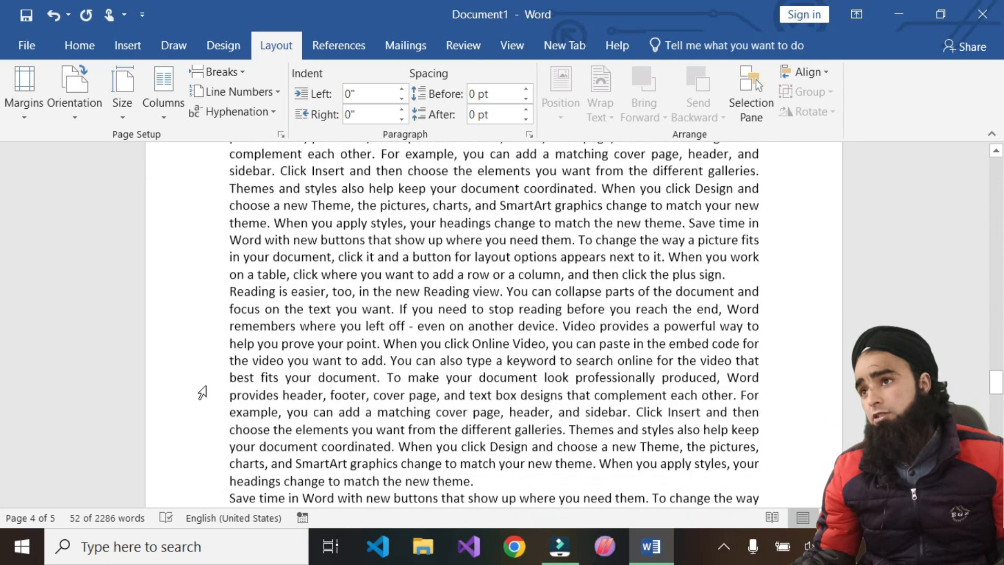
{"action": "scroll", "coordinate": [202, 393], "scroll_direction": "up", "scroll_amount": 10}
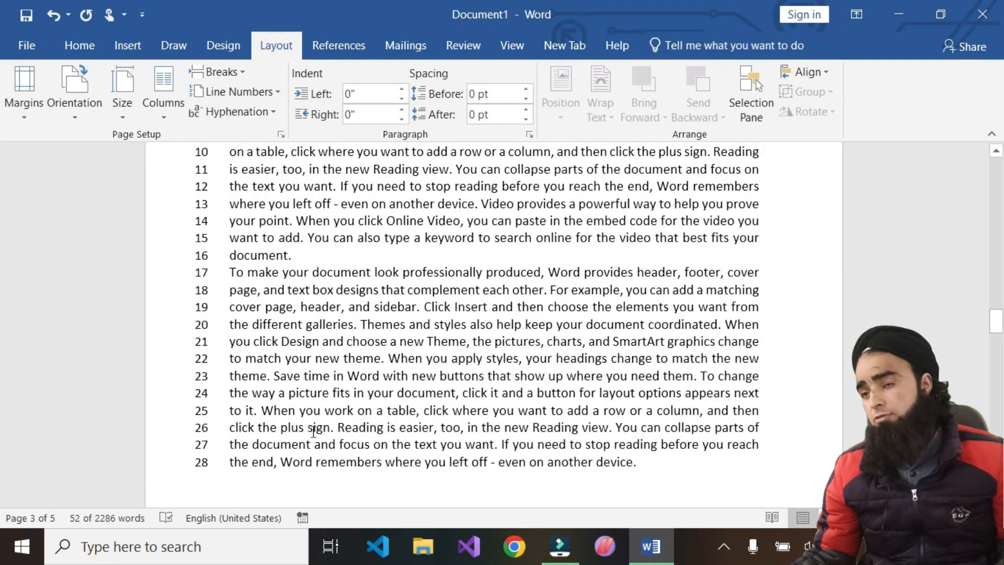
Step: Apply Continuous line numbering to the section beginning "Video provides a powerful way" on page four and compare its numbers with page three
{"action": "scroll", "coordinate": [317, 361], "scroll_direction": "down", "scroll_amount": 6}
{"action": "left_click", "coordinate": [226, 365]}
{"action": "left_click", "coordinate": [236, 93]}
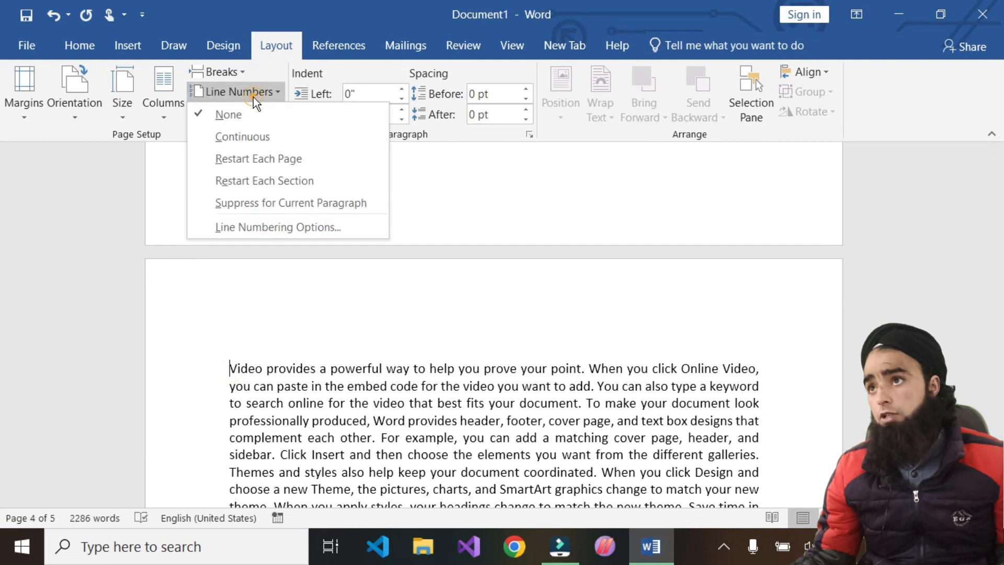
{"action": "left_click", "coordinate": [222, 134]}
{"action": "scroll", "coordinate": [202, 392], "scroll_direction": "up", "scroll_amount": 3}
{"action": "scroll", "coordinate": [194, 285], "scroll_direction": "down", "scroll_amount": 5}
{"action": "scroll", "coordinate": [194, 285], "scroll_direction": "up", "scroll_amount": 5}
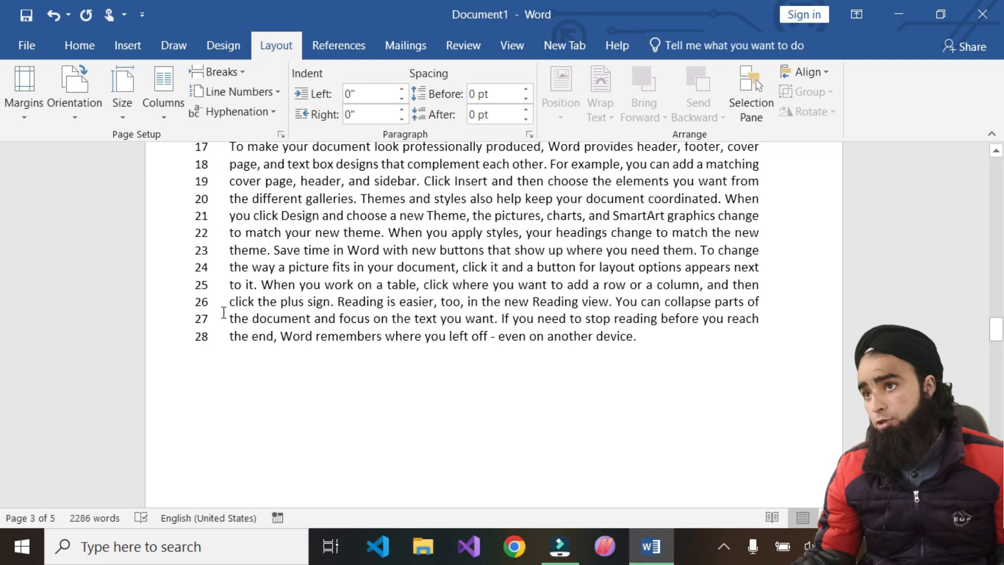
{"action": "scroll", "coordinate": [204, 334], "scroll_direction": "down", "scroll_amount": 5}
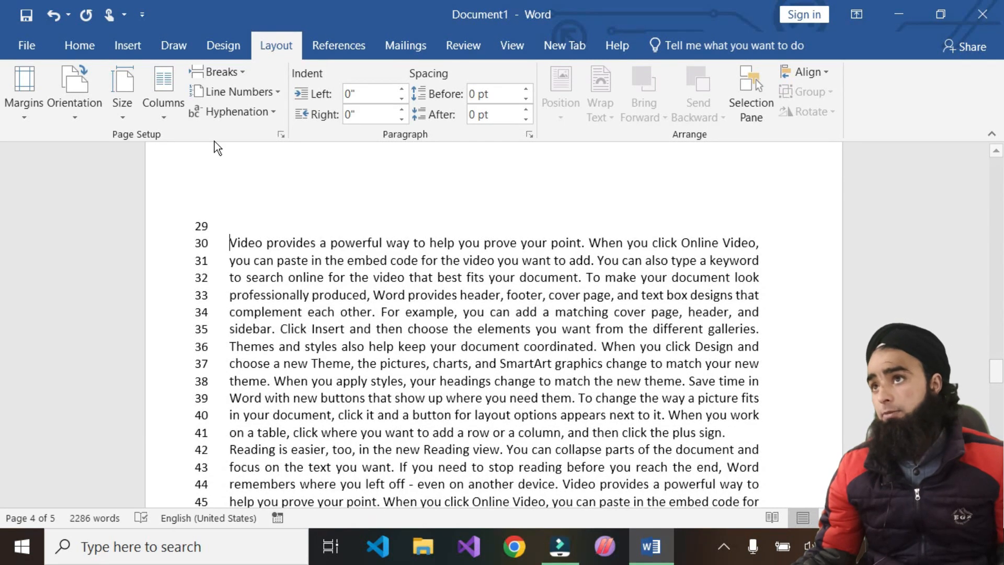
Step: Change page four's section to Restart Each Page line numbering and check the numbers at the start of each page
{"action": "left_click", "coordinate": [237, 92]}
{"action": "left_click", "coordinate": [271, 343]}
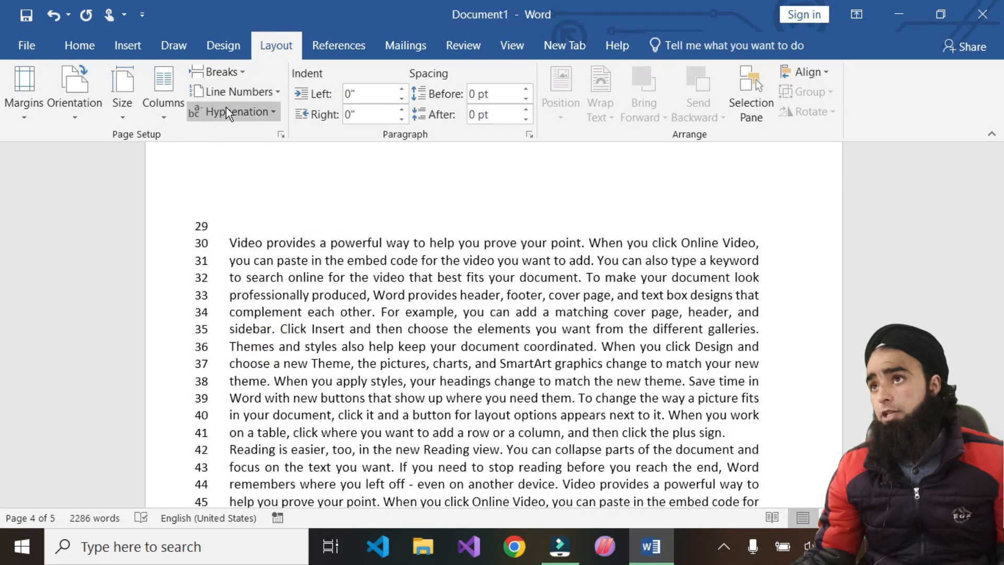
{"action": "left_click", "coordinate": [227, 93]}
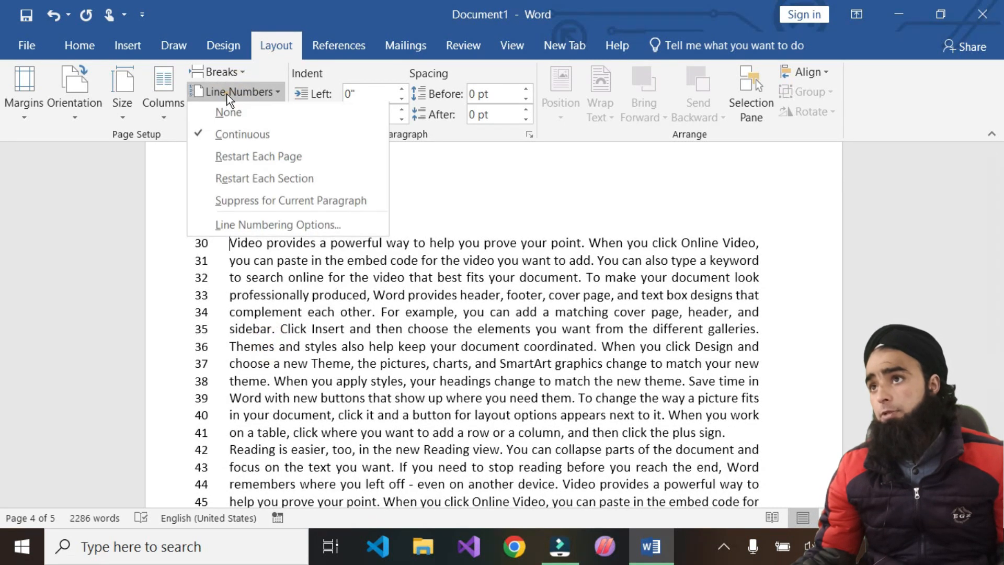
{"action": "left_click", "coordinate": [258, 158]}
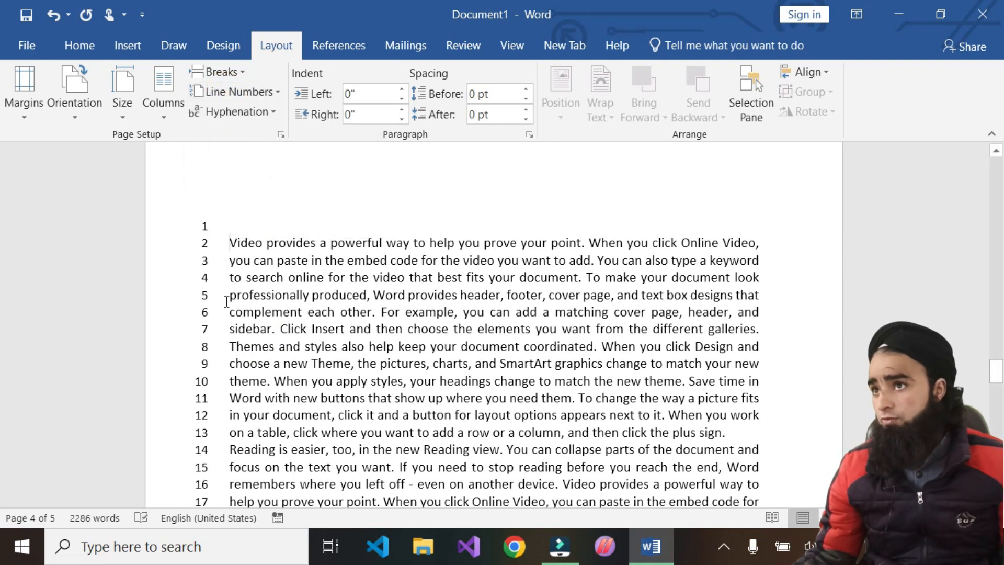
{"action": "scroll", "coordinate": [205, 263], "scroll_direction": "up", "scroll_amount": 8}
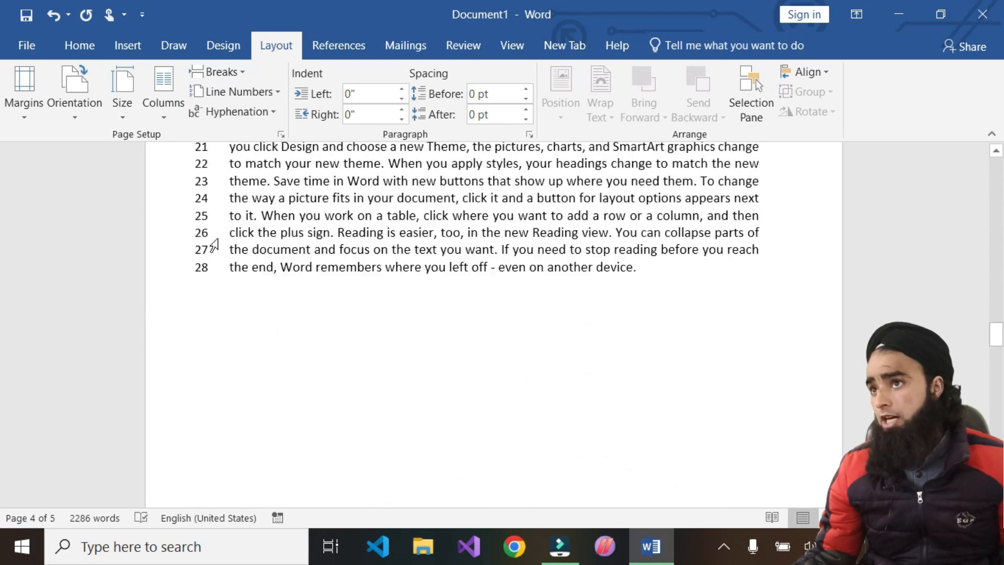
{"action": "scroll", "coordinate": [204, 300], "scroll_direction": "down", "scroll_amount": 4}
{"action": "scroll", "coordinate": [209, 302], "scroll_direction": "down", "scroll_amount": 18}
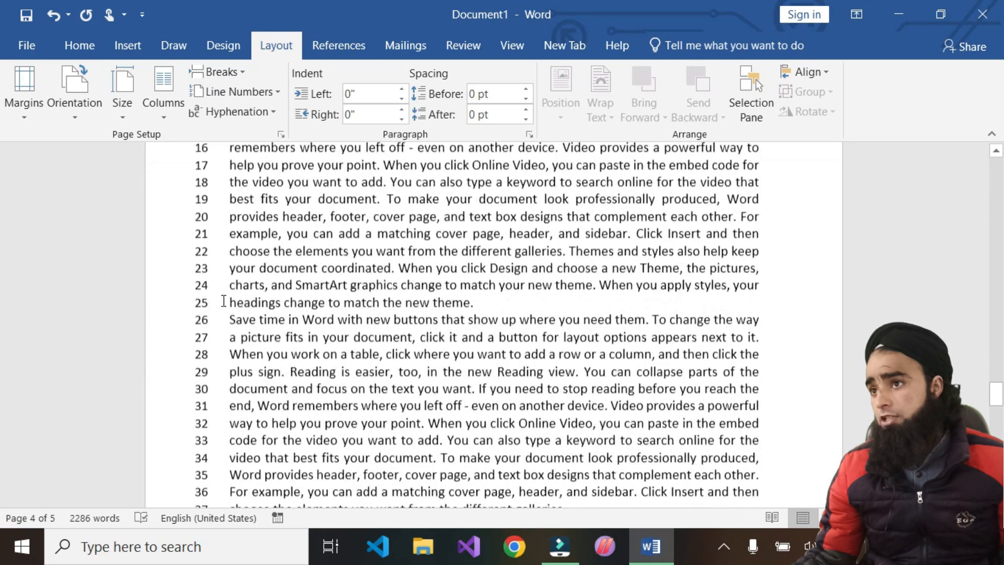
{"action": "scroll", "coordinate": [195, 272], "scroll_direction": "down", "scroll_amount": 5}
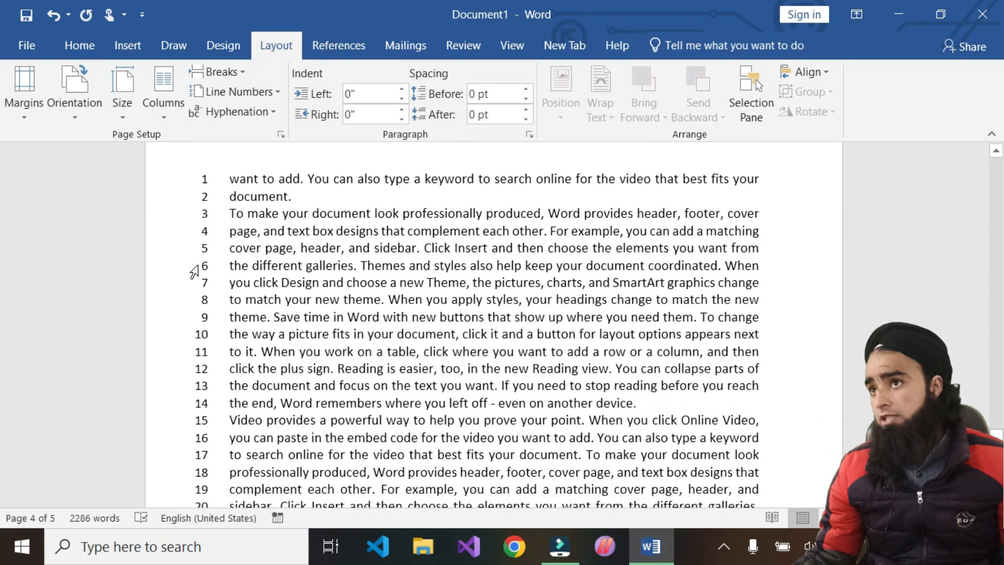
Step: Switch that section's line numbering back to Continuous and check the numbers through the end of the document
{"action": "left_click", "coordinate": [274, 89]}
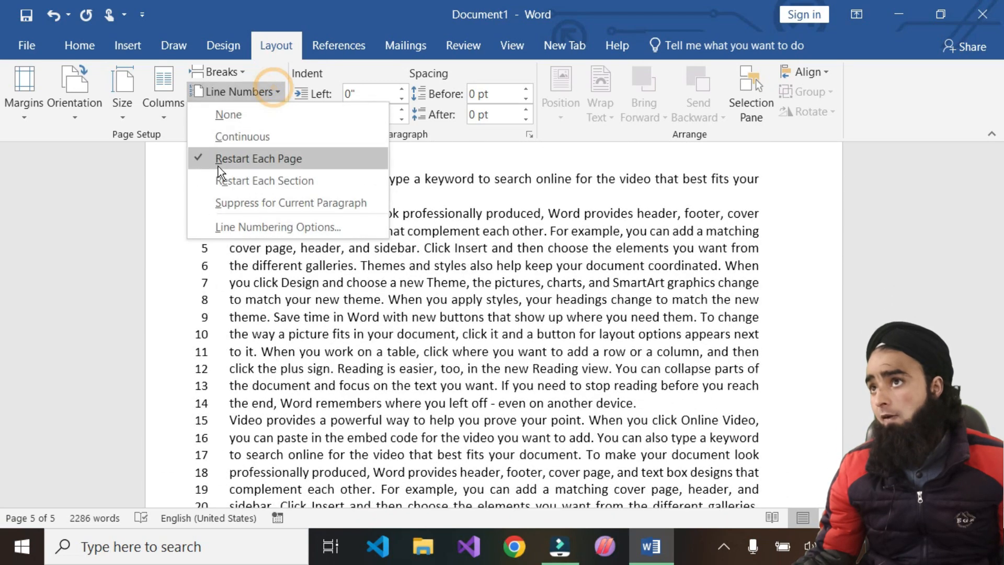
{"action": "left_click", "coordinate": [246, 144]}
{"action": "scroll", "coordinate": [196, 348], "scroll_direction": "down", "scroll_amount": 10}
{"action": "scroll", "coordinate": [197, 350], "scroll_direction": "down", "scroll_amount": 15}
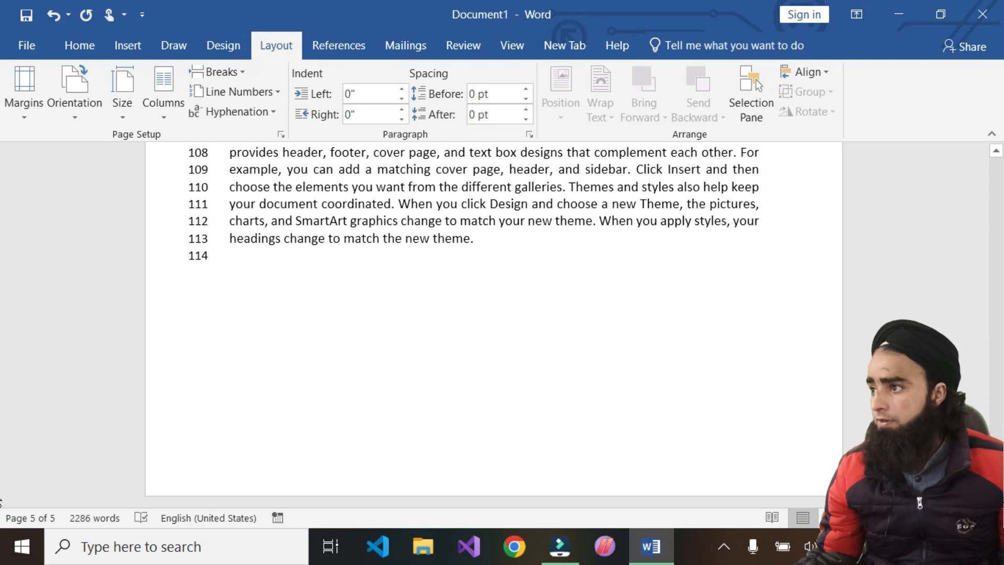
{"action": "scroll", "coordinate": [245, 270], "scroll_direction": "up", "scroll_amount": 5}
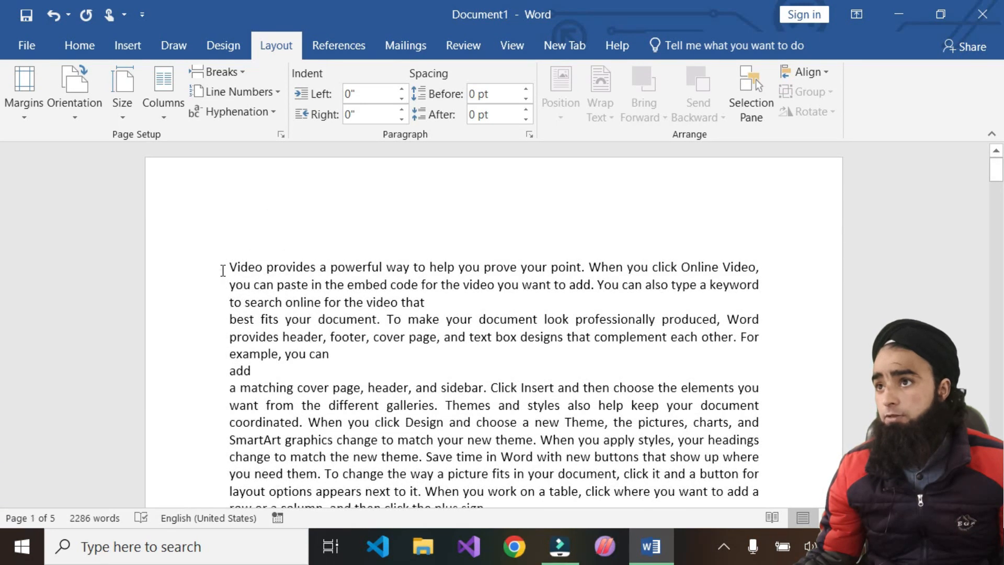
Step: Select the word "Video" at the start of page one and apply Restart Each Page line numbering to its section
{"action": "double_click", "coordinate": [223, 271]}
{"action": "left_click", "coordinate": [233, 91]}
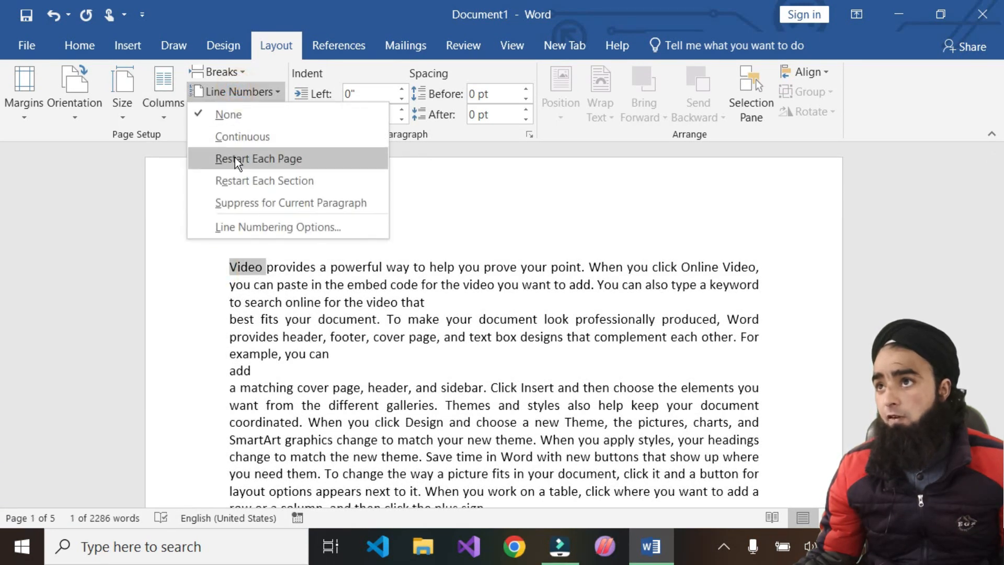
{"action": "left_click", "coordinate": [234, 158]}
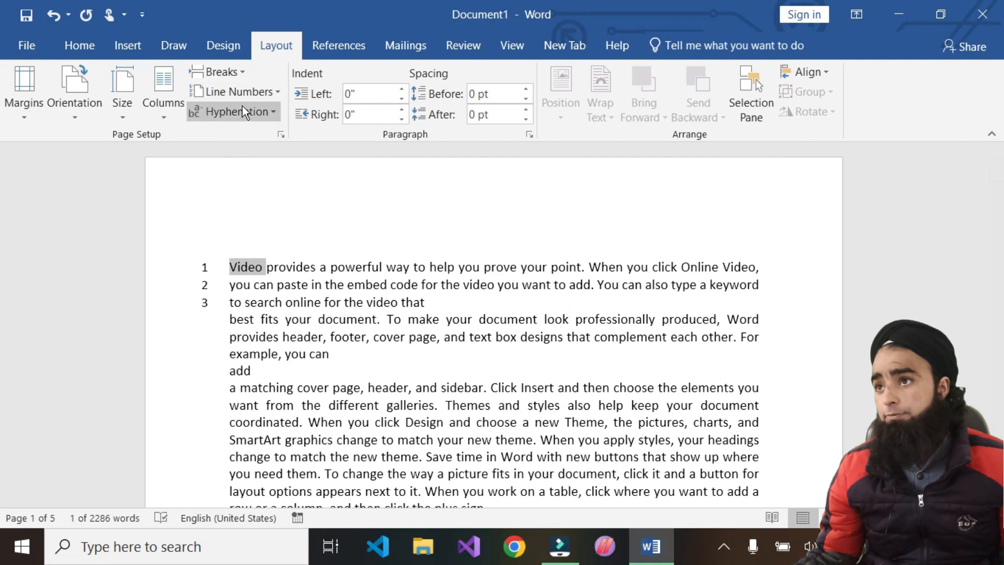
Step: Apply Continuous line numbering to the entire document and check the numbers from page one to page two
{"action": "left_click", "coordinate": [267, 285]}
{"action": "key", "text": "ctrl+a"}
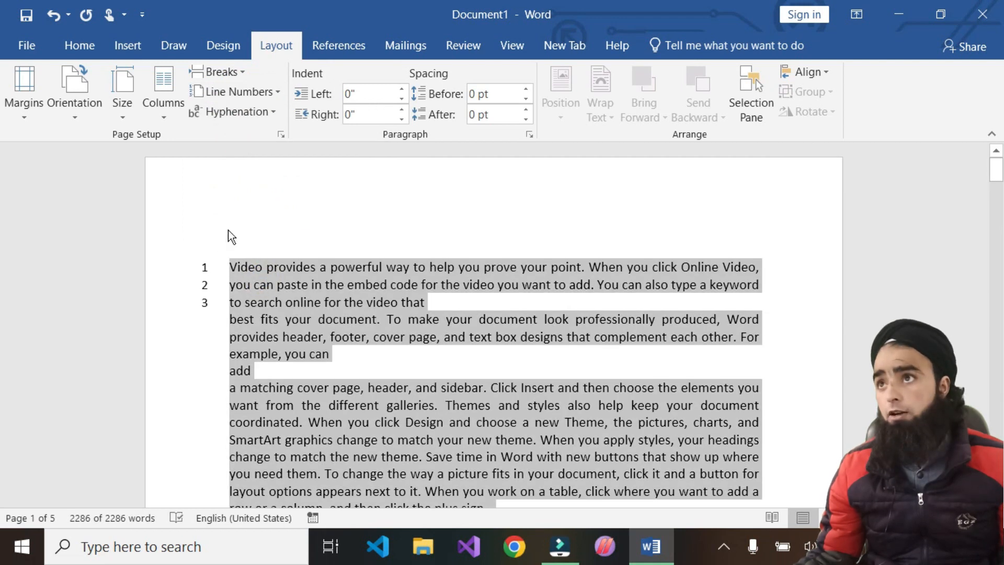
{"action": "left_click", "coordinate": [255, 93]}
{"action": "left_click", "coordinate": [228, 136]}
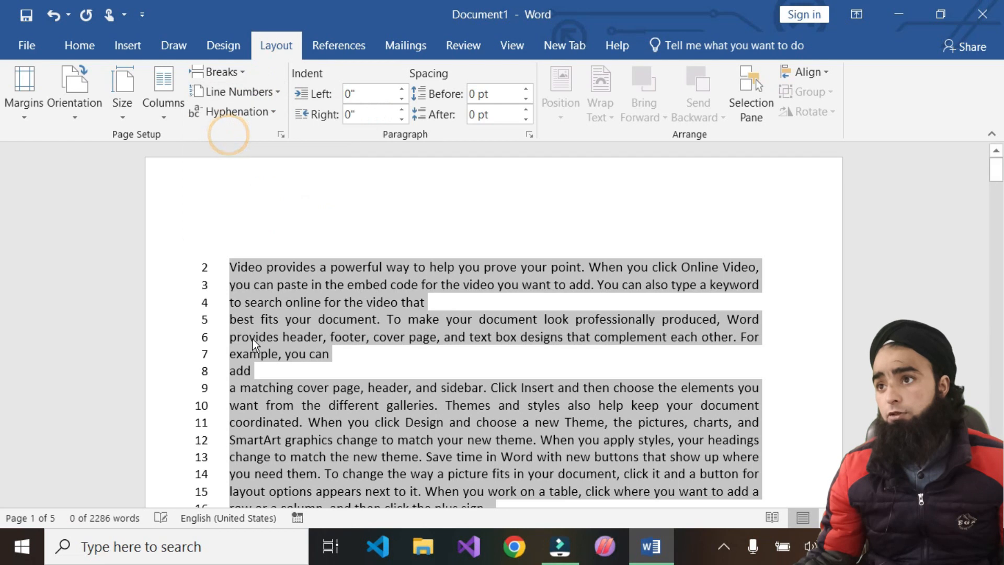
{"action": "scroll", "coordinate": [253, 339], "scroll_direction": "down", "scroll_amount": 10}
{"action": "scroll", "coordinate": [256, 396], "scroll_direction": "up", "scroll_amount": 10}
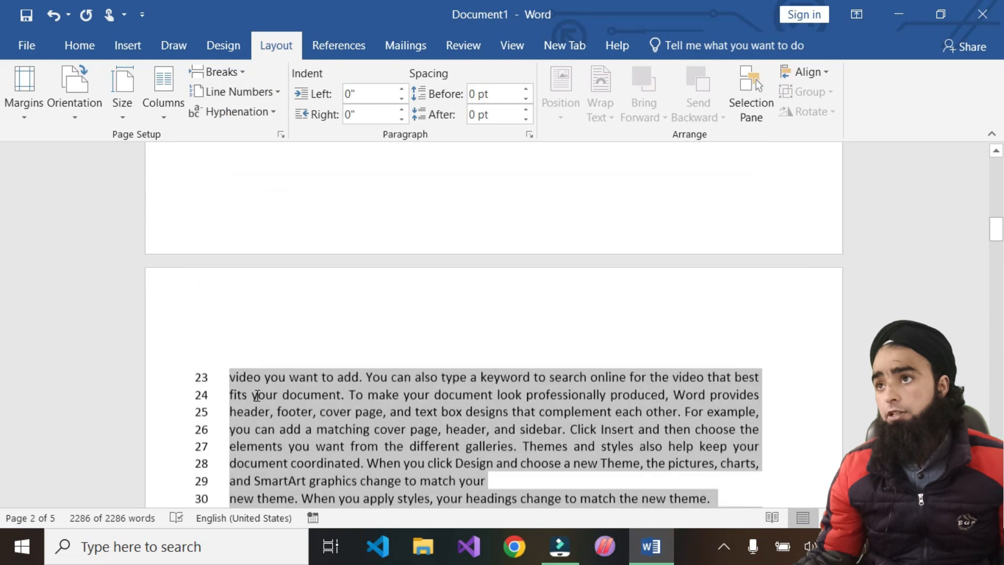
{"action": "left_click", "coordinate": [208, 236]}
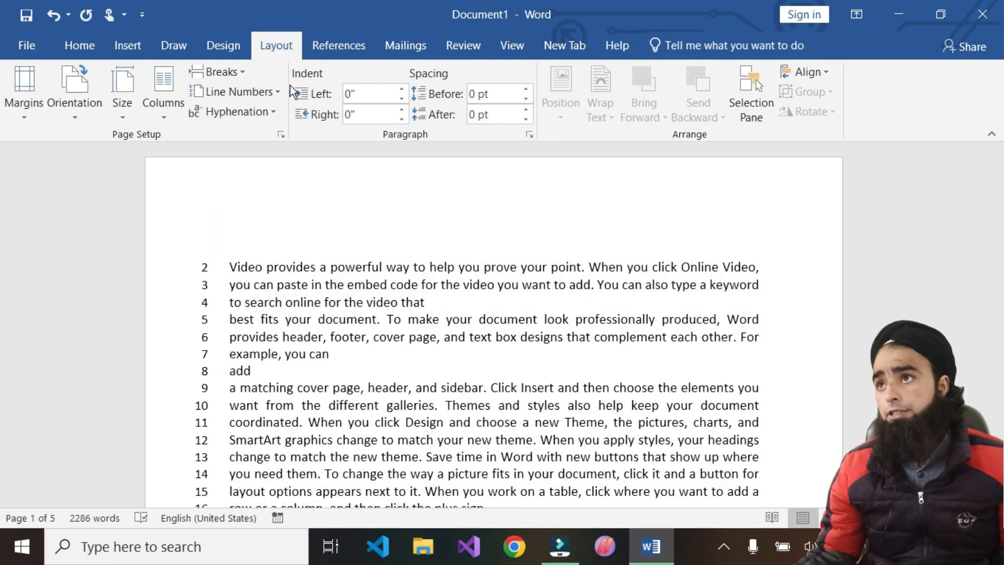
Step: Set the line numbering of the entire document to Restart Each Section and check the numbers in the sections on page one
{"action": "left_click", "coordinate": [235, 92]}
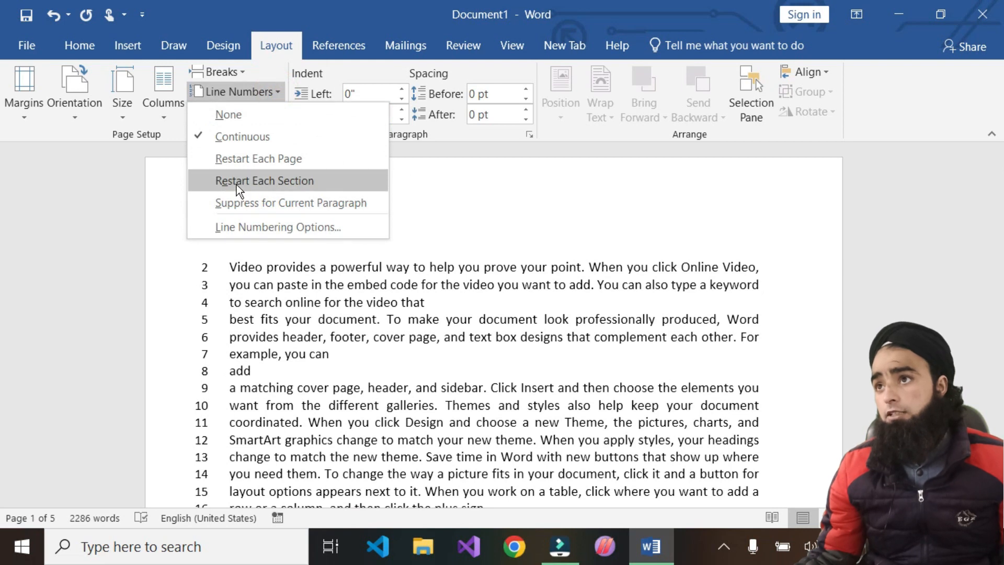
{"action": "left_click", "coordinate": [284, 183]}
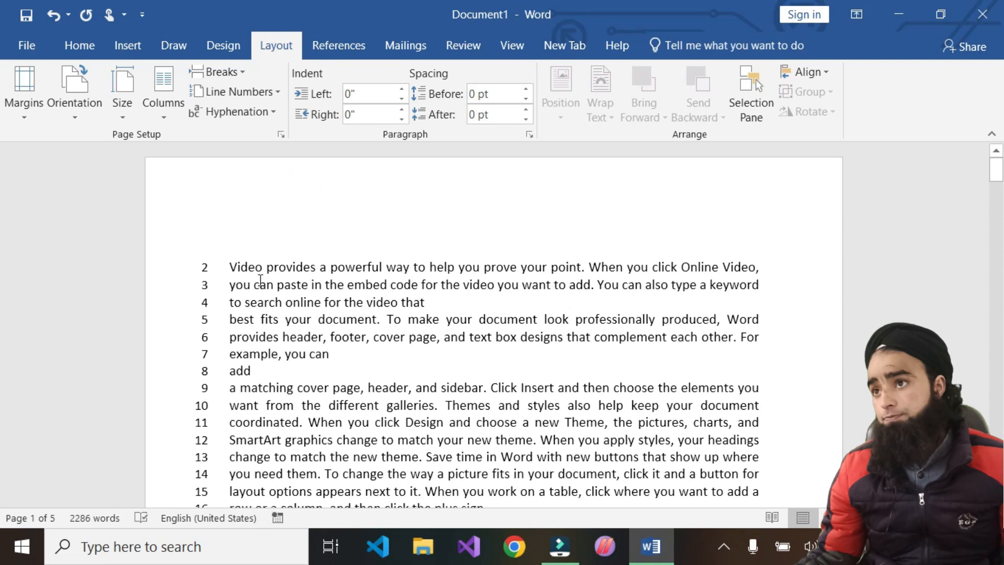
{"action": "key", "text": "ctrl+a"}
{"action": "left_click", "coordinate": [256, 93]}
{"action": "left_click", "coordinate": [259, 176]}
{"action": "left_click", "coordinate": [351, 338]}
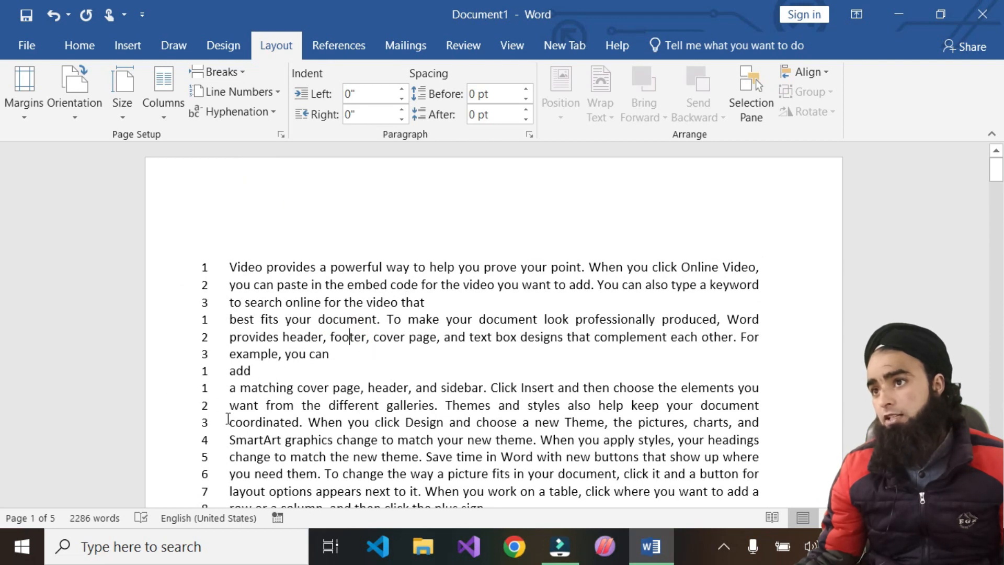
{"action": "scroll", "coordinate": [194, 399], "scroll_direction": "down", "scroll_amount": 3}
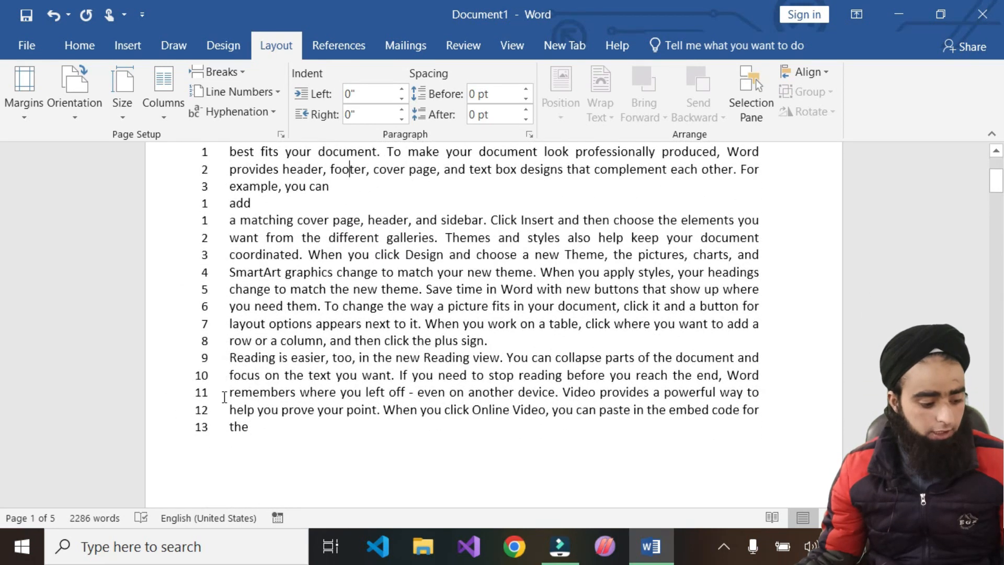
{"action": "scroll", "coordinate": [225, 397], "scroll_direction": "down", "scroll_amount": 6}
{"action": "scroll", "coordinate": [224, 397], "scroll_direction": "up", "scroll_amount": 5}
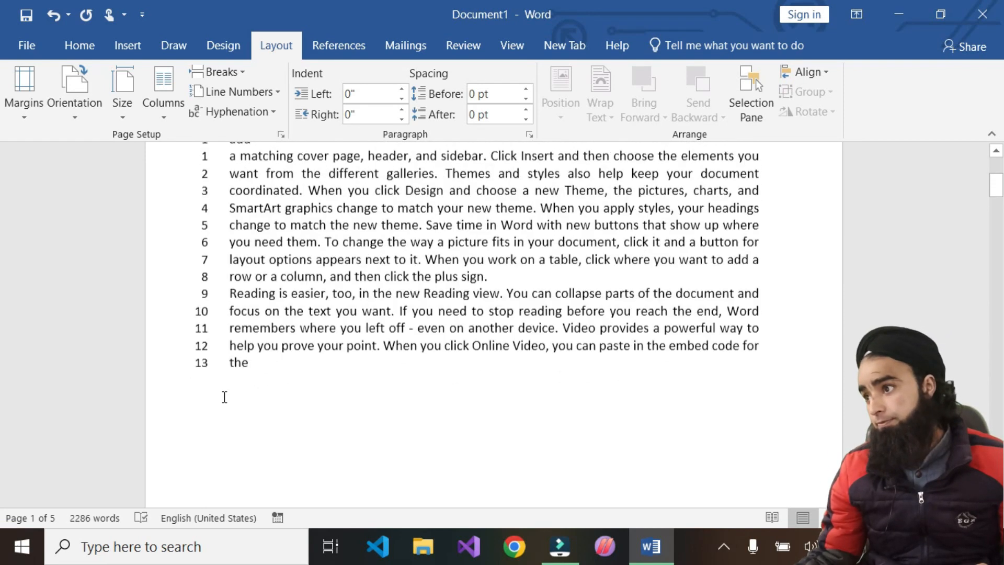
{"action": "scroll", "coordinate": [225, 397], "scroll_direction": "up", "scroll_amount": 1}
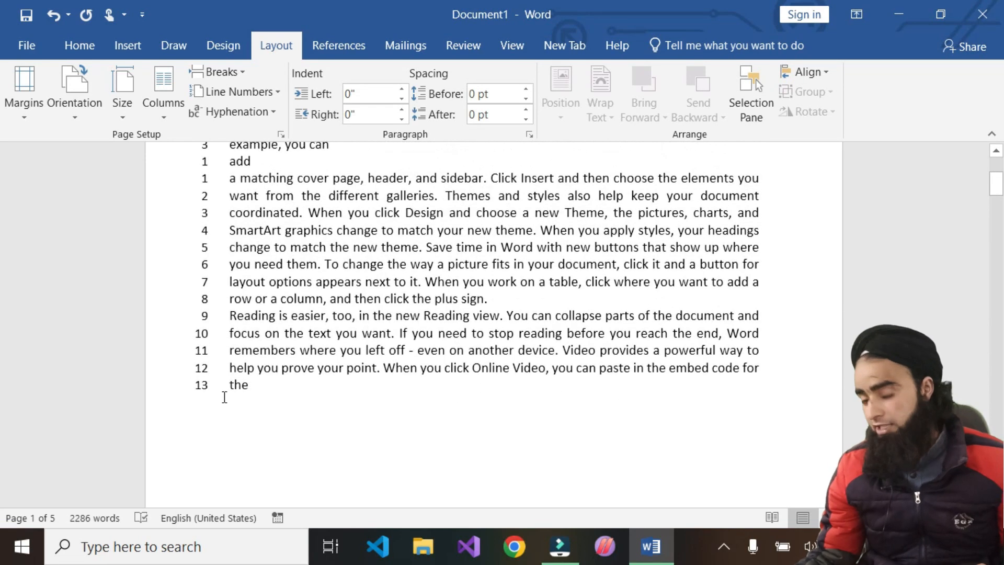
Step: Suppress line numbers for page one's last paragraph, from "Reading is easier" to "embed code for the"
{"action": "left_click", "coordinate": [276, 91]}
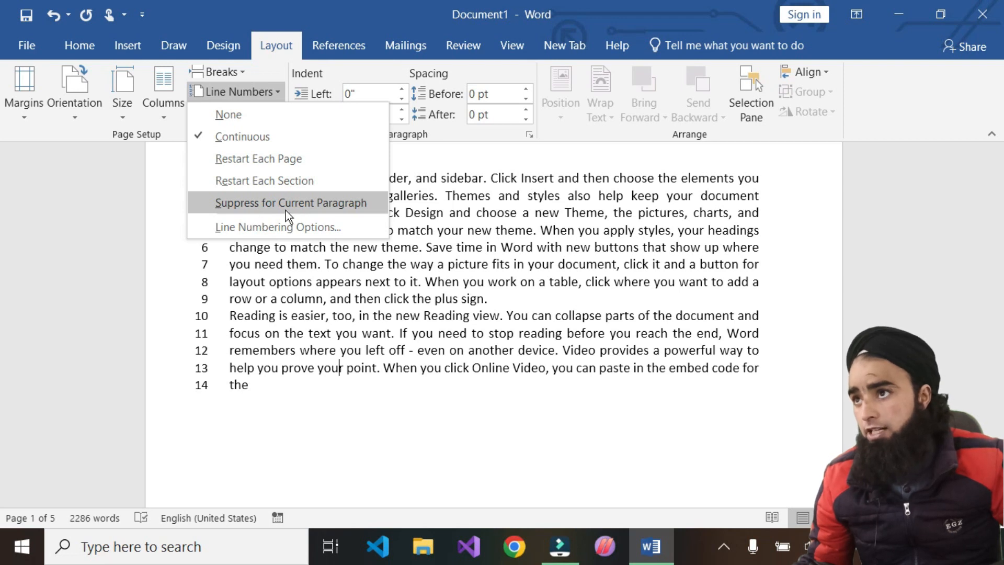
{"action": "left_click", "coordinate": [260, 386]}
{"action": "left_click_drag", "start_coordinate": [222, 314], "coordinate": [271, 382]}
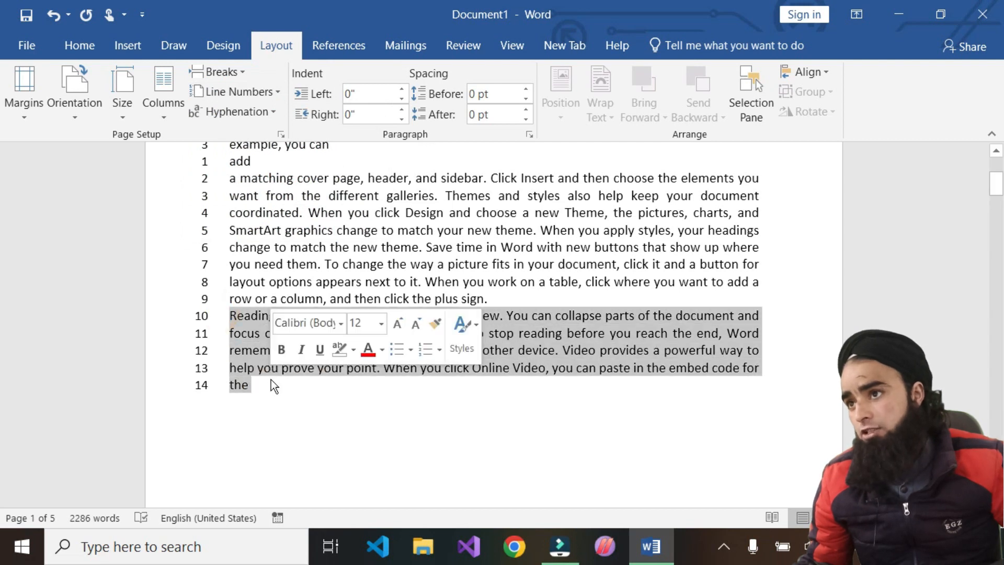
{"action": "left_click", "coordinate": [267, 92]}
{"action": "left_click", "coordinate": [248, 205]}
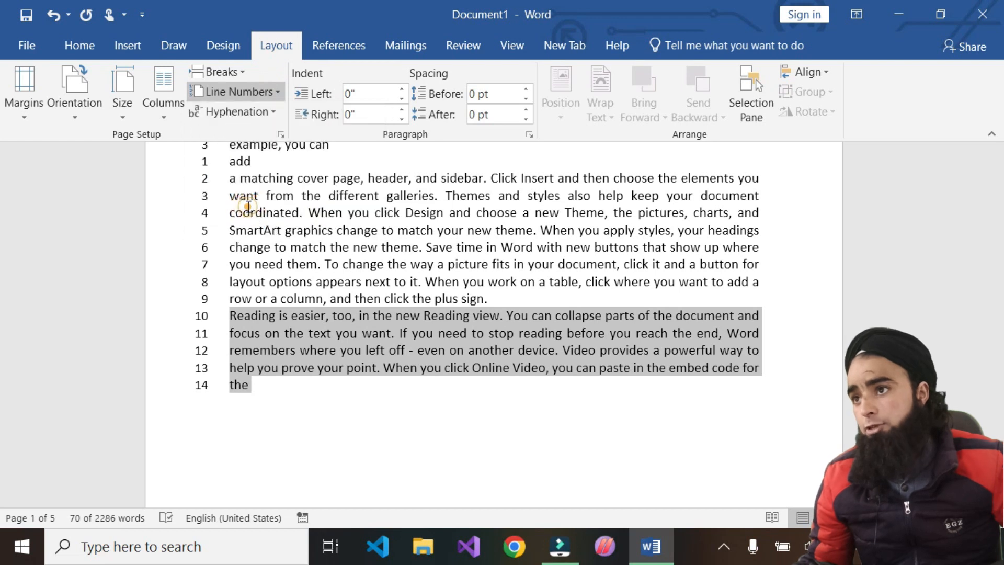
{"action": "scroll", "coordinate": [242, 398], "scroll_direction": "up", "scroll_amount": 5}
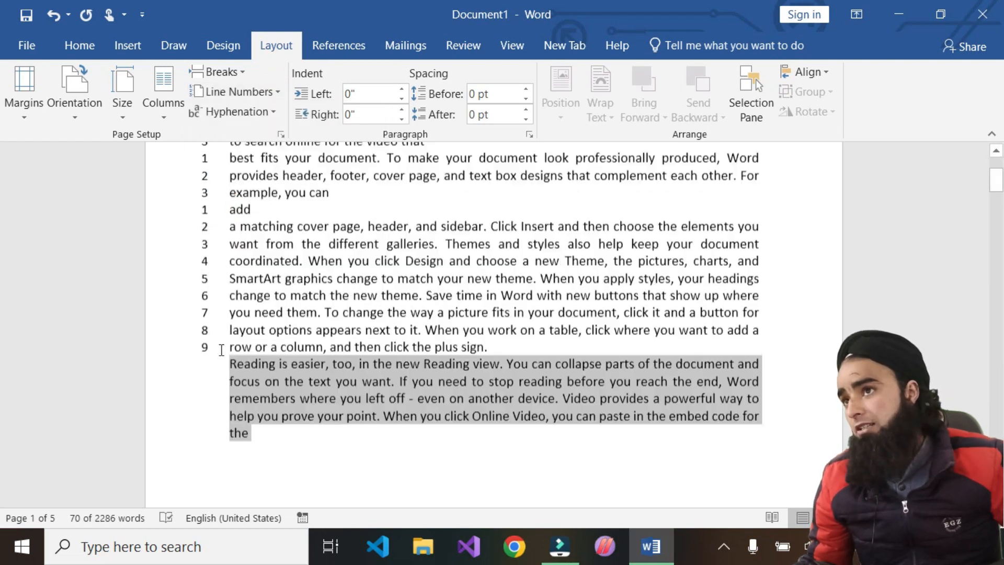
Step: Suppress line numbers for page two's first paragraph, from "video you want to add" to "change to match your"
{"action": "scroll", "coordinate": [219, 348], "scroll_direction": "down", "scroll_amount": 10}
{"action": "scroll", "coordinate": [220, 348], "scroll_direction": "down", "scroll_amount": 5}
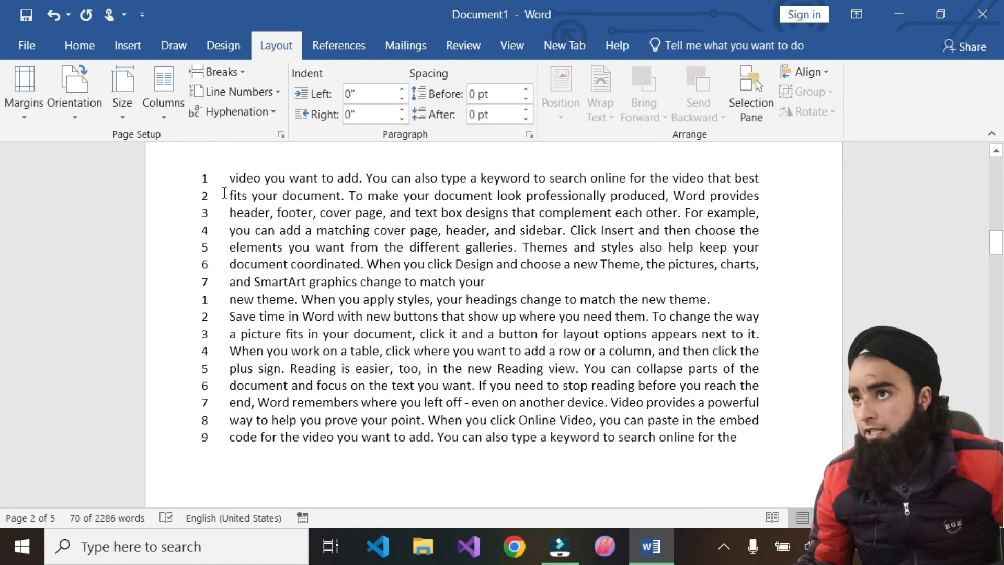
{"action": "left_click_drag", "start_coordinate": [223, 180], "coordinate": [513, 278]}
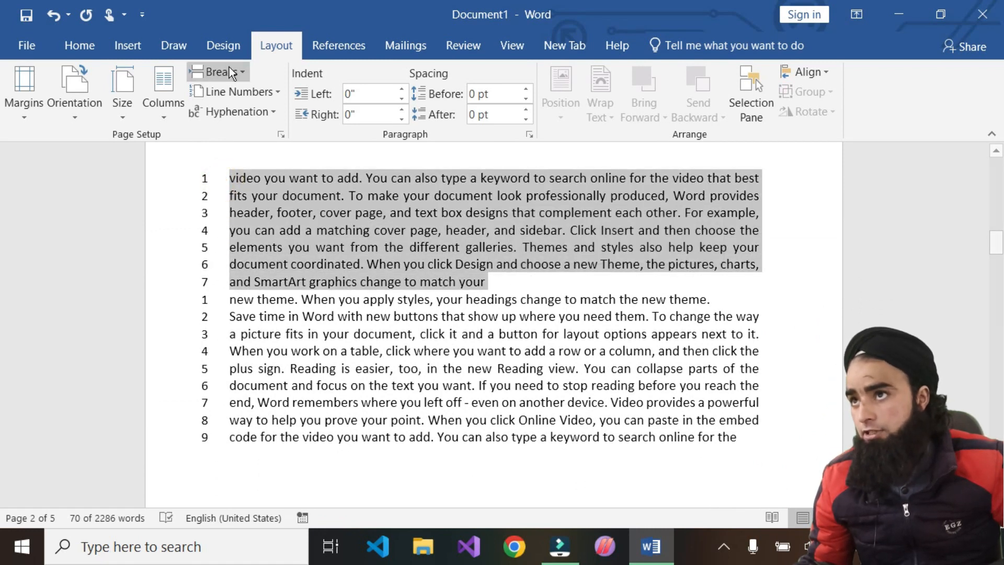
{"action": "left_click", "coordinate": [247, 94]}
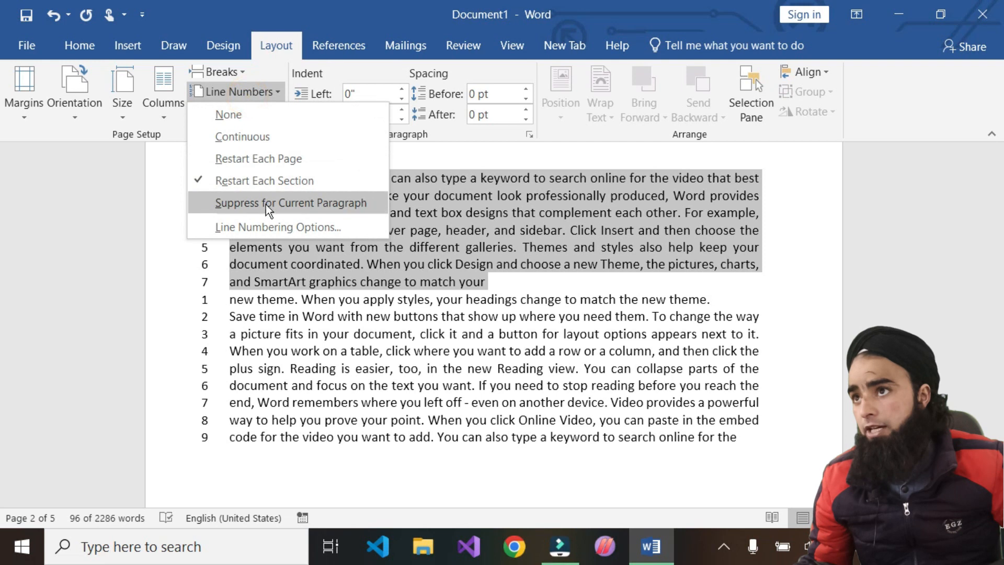
{"action": "left_click", "coordinate": [247, 203]}
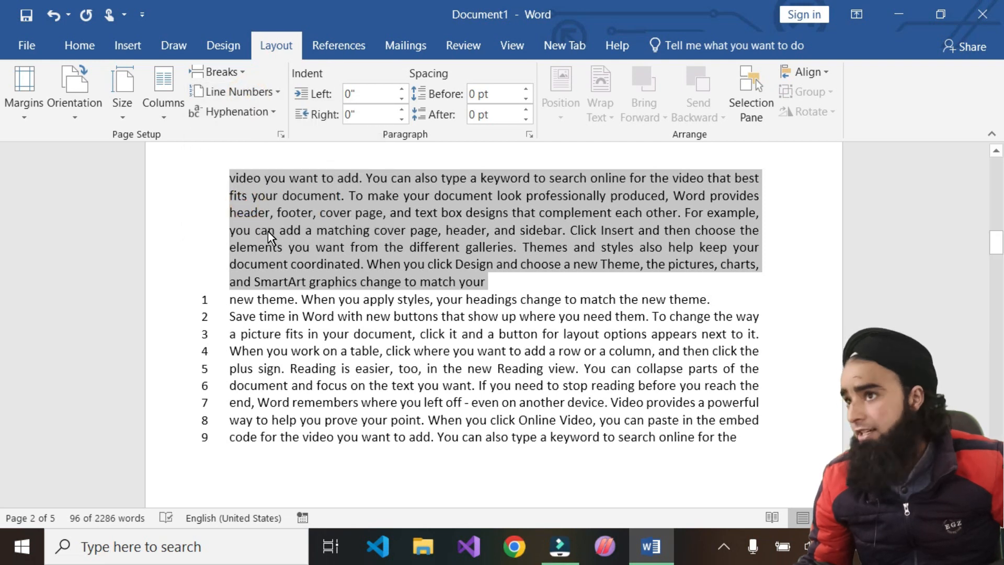
{"action": "scroll", "coordinate": [212, 350], "scroll_direction": "down", "scroll_amount": 6}
{"action": "scroll", "coordinate": [373, 335], "scroll_direction": "up", "scroll_amount": 8}
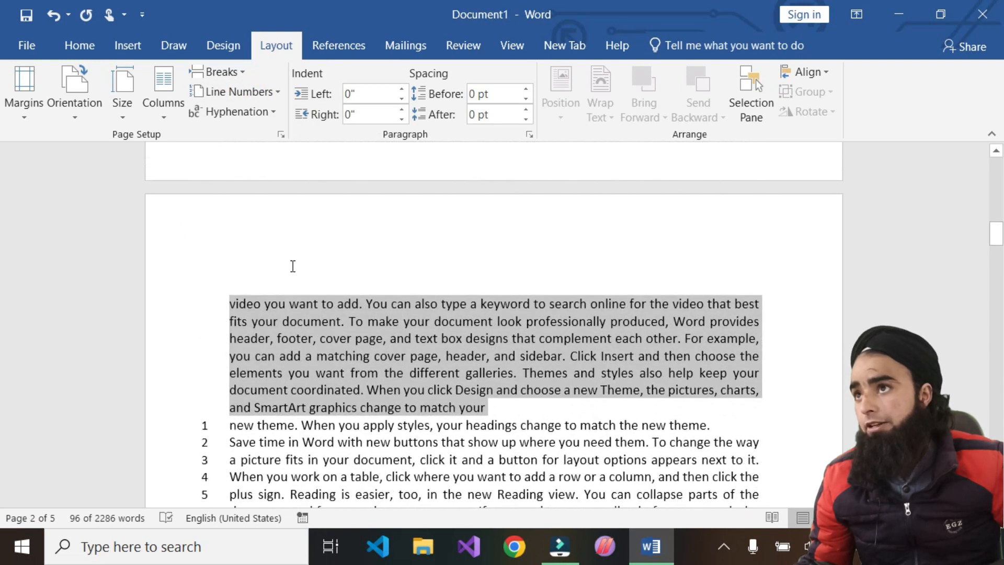
Step: Review the line numbering options in the Page Setup dialog for the section at page two's start, and dismiss it without changes
{"action": "left_click", "coordinate": [293, 266]}
{"action": "left_click", "coordinate": [251, 92]}
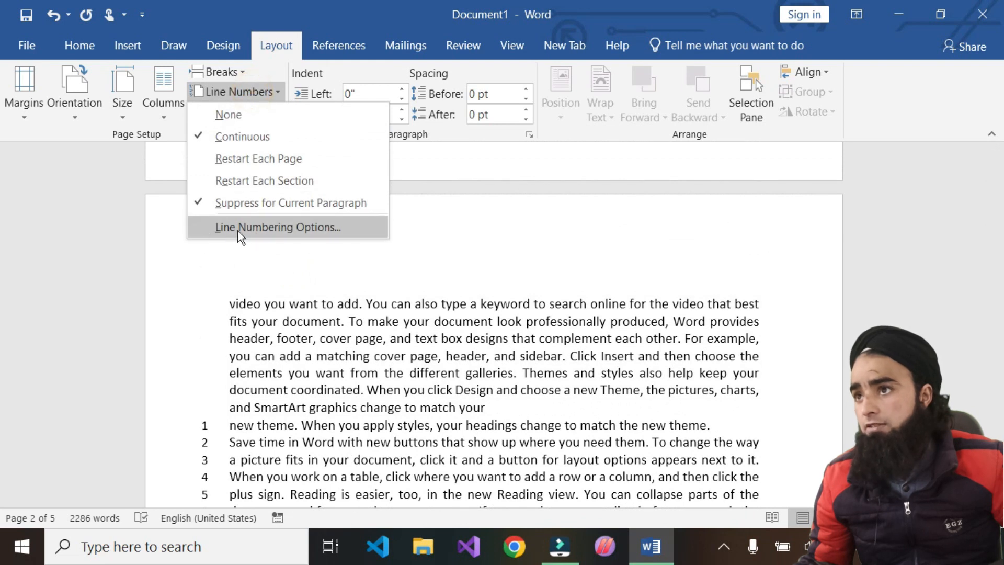
{"action": "left_click", "coordinate": [291, 230]}
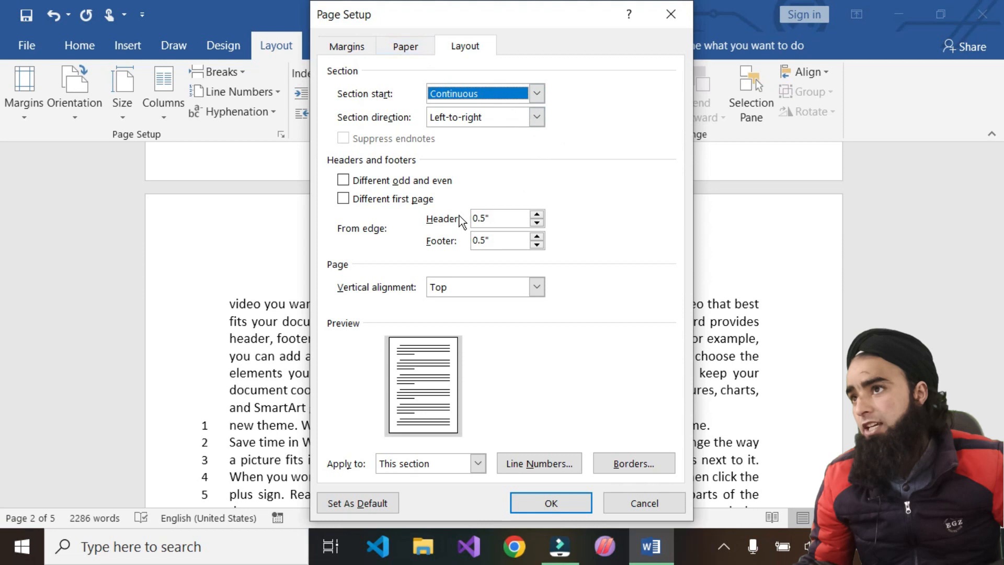
{"action": "left_click", "coordinate": [629, 508]}
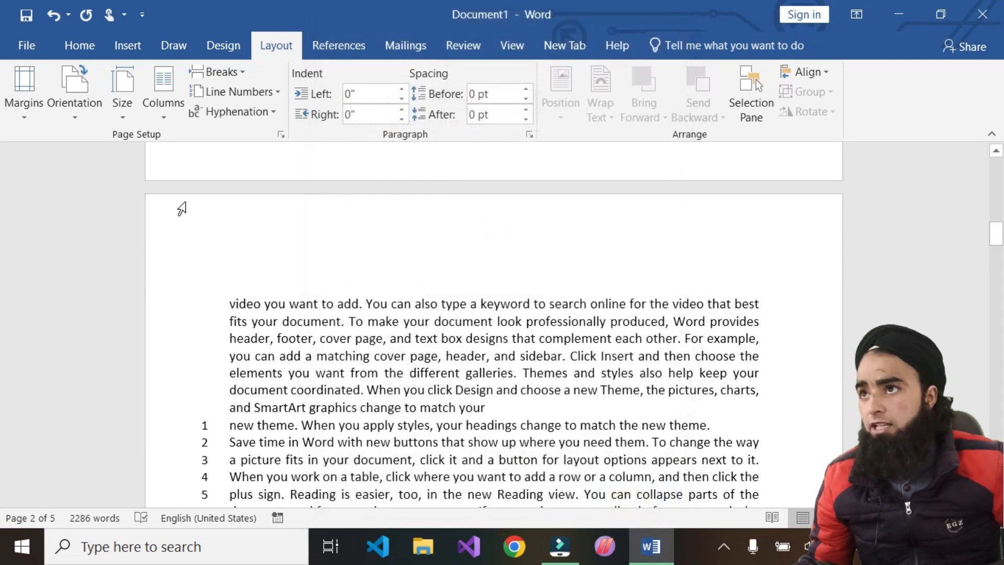
Step: Remove line numbering from the entire document by setting it to None, and check the text on page one
{"action": "left_click", "coordinate": [271, 93]}
{"action": "left_click", "coordinate": [226, 136]}
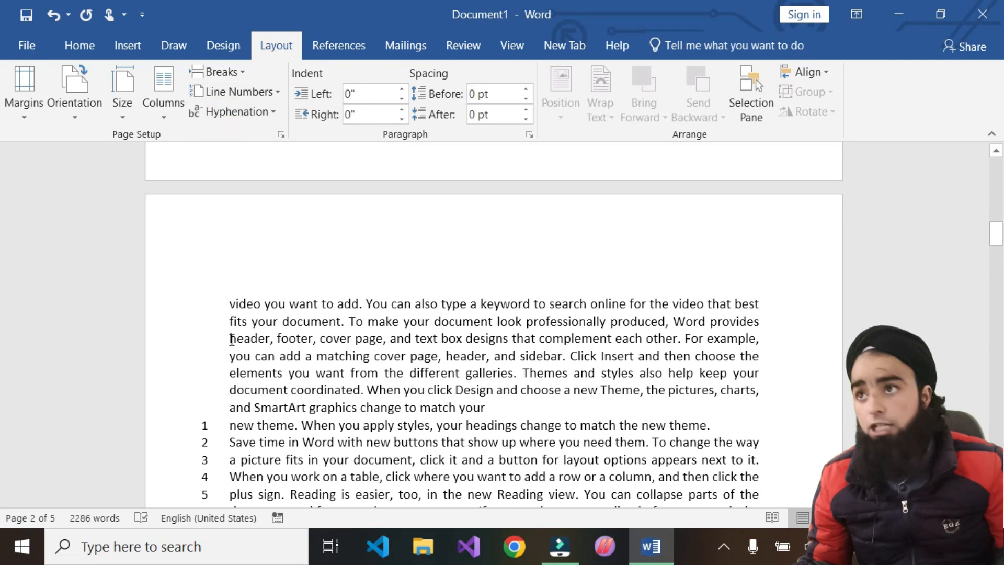
{"action": "key", "text": "ctrl+a"}
{"action": "left_click", "coordinate": [235, 92]}
{"action": "left_click", "coordinate": [235, 112]}
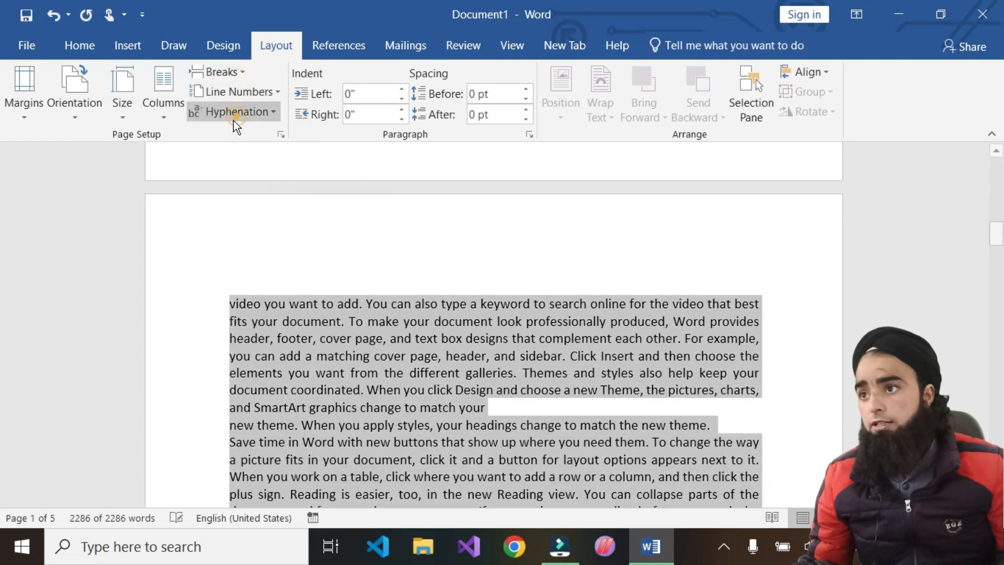
{"action": "left_click", "coordinate": [349, 272]}
{"action": "scroll", "coordinate": [291, 249], "scroll_direction": "down", "scroll_amount": 5}
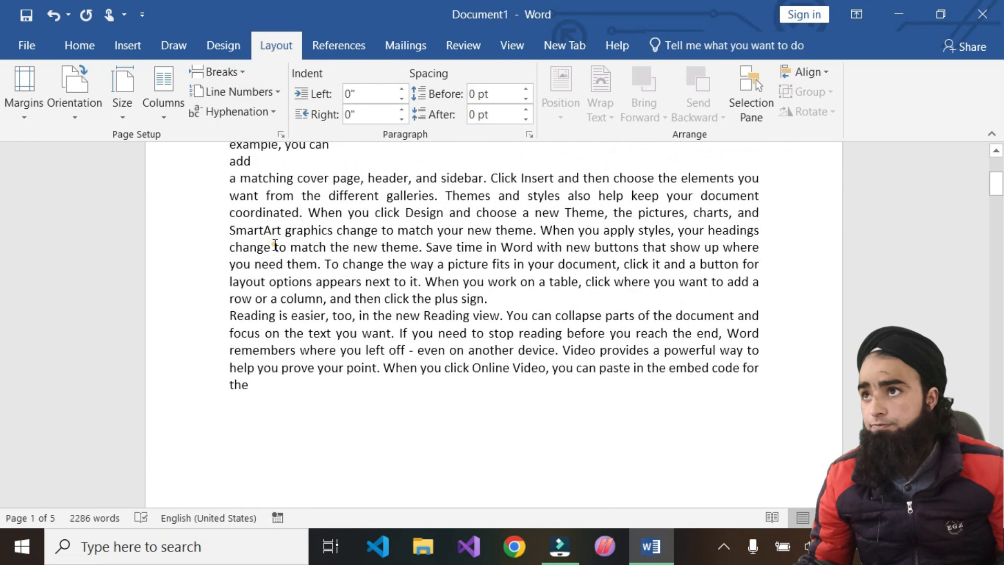
{"action": "left_click", "coordinate": [275, 246]}
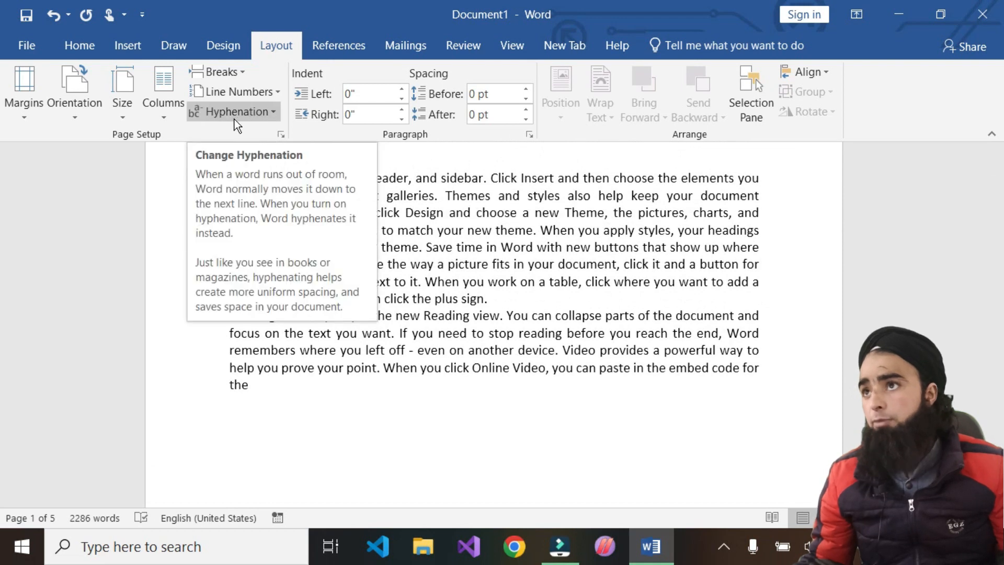
Step: Select page one's opening text from "Video provides" to "add" and turn on Automatic hyphenation
{"action": "scroll", "coordinate": [320, 415], "scroll_direction": "up", "scroll_amount": 3}
{"action": "scroll", "coordinate": [320, 414], "scroll_direction": "up", "scroll_amount": 1}
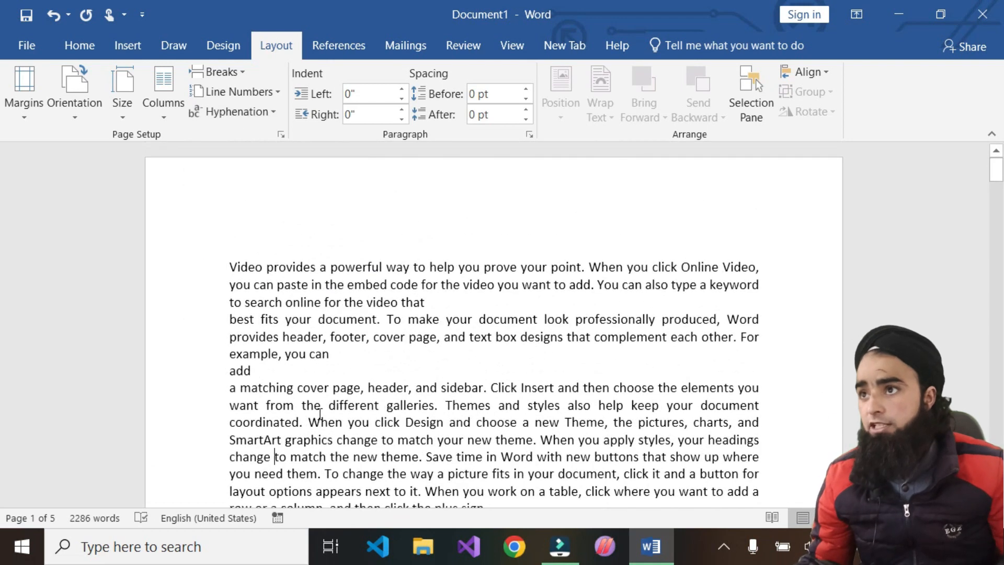
{"action": "left_click_drag", "start_coordinate": [230, 270], "coordinate": [346, 377]}
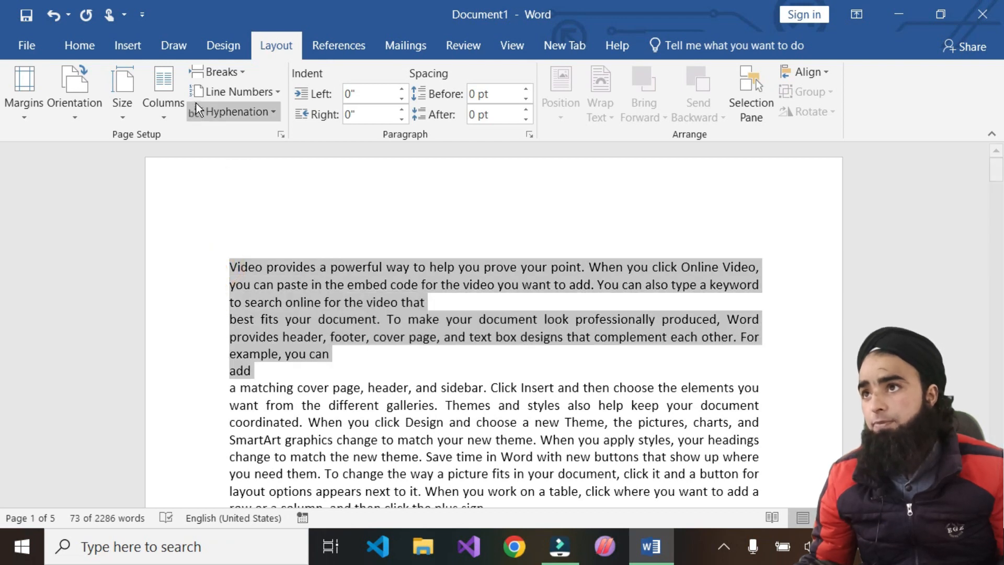
{"action": "left_click", "coordinate": [248, 114]}
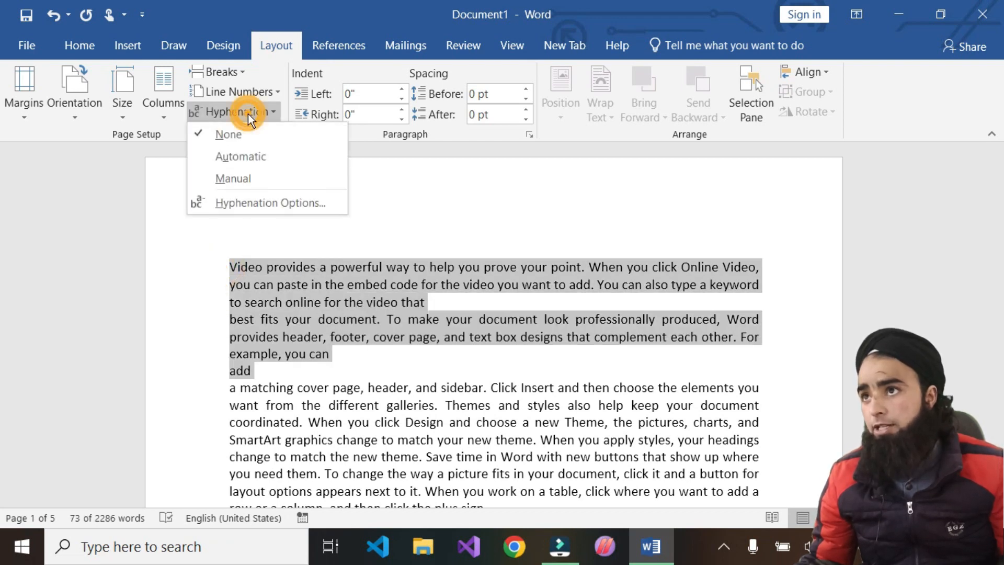
{"action": "left_click", "coordinate": [251, 156]}
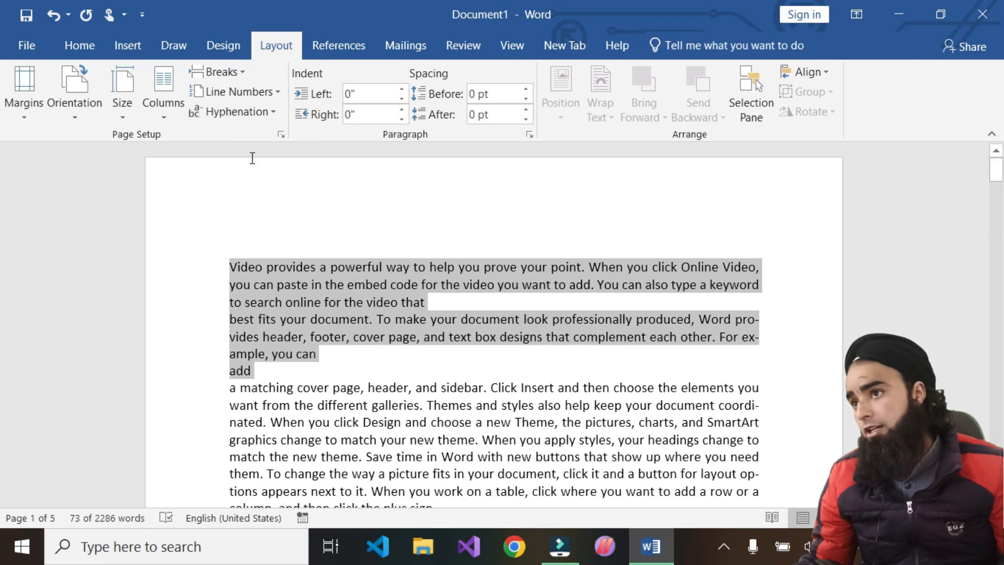
Step: Examine how words are hyphenated at the line ends of page one's opening paragraphs and continue on the following lines
{"action": "left_click", "coordinate": [230, 115]}
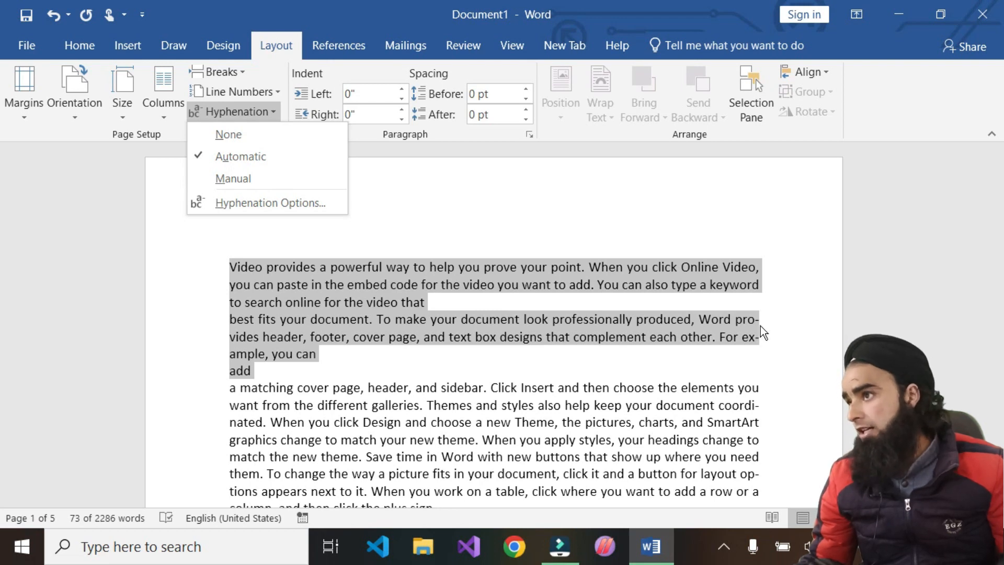
{"action": "left_click", "coordinate": [749, 361]}
{"action": "left_click", "coordinate": [746, 322]}
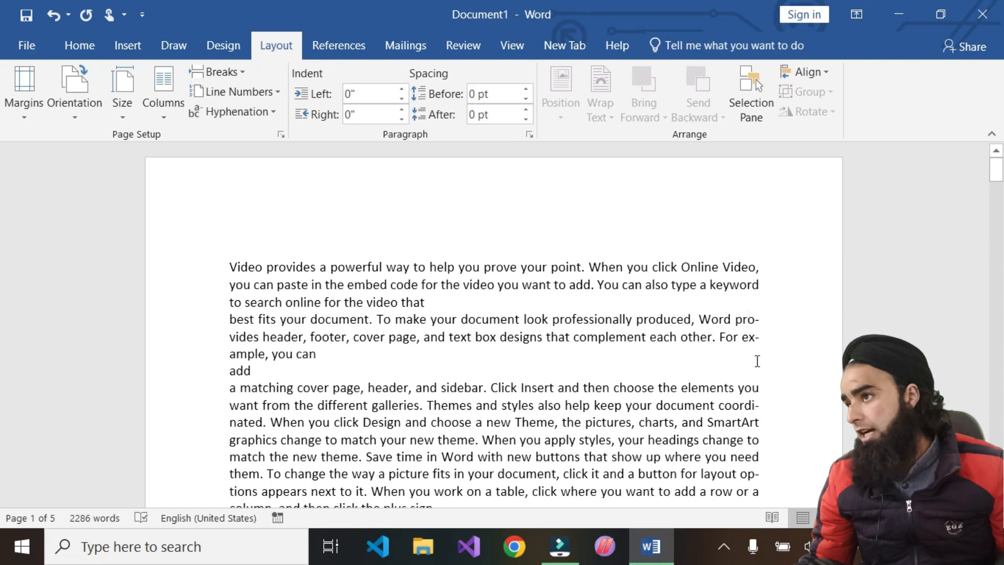
{"action": "scroll", "coordinate": [757, 361], "scroll_direction": "up", "scroll_amount": 20}
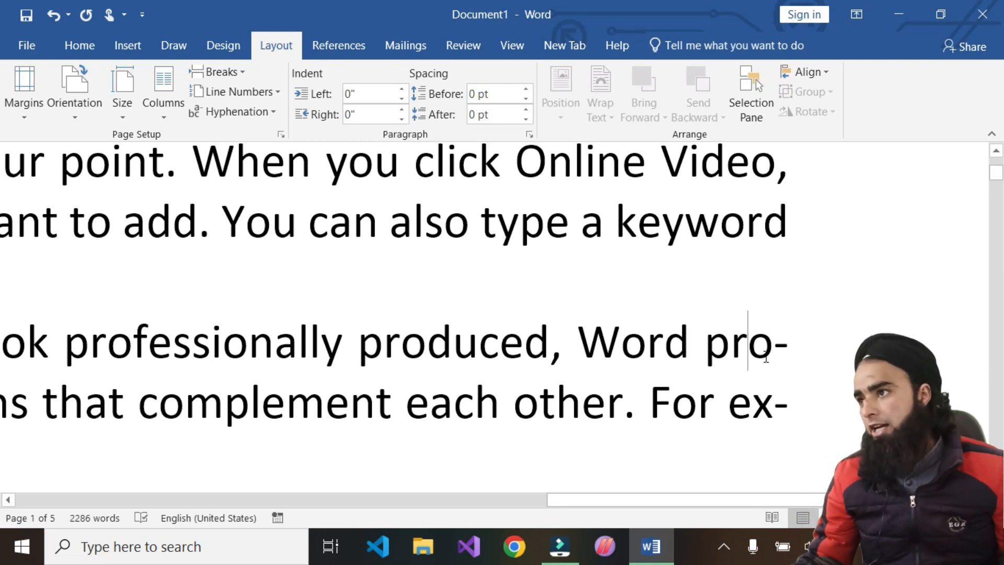
{"action": "scroll", "coordinate": [768, 357], "scroll_direction": "down", "scroll_amount": 3, "text": "ctrl"}
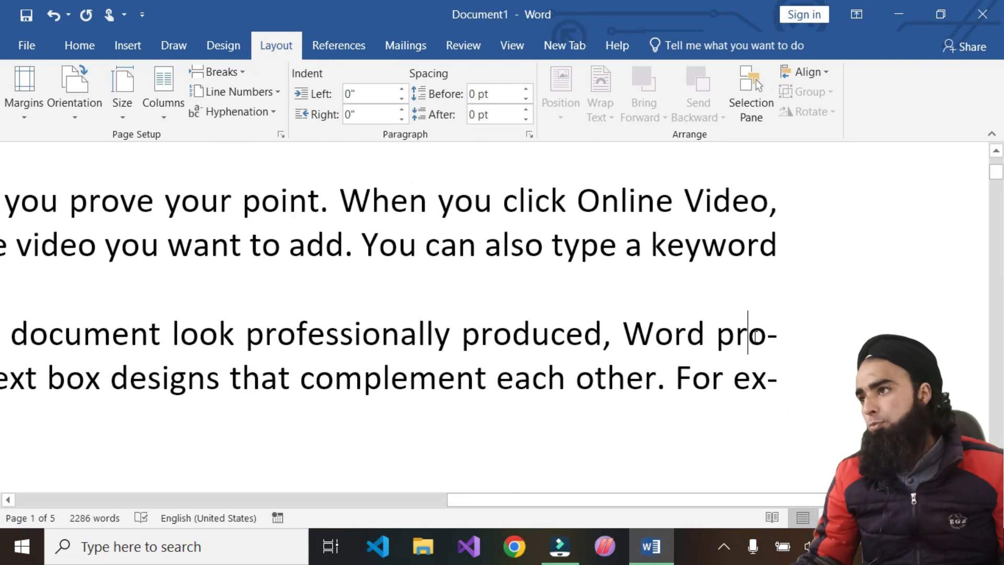
{"action": "left_click_drag", "start_coordinate": [607, 506], "coordinate": [200, 491]}
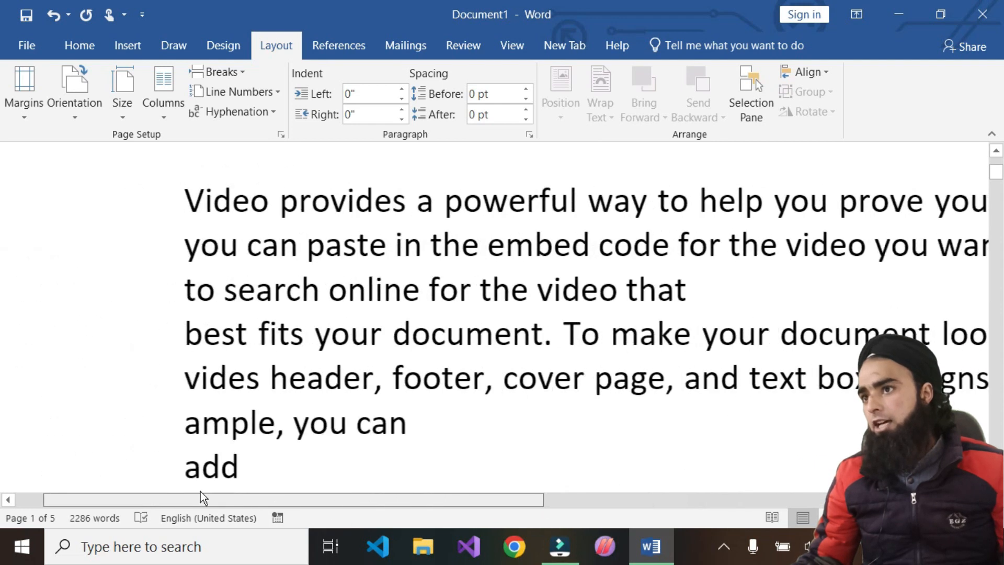
{"action": "left_click_drag", "start_coordinate": [391, 504], "coordinate": [821, 504]}
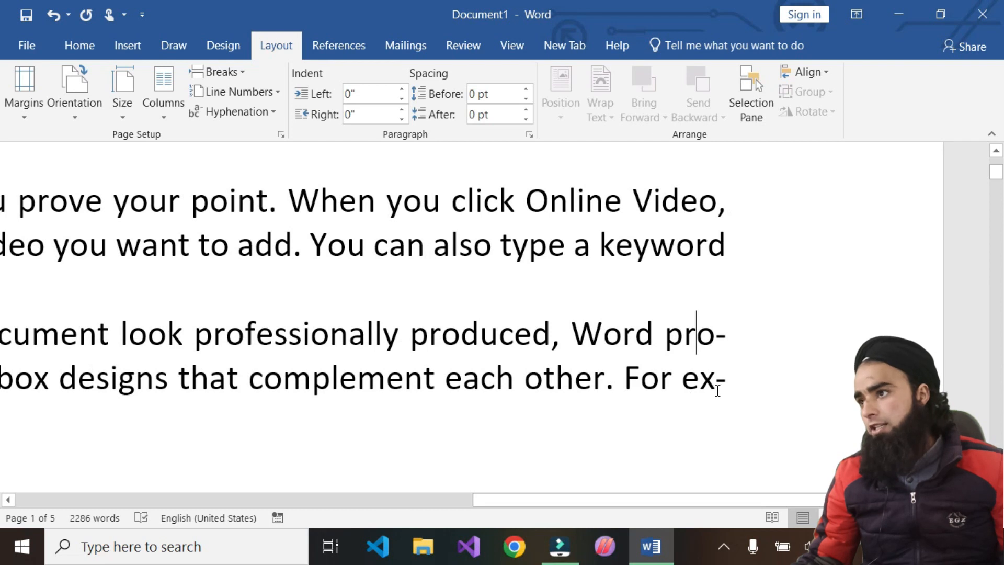
{"action": "left_click_drag", "start_coordinate": [529, 503], "coordinate": [118, 446]}
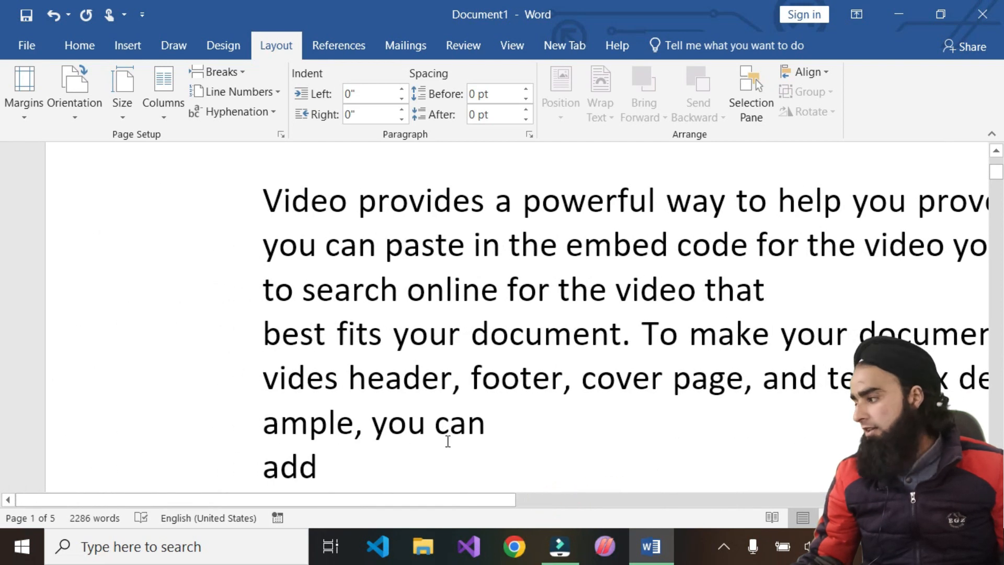
{"action": "scroll", "coordinate": [416, 357], "scroll_direction": "down", "scroll_amount": 10}
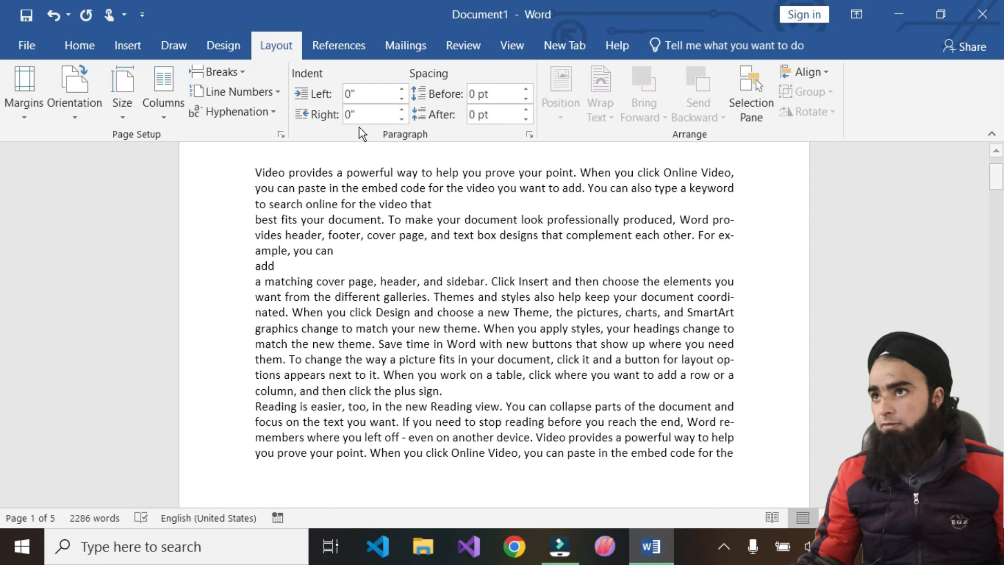
Step: Set hyphenation to None and left-align the text of the entire document
{"action": "left_click", "coordinate": [246, 112]}
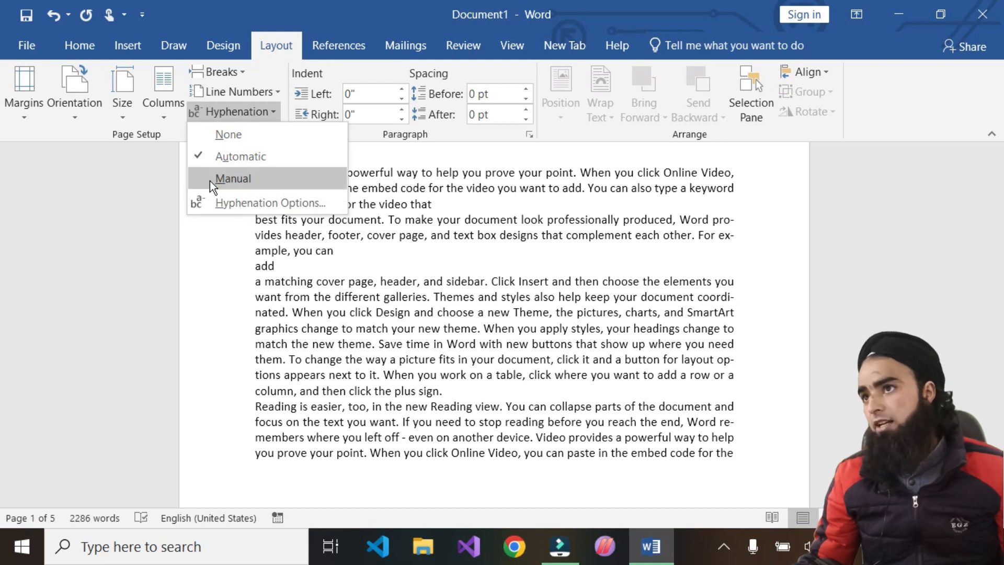
{"action": "left_click", "coordinate": [237, 135]}
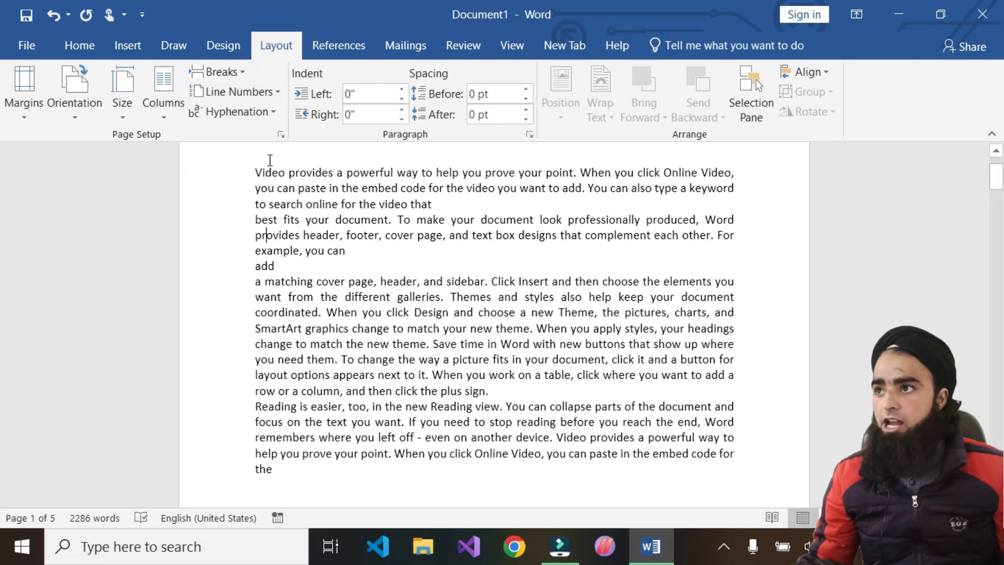
{"action": "key", "text": "ctrl+a"}
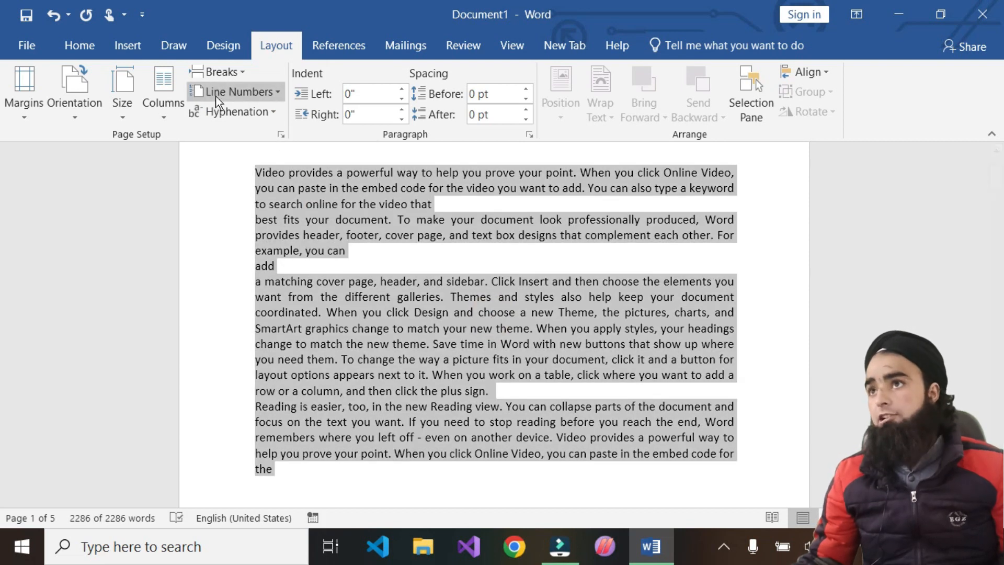
{"action": "left_click", "coordinate": [80, 46]}
{"action": "left_click", "coordinate": [297, 106]}
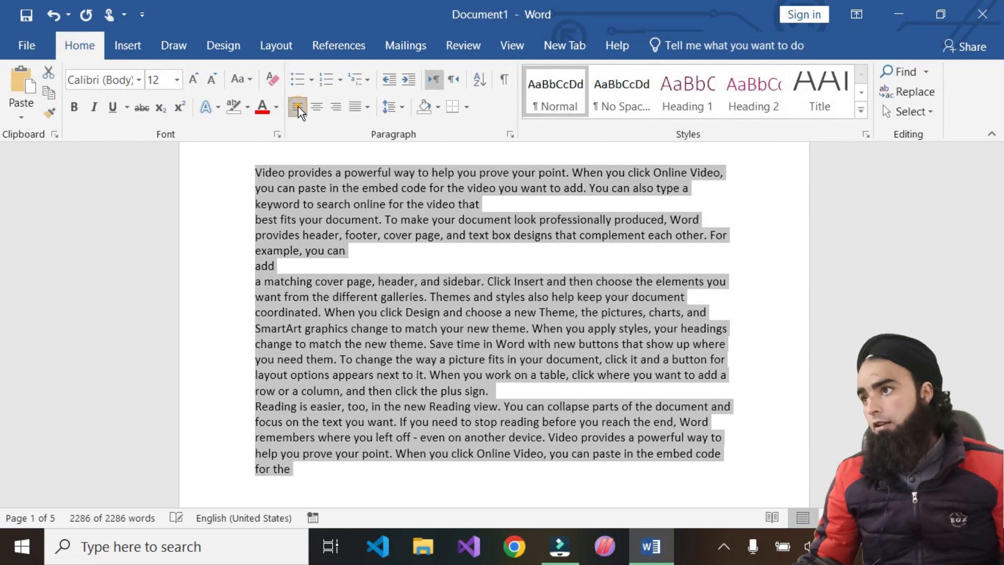
{"action": "left_click", "coordinate": [613, 393]}
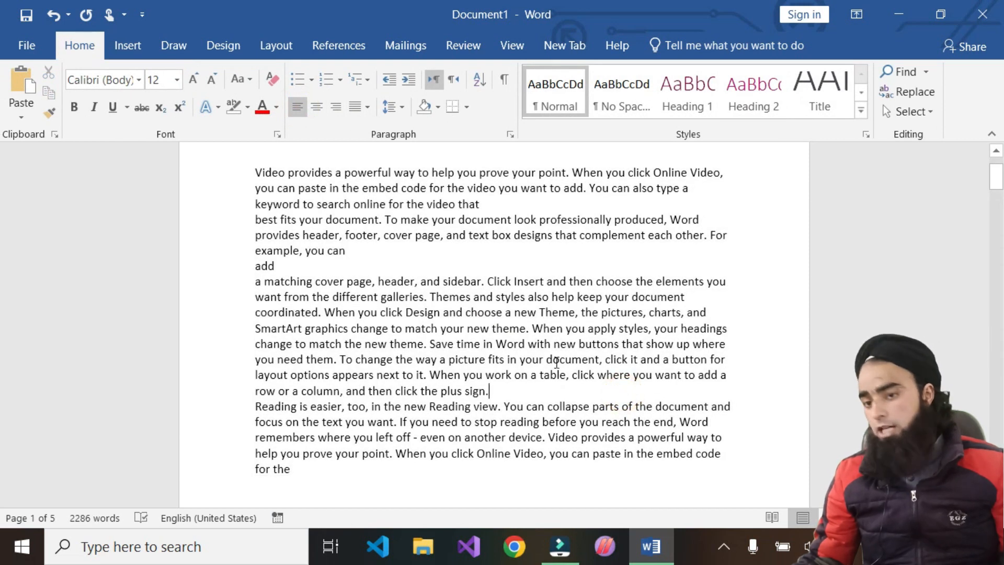
Step: Apply Automatic hyphenation to the entire left-aligned document
{"action": "key", "text": "ctrl+a"}
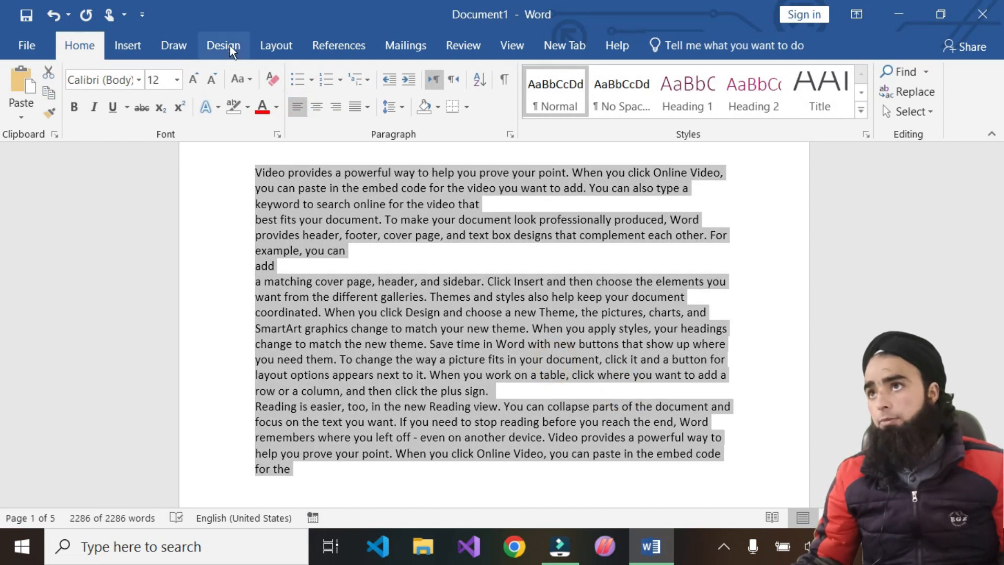
{"action": "left_click", "coordinate": [275, 45]}
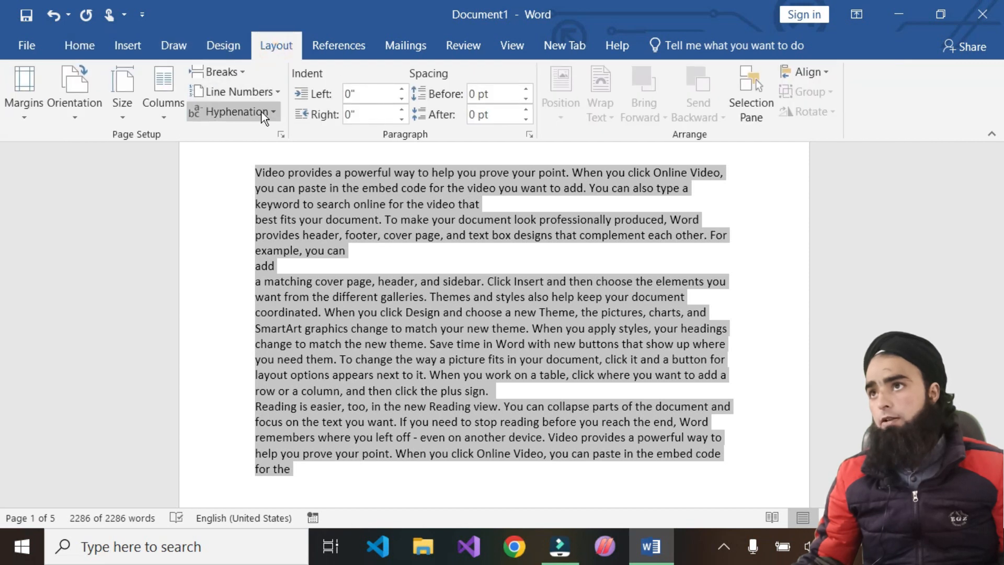
{"action": "left_click", "coordinate": [262, 112]}
{"action": "left_click", "coordinate": [246, 155]}
{"action": "left_click", "coordinate": [246, 151]}
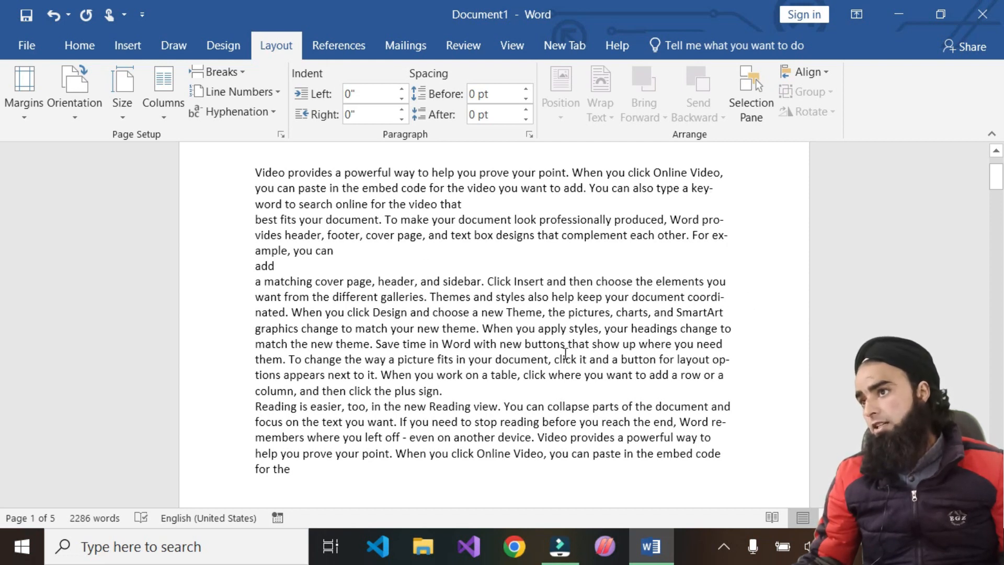
Step: Select the entire document and set its hyphenation back to None
{"action": "key", "text": "ctrl+a"}
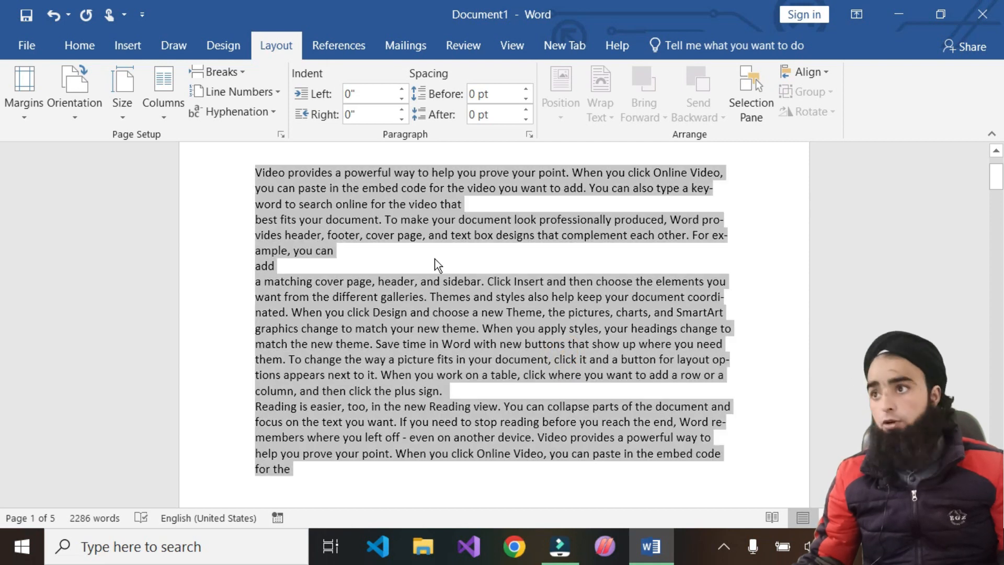
{"action": "left_click", "coordinate": [241, 114]}
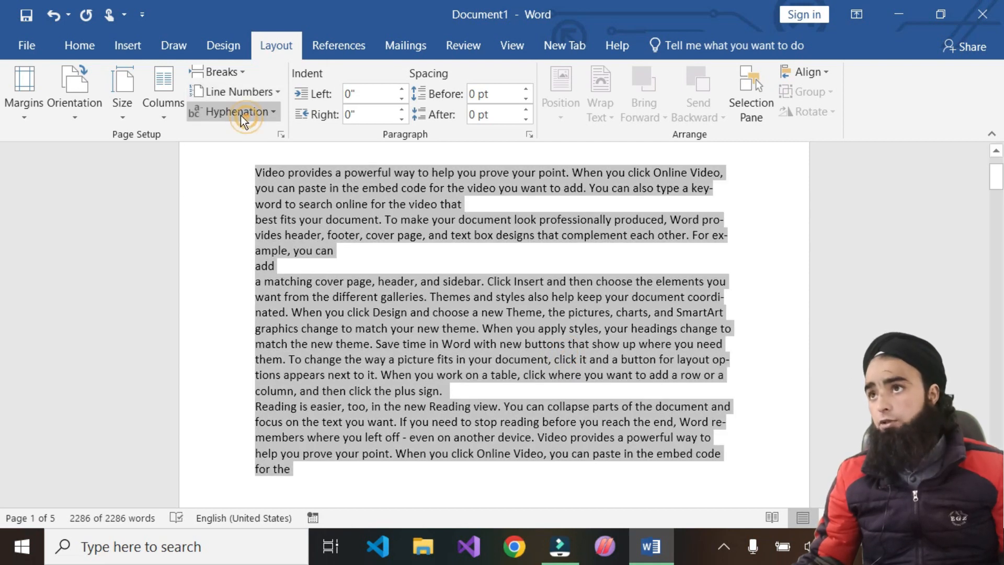
{"action": "left_click", "coordinate": [224, 133]}
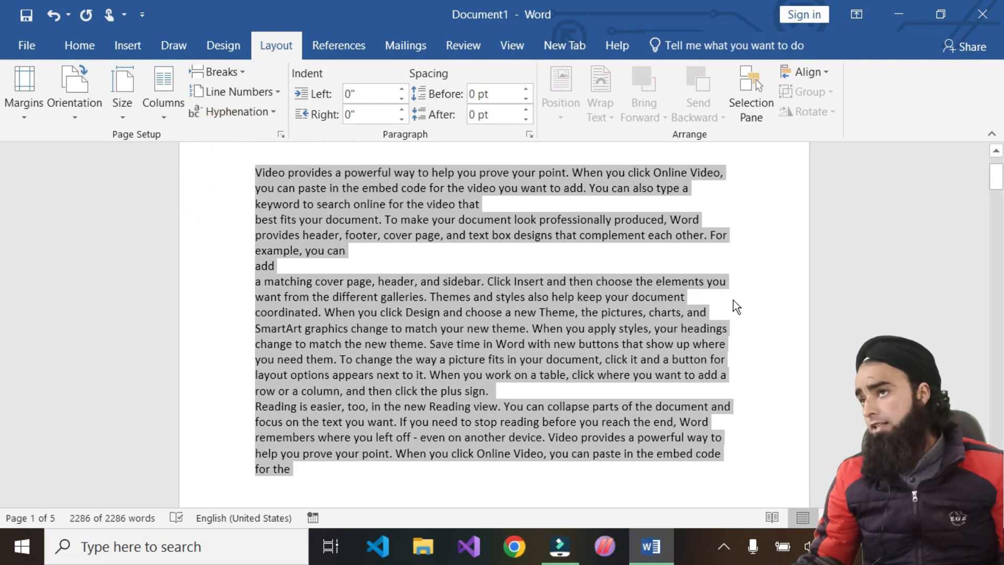
Step: Apply Automatic hyphenation to the entire document and justify its text
{"action": "left_click", "coordinate": [225, 111]}
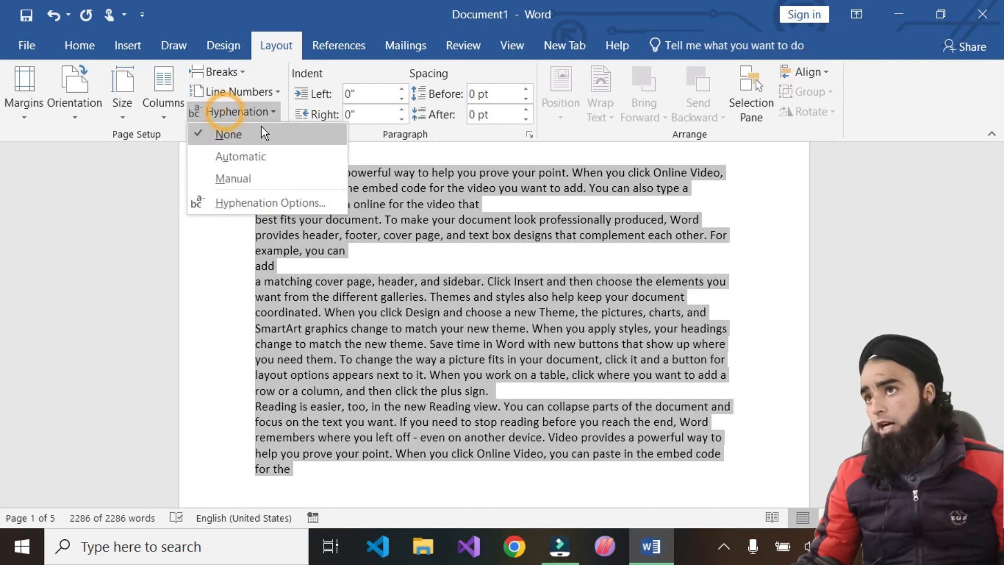
{"action": "left_click", "coordinate": [240, 158]}
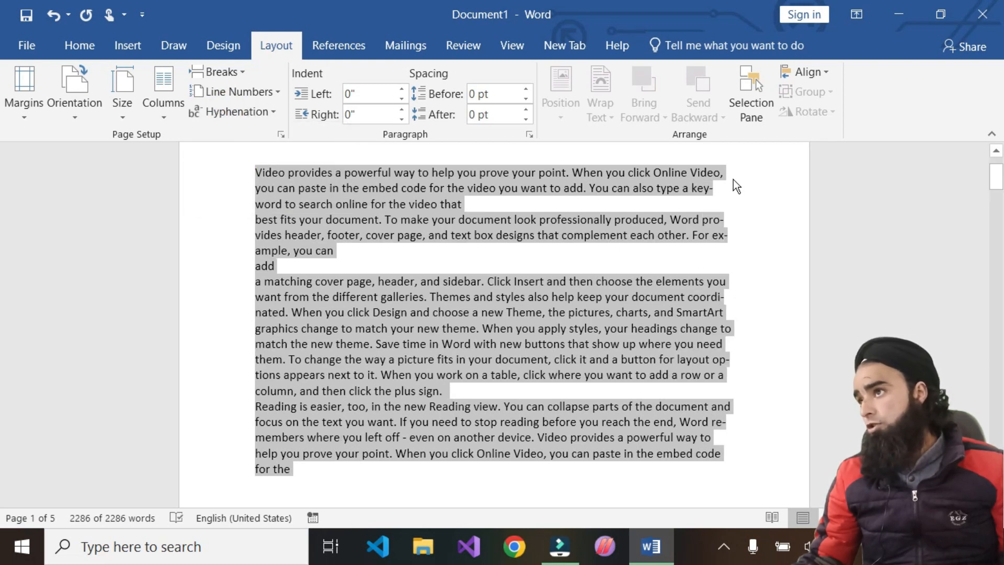
{"action": "left_click", "coordinate": [102, 45]}
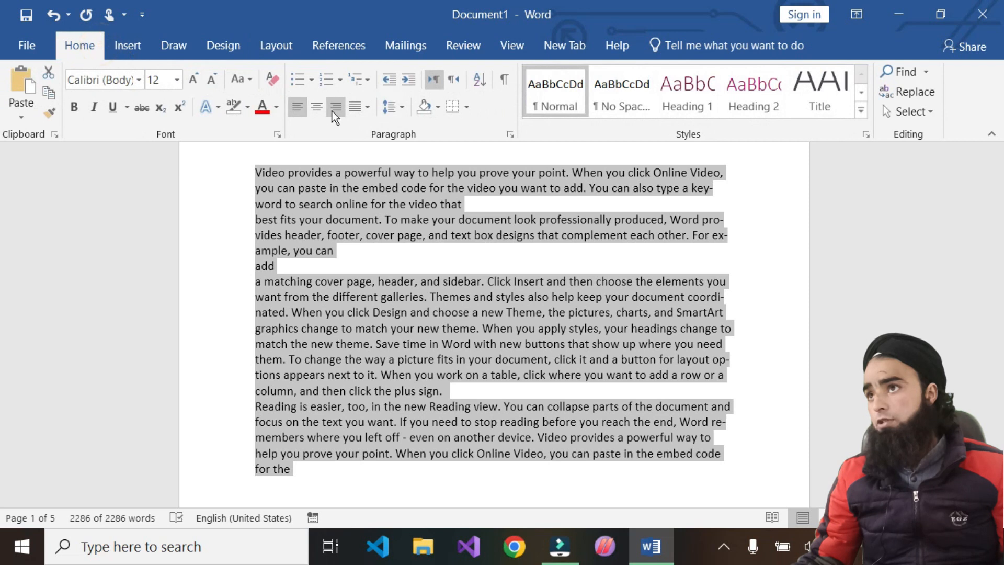
{"action": "left_click", "coordinate": [369, 108]}
{"action": "left_click", "coordinate": [374, 133]}
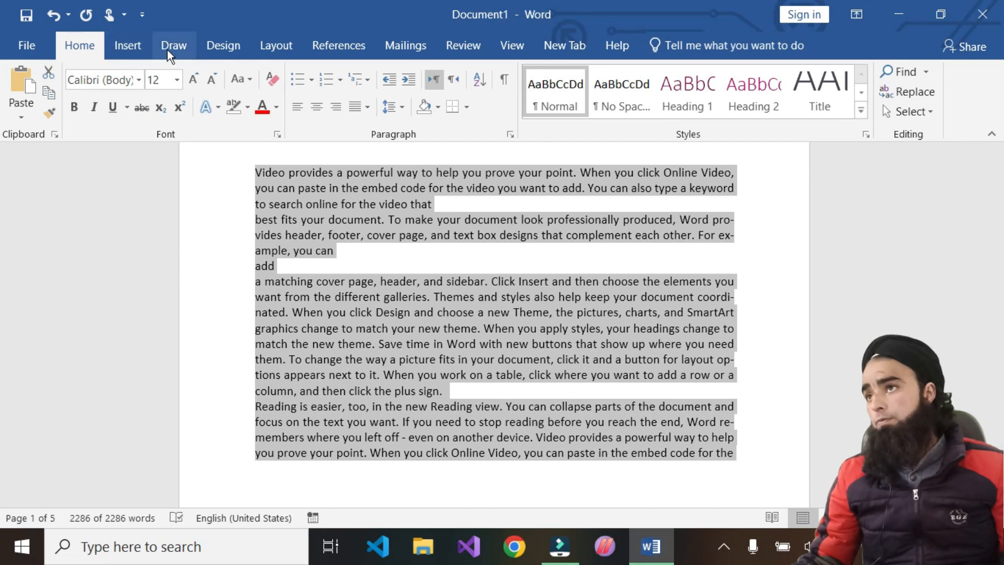
{"action": "left_click", "coordinate": [585, 388]}
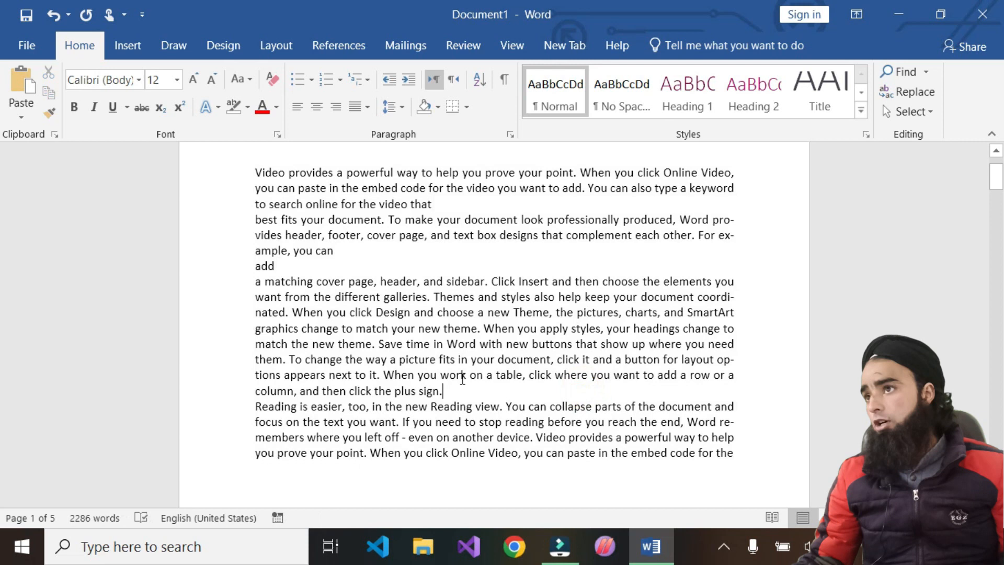
Step: Select the opening text down to "click the plus sign." and set hyphenation to None
{"action": "left_click_drag", "start_coordinate": [258, 171], "coordinate": [471, 393]}
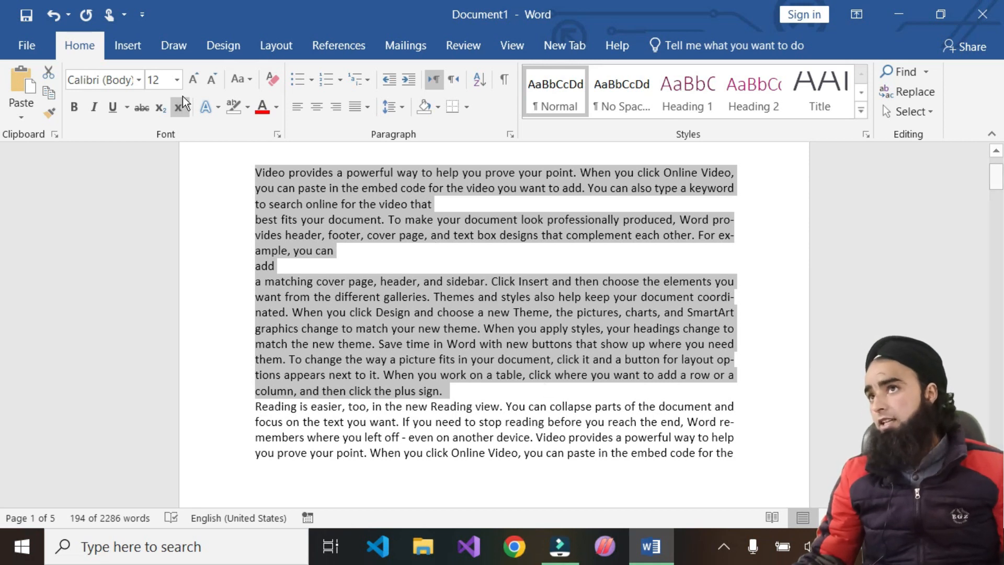
{"action": "left_click", "coordinate": [288, 49]}
{"action": "left_click", "coordinate": [244, 111]}
{"action": "left_click", "coordinate": [233, 139]}
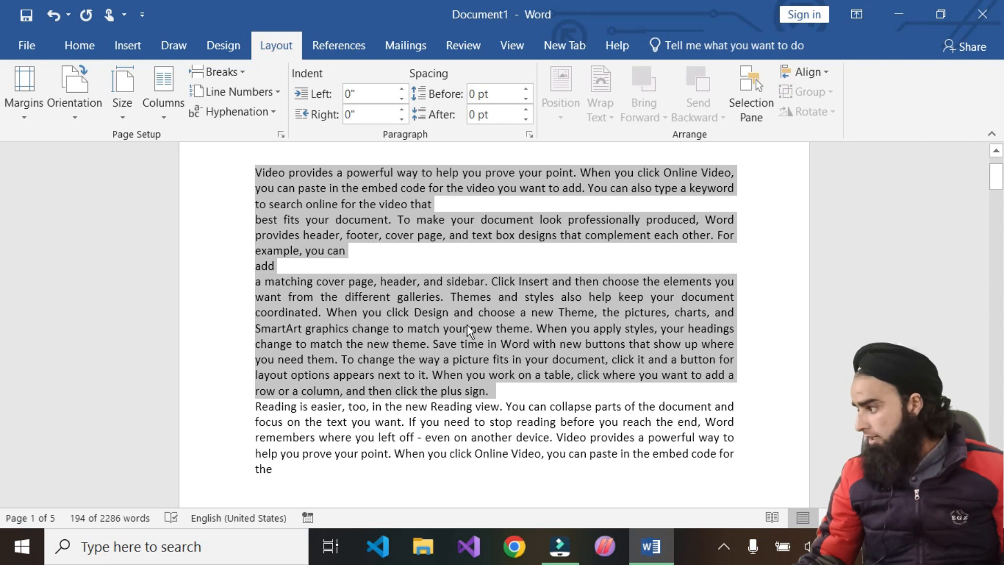
Step: Select the entire document and set its hyphenation to Automatic
{"action": "key", "text": "ctrl+a"}
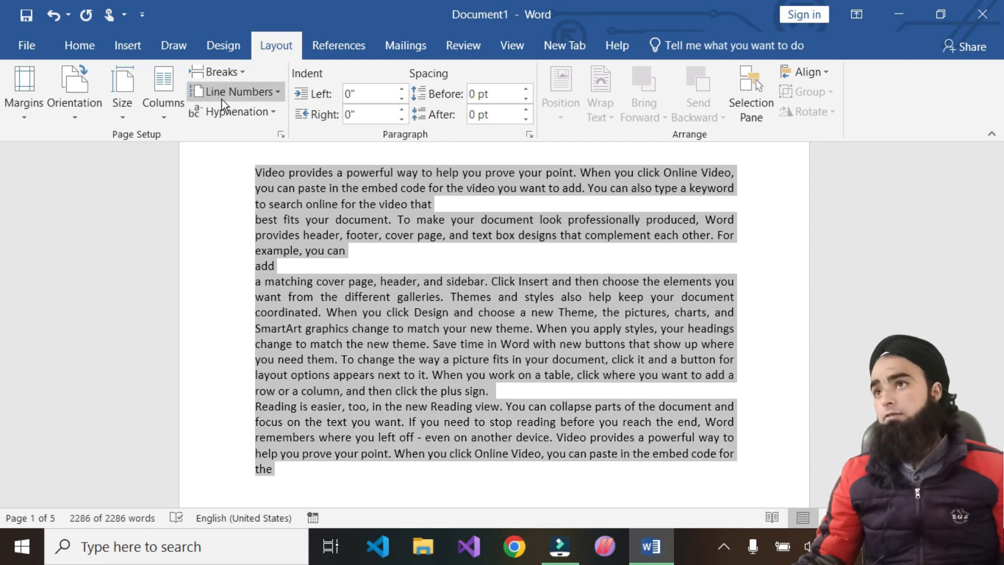
{"action": "left_click", "coordinate": [235, 112]}
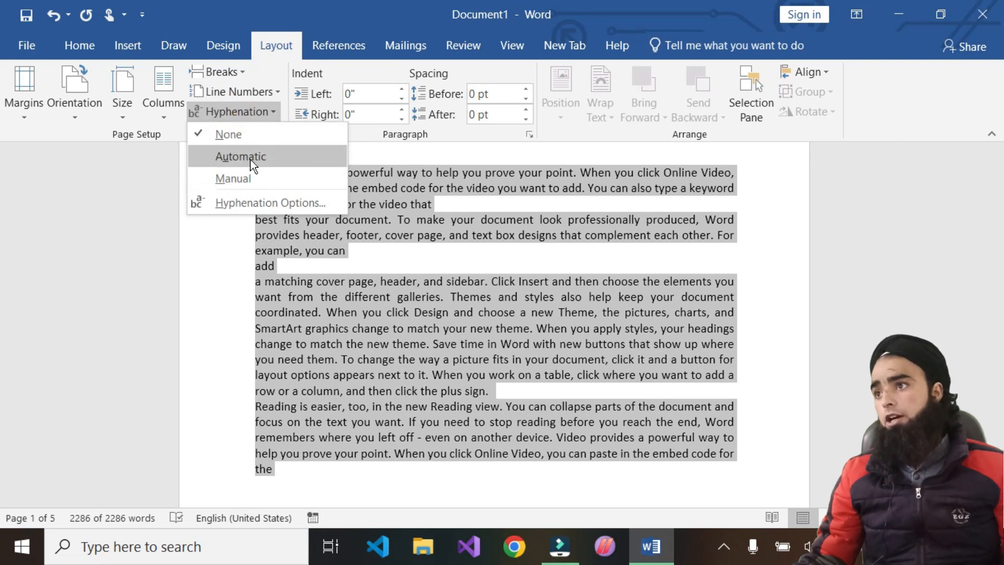
{"action": "left_click", "coordinate": [240, 156]}
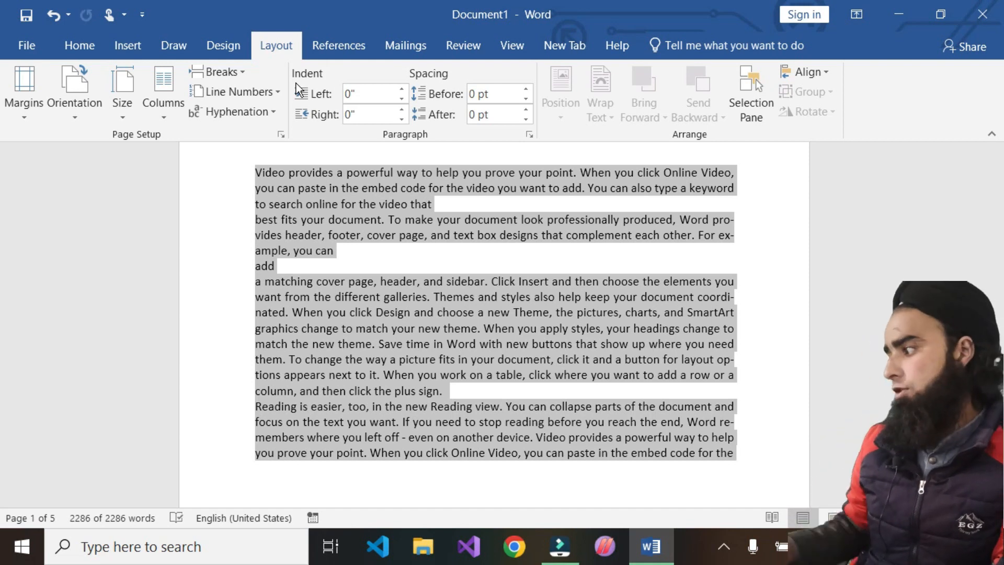
Step: Increase the left paragraph indent of the entire document to 0.7"
{"action": "left_click", "coordinate": [402, 89]}
{"action": "left_click", "coordinate": [402, 89]}
{"action": "left_click", "coordinate": [402, 90]}
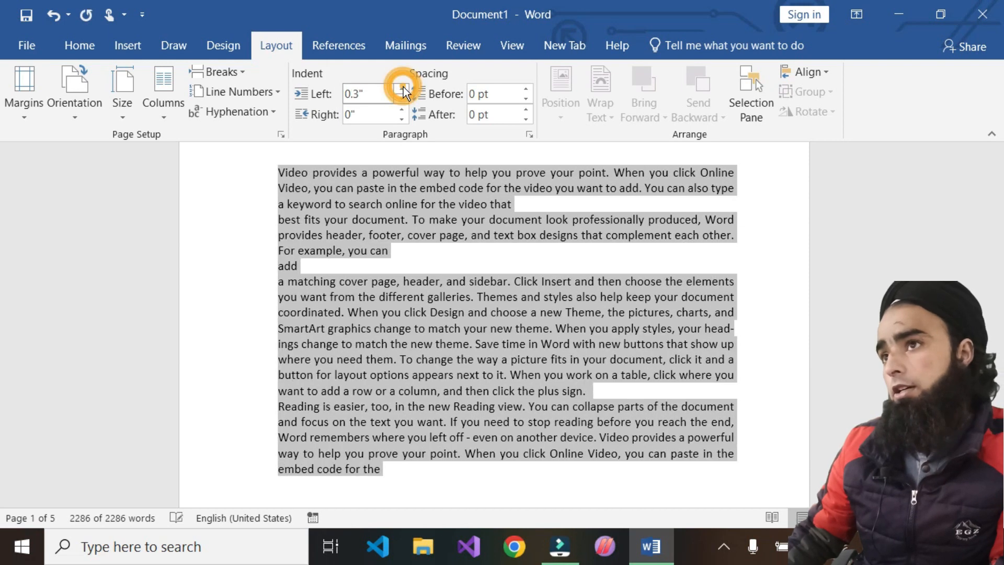
{"action": "left_click", "coordinate": [402, 89]}
{"action": "left_click", "coordinate": [402, 89]}
{"action": "left_click", "coordinate": [402, 89]}
{"action": "left_click", "coordinate": [402, 90]}
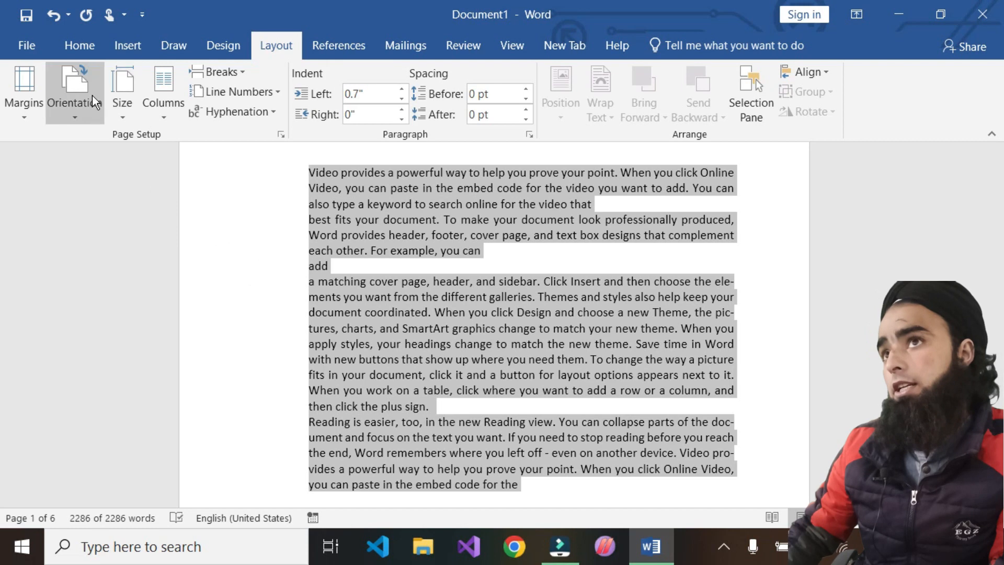
Step: Decrease the left paragraph indent of the entire document to -0.3"
{"action": "left_click", "coordinate": [29, 117]}
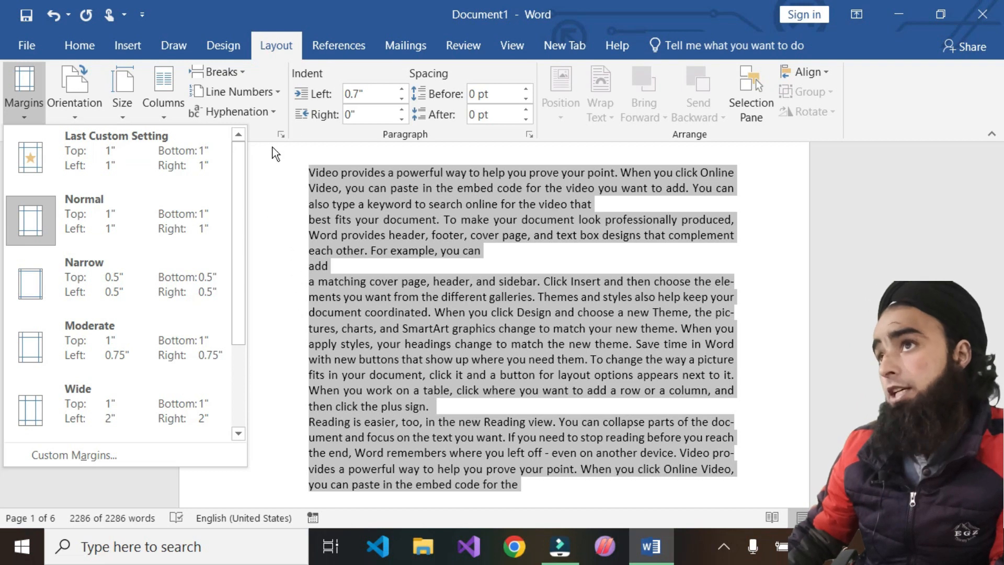
{"action": "left_click", "coordinate": [278, 240]}
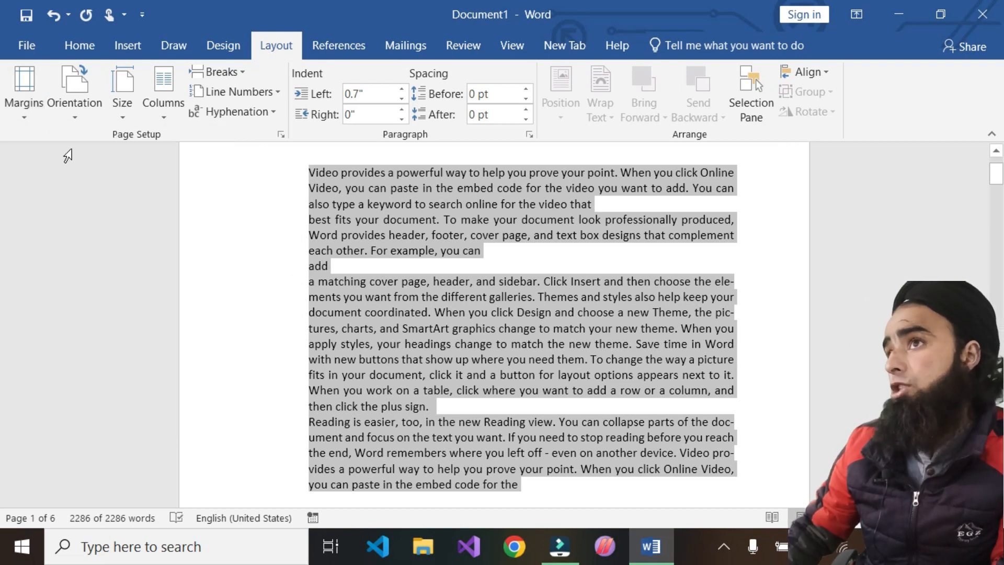
{"action": "left_click_drag", "start_coordinate": [401, 99], "coordinate": [401, 99]}
{"action": "left_click", "coordinate": [402, 99]}
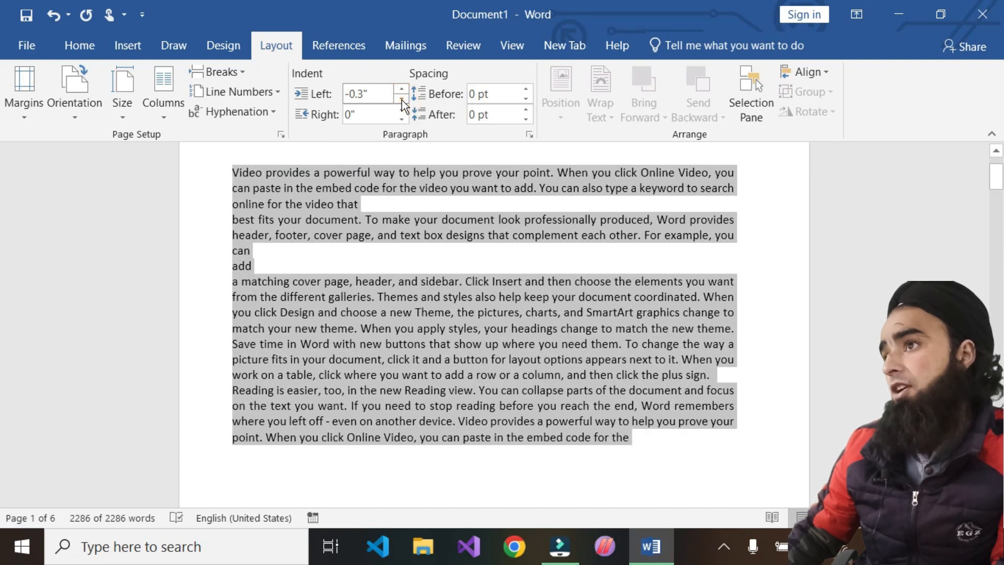
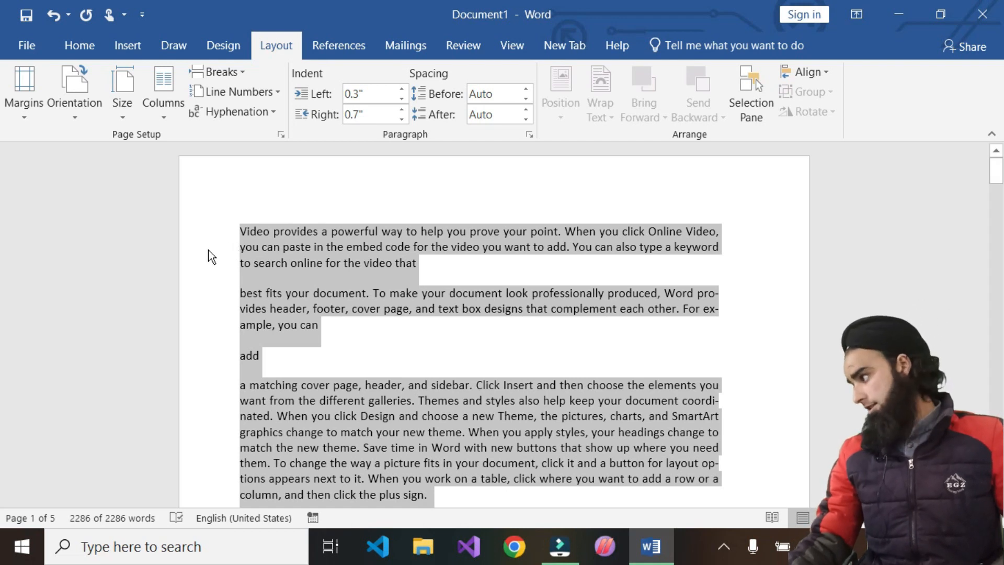
Step: Set the left paragraph indent of the entire document to -0.2"
{"action": "left_click", "coordinate": [400, 99]}
{"action": "left_click", "coordinate": [401, 98]}
{"action": "left_click", "coordinate": [401, 98]}
{"action": "left_click", "coordinate": [401, 98]}
{"action": "left_click_drag", "start_coordinate": [400, 97], "coordinate": [401, 98]}
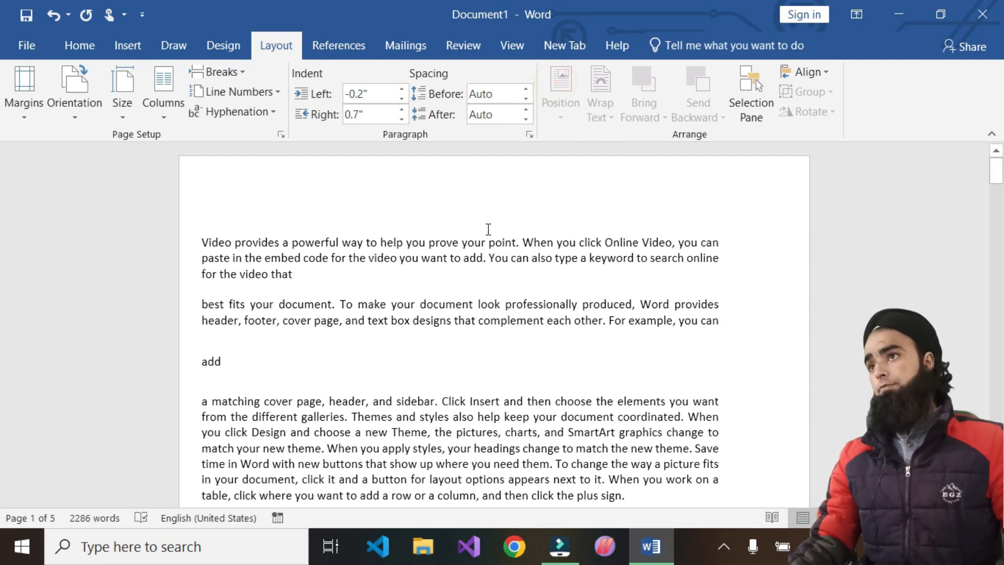
Step: Draw a rounded rectangle over the opening paragraphs of page one
{"action": "left_click", "coordinate": [130, 45]}
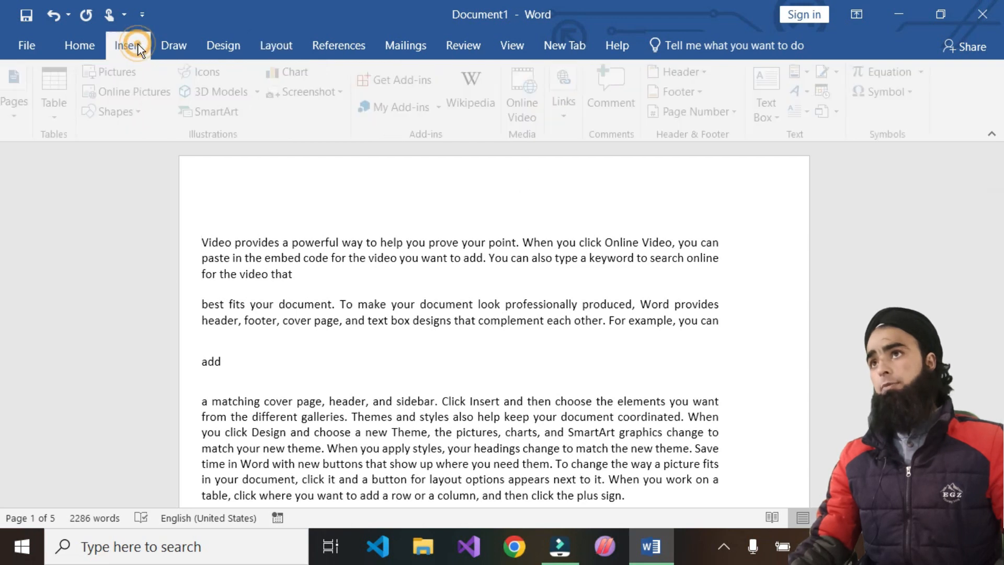
{"action": "left_click", "coordinate": [133, 114]}
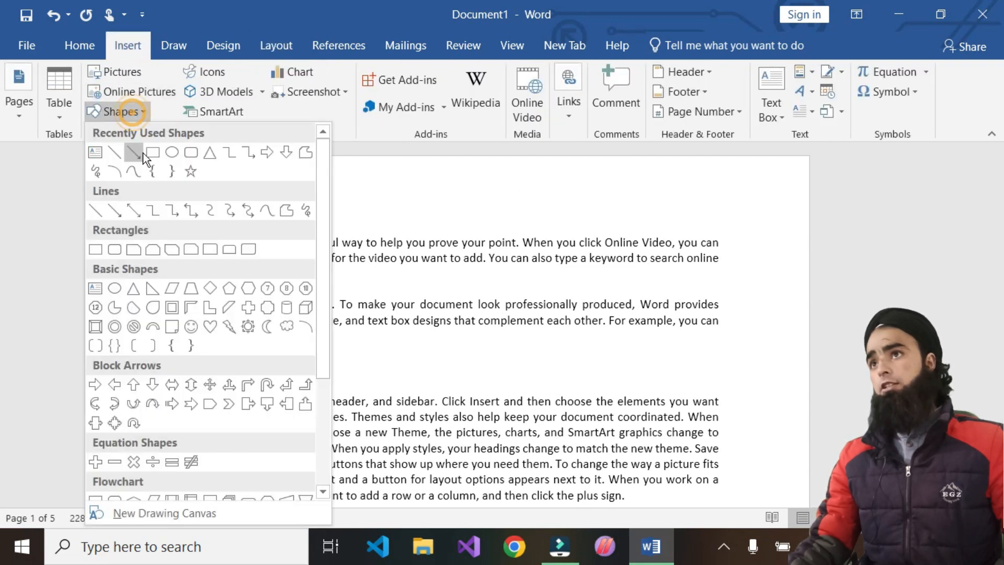
{"action": "left_click", "coordinate": [183, 155]}
{"action": "mouse_move", "coordinate": [239, 256]}
{"action": "left_mouse_down"}
{"action": "mouse_move", "coordinate": [361, 363]}
{"action": "mouse_move", "coordinate": [430, 382]}
{"action": "left_mouse_up"}
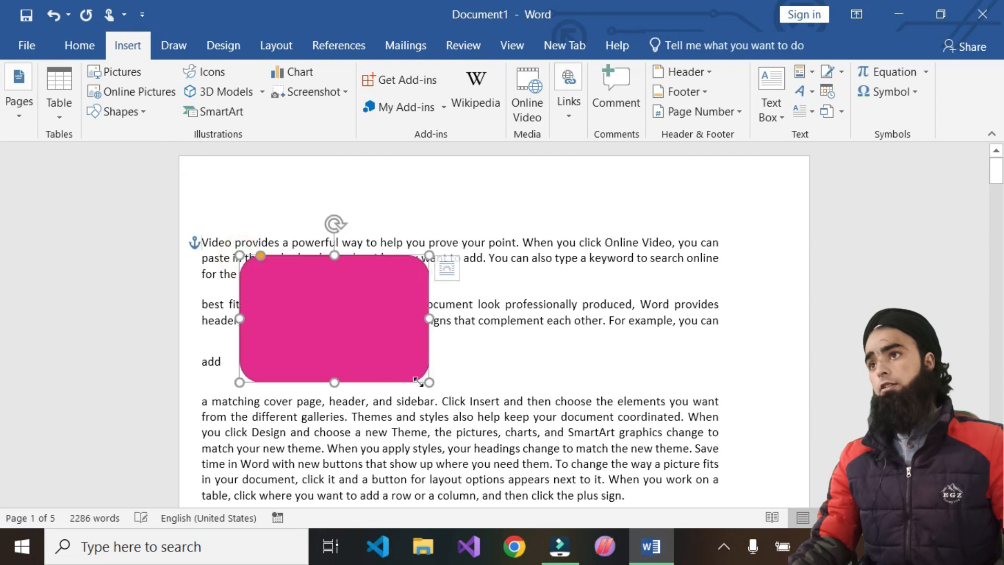
Step: Place the rounded rectangle in line with text, then at the top left with square text wrapping, moved down beside the opening paragraphs
{"action": "left_click", "coordinate": [277, 45]}
{"action": "left_click", "coordinate": [567, 121]}
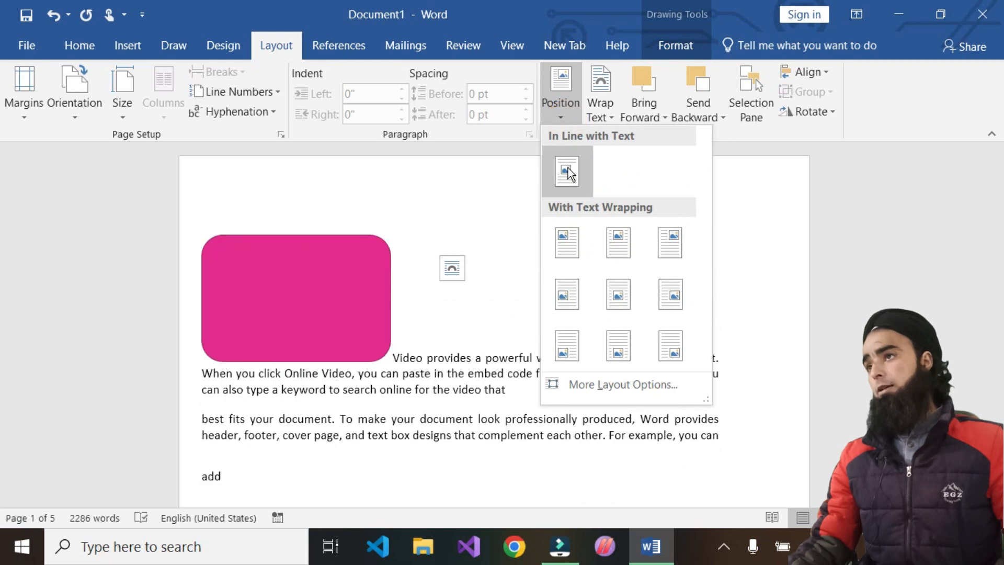
{"action": "left_click", "coordinate": [567, 170]}
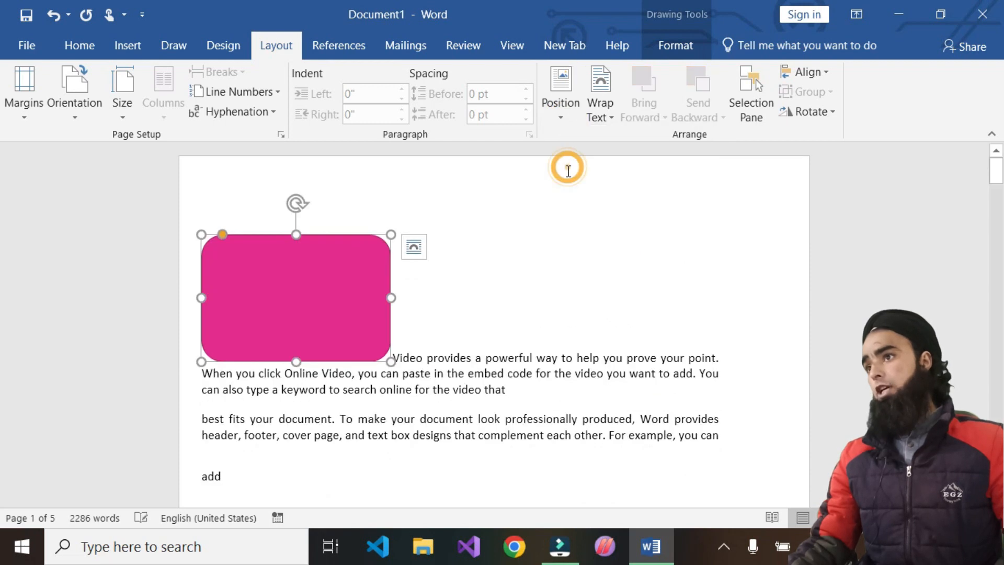
{"action": "left_click", "coordinate": [563, 102]}
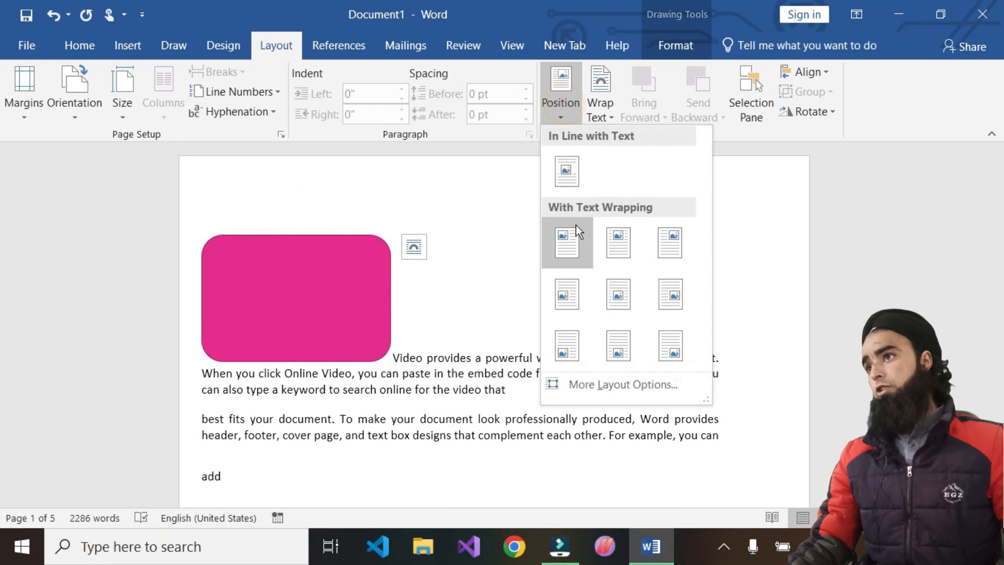
{"action": "left_click", "coordinate": [576, 252]}
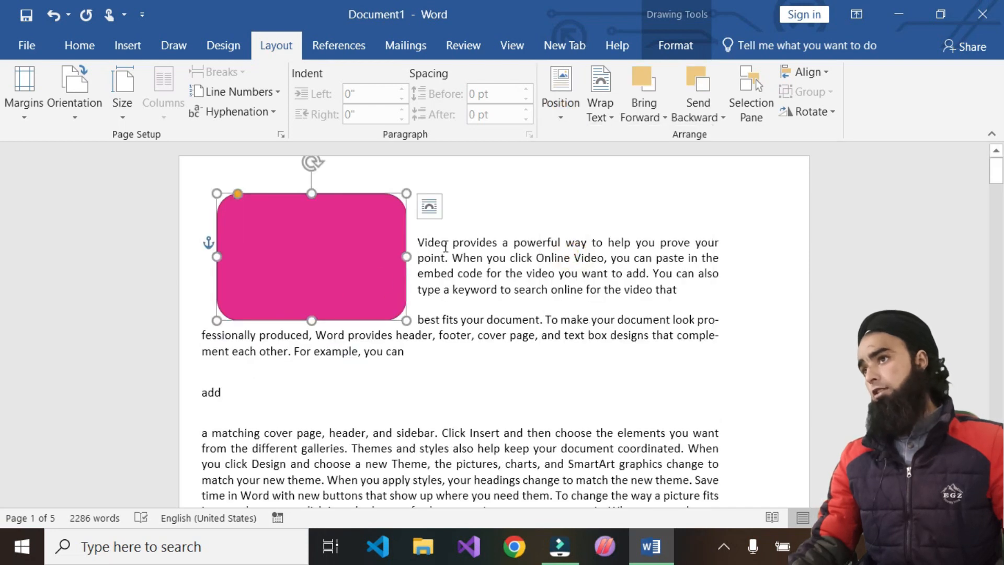
{"action": "left_click_drag", "start_coordinate": [343, 249], "coordinate": [337, 299]}
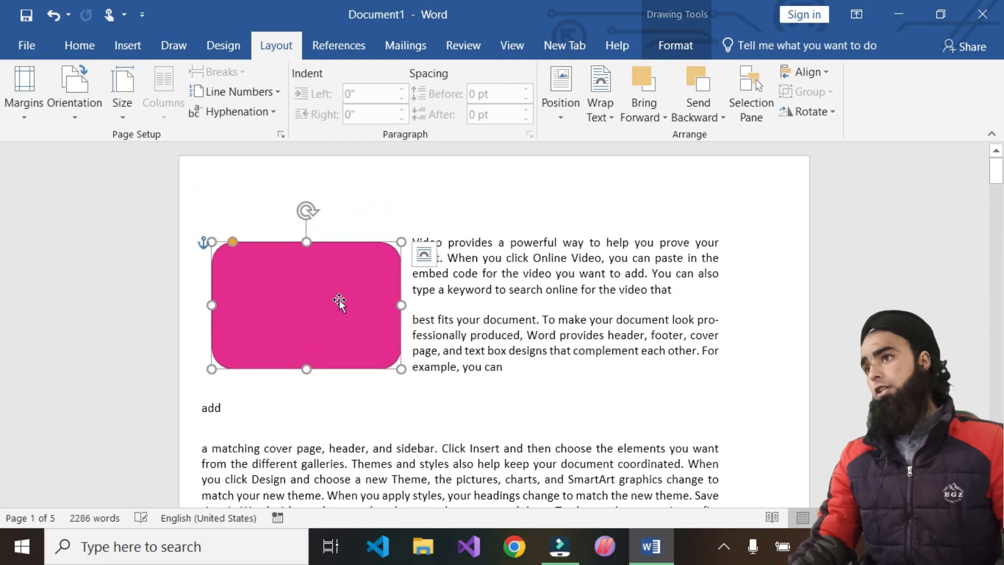
Step: Replace the rounded rectangle with an oval about 2.27" high and 2" wide over page one's opening paragraphs
{"action": "right_click", "coordinate": [265, 291]}
{"action": "left_click", "coordinate": [309, 162]}
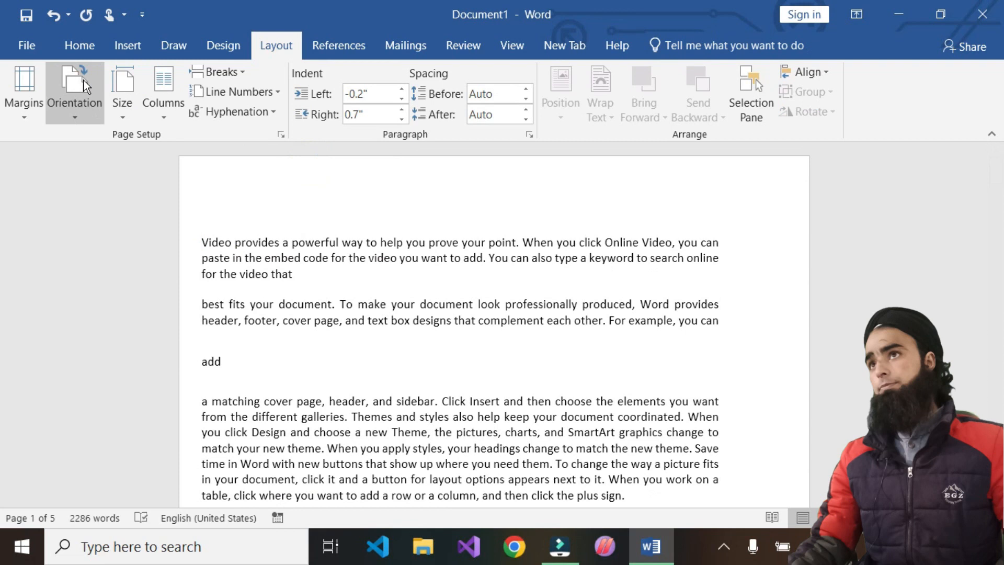
{"action": "left_click", "coordinate": [125, 46]}
{"action": "left_click", "coordinate": [134, 112]}
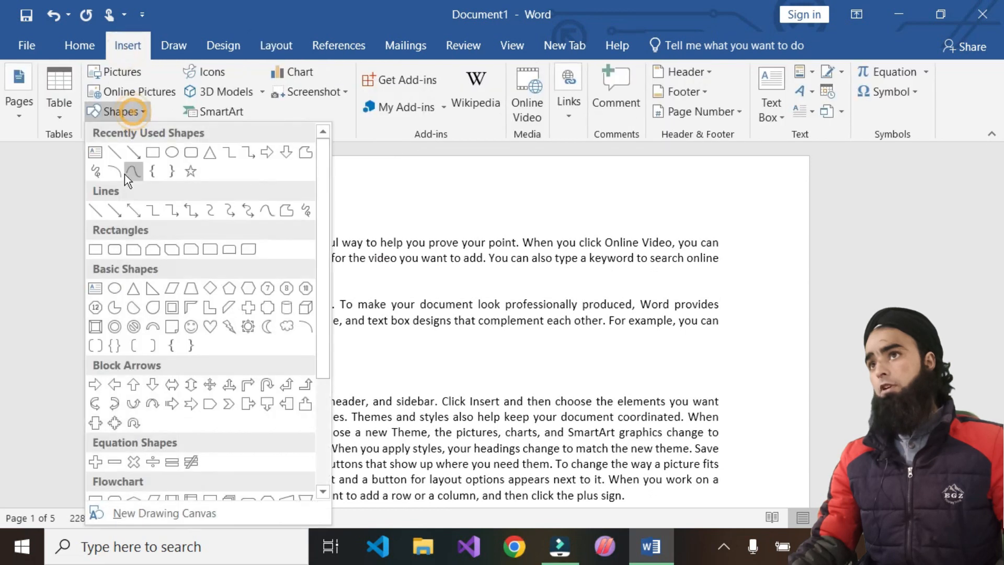
{"action": "left_click", "coordinate": [173, 153]}
{"action": "left_click_drag", "start_coordinate": [188, 233], "coordinate": [341, 406]}
{"action": "mouse_move", "coordinate": [274, 319]}
{"action": "left_mouse_down"}
{"action": "mouse_move", "coordinate": [278, 300]}
{"action": "mouse_move", "coordinate": [273, 316]}
{"action": "left_mouse_up"}
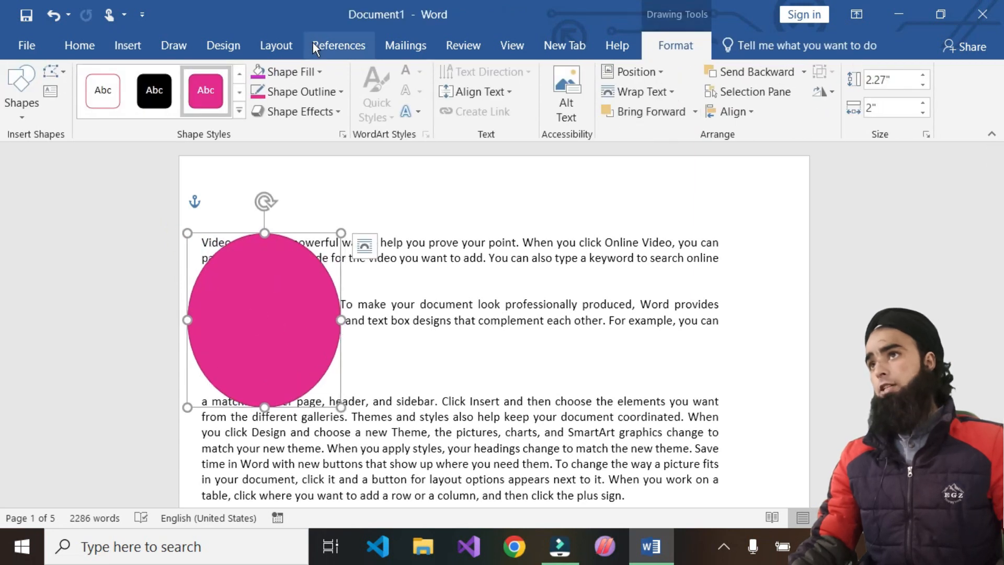
Step: Position the oval at the page's top left with square text wrapping and move it slightly down beside the opening paragraphs
{"action": "left_click", "coordinate": [276, 46]}
{"action": "left_click", "coordinate": [547, 105]}
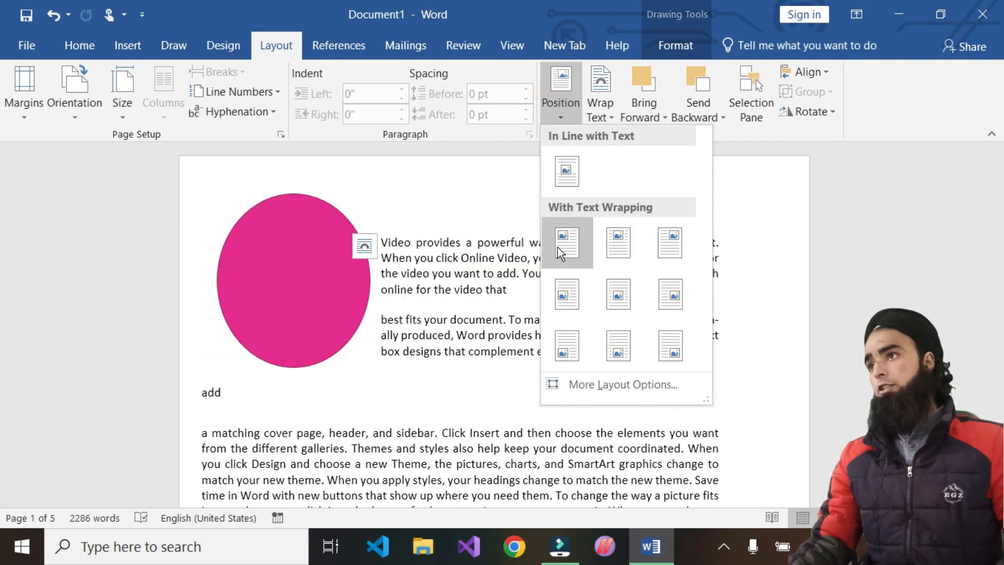
{"action": "left_click", "coordinate": [558, 248]}
{"action": "left_click_drag", "start_coordinate": [292, 280], "coordinate": [291, 316]}
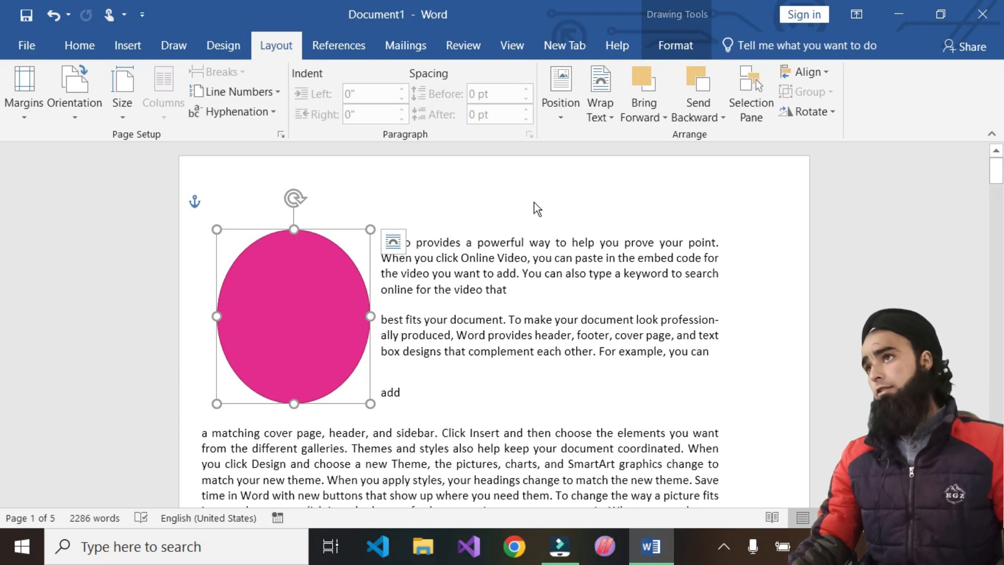
Step: Position the oval at the page's middle left with square text wrapping and check its placement in the text
{"action": "left_click", "coordinate": [562, 110]}
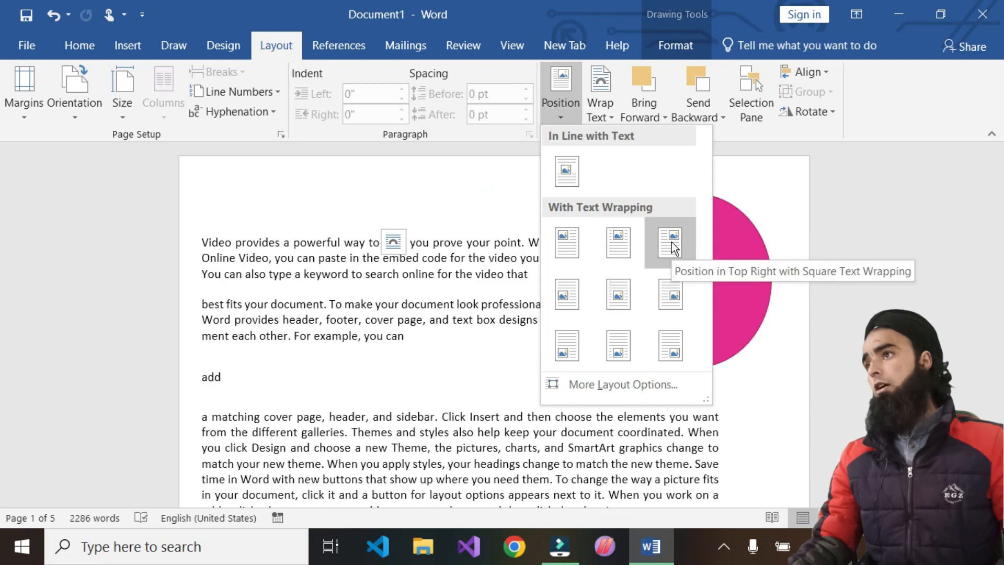
{"action": "left_click", "coordinate": [569, 301]}
{"action": "scroll", "coordinate": [277, 418], "scroll_direction": "down", "scroll_amount": 5}
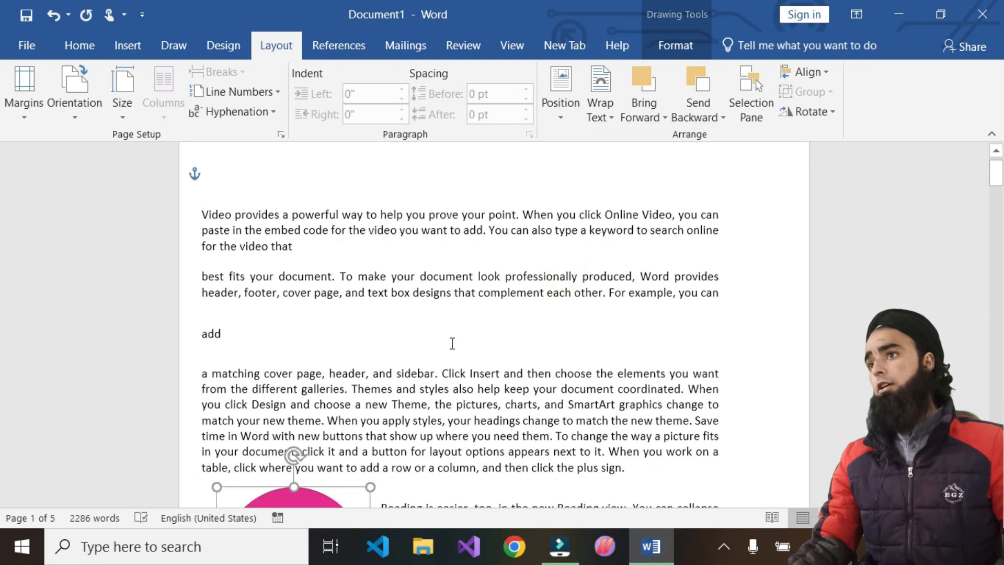
{"action": "scroll", "coordinate": [346, 332], "scroll_direction": "down", "scroll_amount": 5}
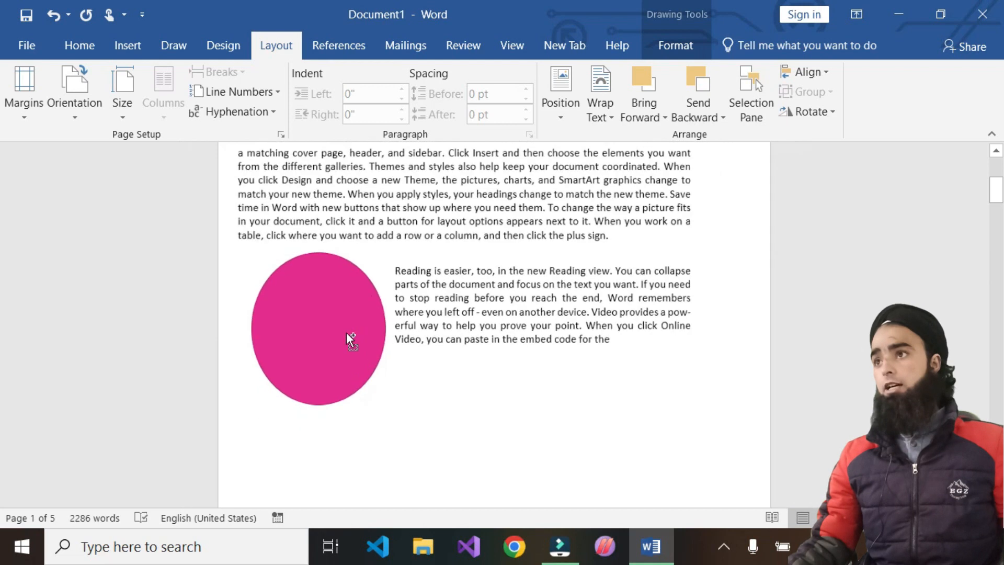
{"action": "scroll", "coordinate": [499, 332], "scroll_direction": "up", "scroll_amount": 5}
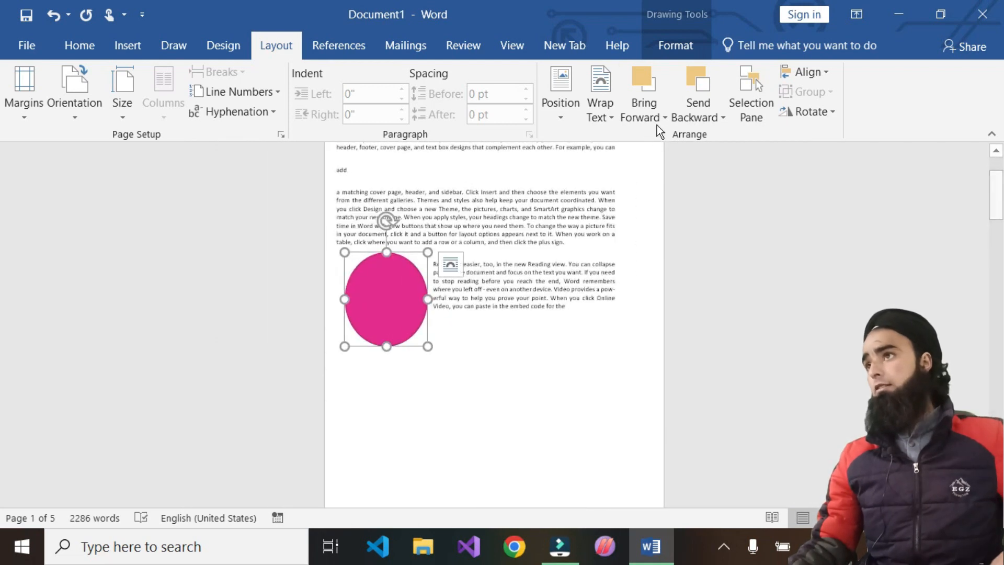
Step: Position the oval at the page's middle right with square text wrapping, then switch its position to the top left
{"action": "left_click", "coordinate": [552, 111]}
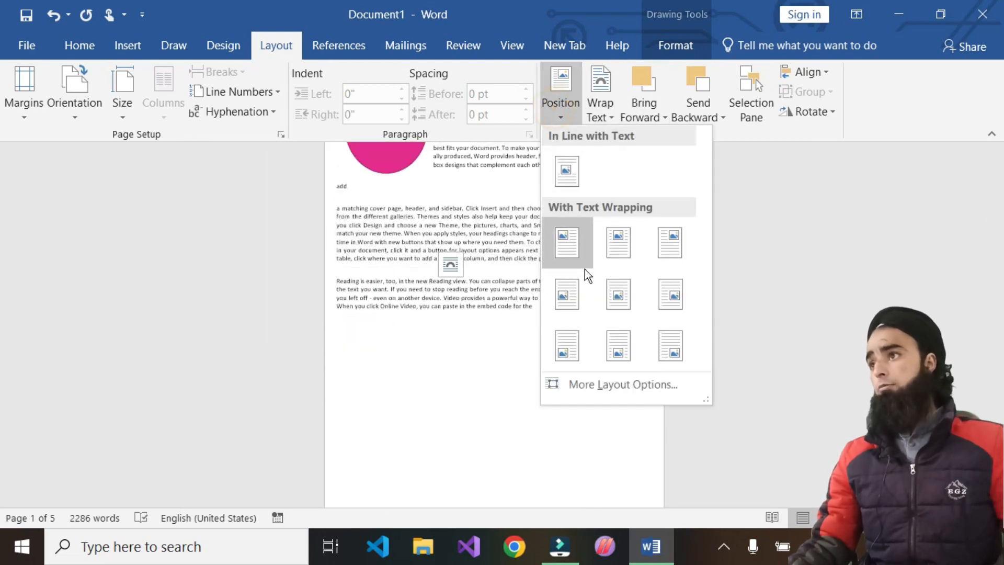
{"action": "left_click", "coordinate": [673, 300]}
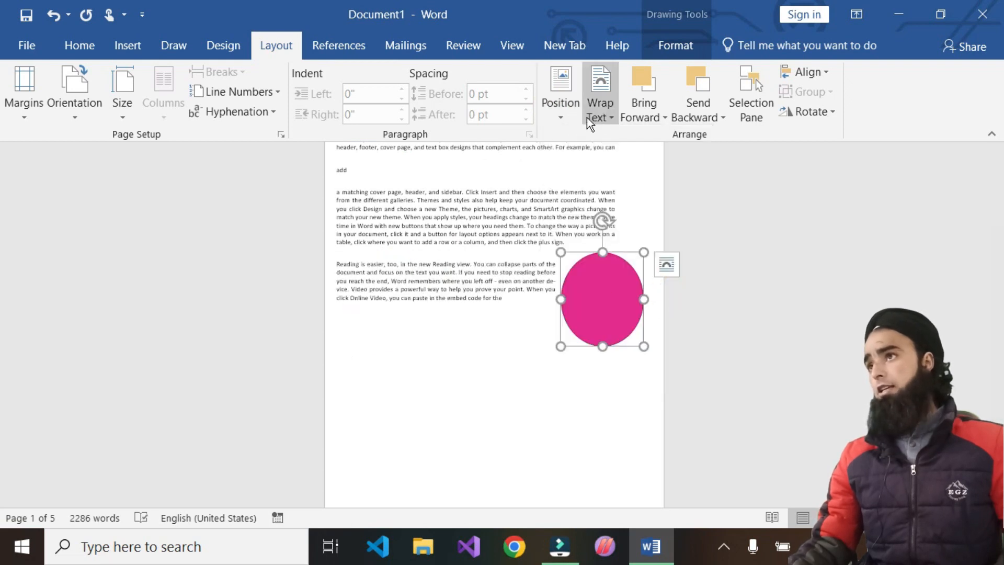
{"action": "left_click", "coordinate": [559, 107]}
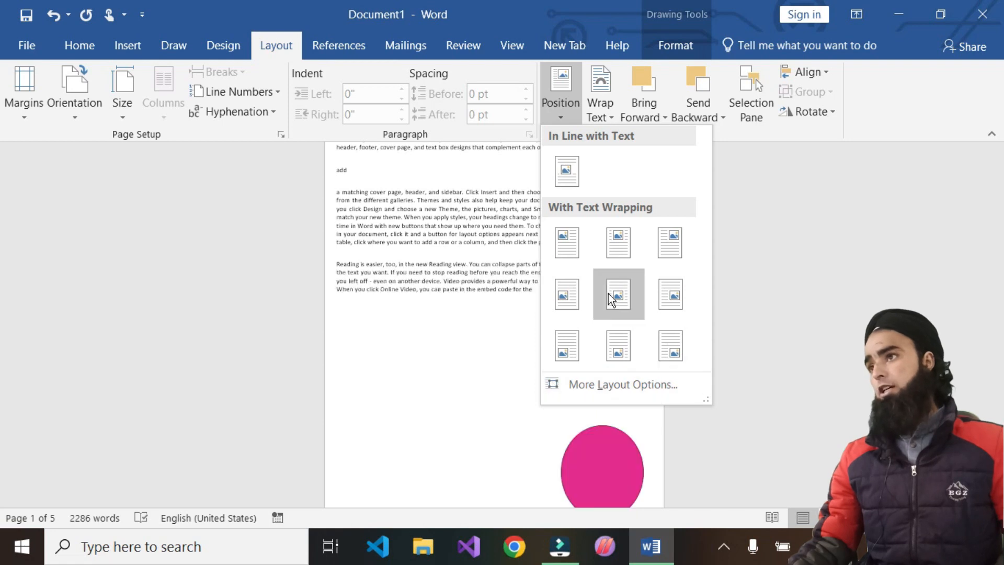
{"action": "left_click", "coordinate": [568, 241]}
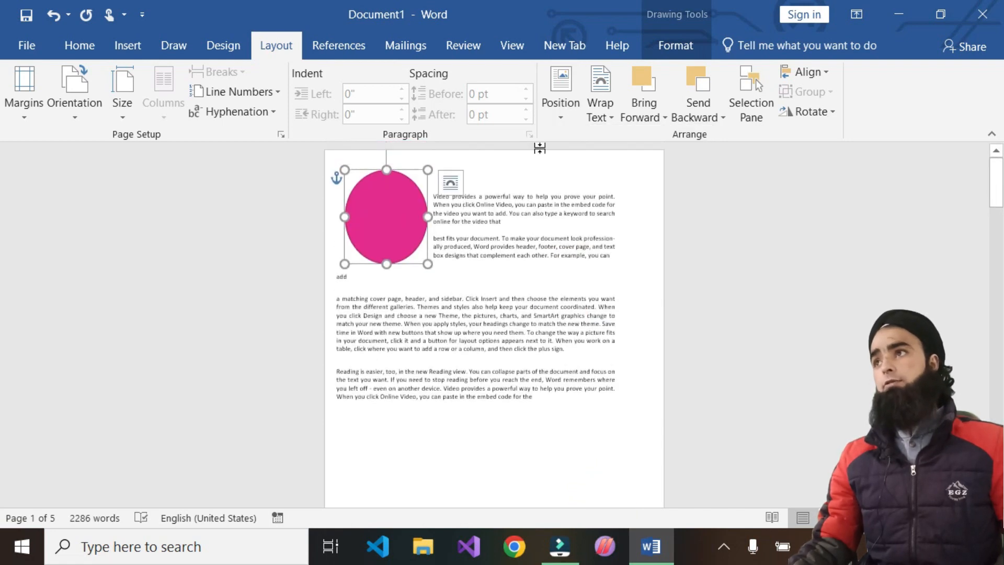
Step: Give the oval tight text wrapping, widen it, and move it into the middle of the opening paragraphs
{"action": "left_click", "coordinate": [604, 112]}
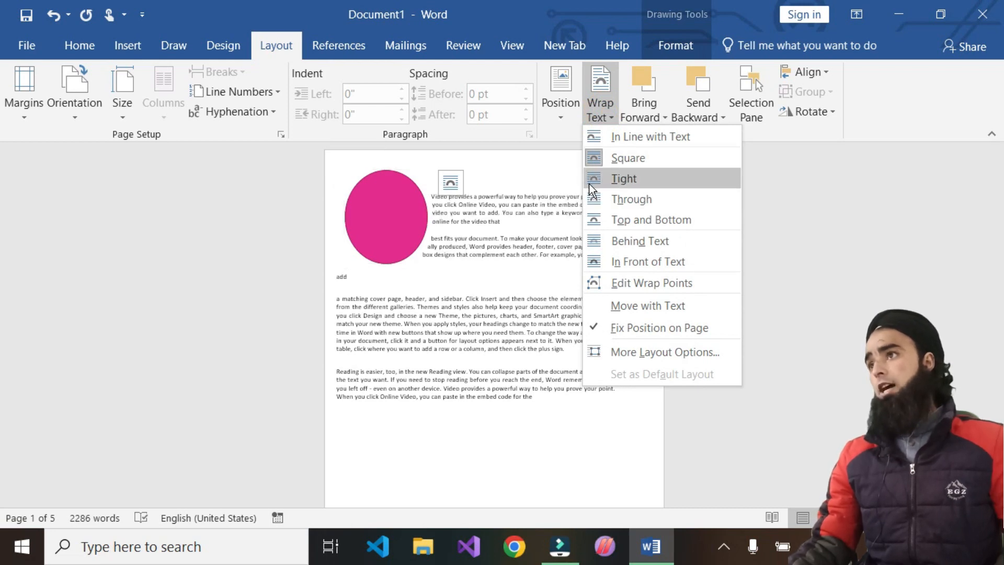
{"action": "left_click", "coordinate": [630, 183]}
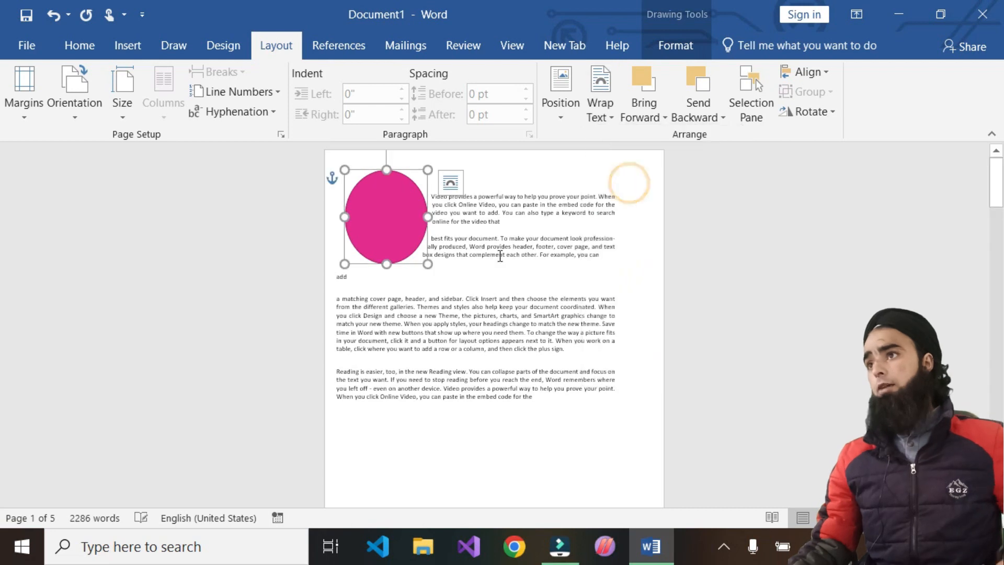
{"action": "scroll", "coordinate": [435, 294], "scroll_direction": "up", "scroll_amount": 8}
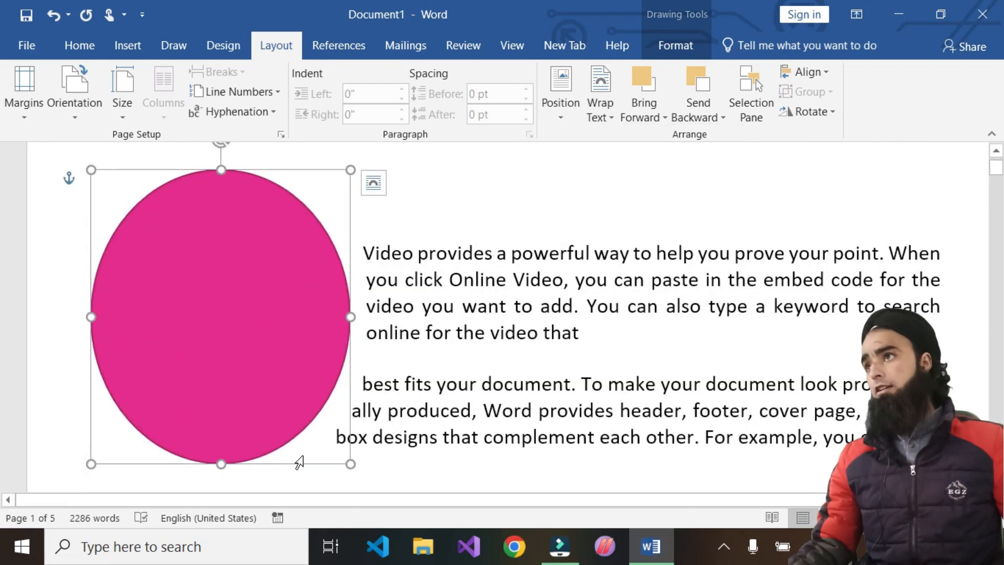
{"action": "left_click_drag", "start_coordinate": [351, 317], "coordinate": [541, 328]}
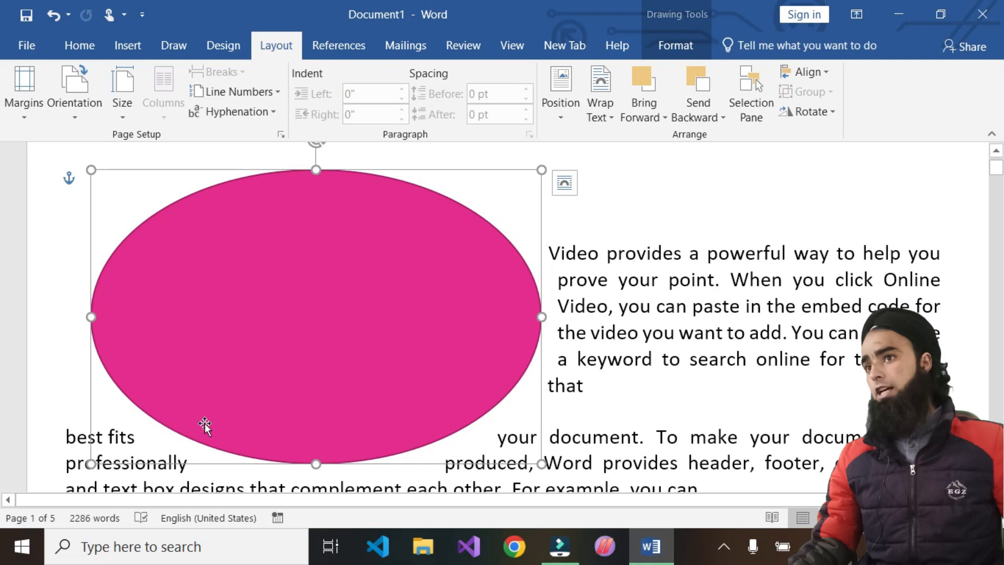
{"action": "left_click_drag", "start_coordinate": [383, 309], "coordinate": [562, 381]}
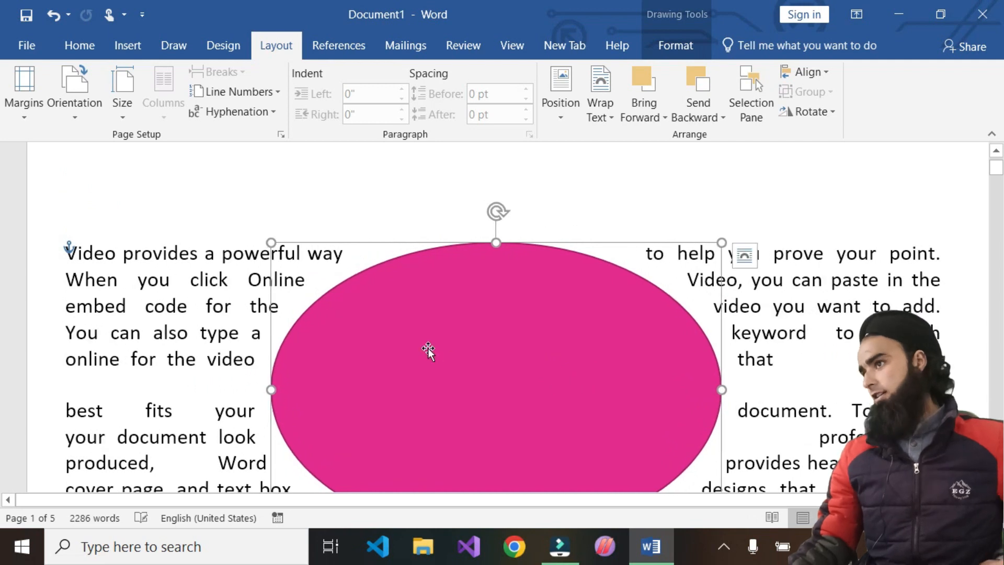
Step: Switch the oval's wrapping to square and back to tight, and move it slightly down to check the text flow
{"action": "left_click", "coordinate": [617, 114]}
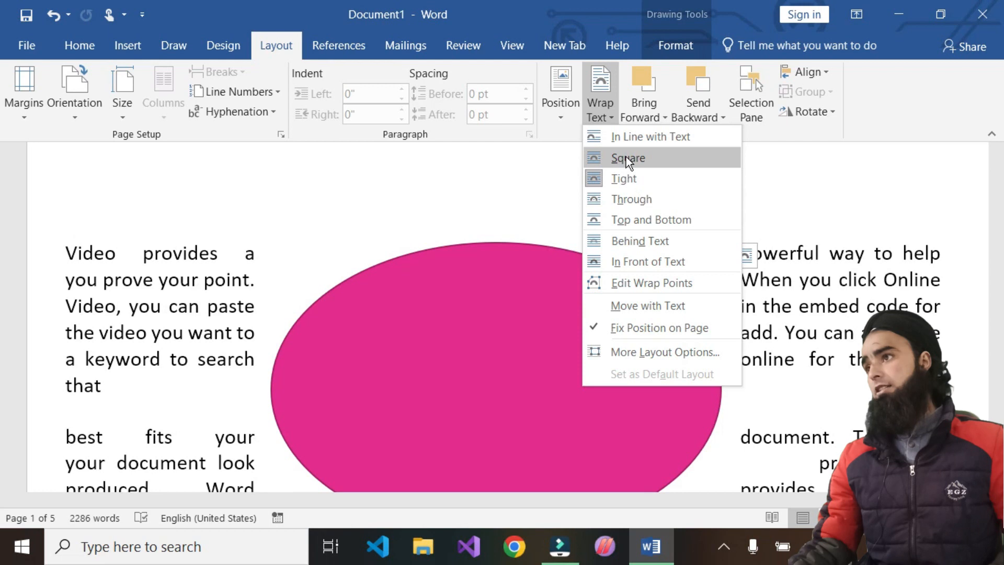
{"action": "left_click", "coordinate": [627, 158]}
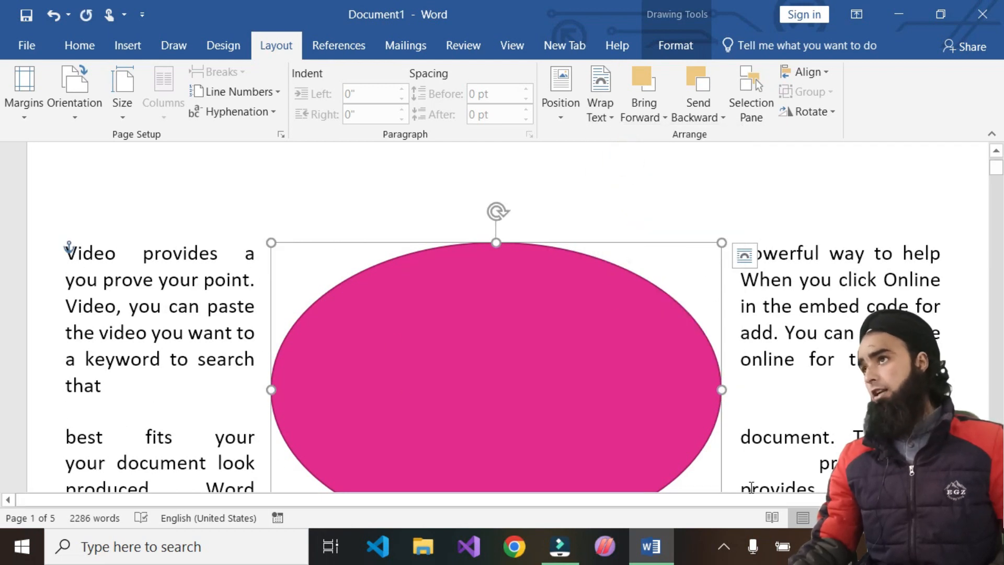
{"action": "left_click", "coordinate": [611, 117]}
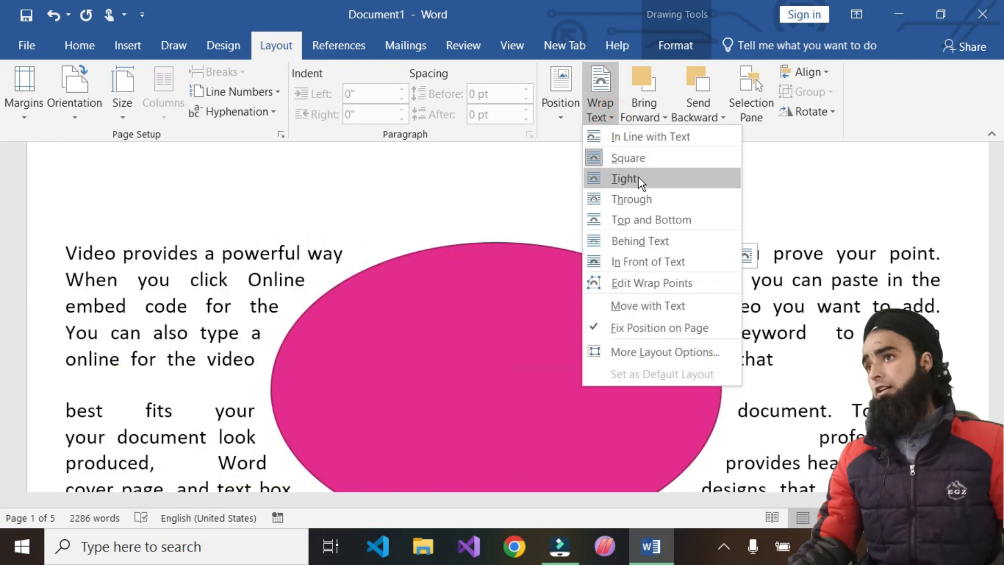
{"action": "left_click", "coordinate": [639, 178]}
{"action": "left_click", "coordinate": [473, 303]}
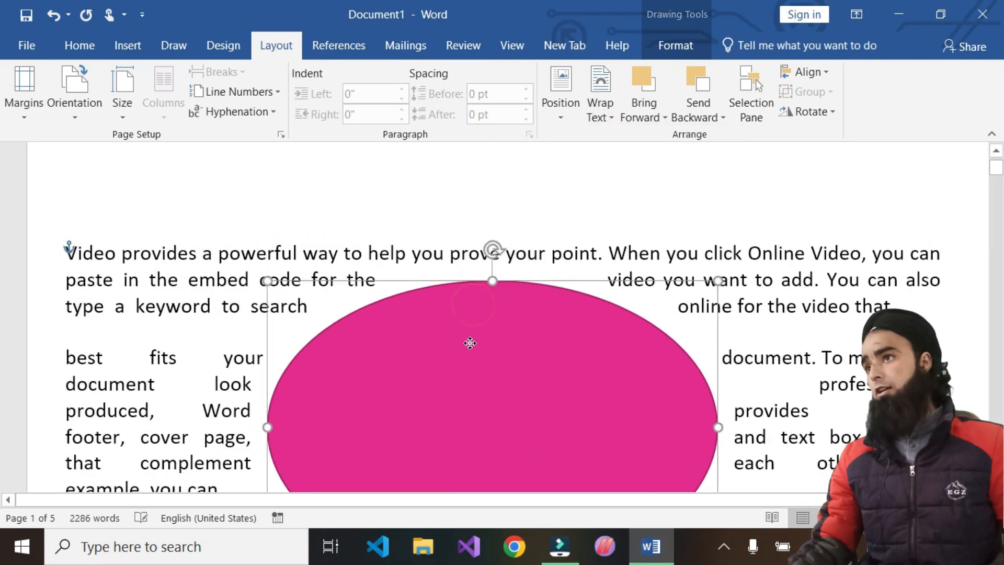
{"action": "scroll", "coordinate": [466, 334], "scroll_direction": "down", "scroll_amount": 2}
{"action": "scroll", "coordinate": [486, 308], "scroll_direction": "up", "scroll_amount": 2}
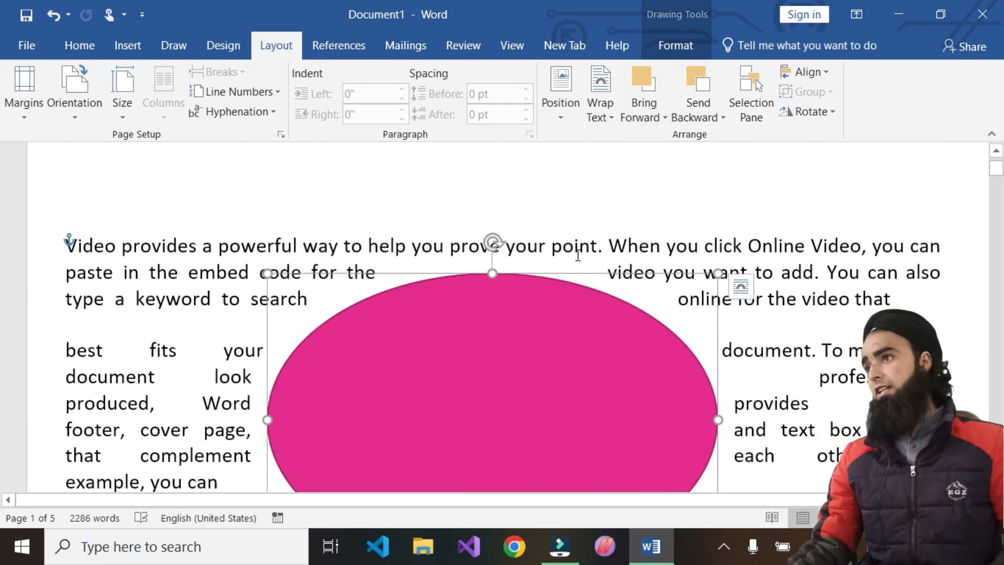
{"action": "scroll", "coordinate": [590, 294], "scroll_direction": "down", "scroll_amount": 6}
{"action": "scroll", "coordinate": [485, 280], "scroll_direction": "up", "scroll_amount": 4}
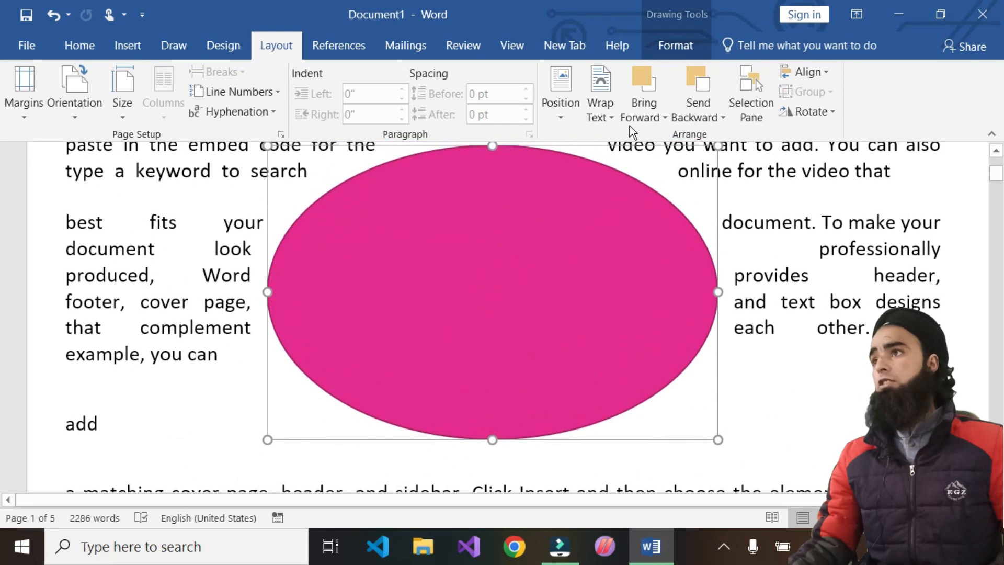
Step: Change the oval's text wrapping to Through, and after that to Top and Bottom, checking the text around it
{"action": "left_click", "coordinate": [610, 109]}
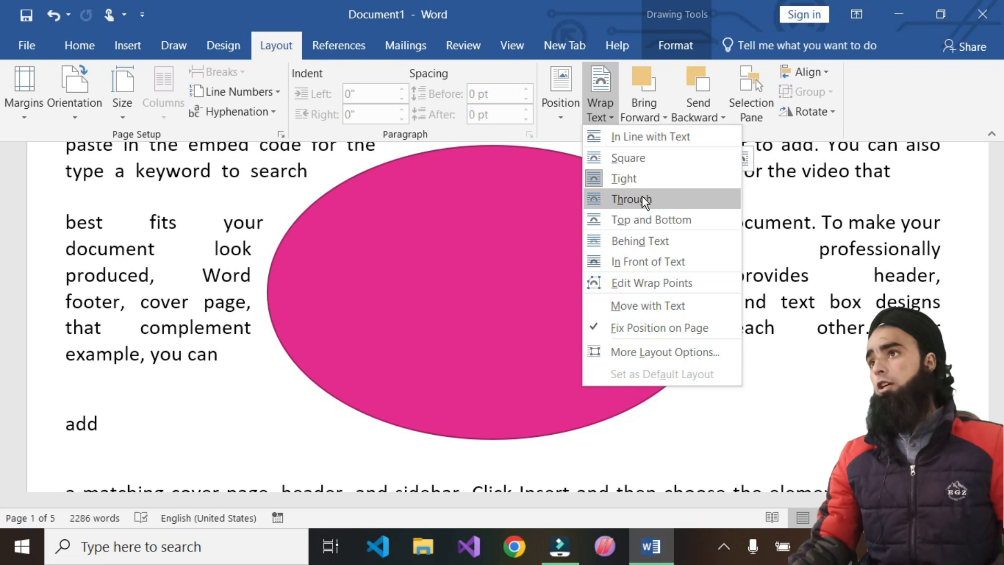
{"action": "left_click", "coordinate": [642, 198]}
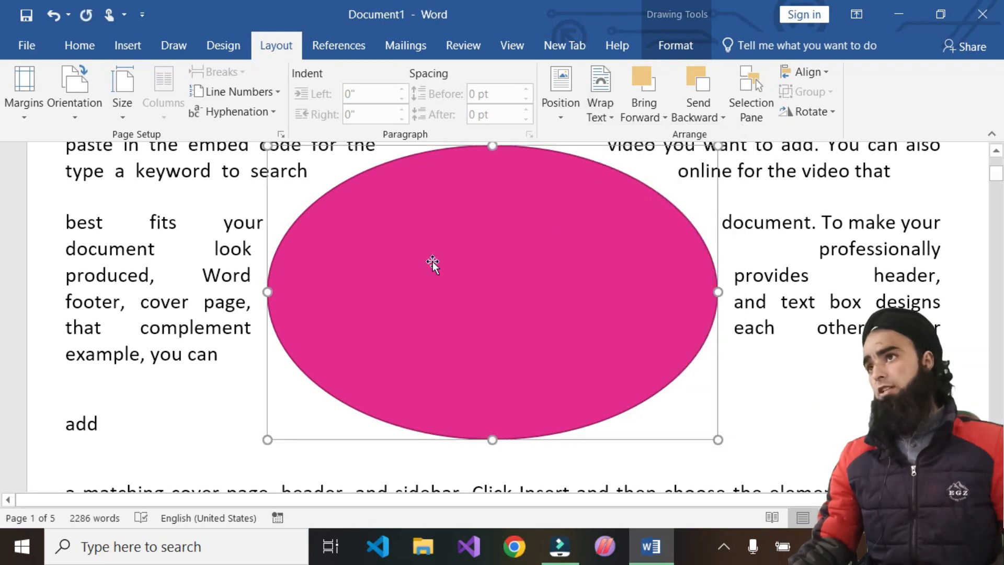
{"action": "scroll", "coordinate": [323, 303], "scroll_direction": "up", "scroll_amount": 3}
{"action": "left_click", "coordinate": [609, 114]}
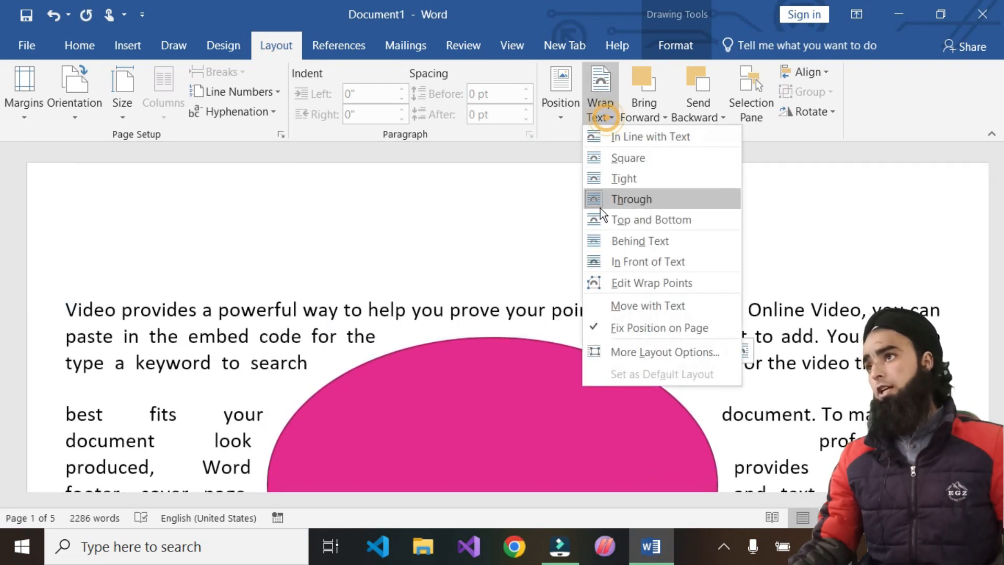
{"action": "left_click", "coordinate": [667, 220]}
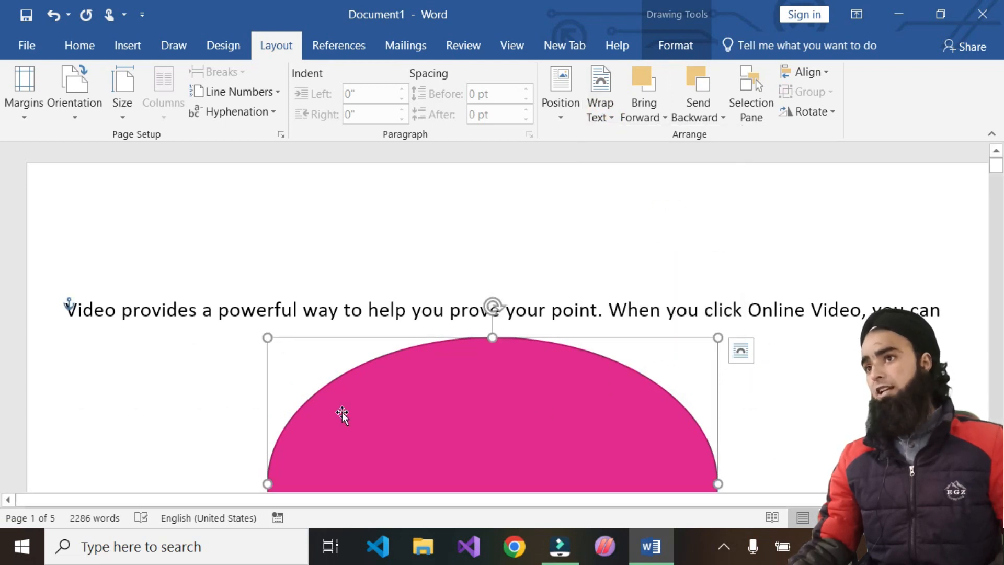
{"action": "scroll", "coordinate": [314, 415], "scroll_direction": "down", "scroll_amount": 5}
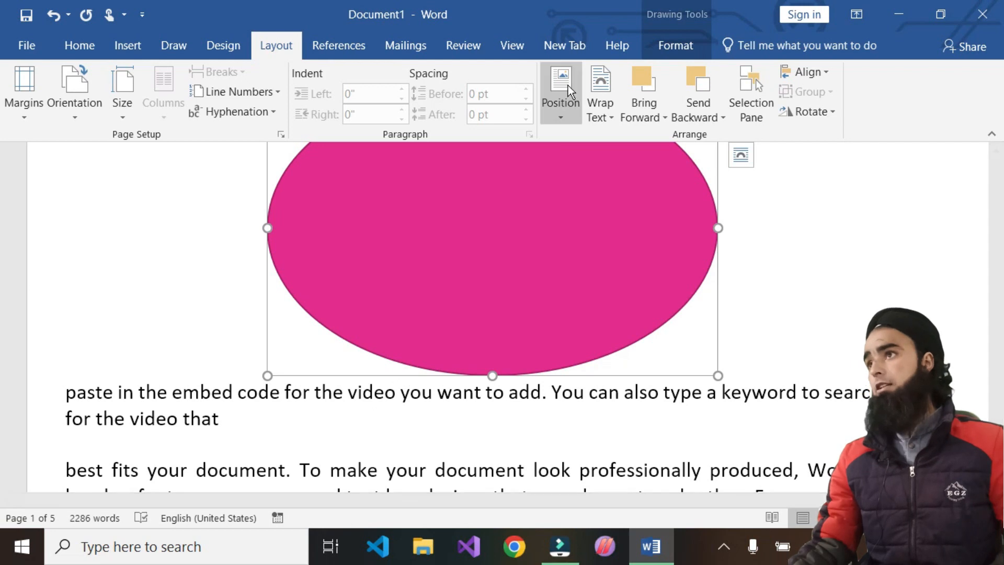
Step: Edit the oval's wrap points, pulling one point inward on each lower and upper side so text runs into the shape
{"action": "left_click", "coordinate": [596, 112]}
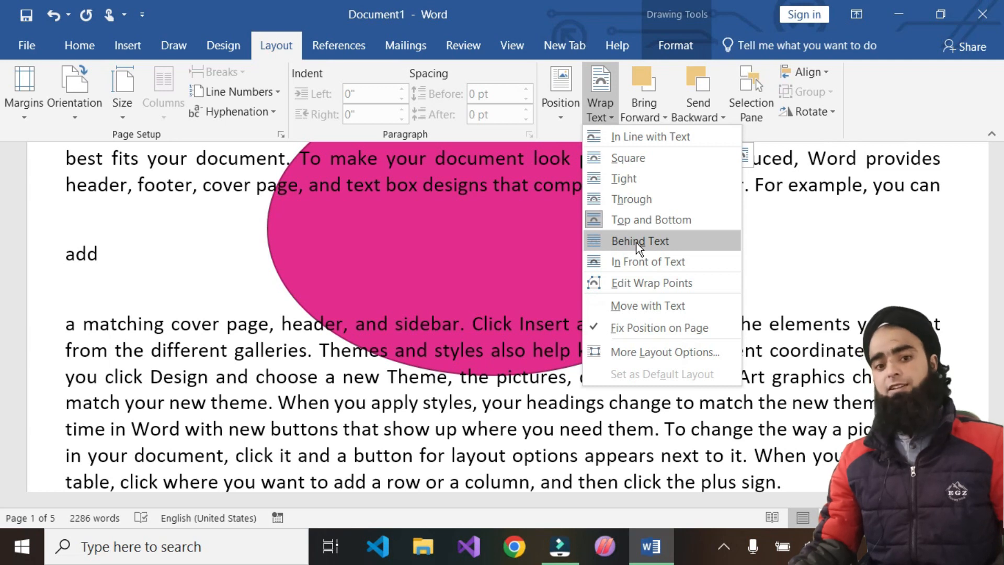
{"action": "left_click", "coordinate": [634, 282]}
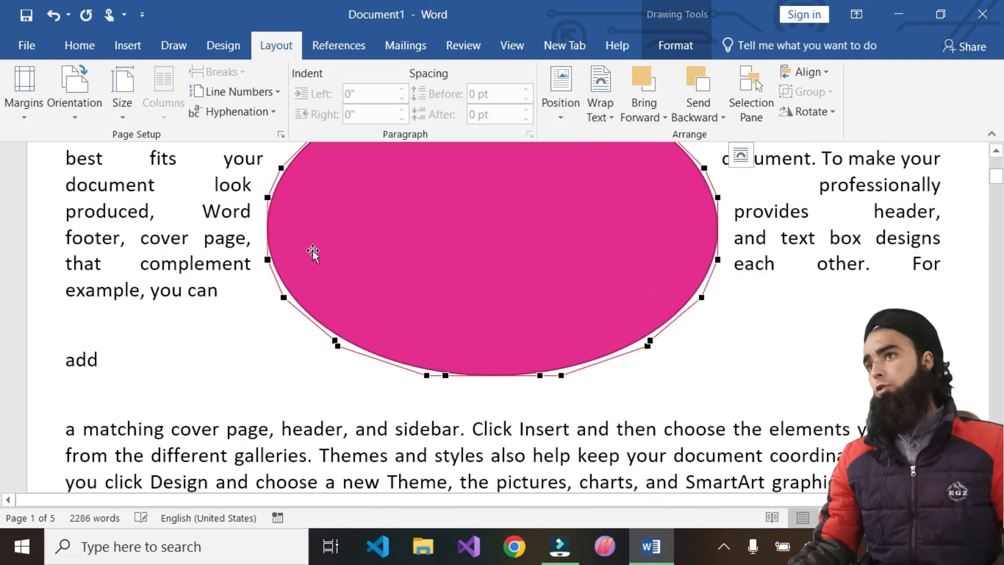
{"action": "left_click_drag", "start_coordinate": [266, 262], "coordinate": [467, 250]}
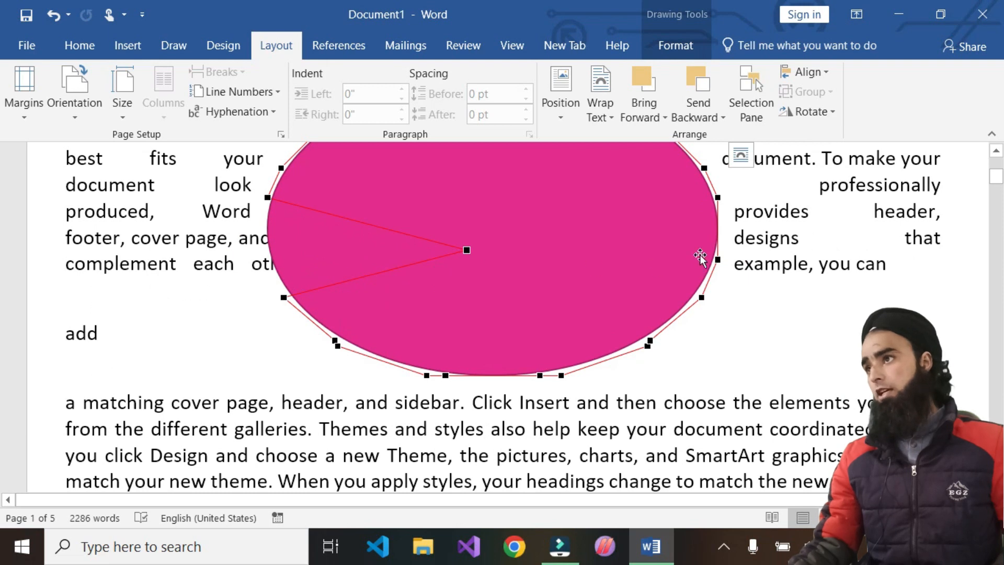
{"action": "left_click_drag", "start_coordinate": [718, 258], "coordinate": [550, 241]}
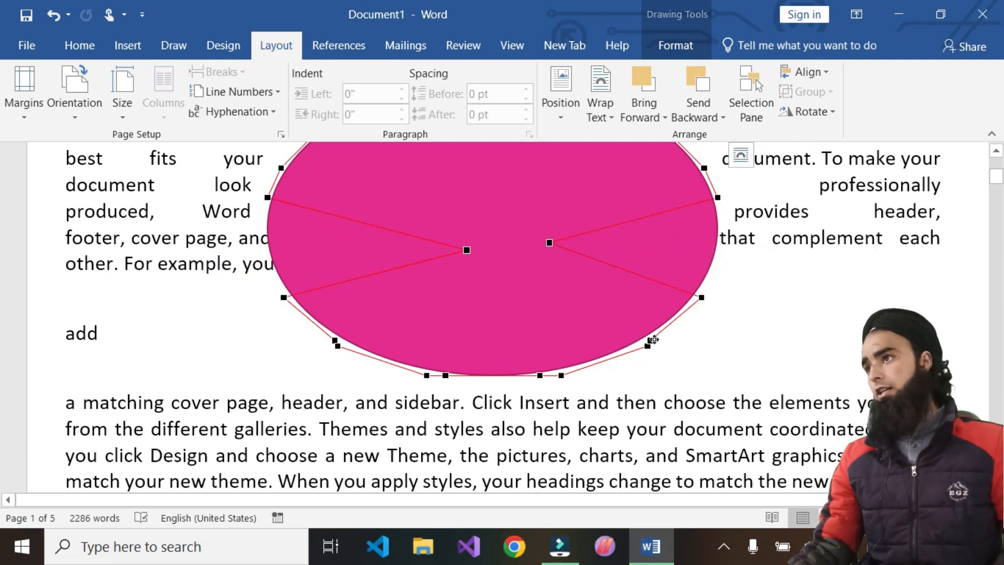
{"action": "scroll", "coordinate": [373, 289], "scroll_direction": "up", "scroll_amount": 5}
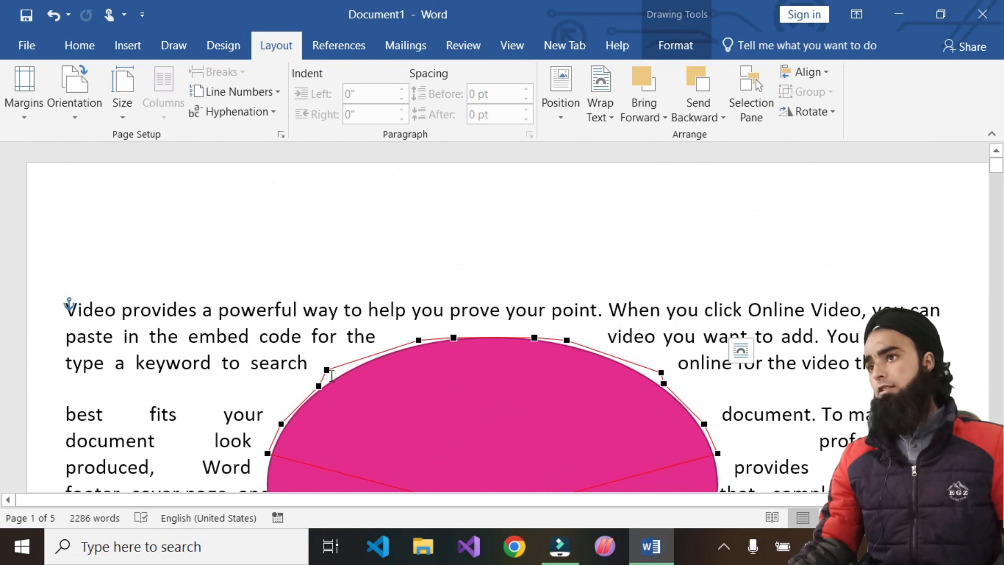
{"action": "left_click_drag", "start_coordinate": [326, 371], "coordinate": [437, 435]}
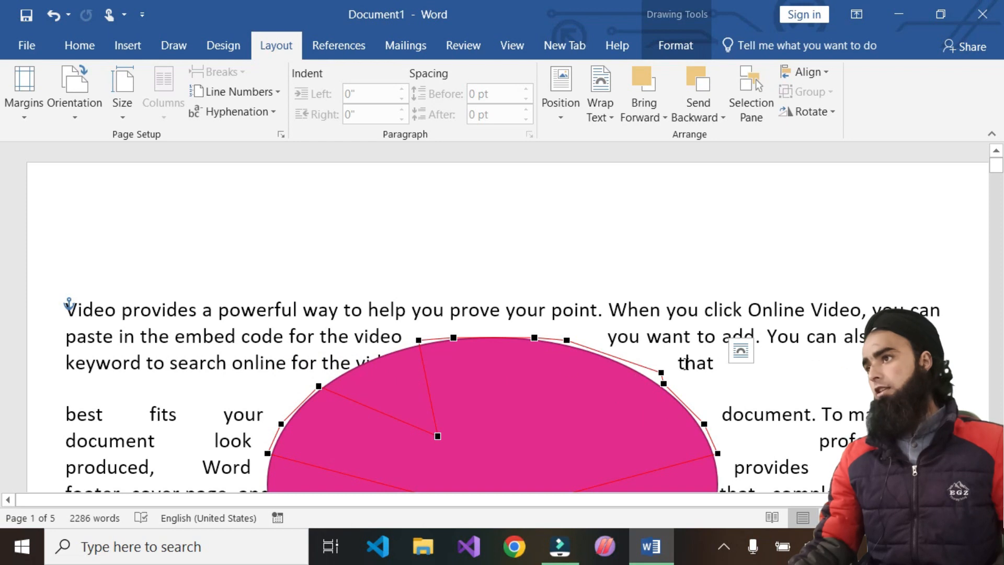
{"action": "left_click_drag", "start_coordinate": [660, 374], "coordinate": [492, 390]}
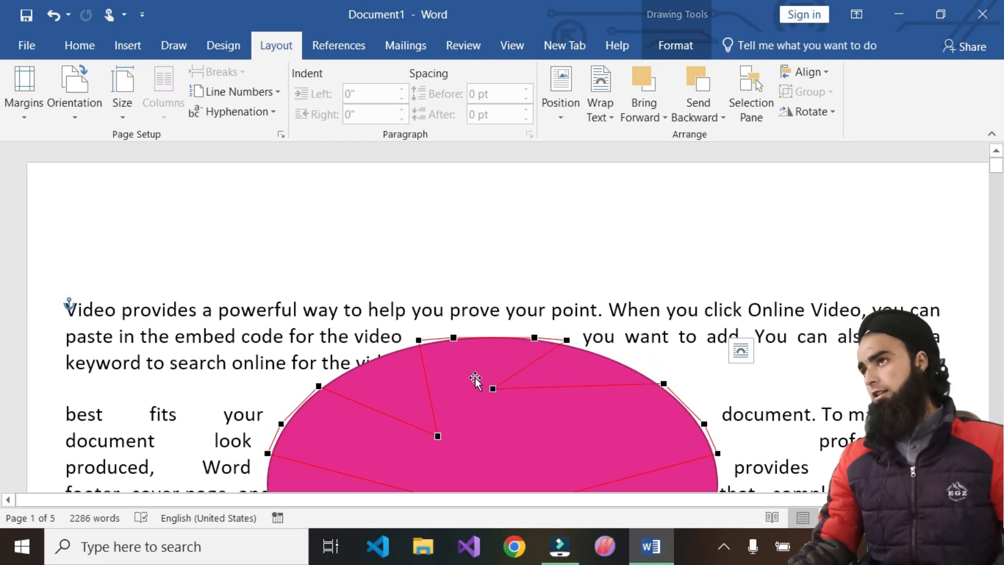
Step: Set the oval to move with text and shift it slightly up and to the left in the opening paragraphs
{"action": "left_click", "coordinate": [591, 125]}
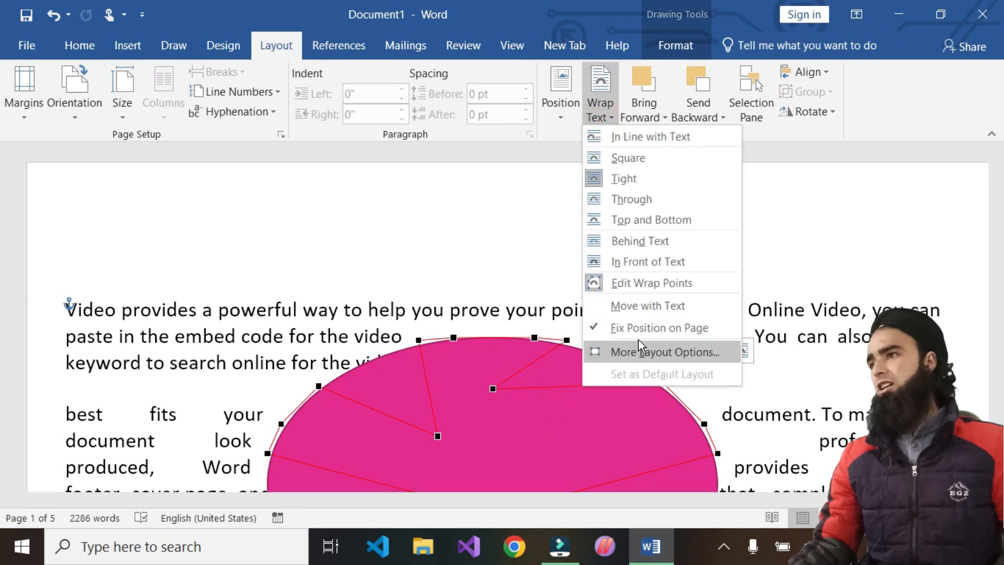
{"action": "left_click", "coordinate": [642, 305]}
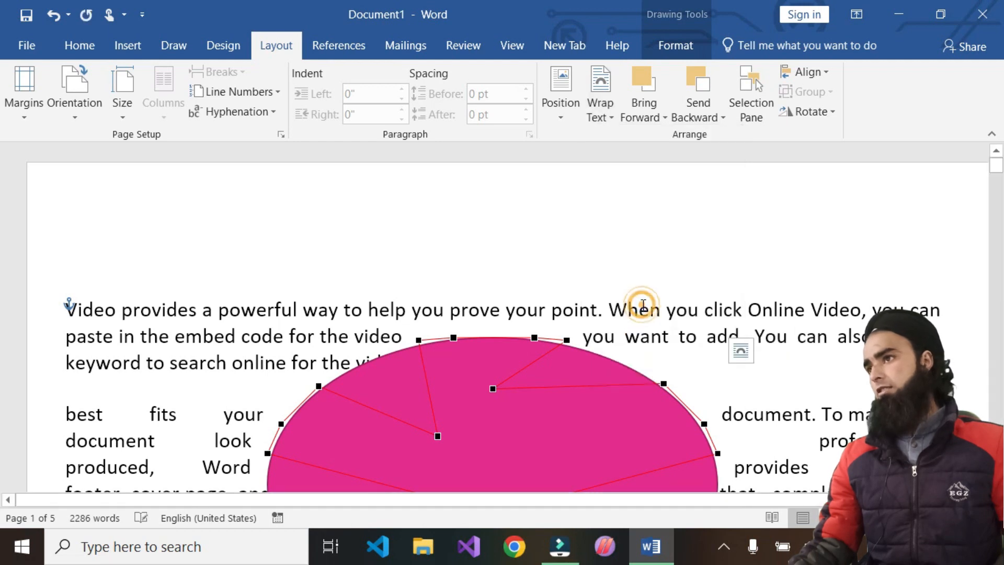
{"action": "left_click_drag", "start_coordinate": [528, 422], "coordinate": [503, 379]}
{"action": "scroll", "coordinate": [639, 206], "scroll_direction": "down", "scroll_amount": 3}
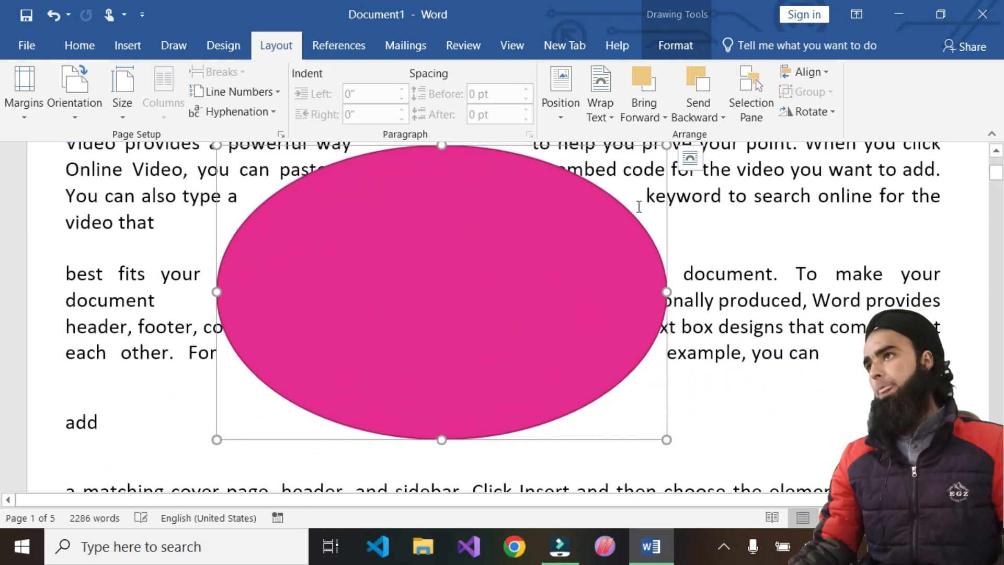
Step: Fix the oval's position on the page and shift it slightly within the opening paragraphs
{"action": "left_click", "coordinate": [601, 108]}
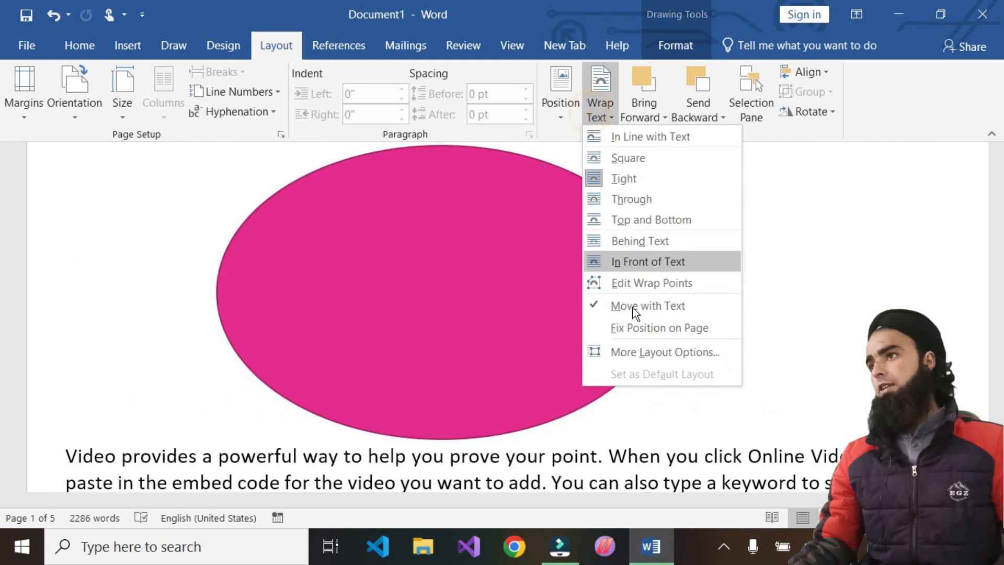
{"action": "left_click", "coordinate": [665, 335]}
{"action": "left_click_drag", "start_coordinate": [505, 320], "coordinate": [453, 366]}
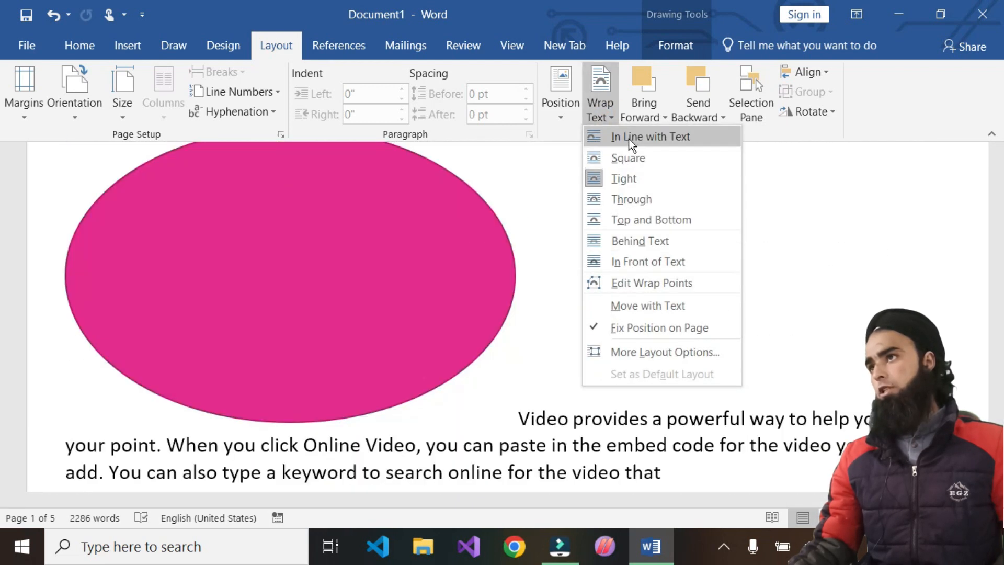
Step: Place the oval in line with text and move it along the first line into the word "provides"
{"action": "left_click", "coordinate": [630, 138]}
{"action": "left_click", "coordinate": [599, 109]}
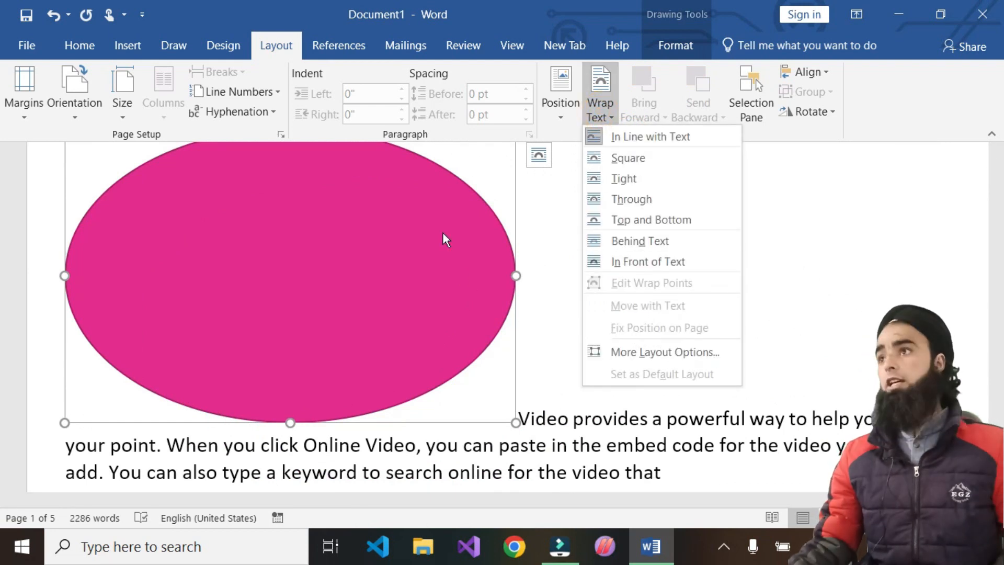
{"action": "left_click", "coordinate": [343, 244]}
{"action": "left_click_drag", "start_coordinate": [302, 265], "coordinate": [571, 413]}
{"action": "left_click_drag", "start_coordinate": [343, 310], "coordinate": [570, 379]}
{"action": "left_click_drag", "start_coordinate": [392, 302], "coordinate": [582, 414]}
{"action": "left_click_drag", "start_coordinate": [452, 303], "coordinate": [613, 385]}
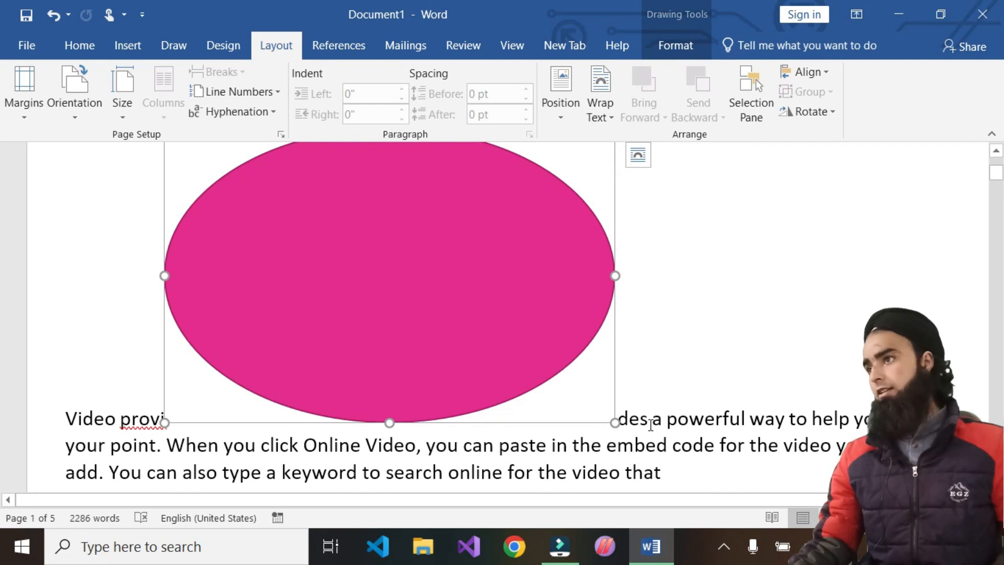
Step: Set the oval's text wrapping to Tight and move it down and to the right, over the second paragraph
{"action": "left_click", "coordinate": [608, 110]}
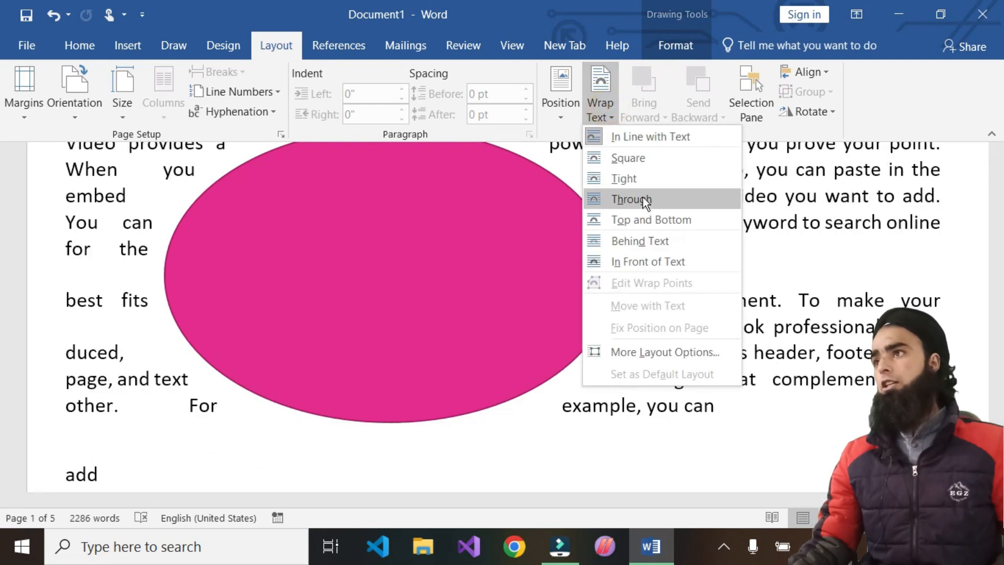
{"action": "left_click", "coordinate": [641, 183]}
{"action": "left_click_drag", "start_coordinate": [400, 341], "coordinate": [496, 457]}
Step: Set the oval's top distance from text to 0.9" in its advanced layout options
{"action": "left_click", "coordinate": [601, 107]}
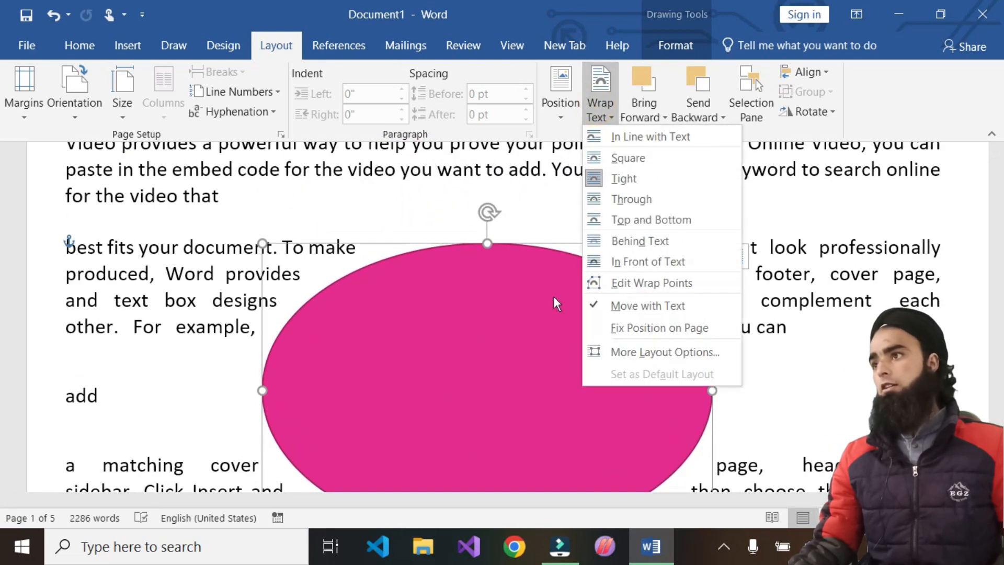
{"action": "left_click", "coordinate": [669, 350]}
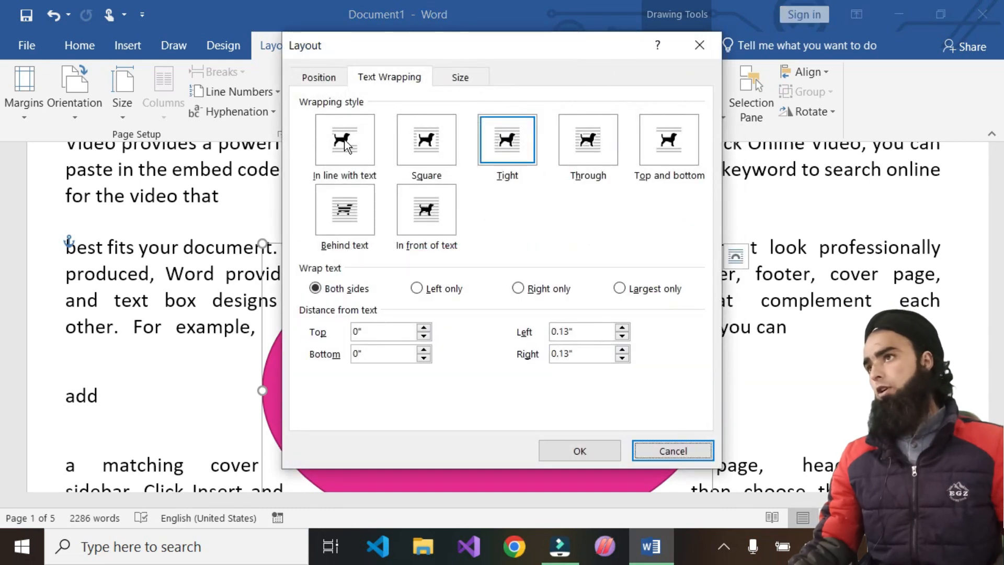
{"action": "left_click", "coordinate": [423, 328]}
{"action": "left_click", "coordinate": [424, 328]}
{"action": "left_click", "coordinate": [424, 328]}
{"action": "left_click", "coordinate": [423, 328]}
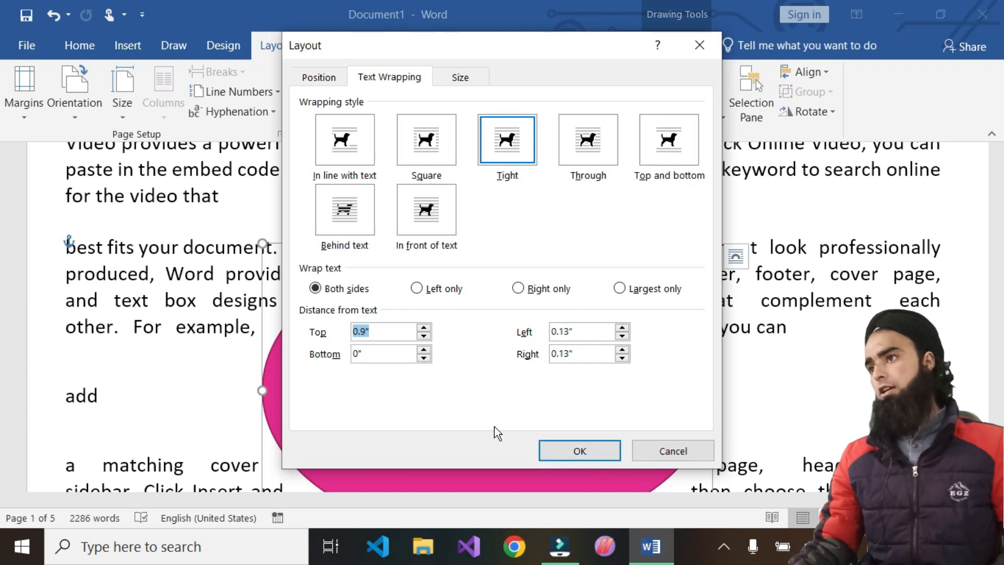
{"action": "left_click", "coordinate": [569, 451]}
Step: Move the oval further down the page and examine the text spacing above and below it
{"action": "scroll", "coordinate": [449, 313], "scroll_direction": "up", "scroll_amount": 3}
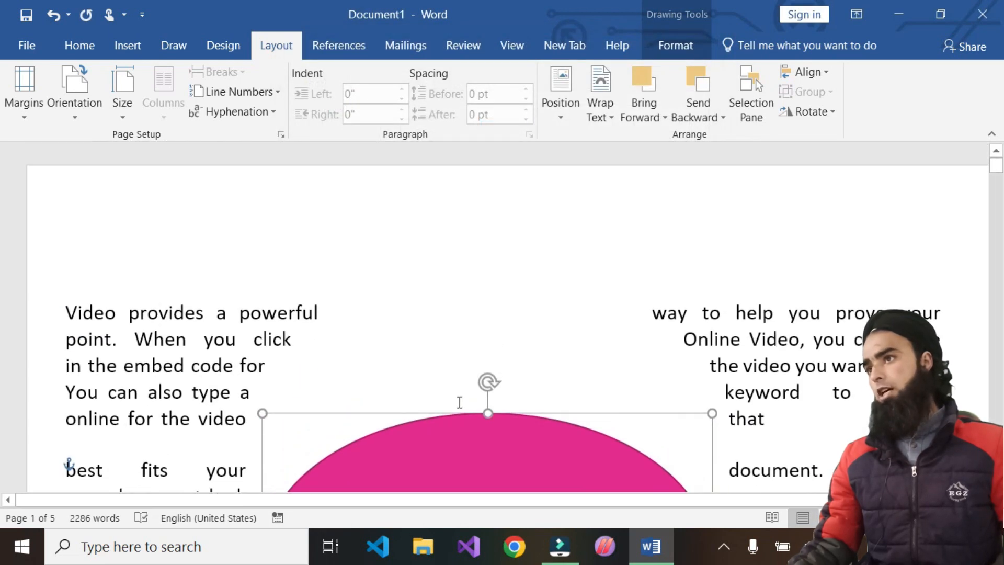
{"action": "scroll", "coordinate": [463, 366], "scroll_direction": "down", "scroll_amount": 4}
{"action": "left_click_drag", "start_coordinate": [464, 337], "coordinate": [463, 438]}
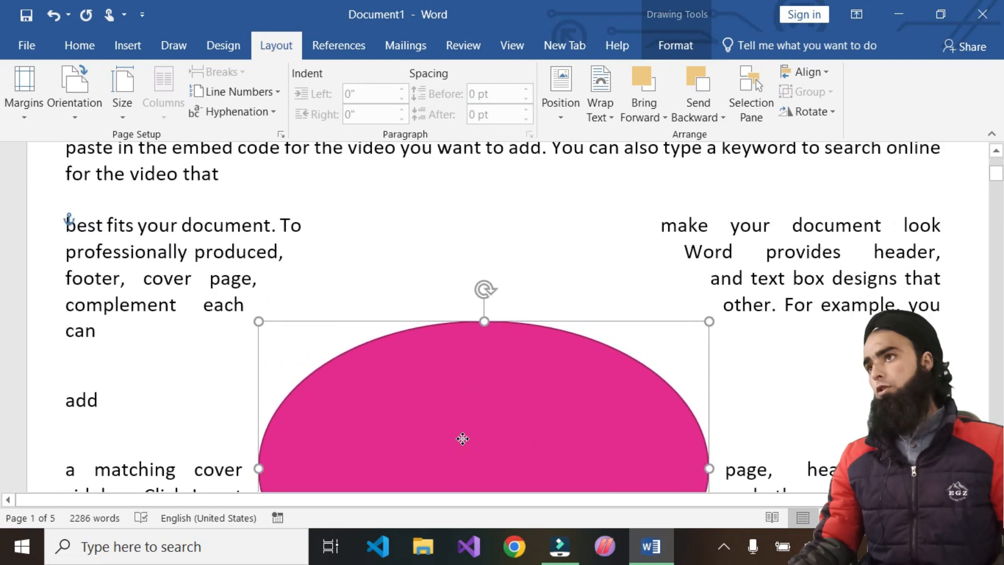
{"action": "scroll", "coordinate": [450, 325], "scroll_direction": "down", "scroll_amount": 3}
{"action": "scroll", "coordinate": [451, 321], "scroll_direction": "up", "scroll_amount": 4}
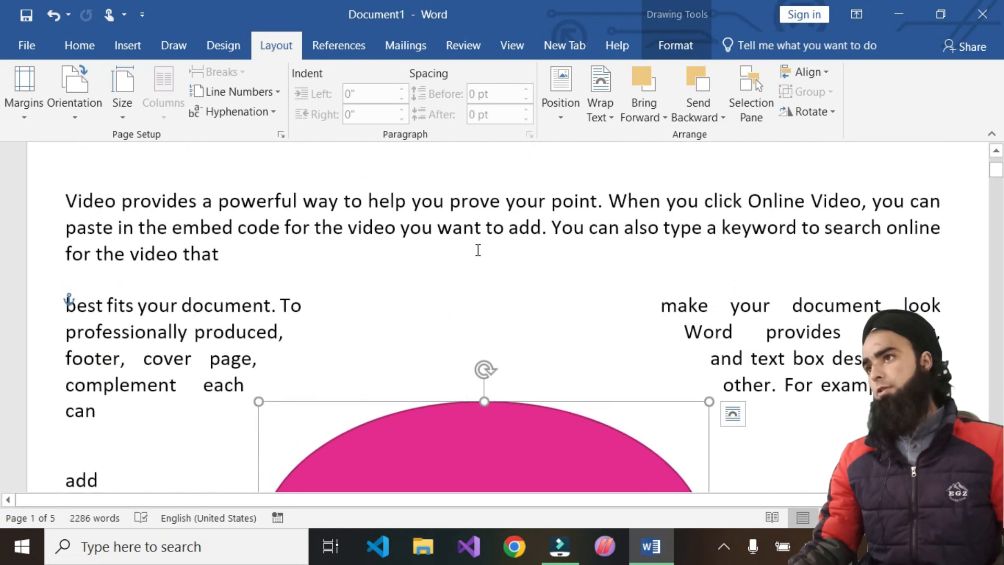
{"action": "scroll", "coordinate": [568, 375], "scroll_direction": "down", "scroll_amount": 3}
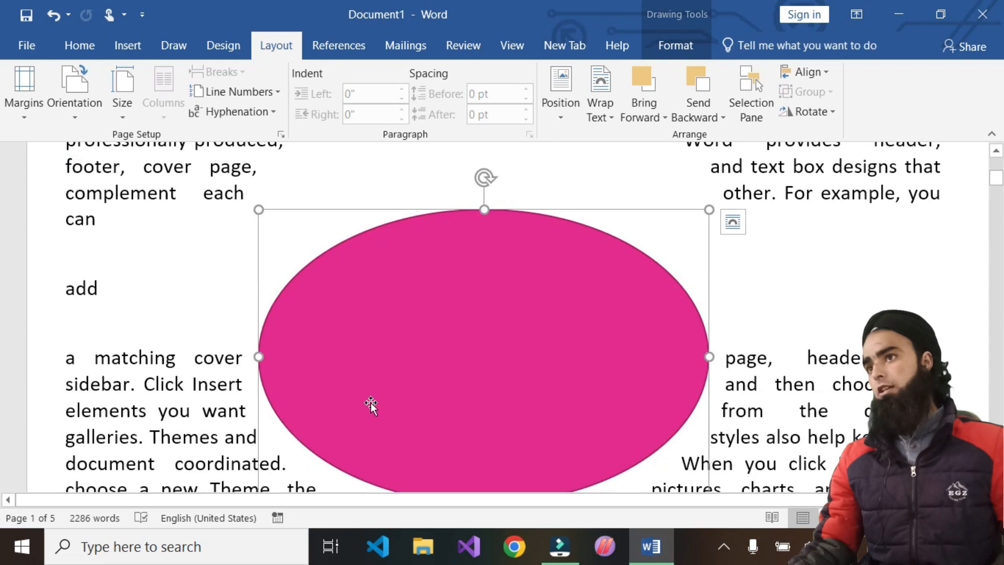
{"action": "scroll", "coordinate": [260, 410], "scroll_direction": "down", "scroll_amount": 3}
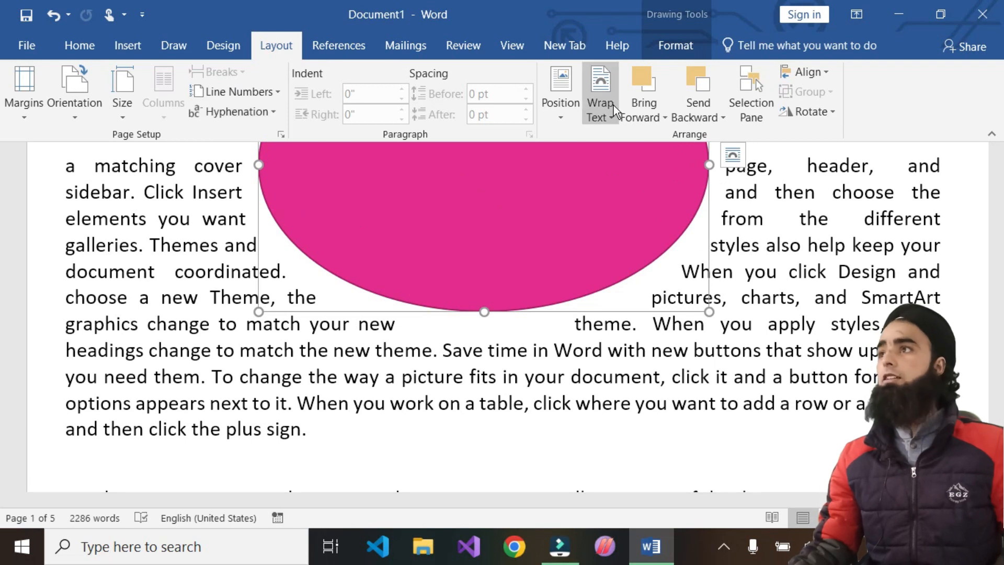
{"action": "scroll", "coordinate": [408, 252], "scroll_direction": "up", "scroll_amount": 4}
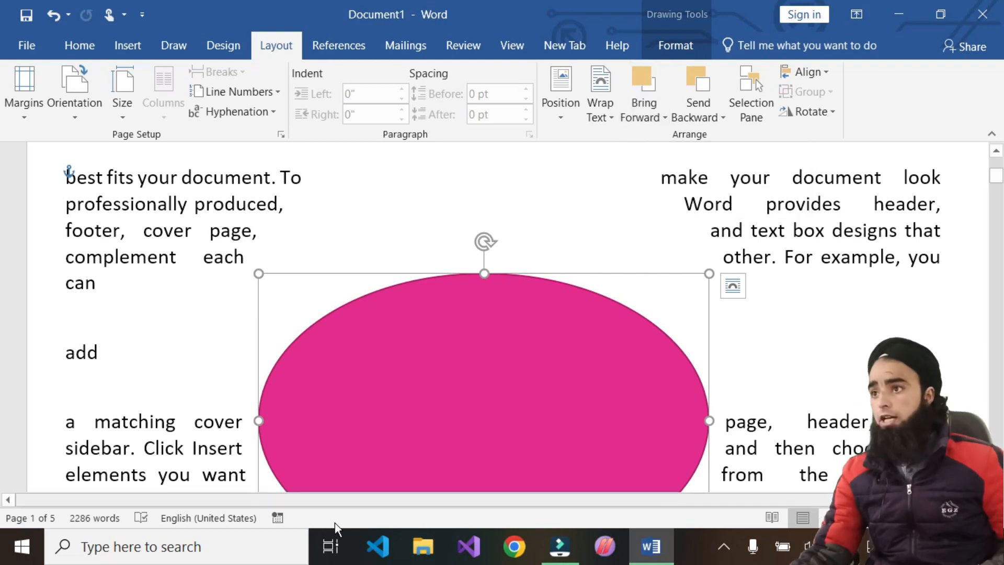
Step: Position the oval at the page's top left with text wrapping and move it to the middle of the opening paragraphs
{"action": "left_click", "coordinate": [564, 121]}
{"action": "left_click", "coordinate": [569, 241]}
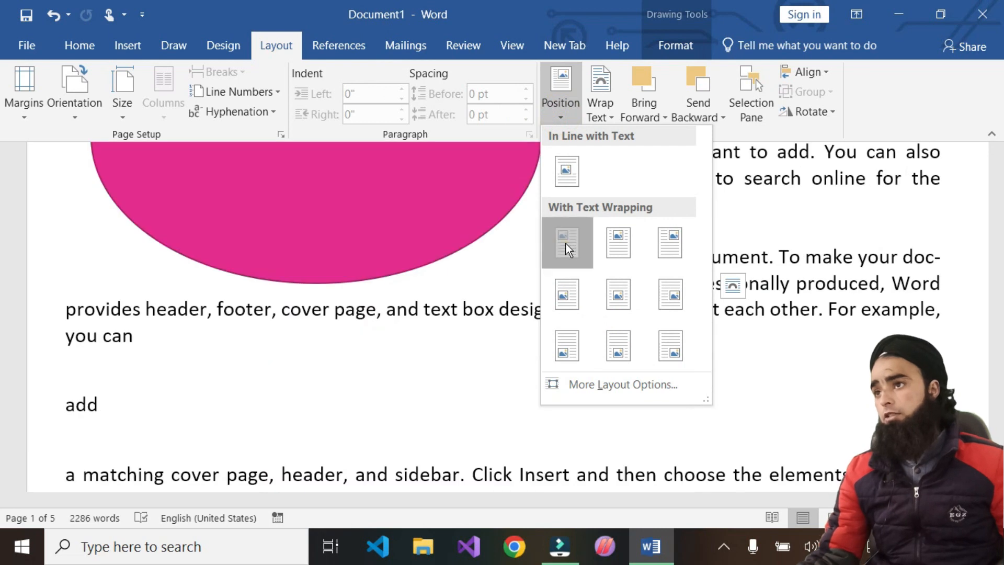
{"action": "left_click_drag", "start_coordinate": [320, 236], "coordinate": [494, 439]}
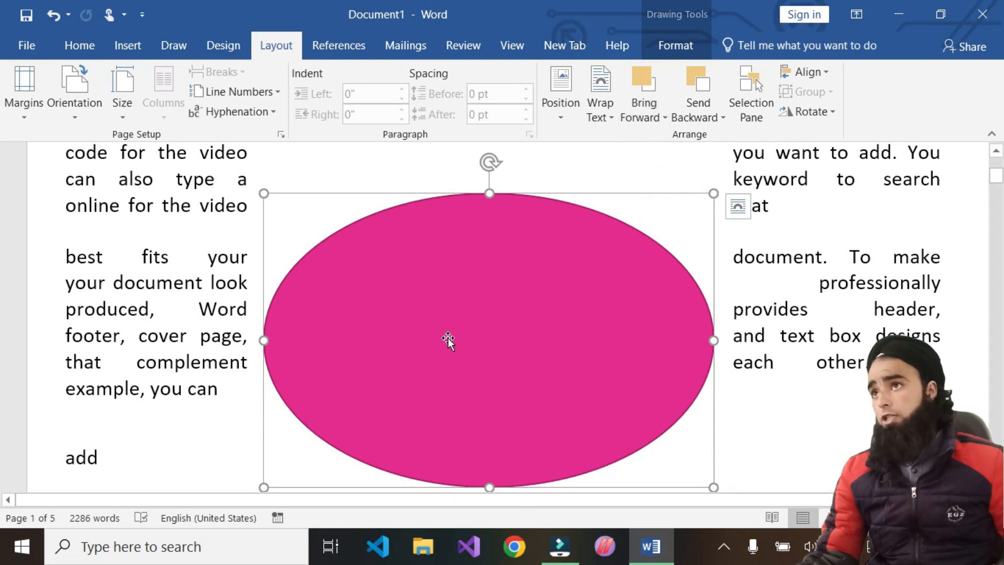
Step: Draw a rectangle about 2.3" high and 2.06" wide overlapping the oval's left part, and give it the solid black style
{"action": "left_click", "coordinate": [127, 45]}
{"action": "left_click", "coordinate": [116, 112]}
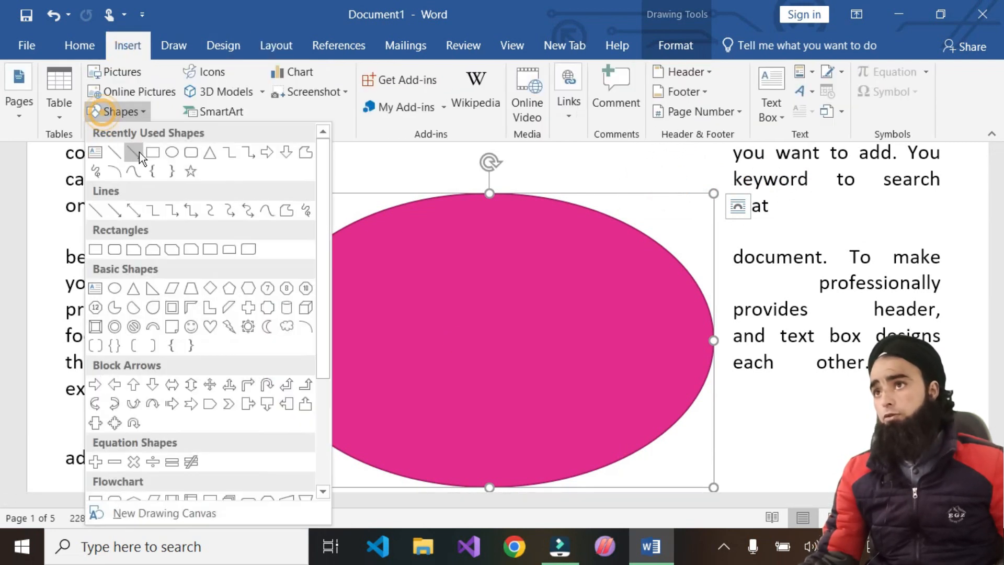
{"action": "left_click", "coordinate": [153, 152]}
{"action": "left_click_drag", "start_coordinate": [159, 212], "coordinate": [425, 491]}
{"action": "left_click_drag", "start_coordinate": [350, 344], "coordinate": [332, 325]}
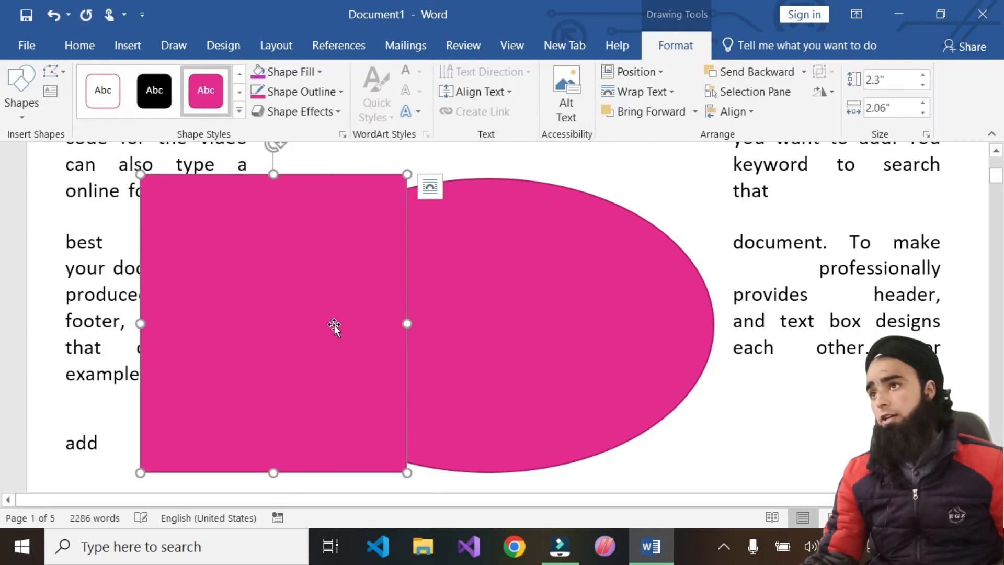
{"action": "left_click", "coordinate": [160, 87]}
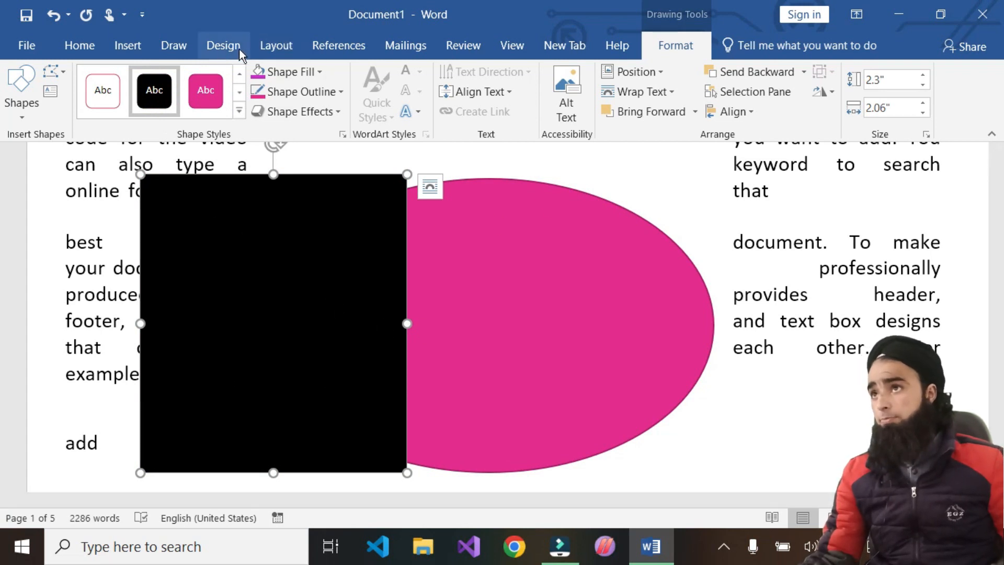
Step: Bring the oval forward over the black rectangle, and bring the rectangle forward over the oval
{"action": "left_click", "coordinate": [272, 46]}
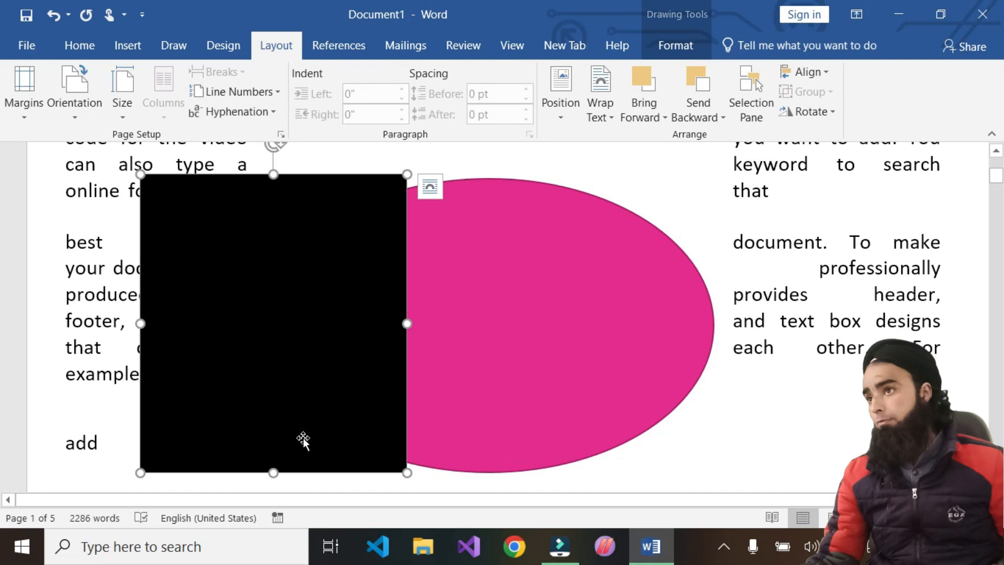
{"action": "left_click", "coordinate": [567, 318]}
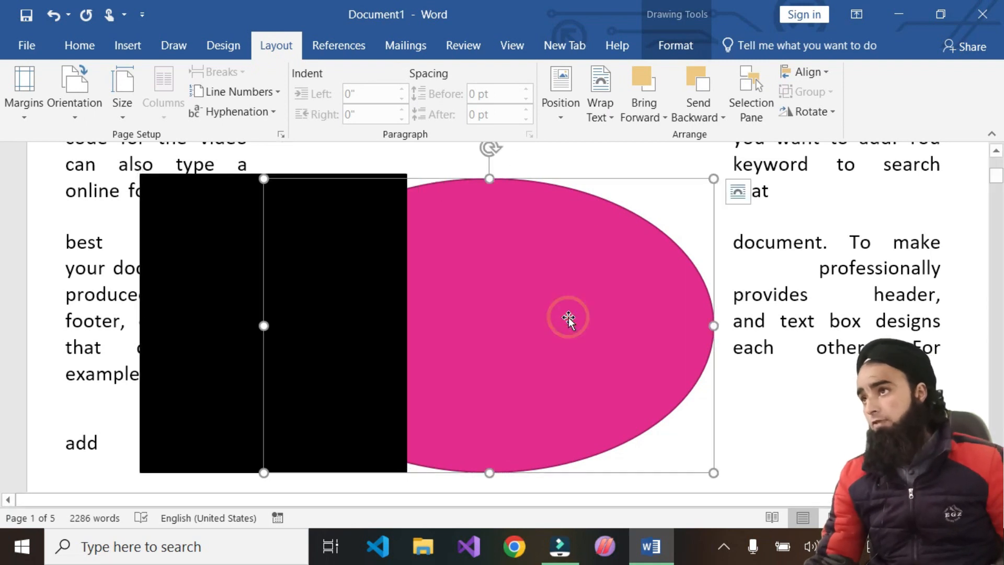
{"action": "left_click", "coordinate": [649, 79]}
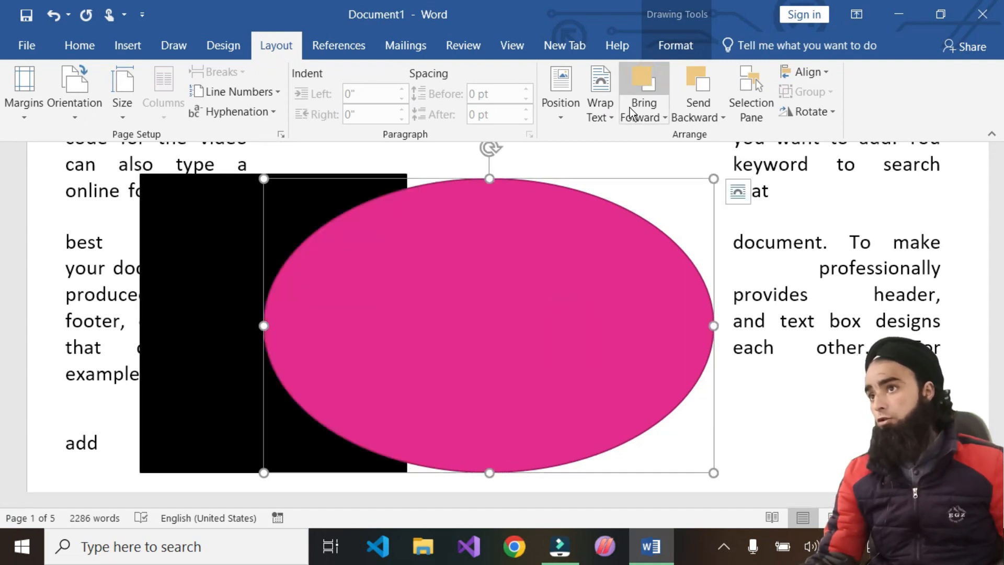
{"action": "left_click", "coordinate": [193, 241]}
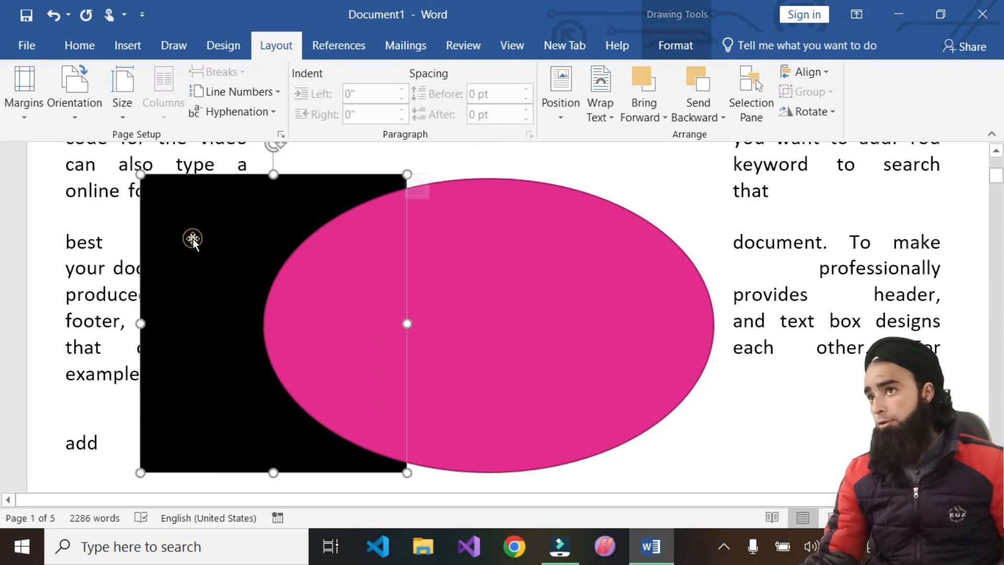
{"action": "left_click", "coordinate": [646, 88]}
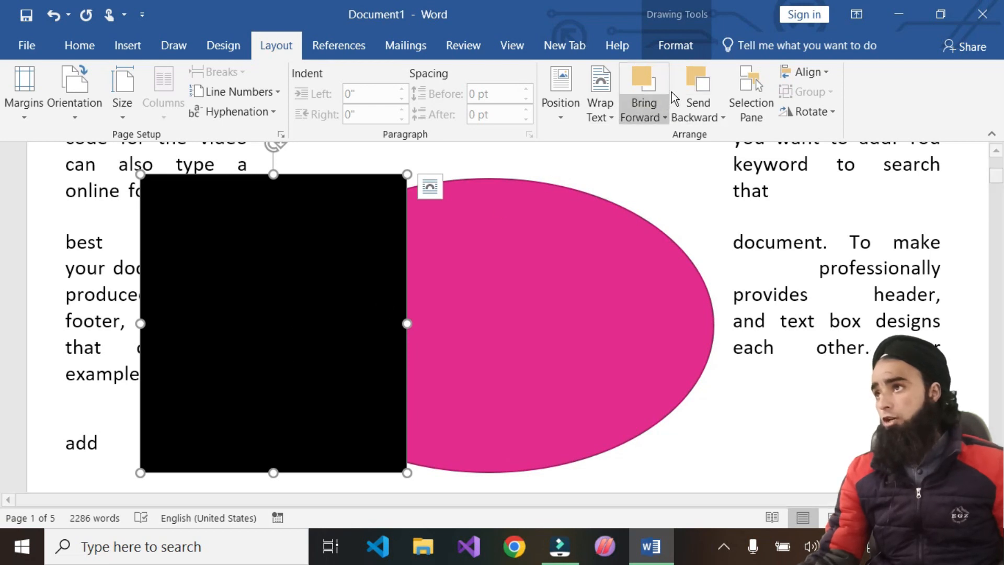
Step: Send the rectangle backward behind the oval, and send the oval backward behind the rectangle
{"action": "left_click", "coordinate": [700, 81]}
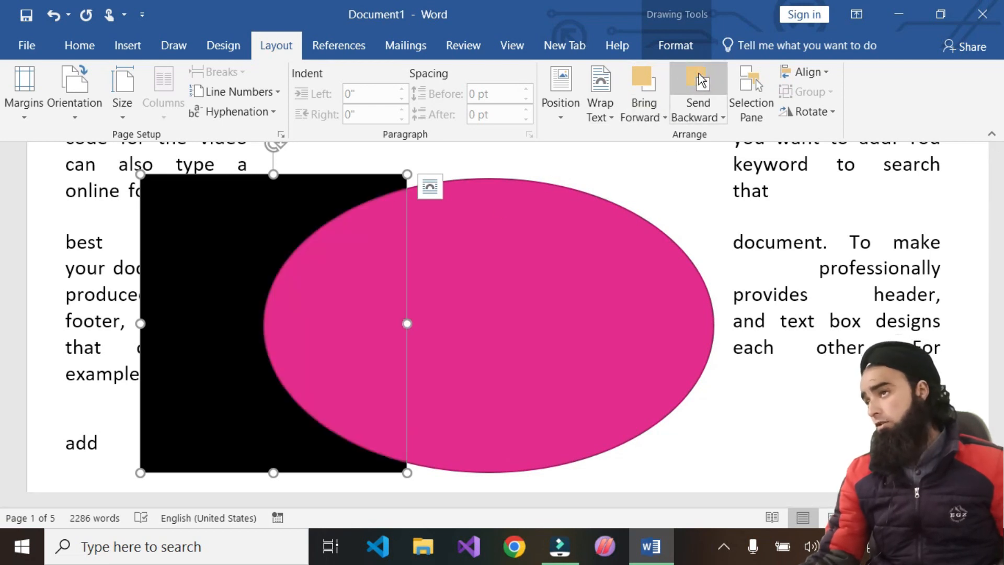
{"action": "left_click", "coordinate": [578, 343]}
{"action": "left_click", "coordinate": [700, 81]}
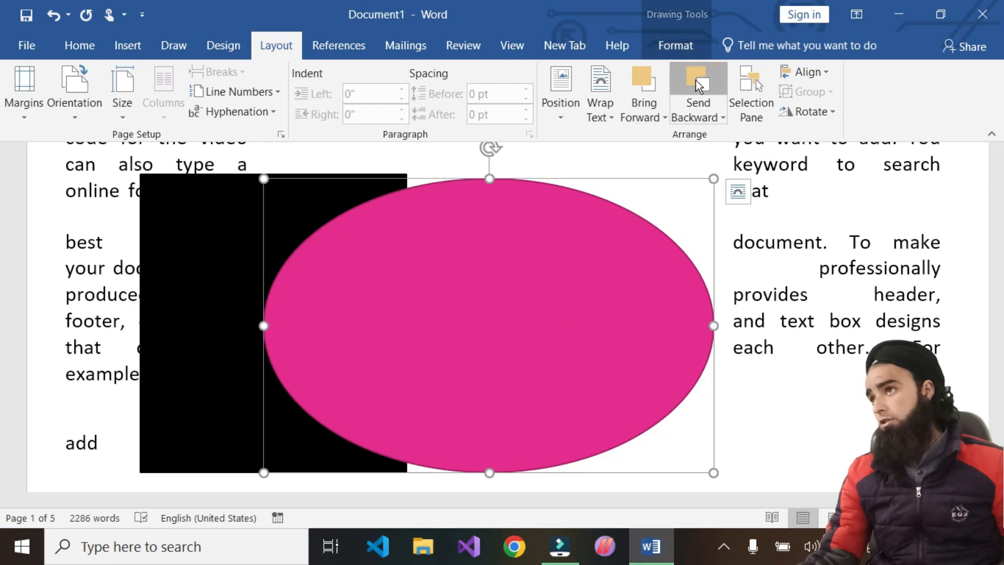
Step: List the page's shapes, hide both the rectangle and the oval, and make them both visible again
{"action": "left_click", "coordinate": [753, 115]}
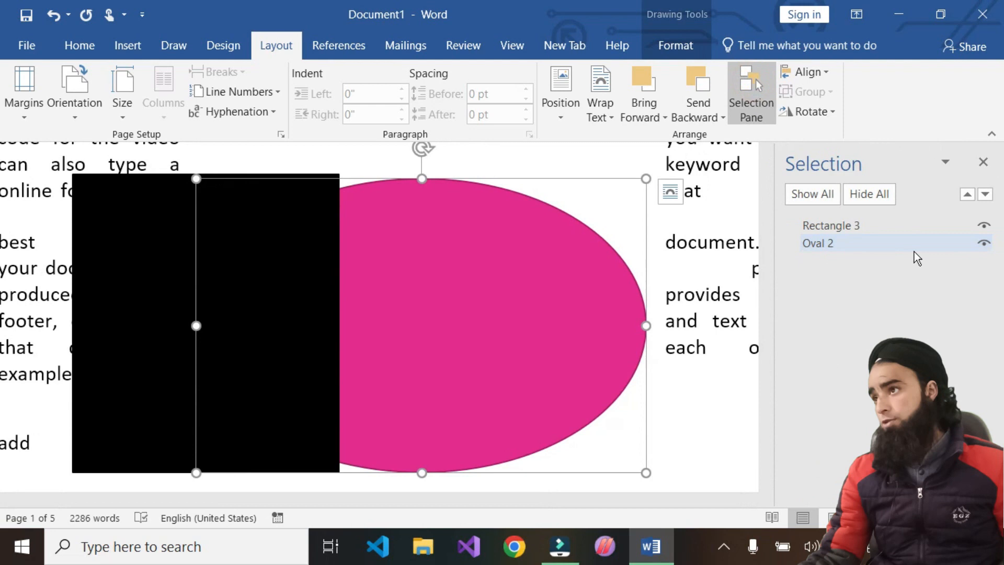
{"action": "left_click", "coordinate": [984, 226]}
{"action": "left_click", "coordinate": [983, 243]}
{"action": "left_click", "coordinate": [984, 225]}
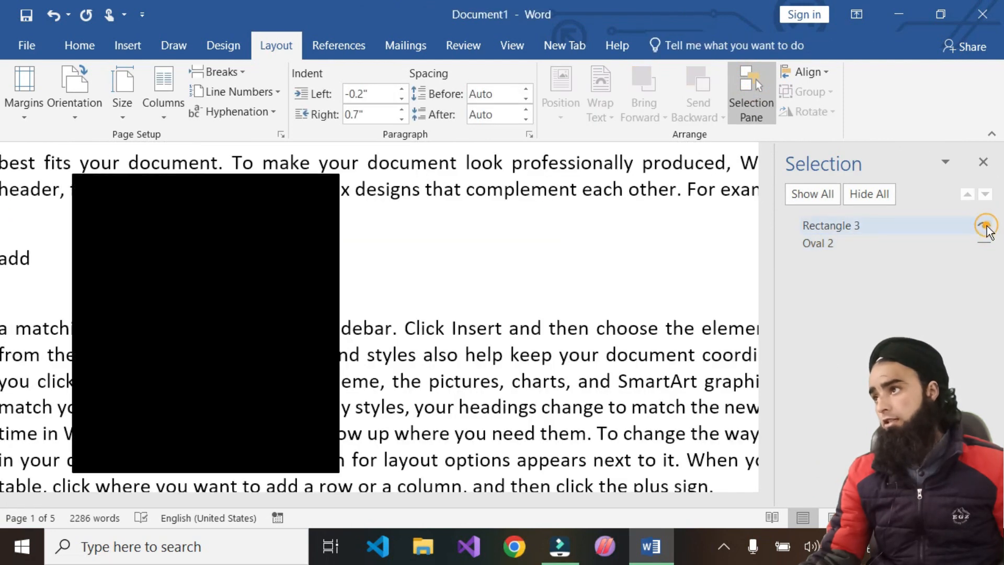
{"action": "left_click", "coordinate": [984, 243]}
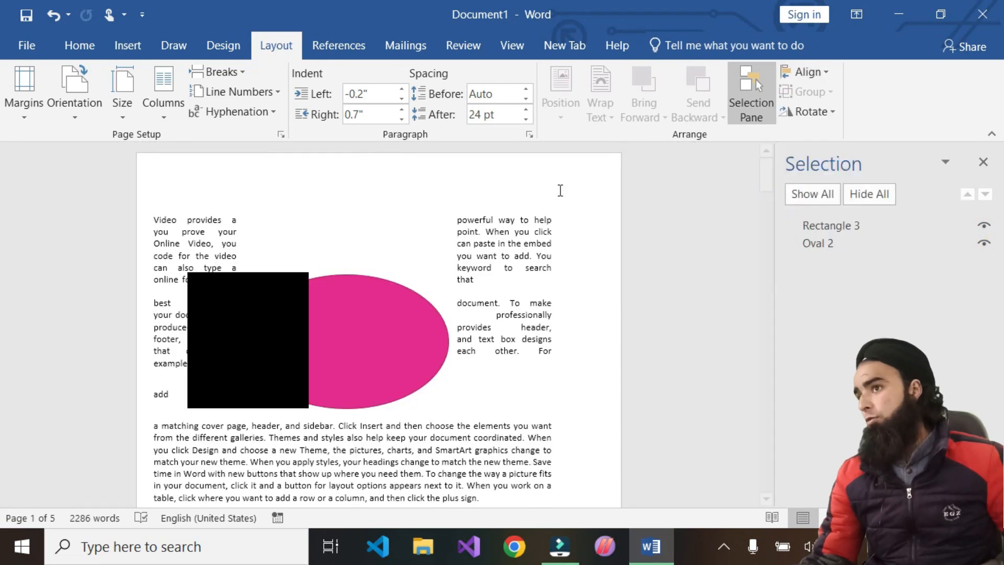
Step: Group the rectangle and the oval, and move the group up and to the right over the opening paragraphs
{"action": "left_click", "coordinate": [381, 316]}
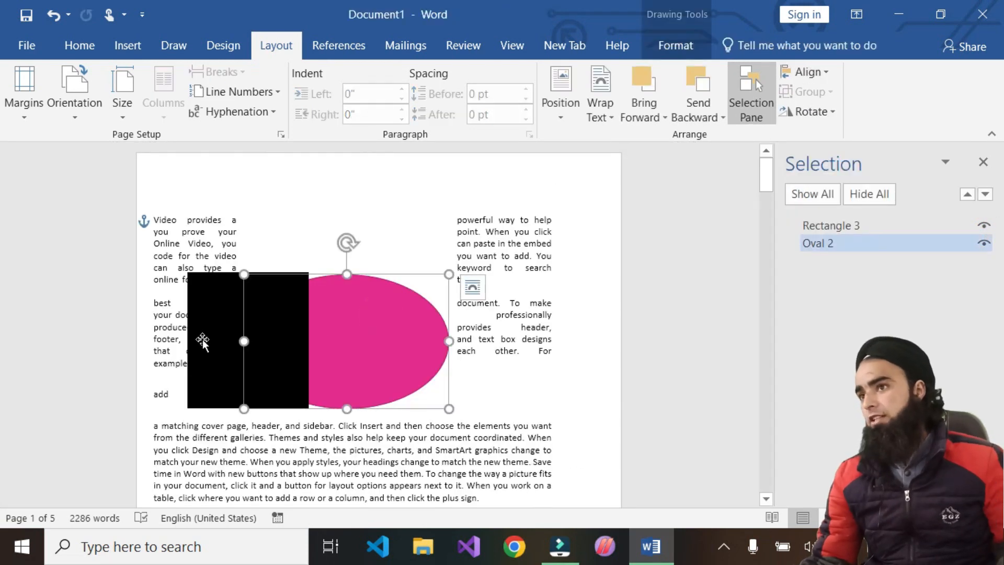
{"action": "left_click", "coordinate": [218, 334]}
{"action": "left_click", "coordinate": [388, 331], "text": "shift"}
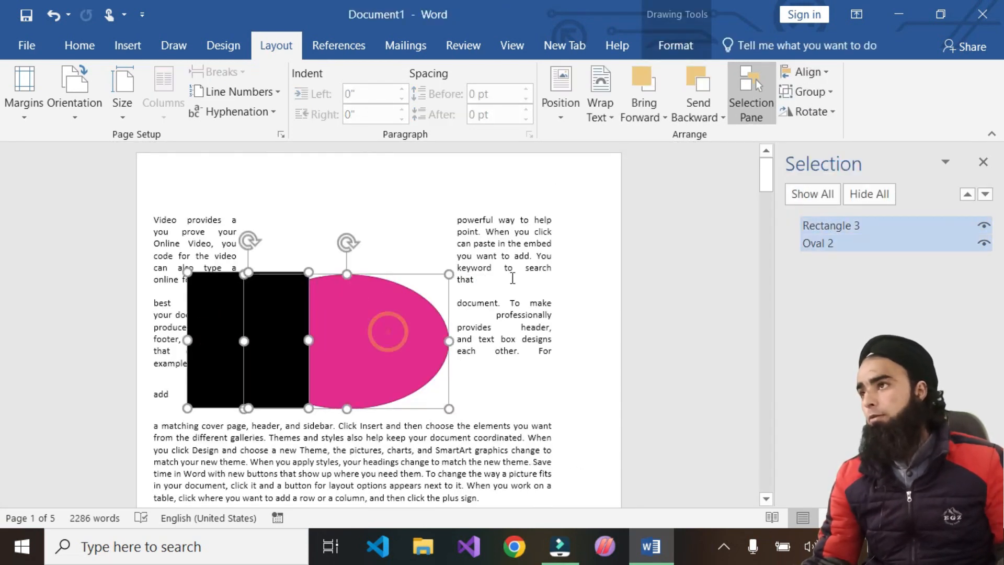
{"action": "left_click", "coordinate": [810, 90]}
{"action": "left_click", "coordinate": [819, 117]}
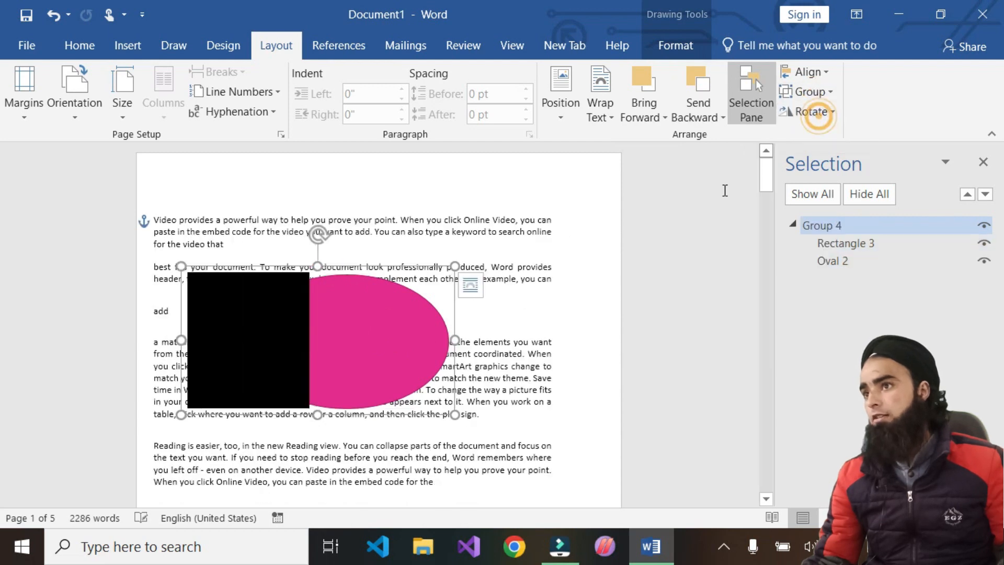
{"action": "left_click_drag", "start_coordinate": [377, 343], "coordinate": [458, 289]}
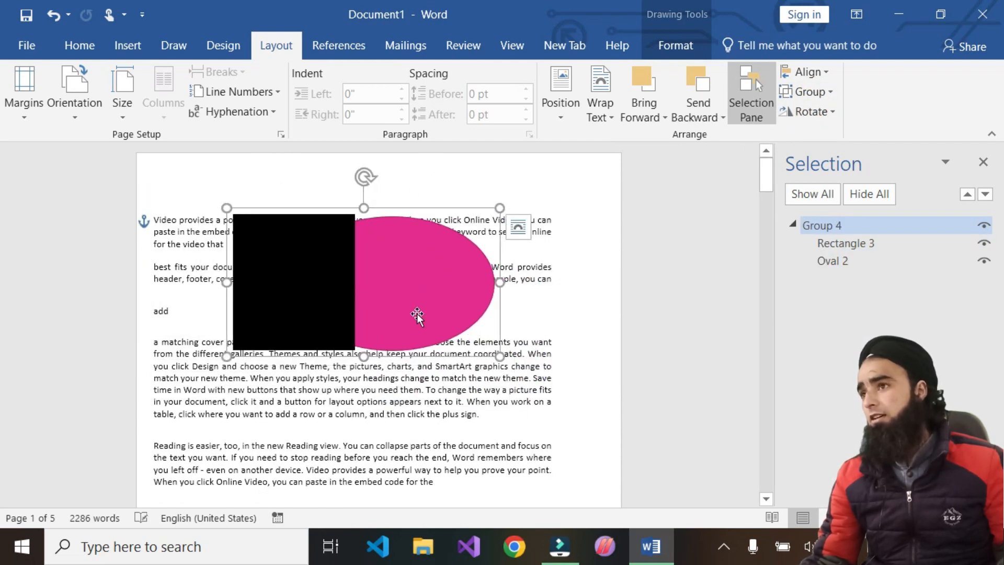
Step: Look through the rotation options for the group without applying one, and close the list of shapes
{"action": "left_click", "coordinate": [810, 112]}
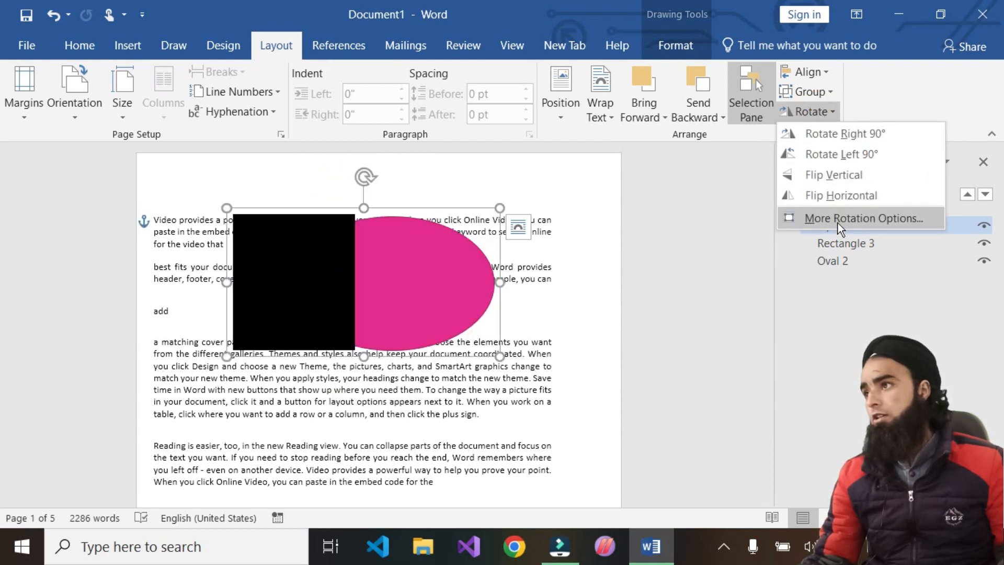
{"action": "left_click", "coordinate": [766, 173]}
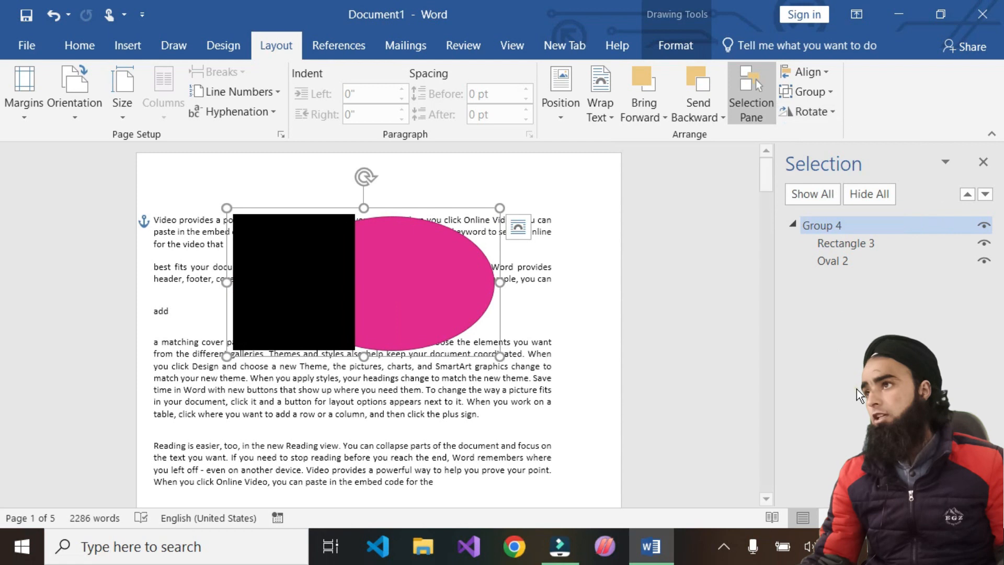
{"action": "left_click", "coordinate": [983, 163]}
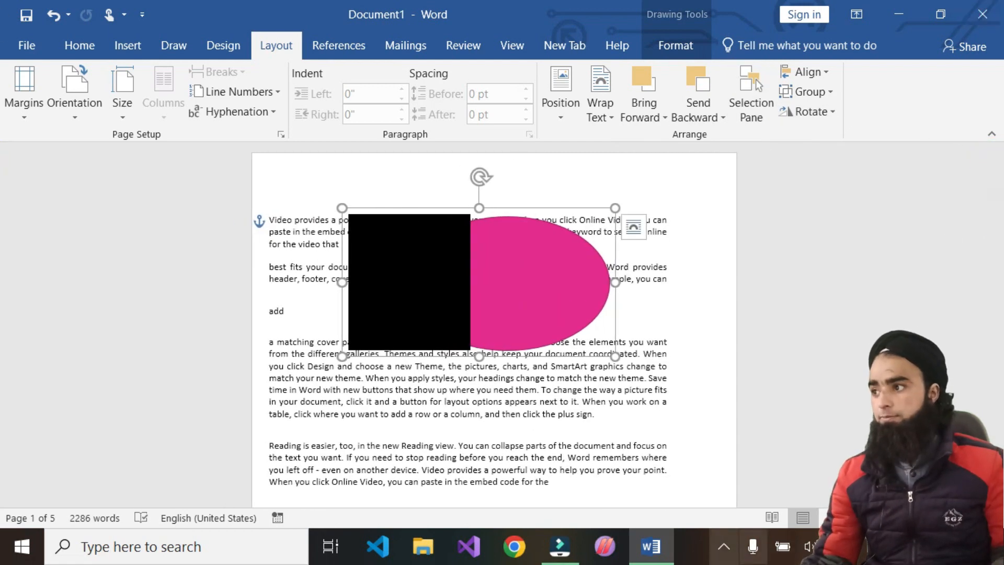